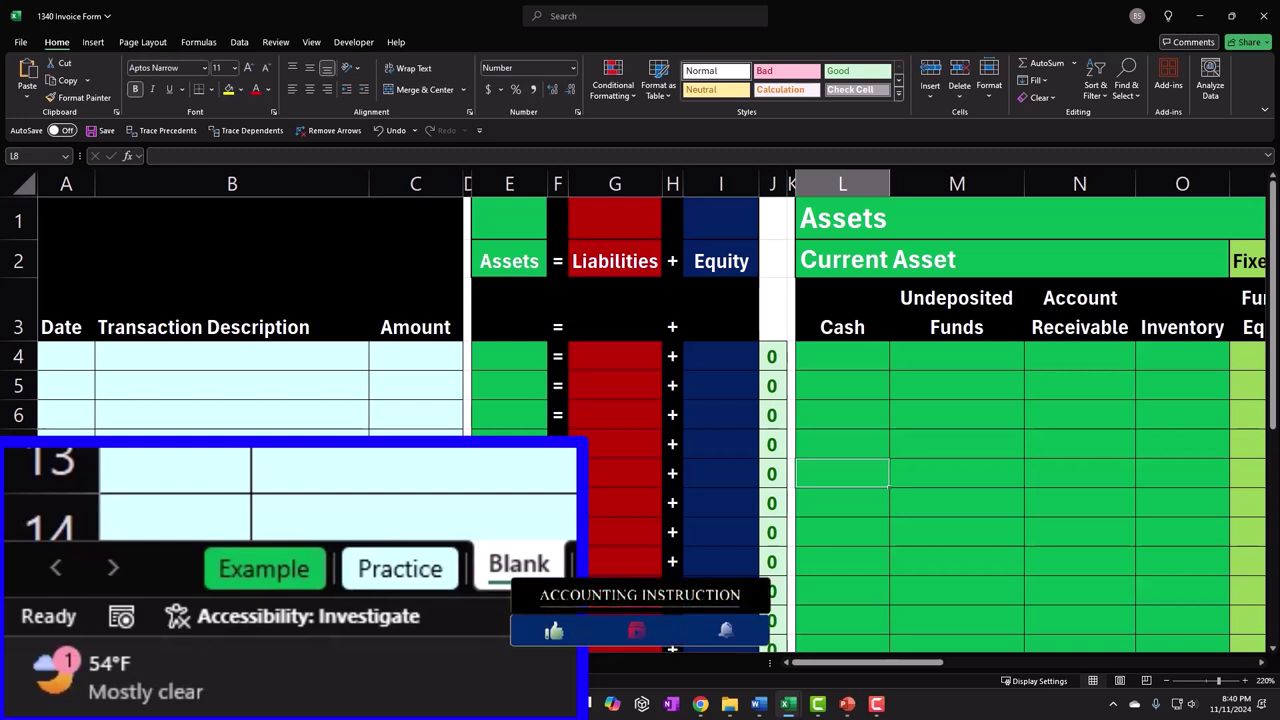
Examine the 3/15 service invoice and 4/15 inventory invoice transactions on the Example sheet
left_click(266, 566)
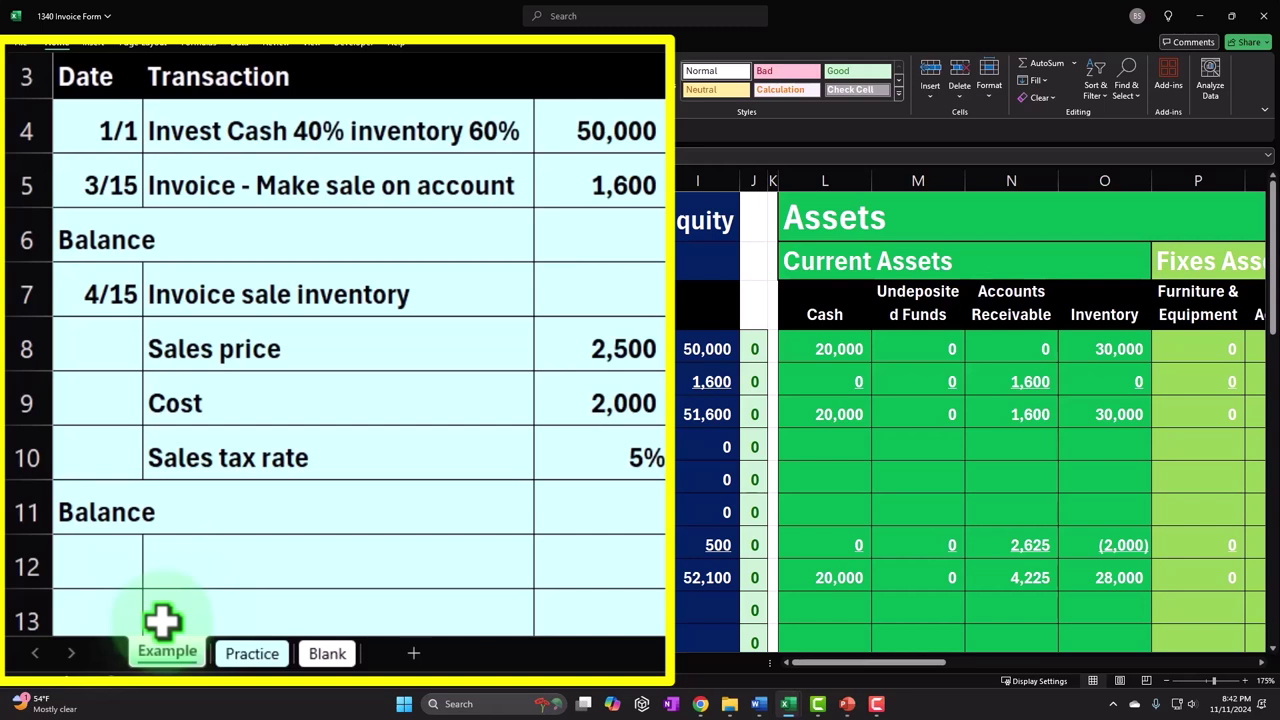
left_click(572, 244)
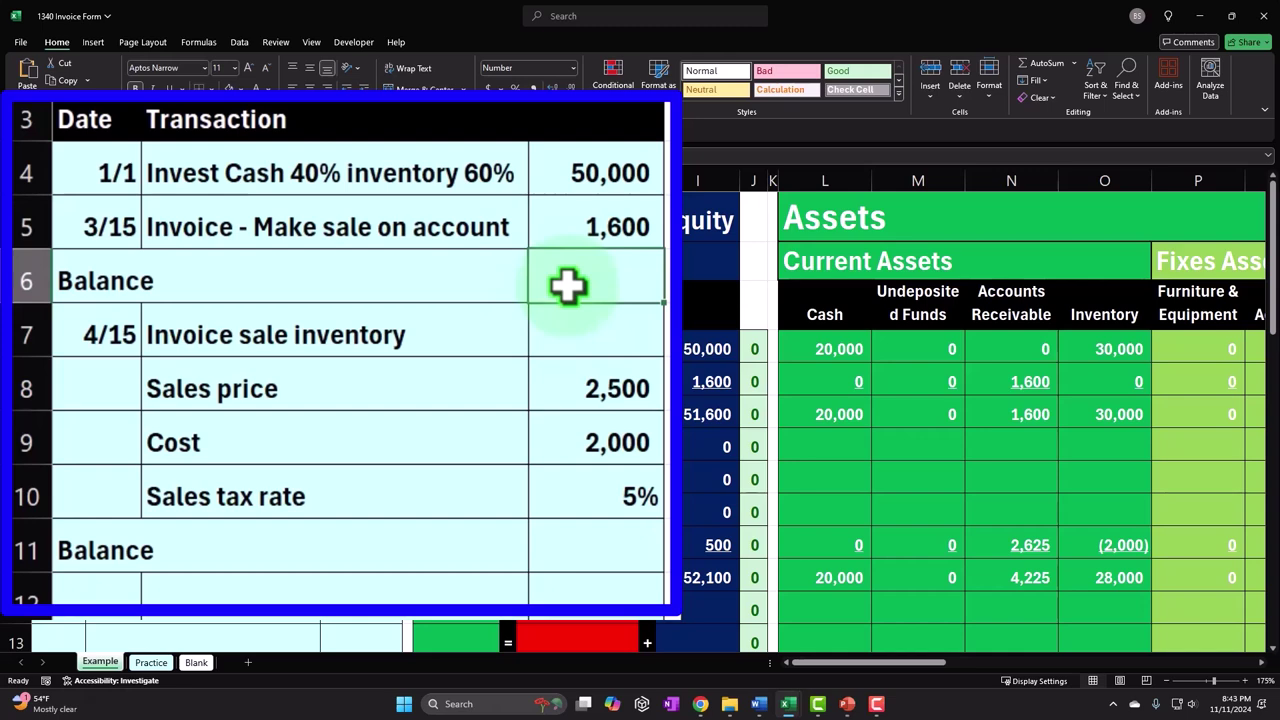
left_click(987, 378)
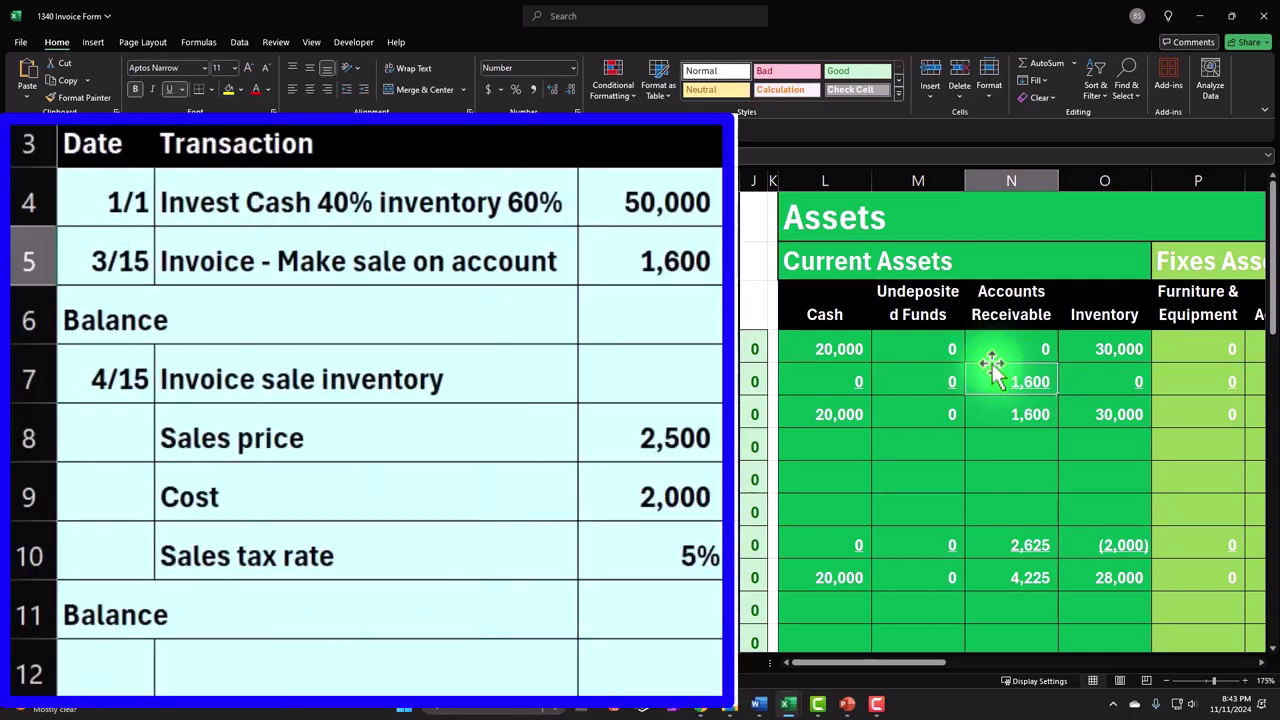
left_click(133, 358)
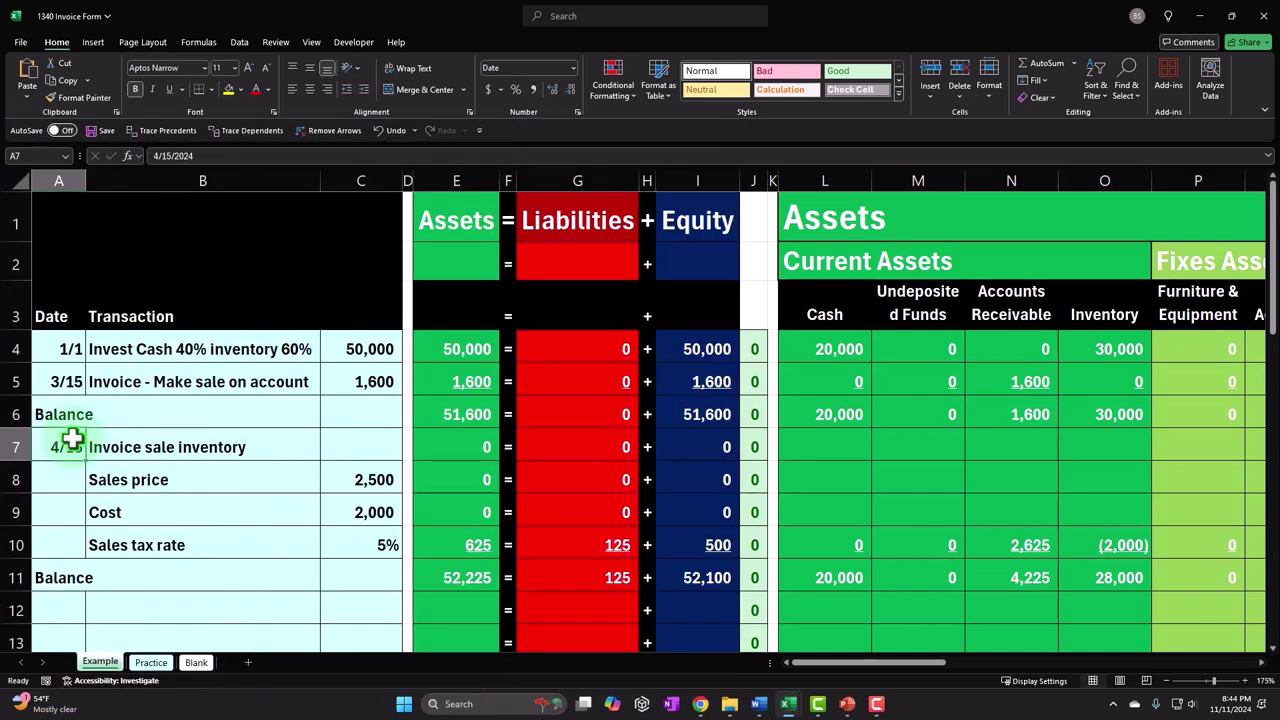
Switch to the Blank sheet and examine the row 4 investment amount with its Cash and Inventory formulas
left_click(196, 662)
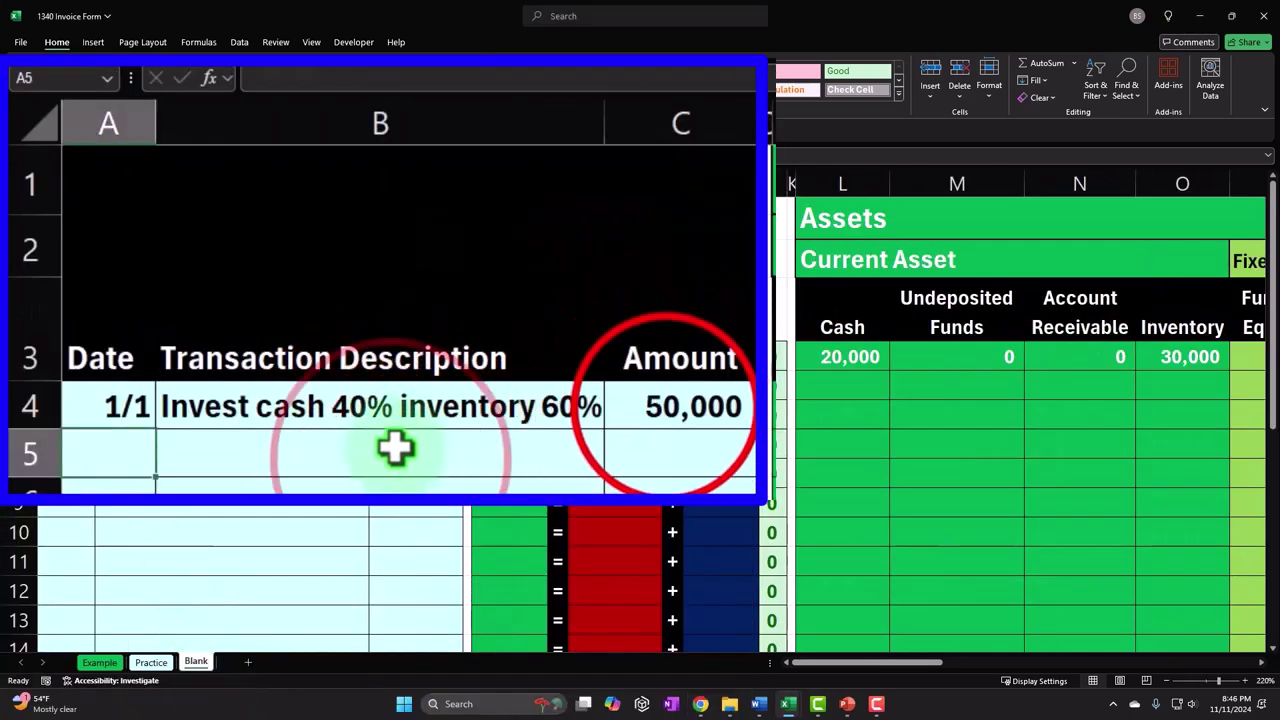
left_click(665, 406)
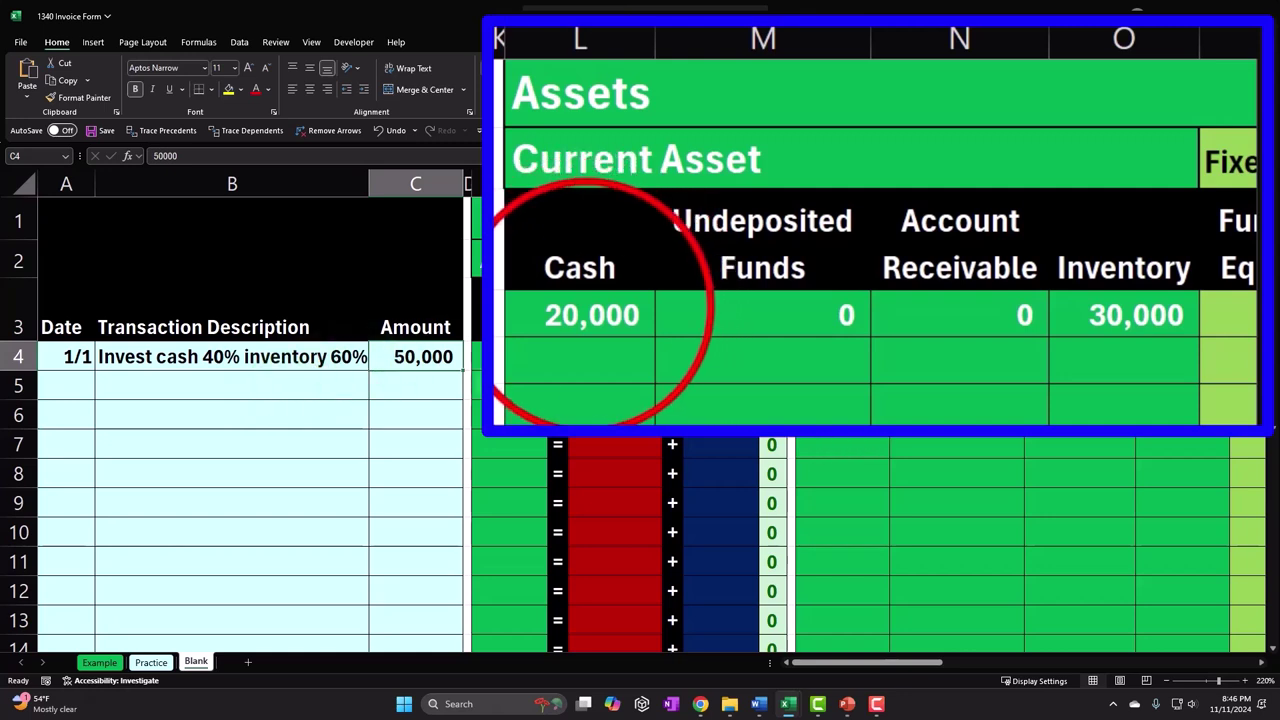
left_click(583, 316)
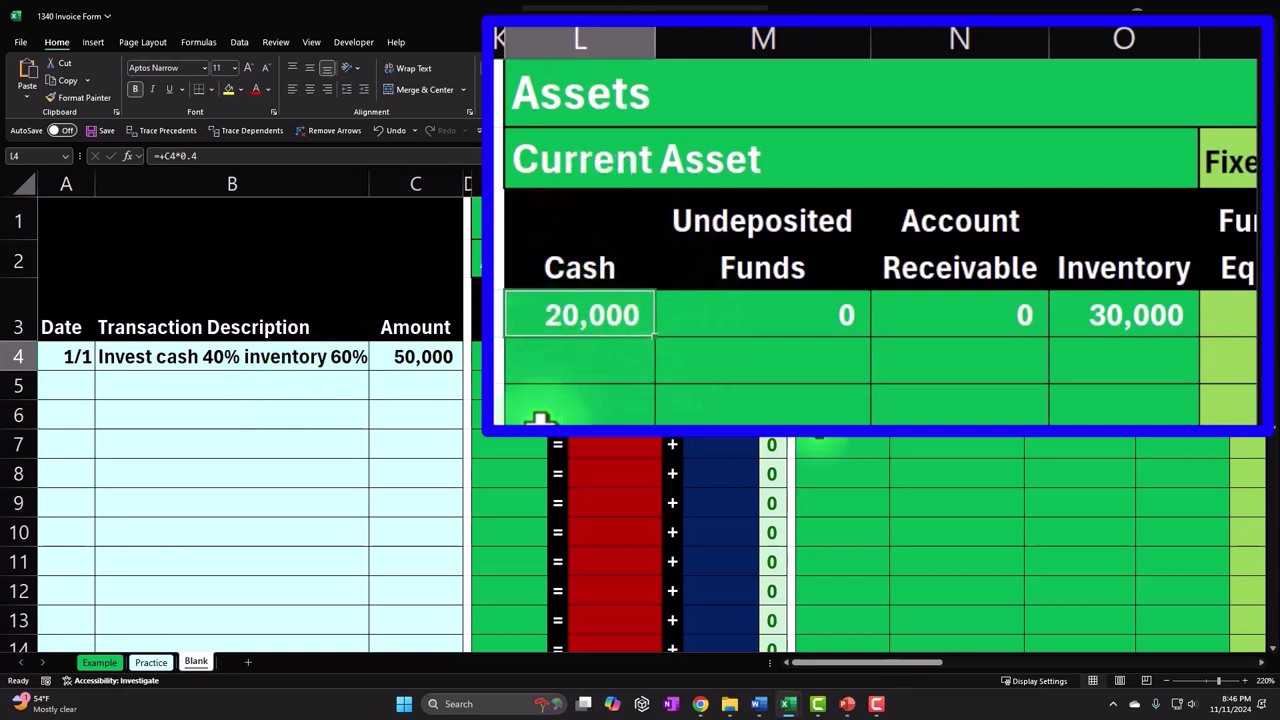
key("Right")
key("Right")
key("Right")
scroll(817, 428, "right", 2)
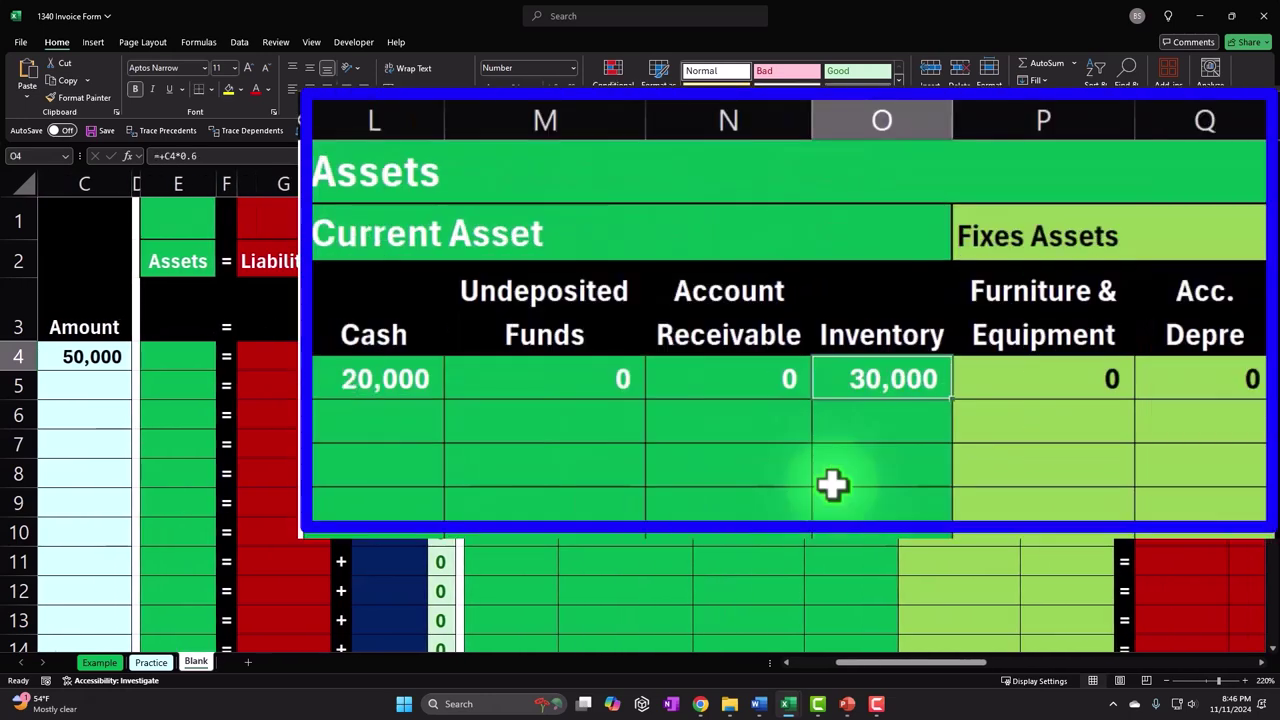
key("Right")
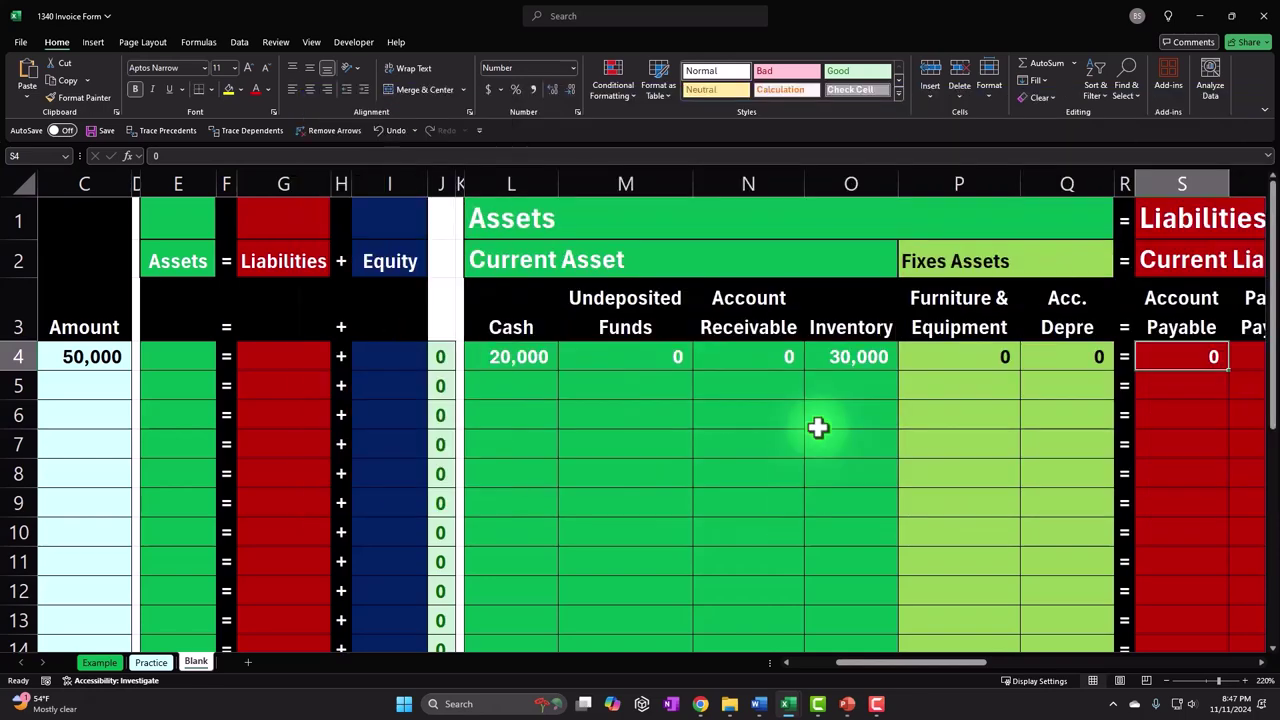
Review the row 4 investment entry across the liabilities, equity and income statement columns
key("Right")
key("Right")
key("Right")
key("Right")
key("Right")
key("Right")
key("Right")
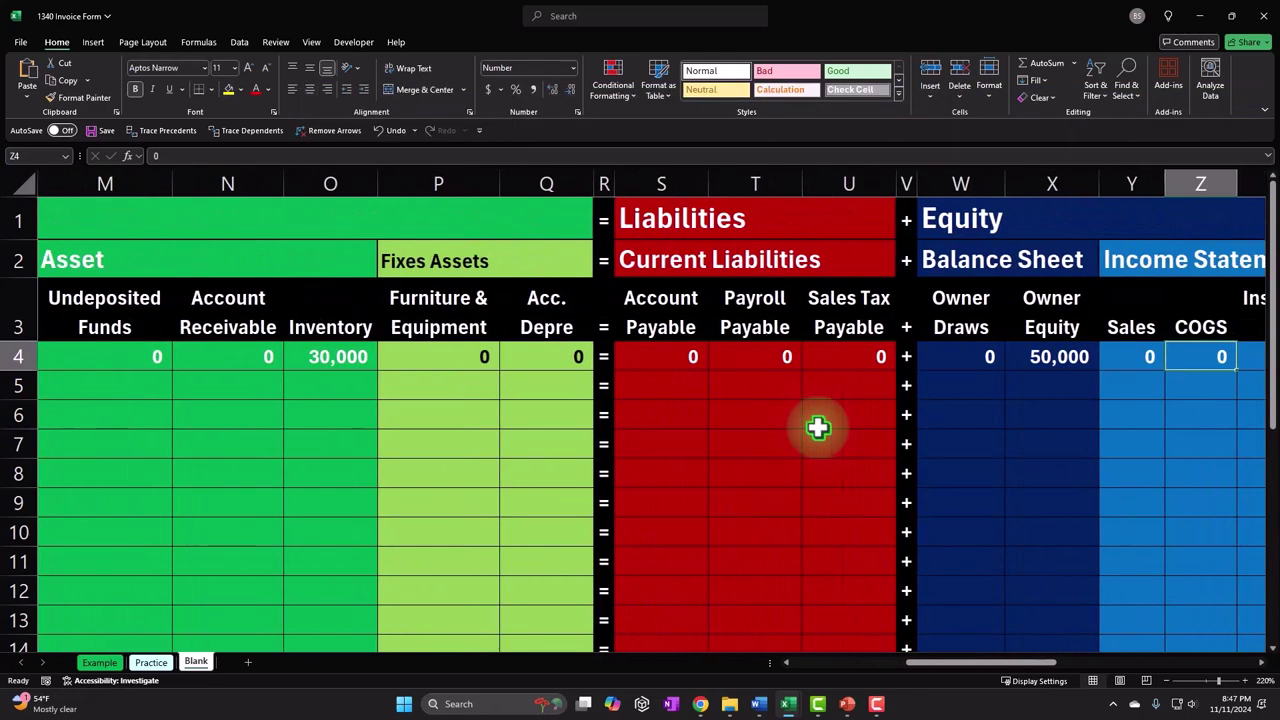
key("Right")
key("Right")
key("Right")
key("Right")
key("Left")
key("Left")
key("Left")
key("Left")
key("Left")
key("Left")
key("Right")
key("Right")
key("Right")
key("Right")
key("Right")
key("Right")
key("Right")
key("Right")
key("Right")
key("Right")
key("Right")
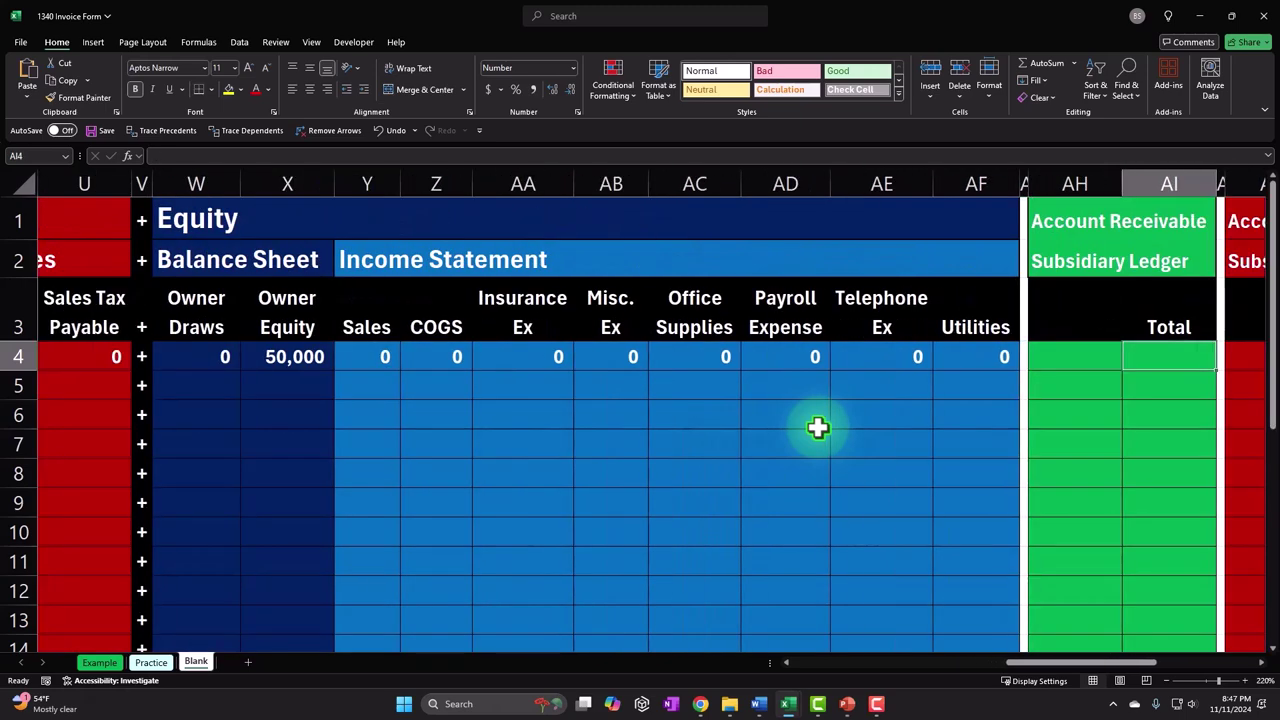
Review row 4 of the accounts receivable, accounts payable and inventory subsidiary ledgers
key("Right")
key("Right")
key("Right")
key("Right")
key("Right")
key("Right")
key("Right")
key("Right")
key("Right")
key("Right")
key("Right")
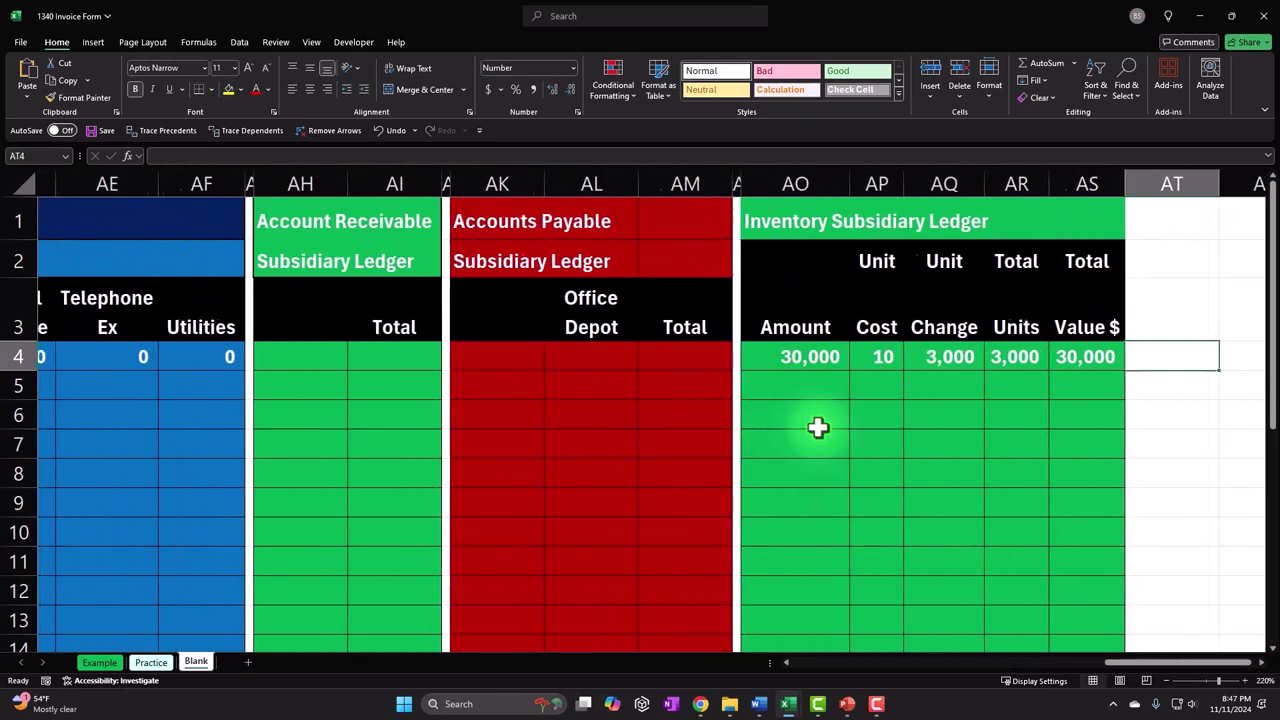
key("Left")
key("Left")
key("Left")
key("Left")
key("Left")
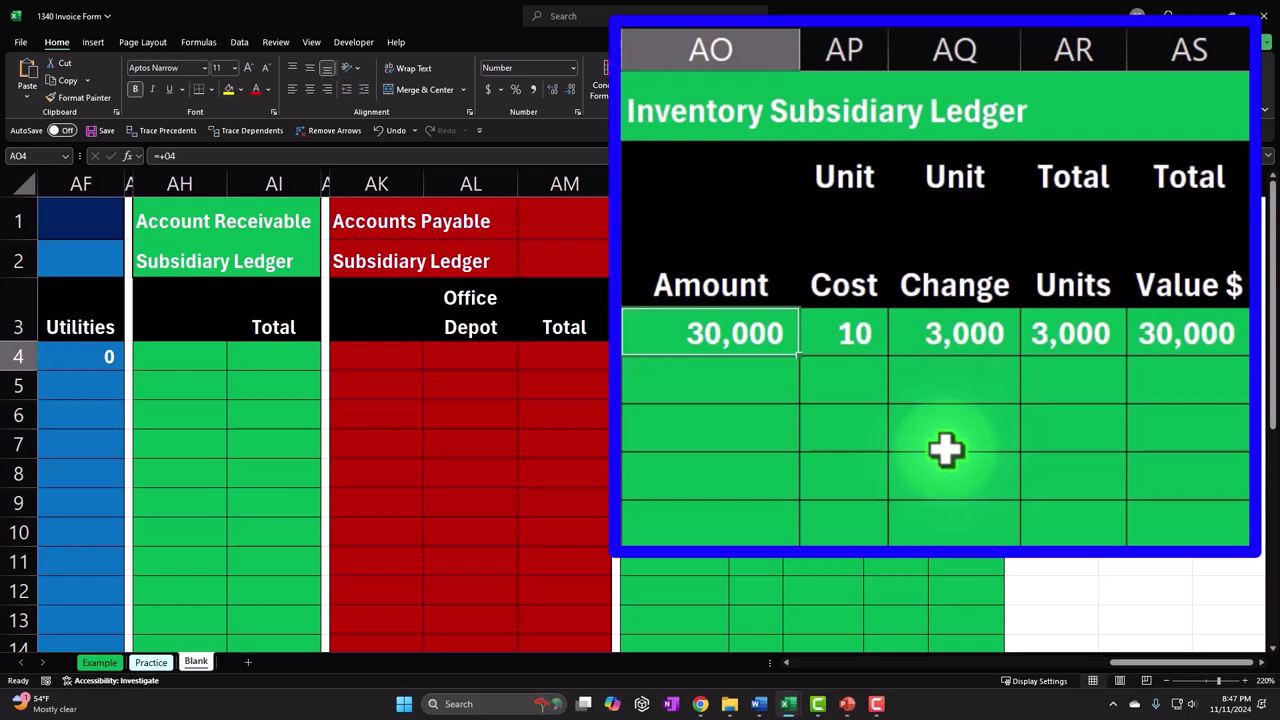
Enter the date 3/15 for the new transaction in cell A5
key("Left")
key("Left")
key("Left")
key("Left")
key("Left")
key("Left")
key("Left")
key("Left")
key("Left")
key("Left")
key("Left")
key("Left")
key("Left")
key("Left")
key("Left")
key("Left")
key("Left")
key("Left")
key("Left")
key("Left")
key("Left")
key("Left")
key("Left")
key("Left")
key("Left")
key("Down")
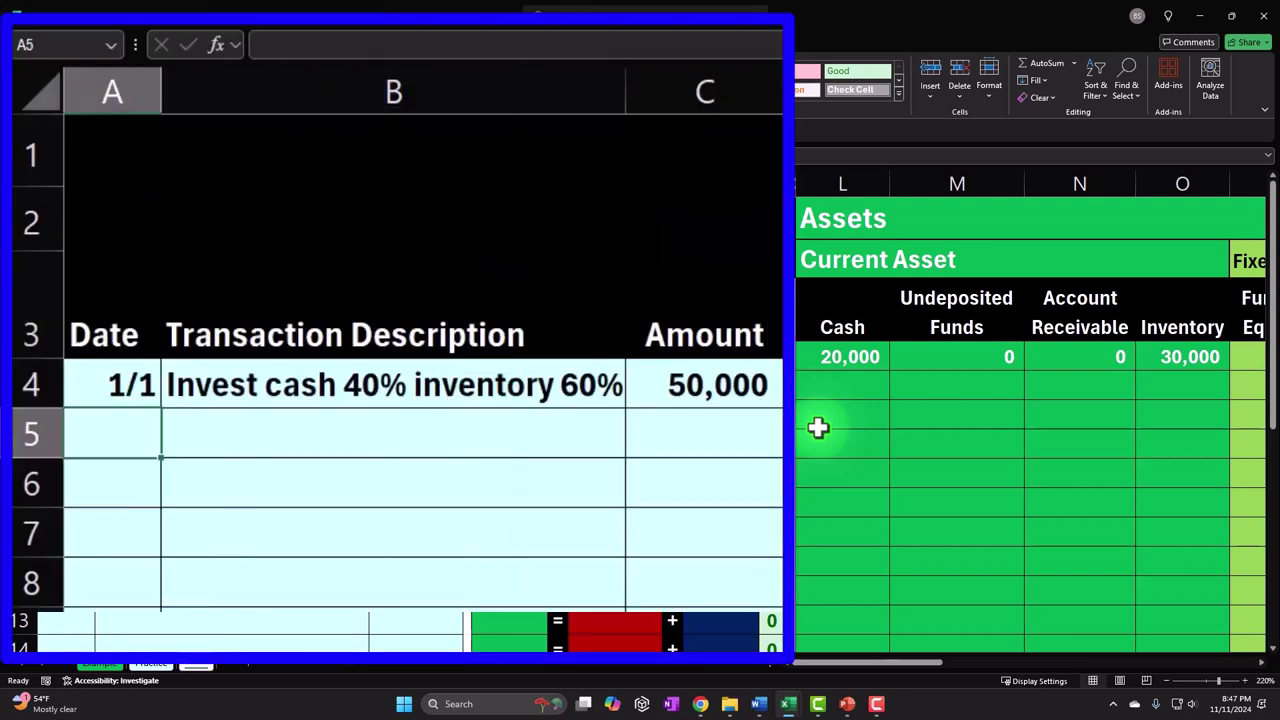
type("3/15")
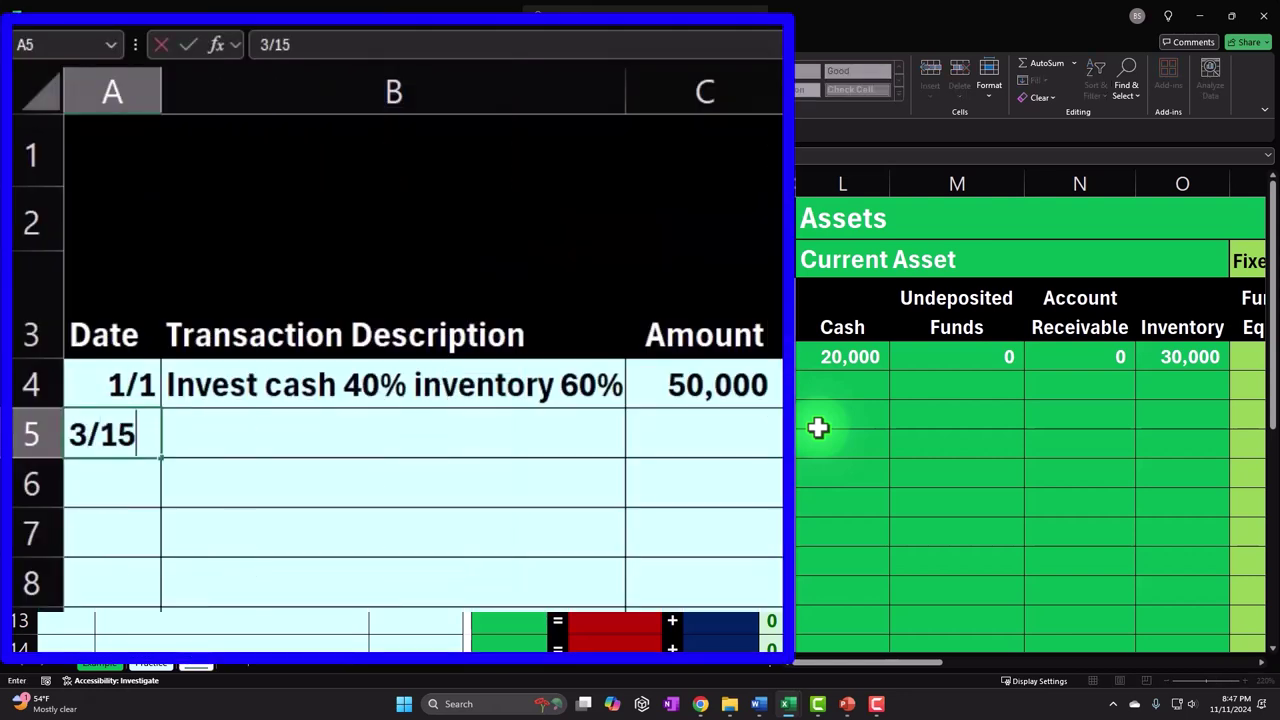
key("Return")
Enter the transaction description "Invoice - Make sale on account" in cell B5
key("Up")
key("Right")
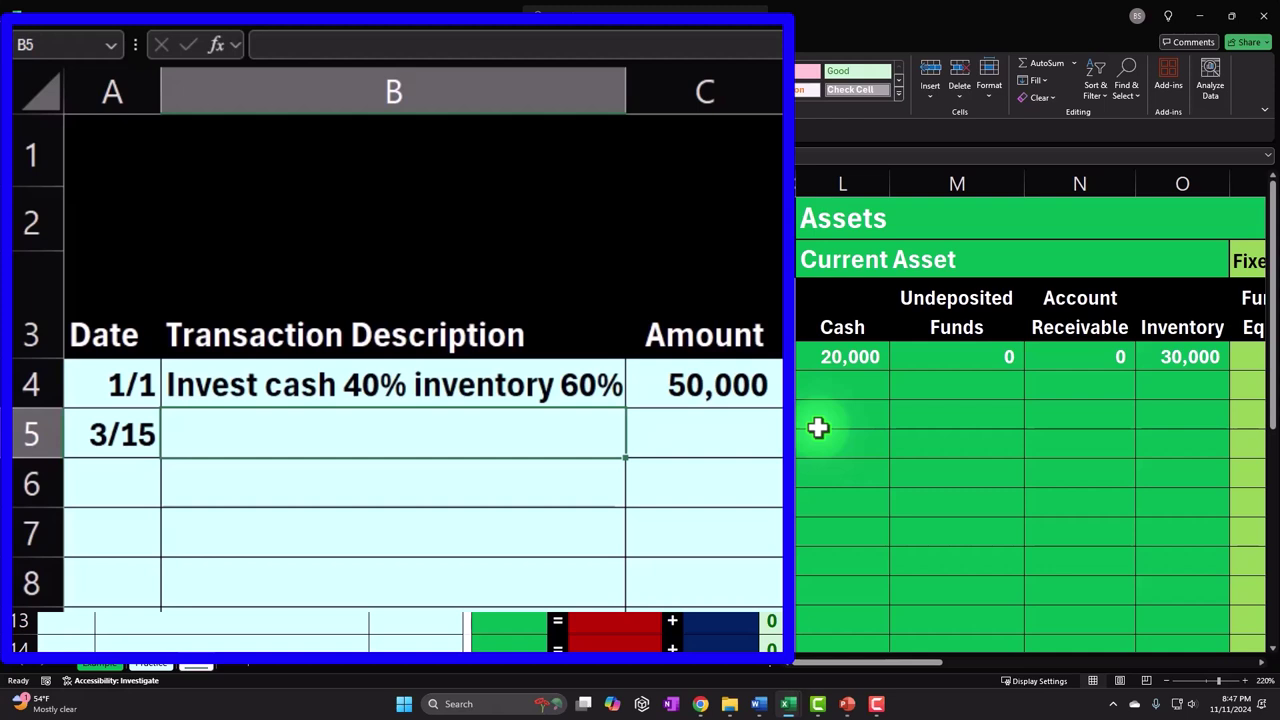
type("Invoice - Make sa")
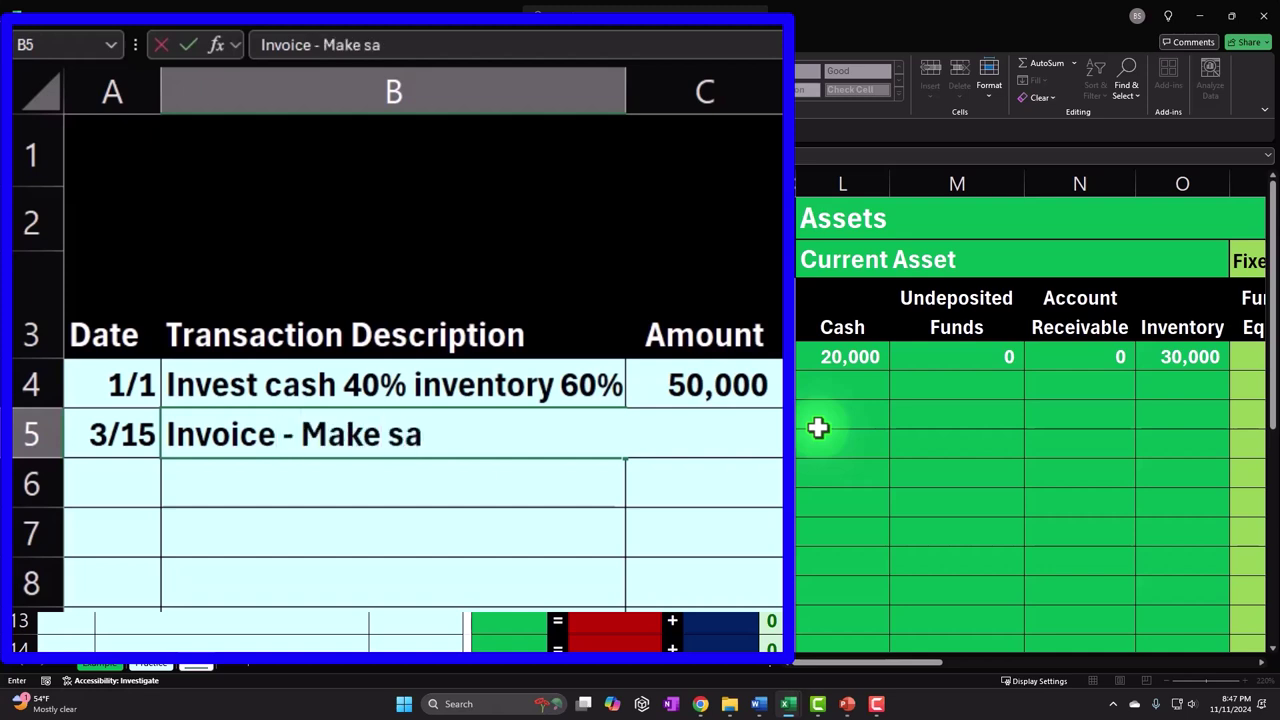
type("les")
key("BackSpace")
type("on accoun")
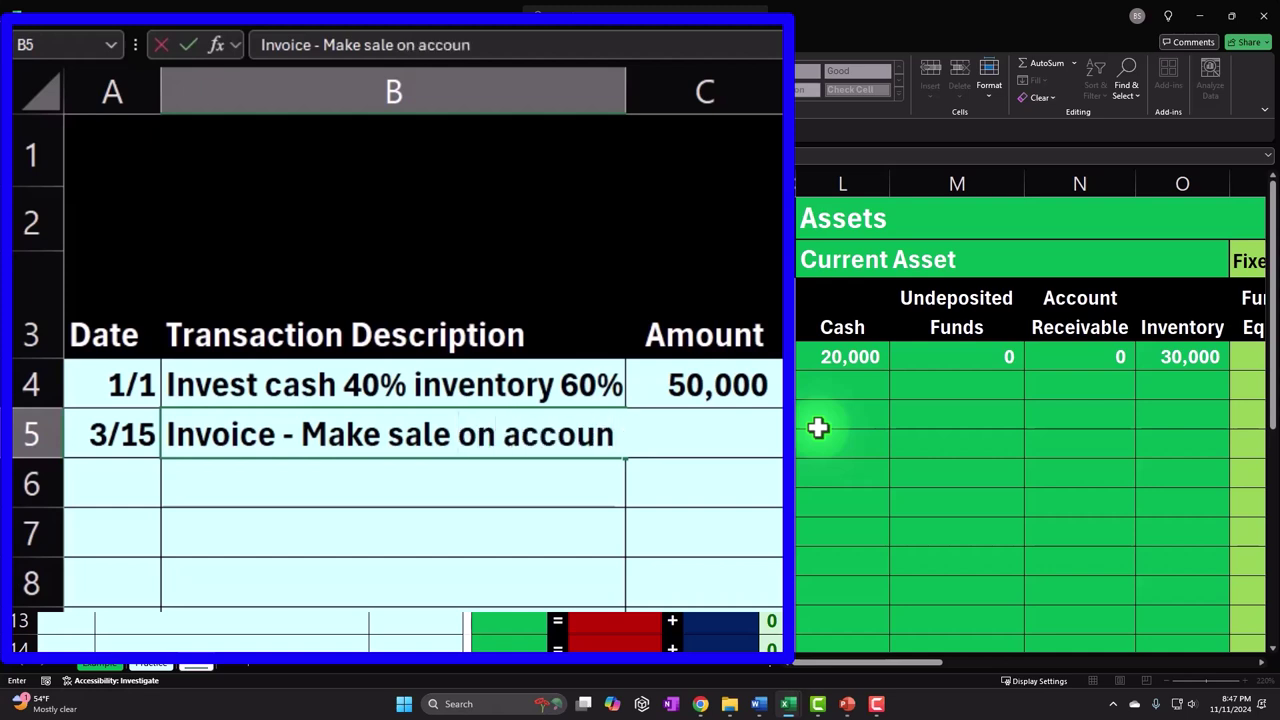
type("t")
key("Tab")
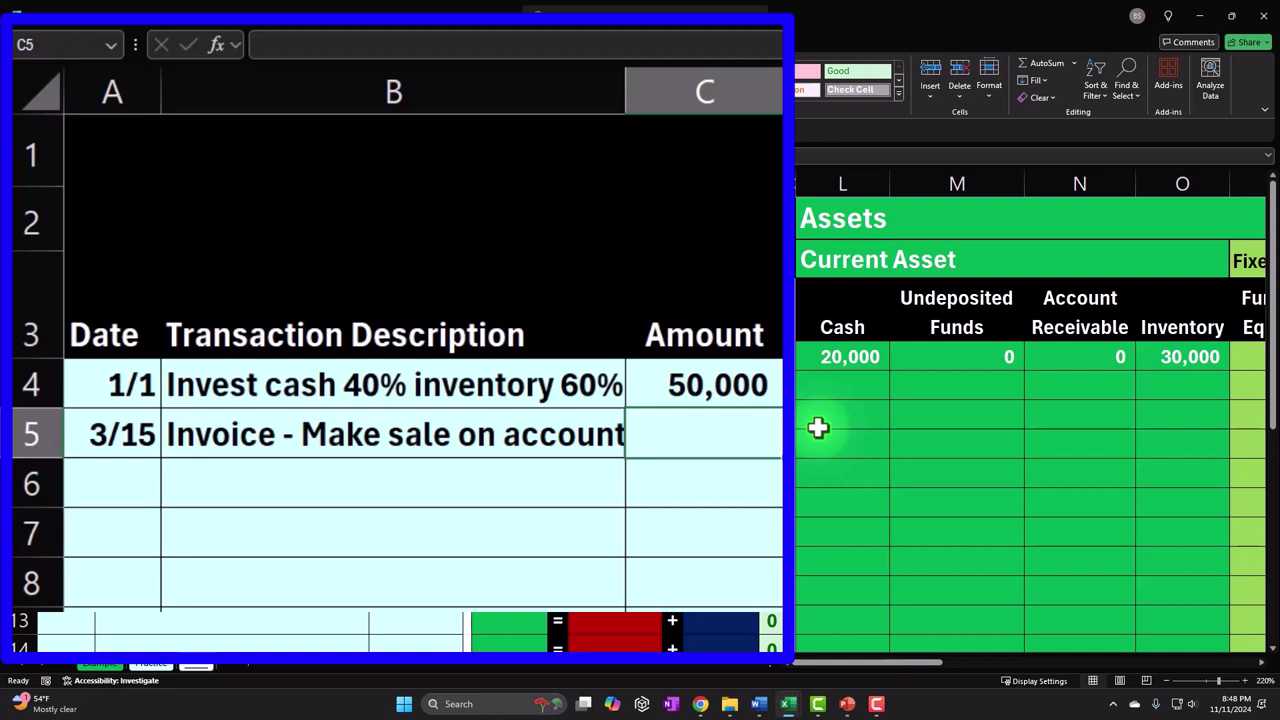
Enter 1600 as the invoice amount in cell C5
type("1600")
key("Return")
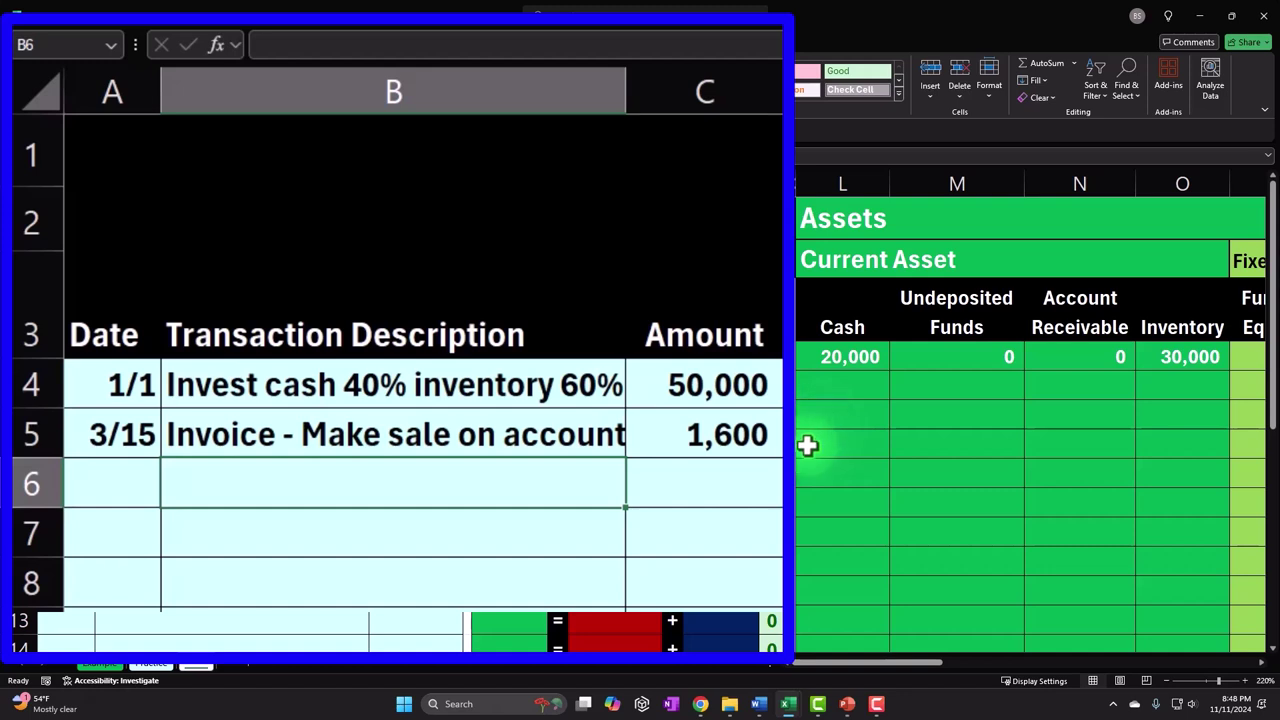
key("Up")
key("Right")
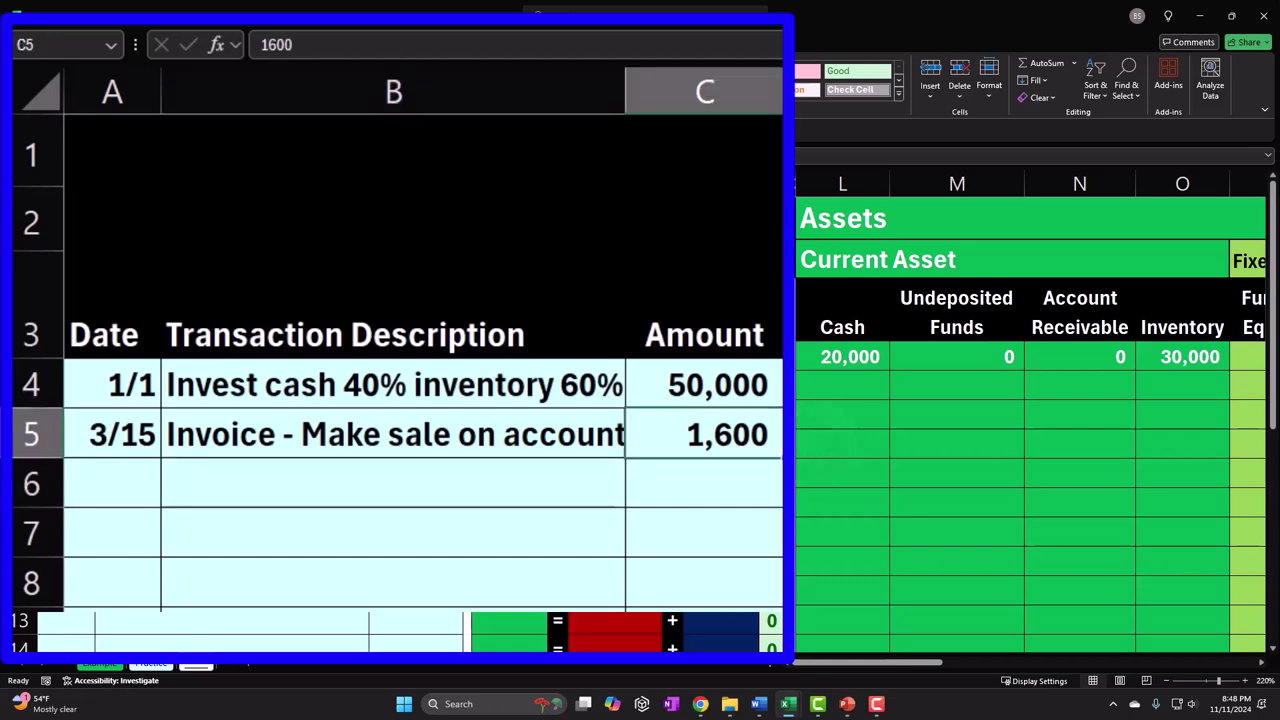
Record the invoice in Account Receivable by entering the formula =C5 in cell N5
left_click(829, 386)
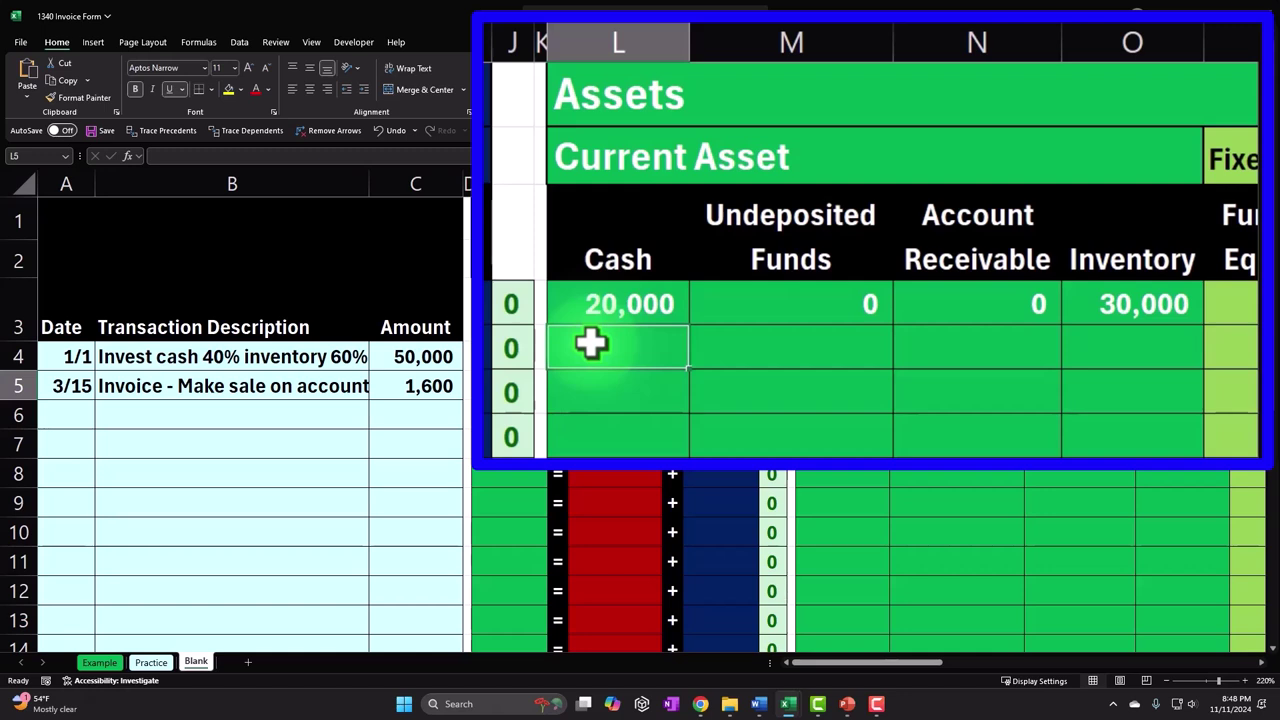
key("Right")
key("Right")
key("Right")
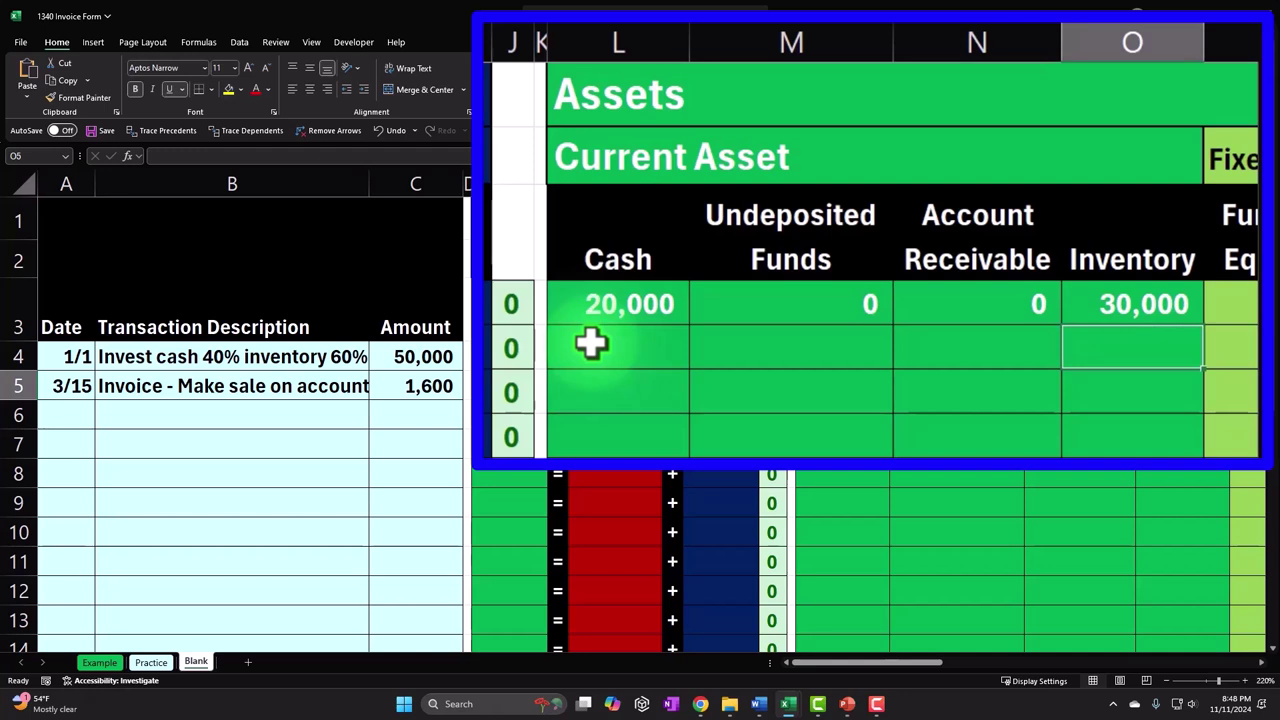
key("Left")
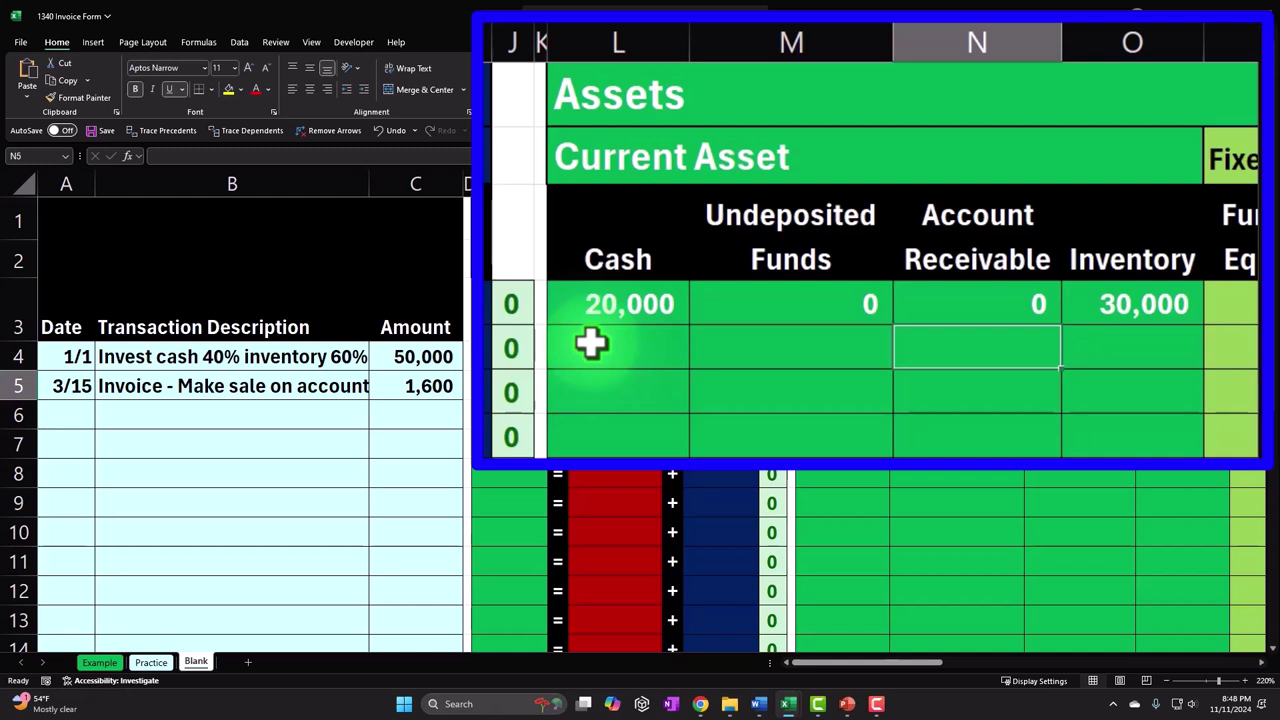
type("=")
key("Left")
key("Left")
key("Left")
key("Left")
key("Left")
key("Left")
key("Left")
key("Left")
key("Left")
key("Left")
key("Left")
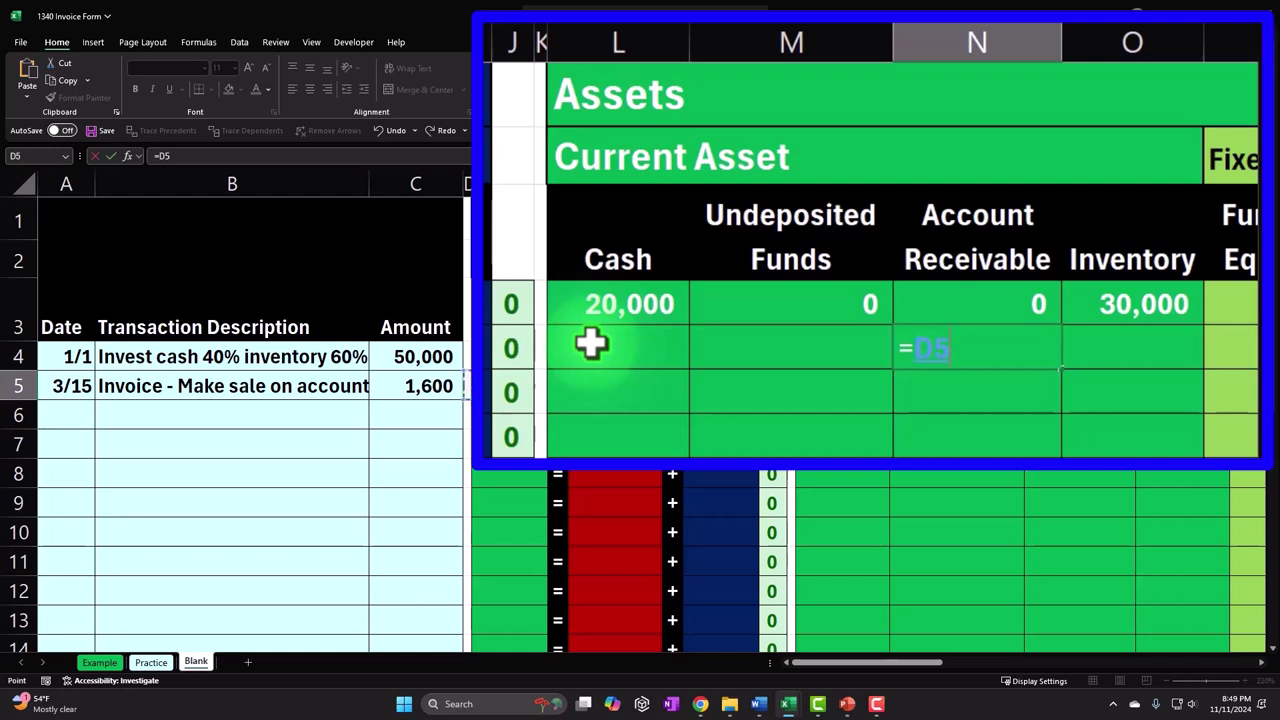
key("Return")
key("Up")
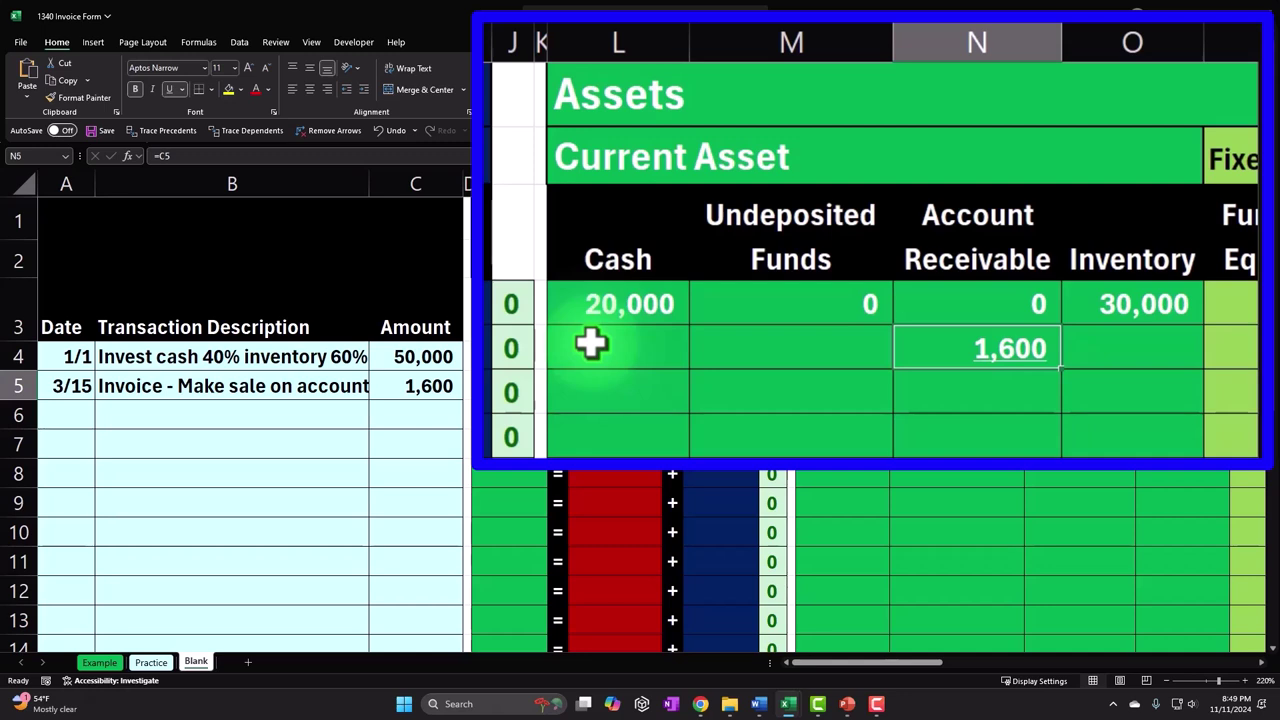
Record the invoice's revenue in Sales by entering the formula =C5 in cell Y5
key("Left")
key("Left")
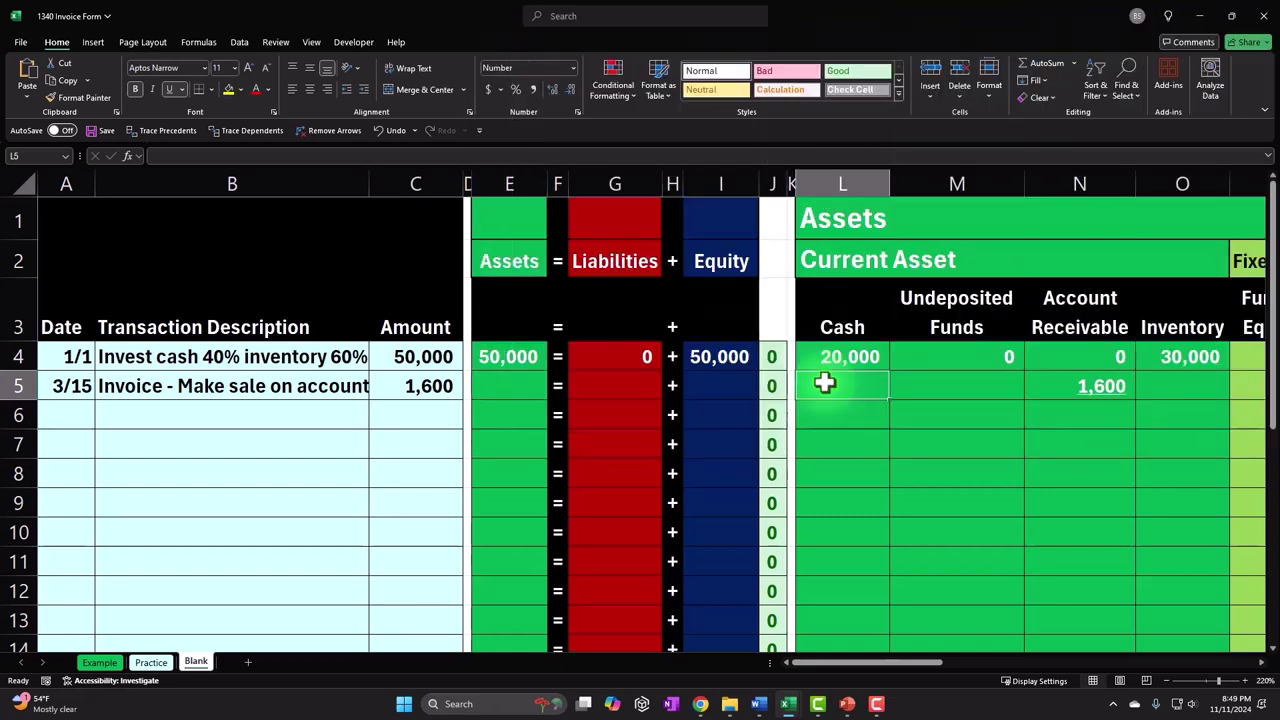
key("Right")
key("Right")
key("Right")
key("Right")
key("Right")
key("Right")
key("Right")
key("Right")
key("Right")
key("Right")
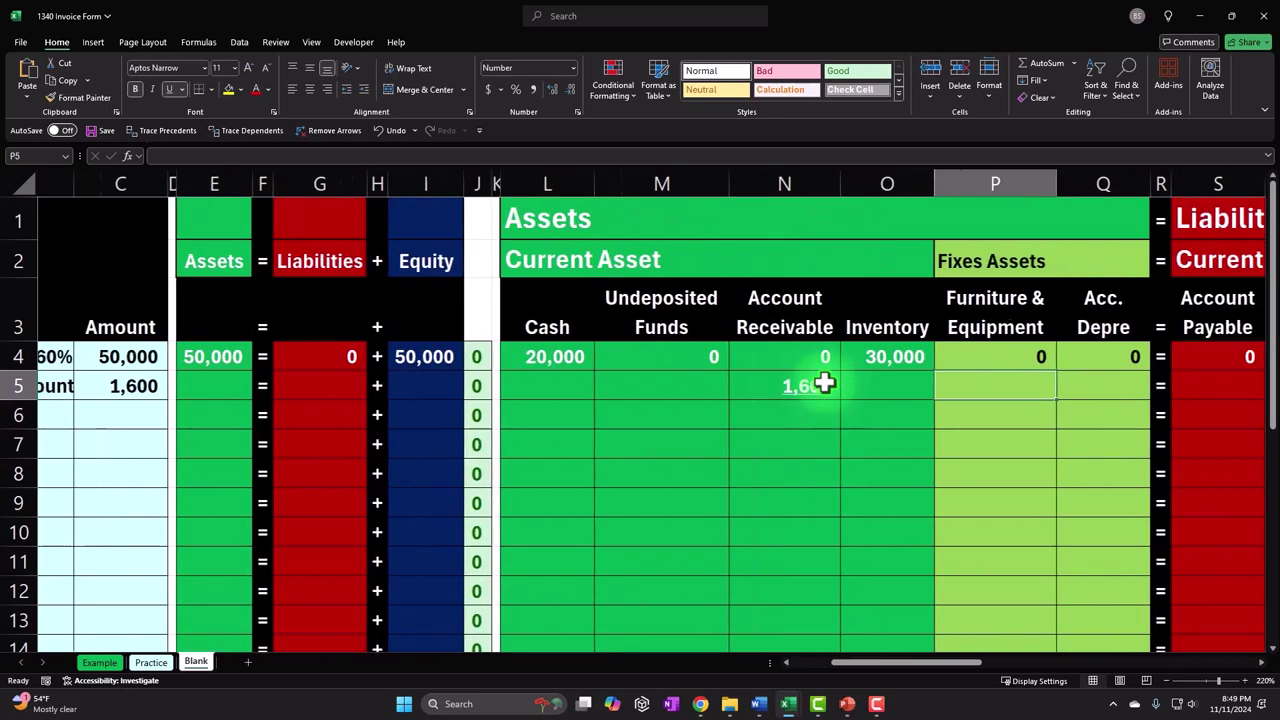
key("Right")
key("Right")
key("Right")
key("Right")
key("Right")
key("Right")
key("Right")
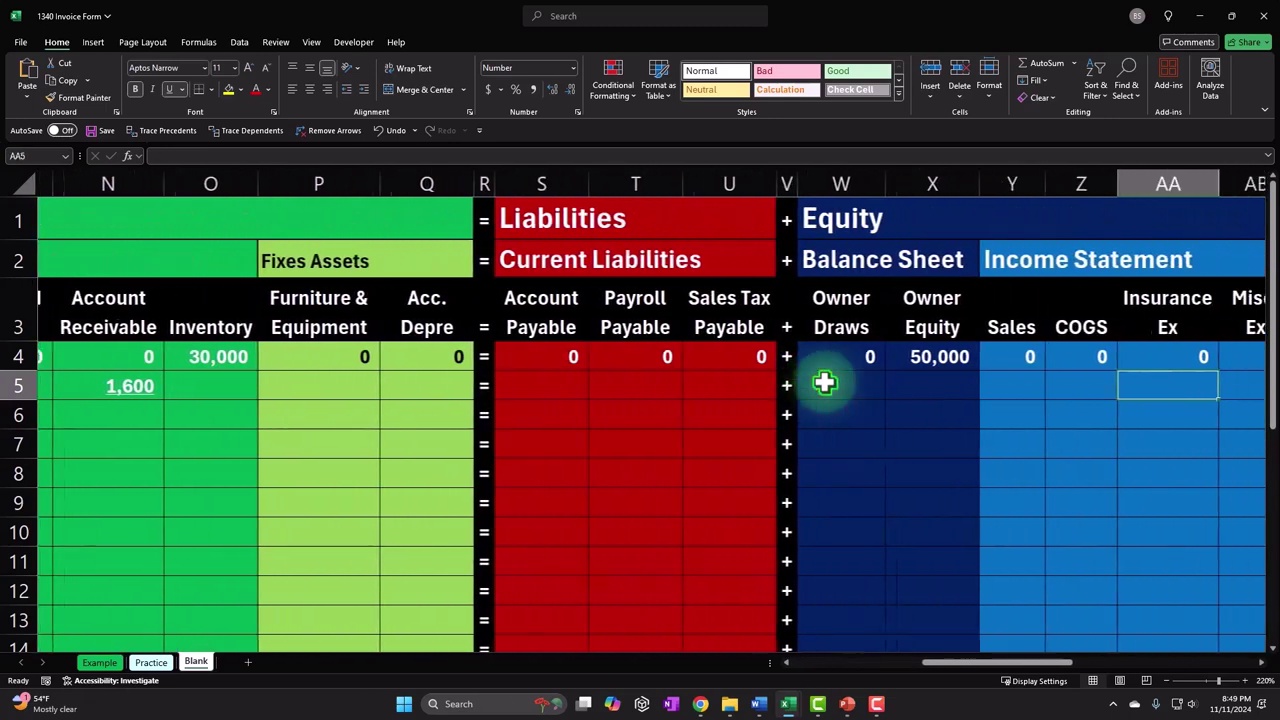
key("Left")
key("Left")
key("Left")
key("Left")
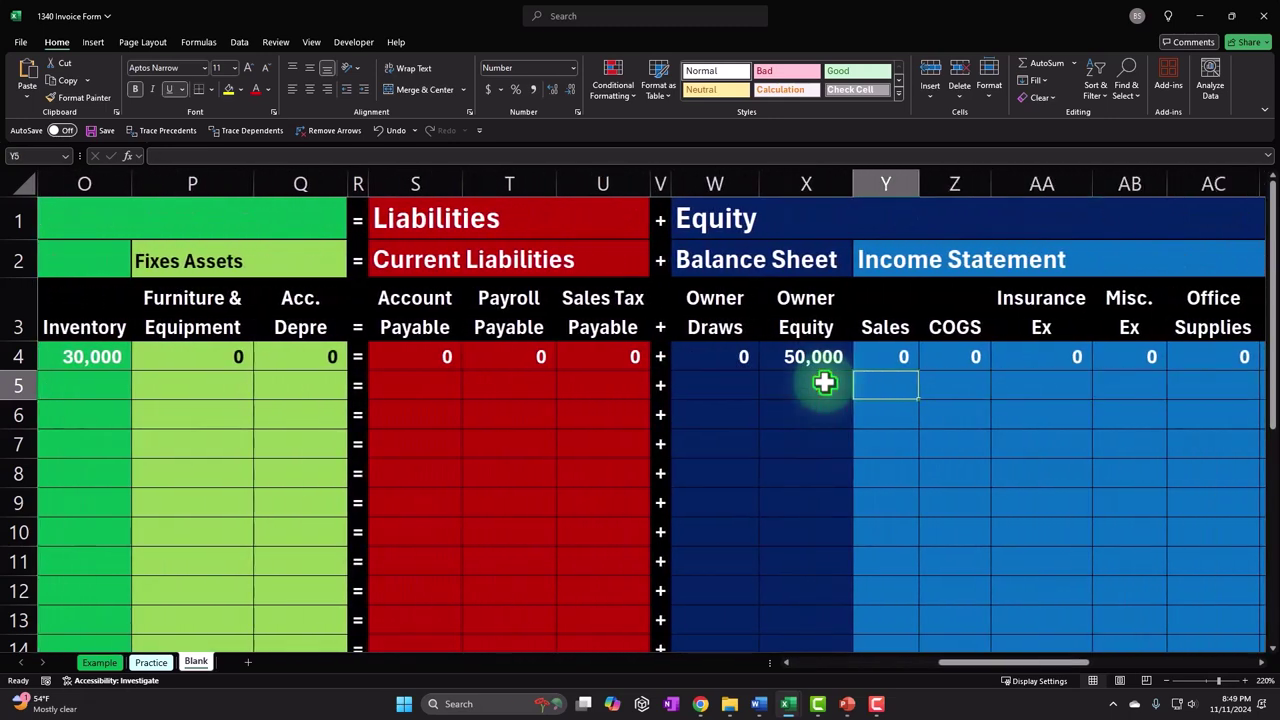
type("=")
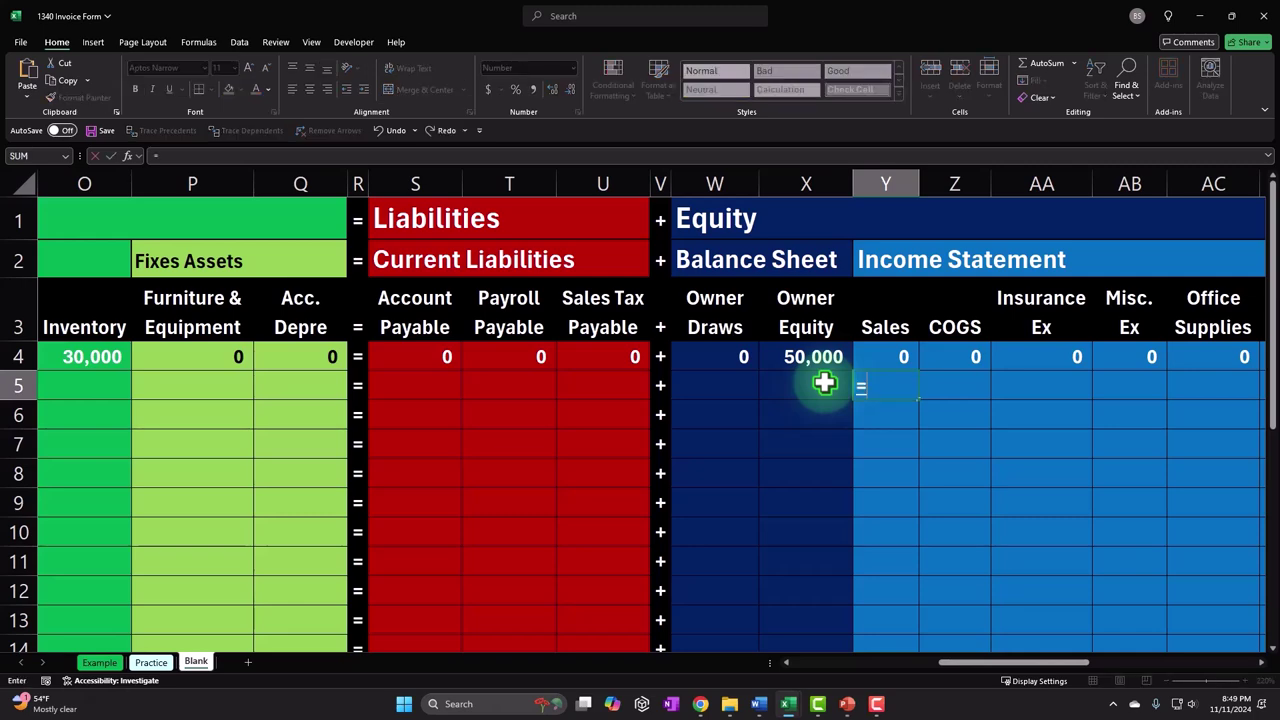
key("Left")
key("Left")
key("Left")
key("Left")
key("Left")
key("Left")
key("Left")
key("Left")
key("Left")
key("Left")
key("Left")
key("Left")
key("Left")
key("Left")
key("Left")
key("Left")
key("Left")
key("Left")
key("Left")
key("Left")
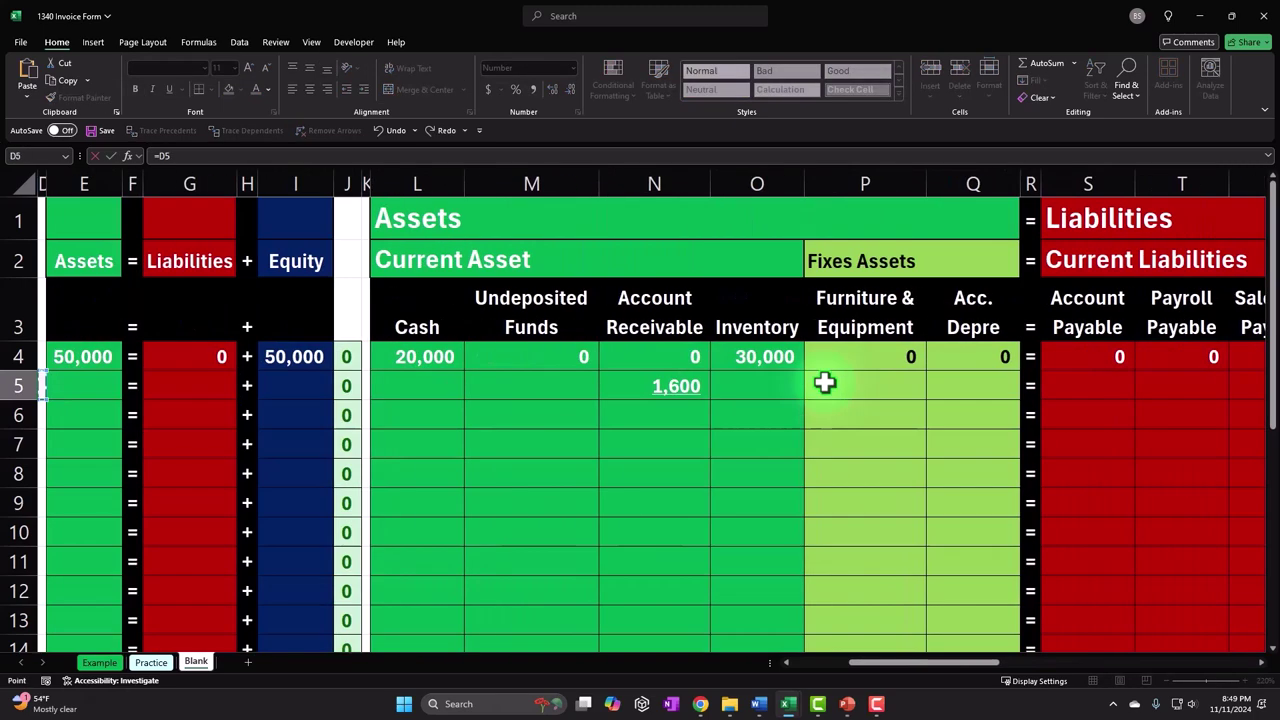
key("Left")
key("Return")
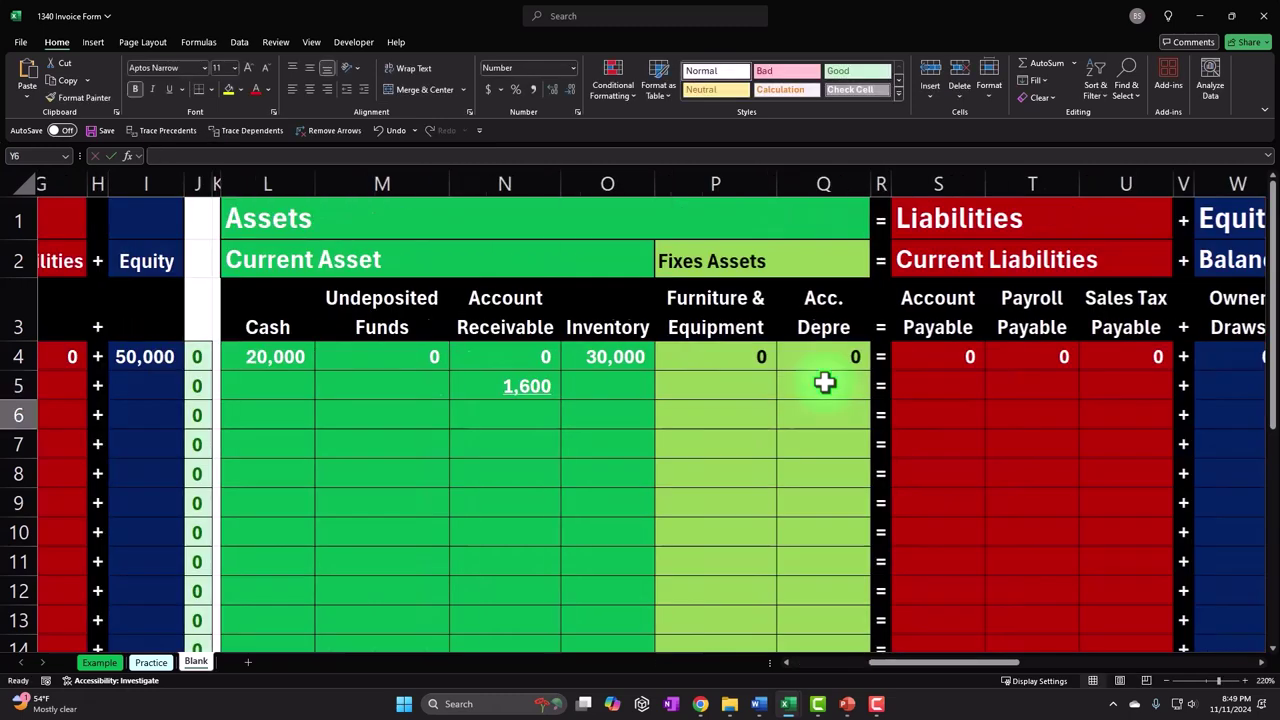
key("Up")
key("Right")
key("Left")
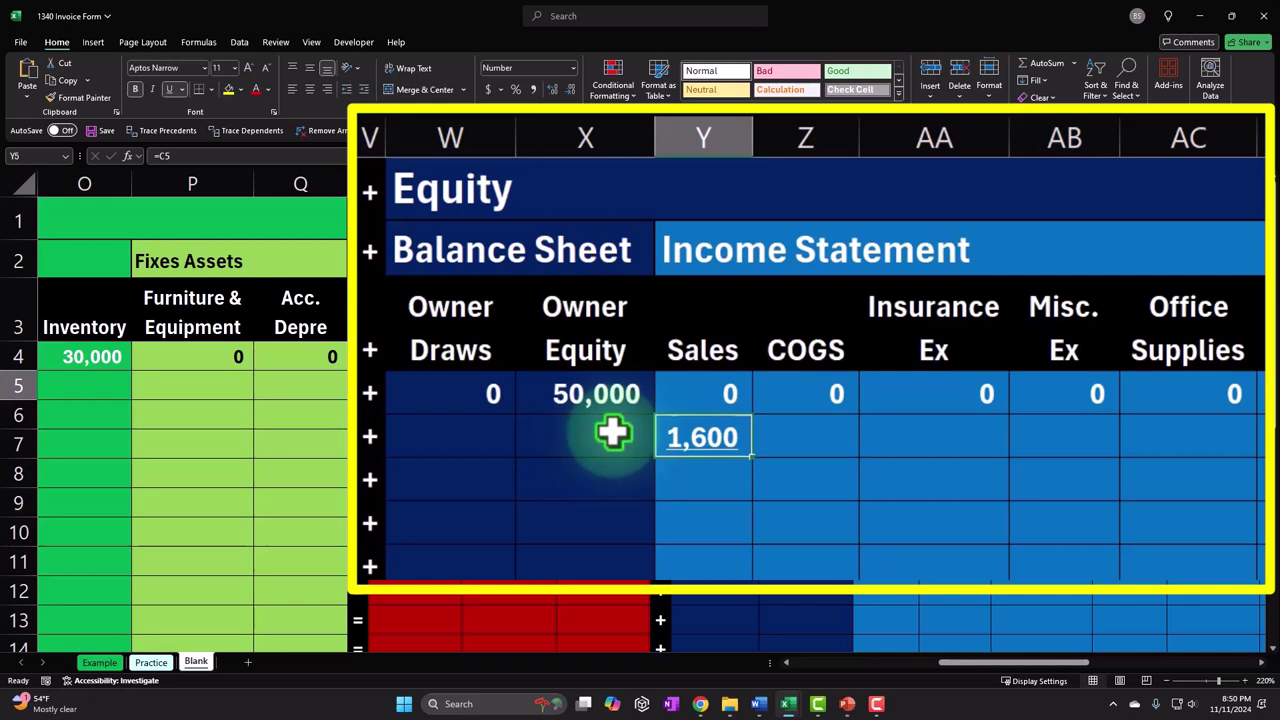
Review the row 5 invoice entries across the Equity, Liabilities and Assets columns back to the transaction description
key("Left")
key("Left")
key("Left")
key("Left")
key("Left")
key("Left")
key("Left")
key("Left")
key("Left")
key("Left")
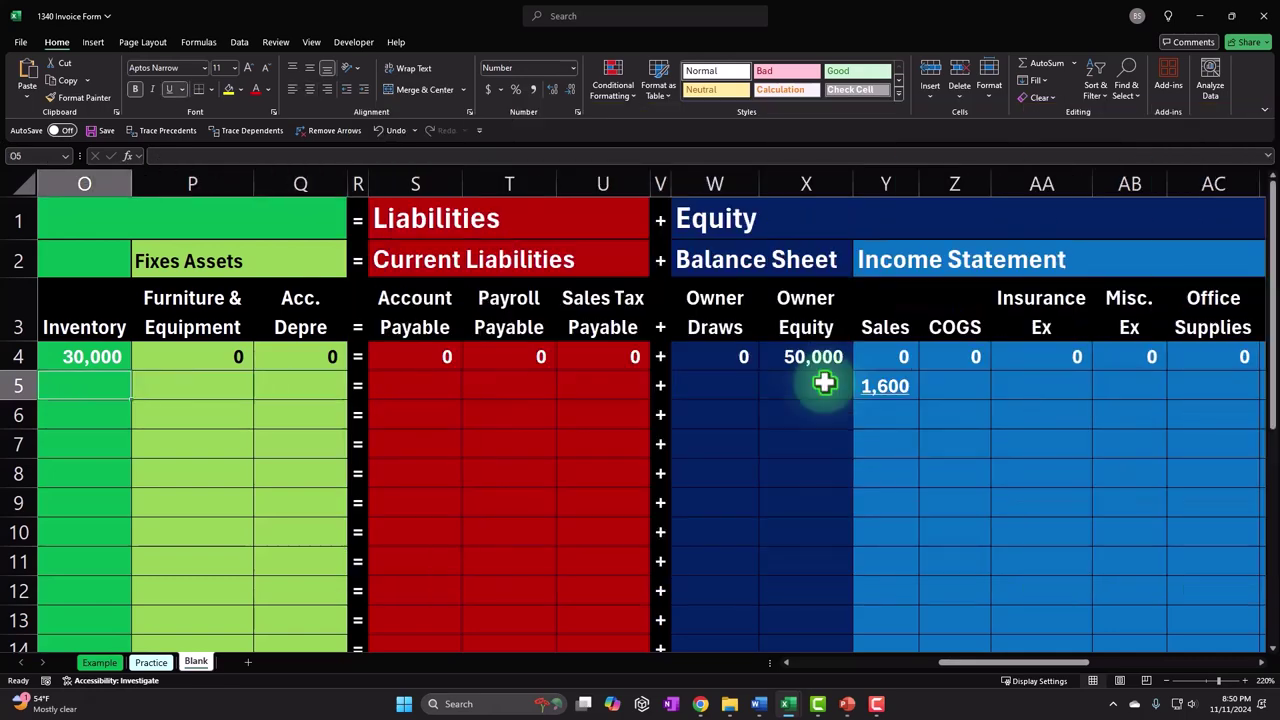
key("Left")
key("Left")
key("Left")
key("Left")
key("Left")
key("Left")
key("Left")
key("Left")
key("Left")
key("Left")
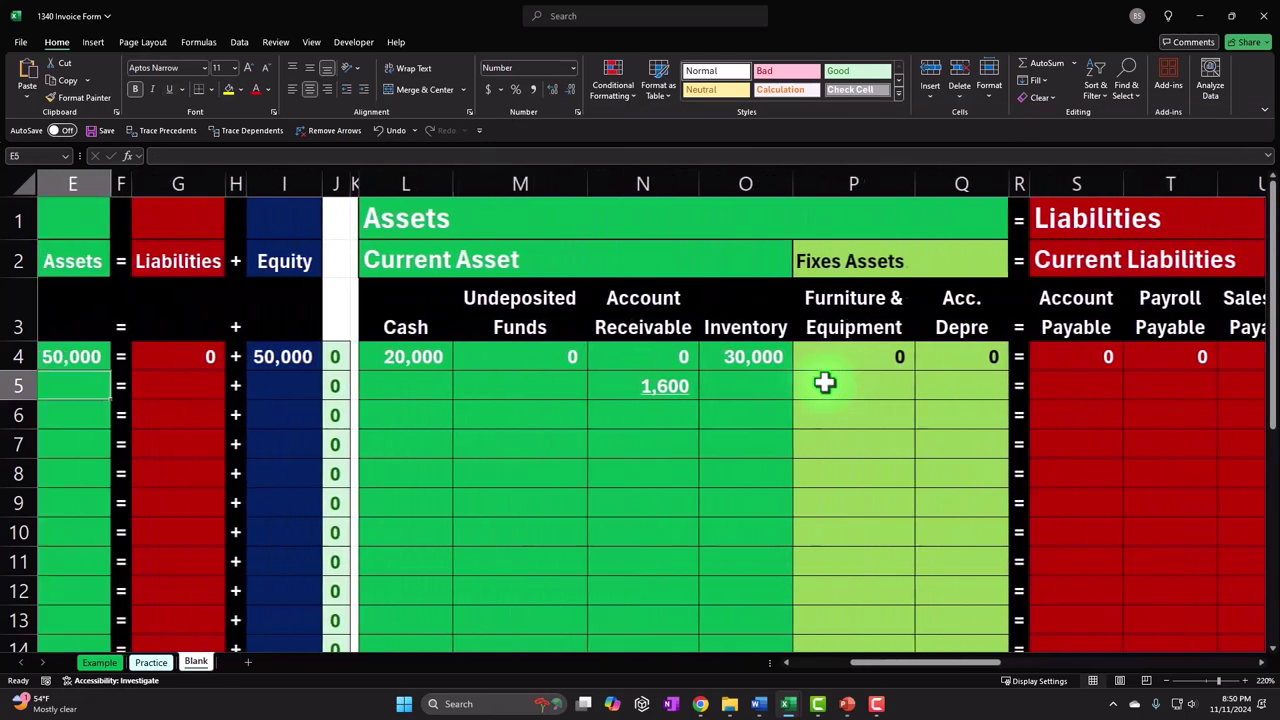
key("Left")
key("Left")
key("Left")
key("Right")
key("Right")
key("Right")
key("Right")
key("Right")
key("Right")
key("Right")
key("Right")
key("Right")
key("Right")
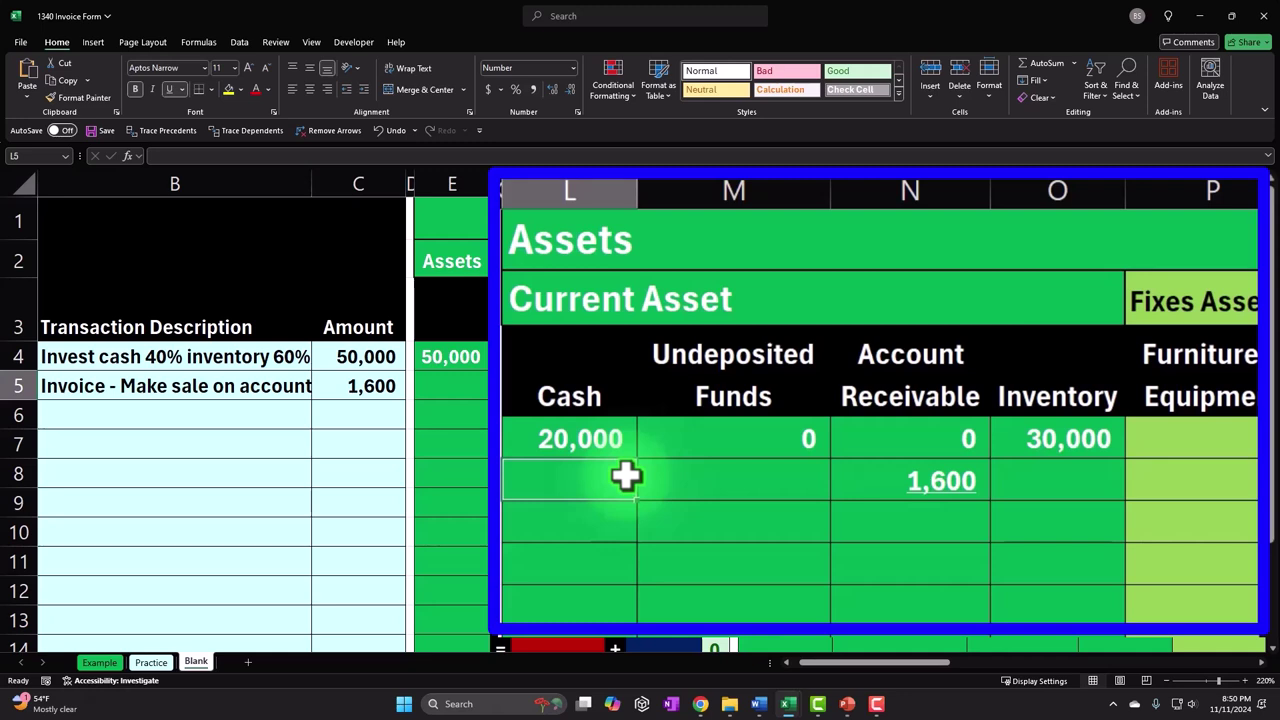
Enter 0 for the invoice in the unaffected asset accounts: Cash, Undeposited Funds, Inventory, Furniture & Equipment and Acc. Depre (L5, M5, O5:Q5)
left_click(966, 370)
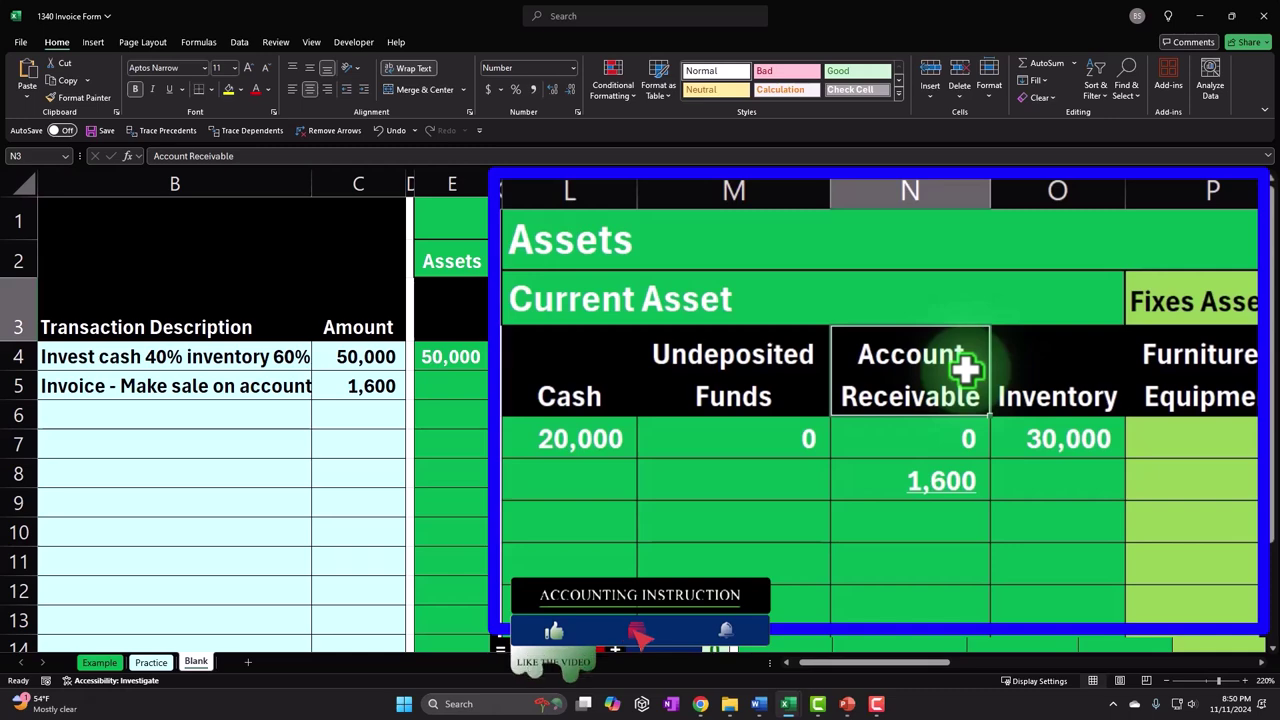
key("Down")
key("Down")
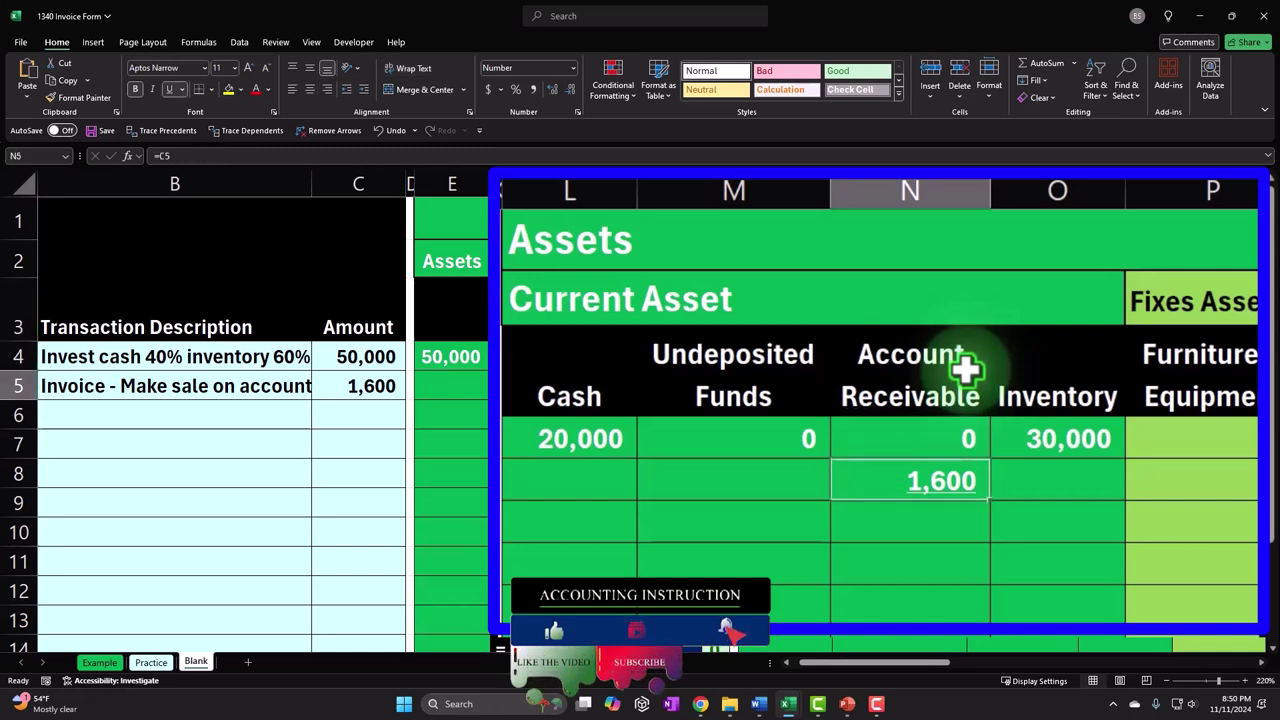
key("Left")
key("Left")
type("0")
key("Tab")
type("0")
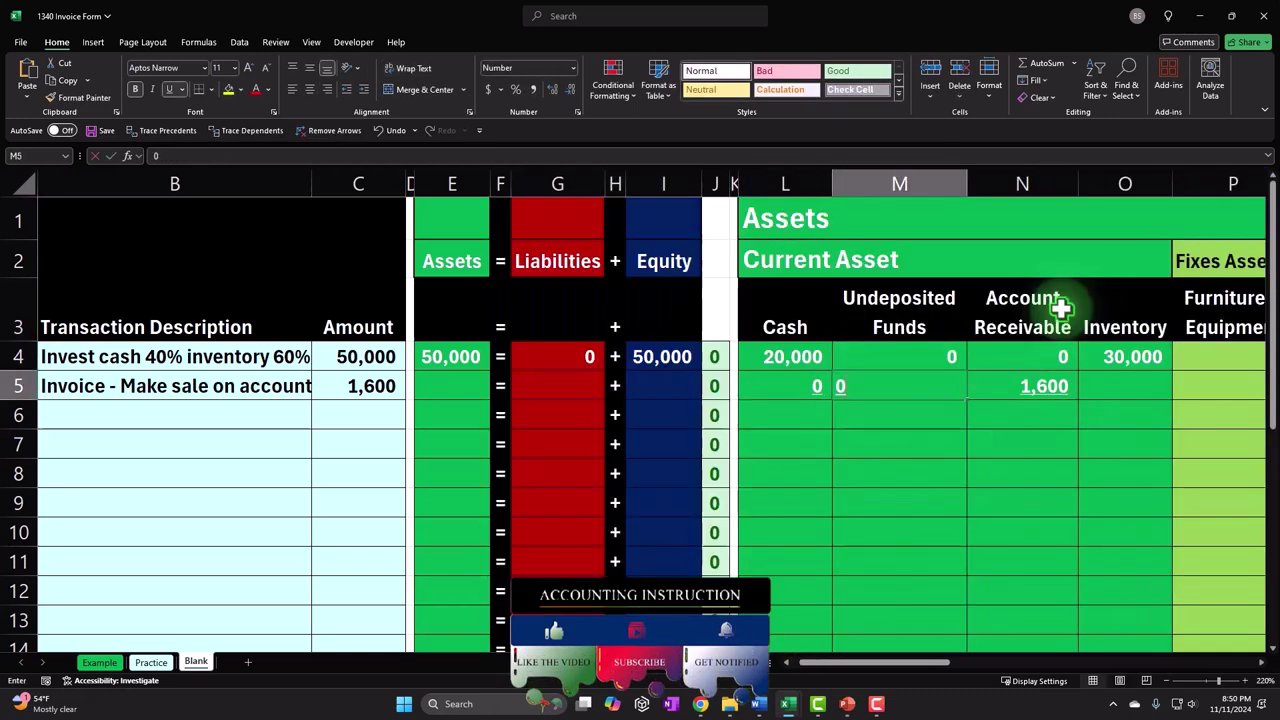
key("Tab")
key("Tab")
type("0")
key("Tab")
type("0")
key("Tab")
type("0")
key("Tab")
Enter 0 for the invoice in Account Payable, Payroll Payable and Sales Tax Payable, cells S5 to U5
key("Tab")
type("0")
key("Tab")
type("0")
key("Tab")
type("0")
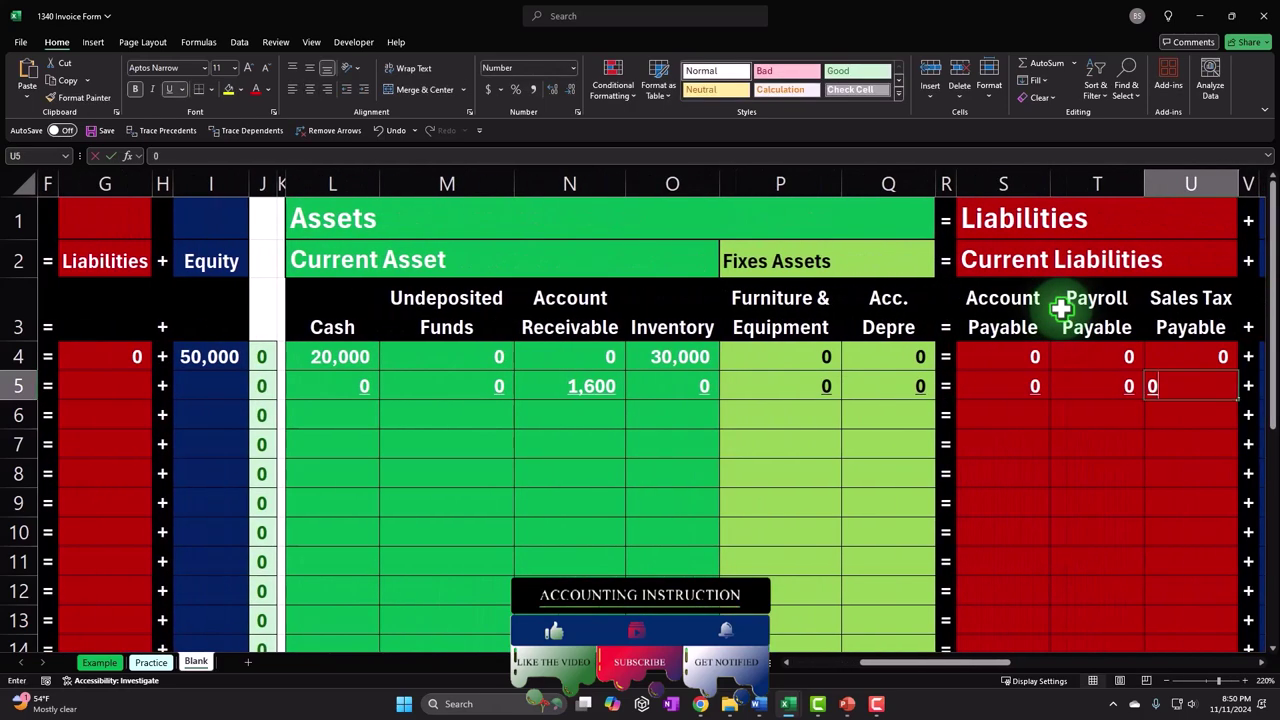
key("Tab")
Enter 0 for the invoice in Owner Draws and Owner Equity, cells W5 and X5
key("Tab")
type("0")
key("Tab")
type("0")
key("Tab")
Enter 0 for the invoice in COGS and every expense account through Utilities, cells Z5 to AF5
key("Tab")
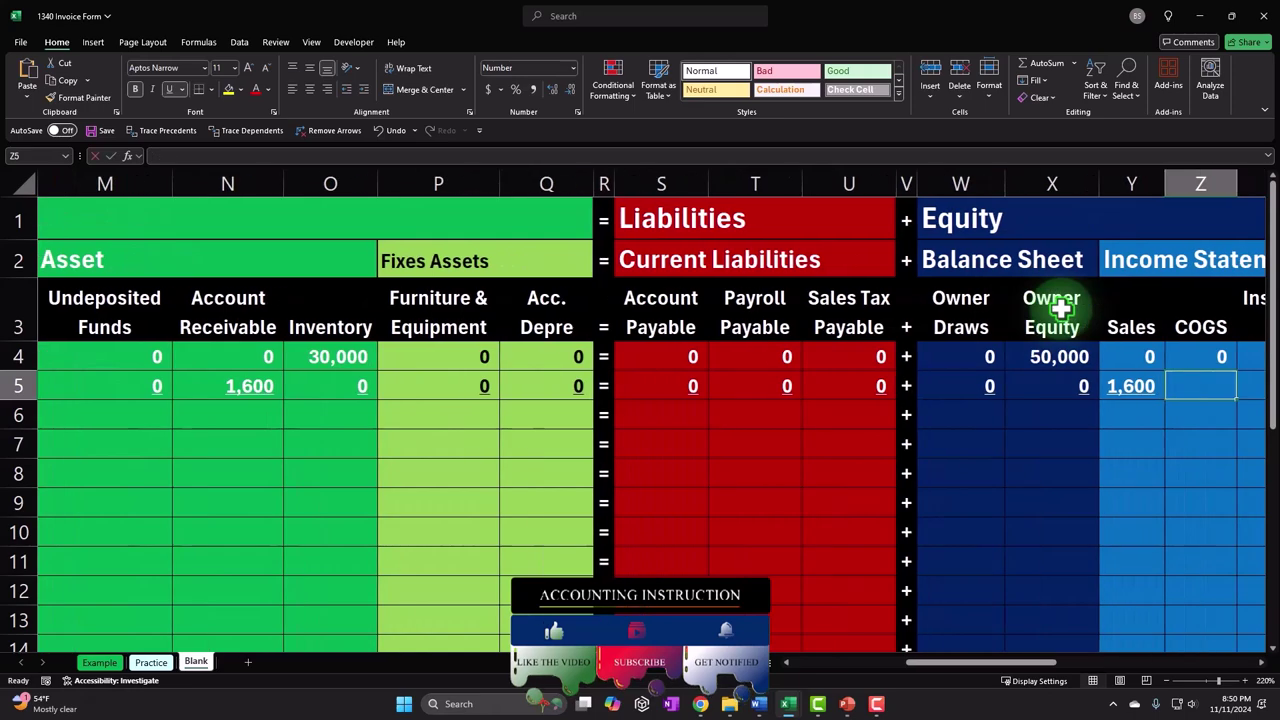
type("0")
key("Tab")
type("0")
key("Tab")
type("0")
key("Tab")
type("0")
key("Tab")
type("0")
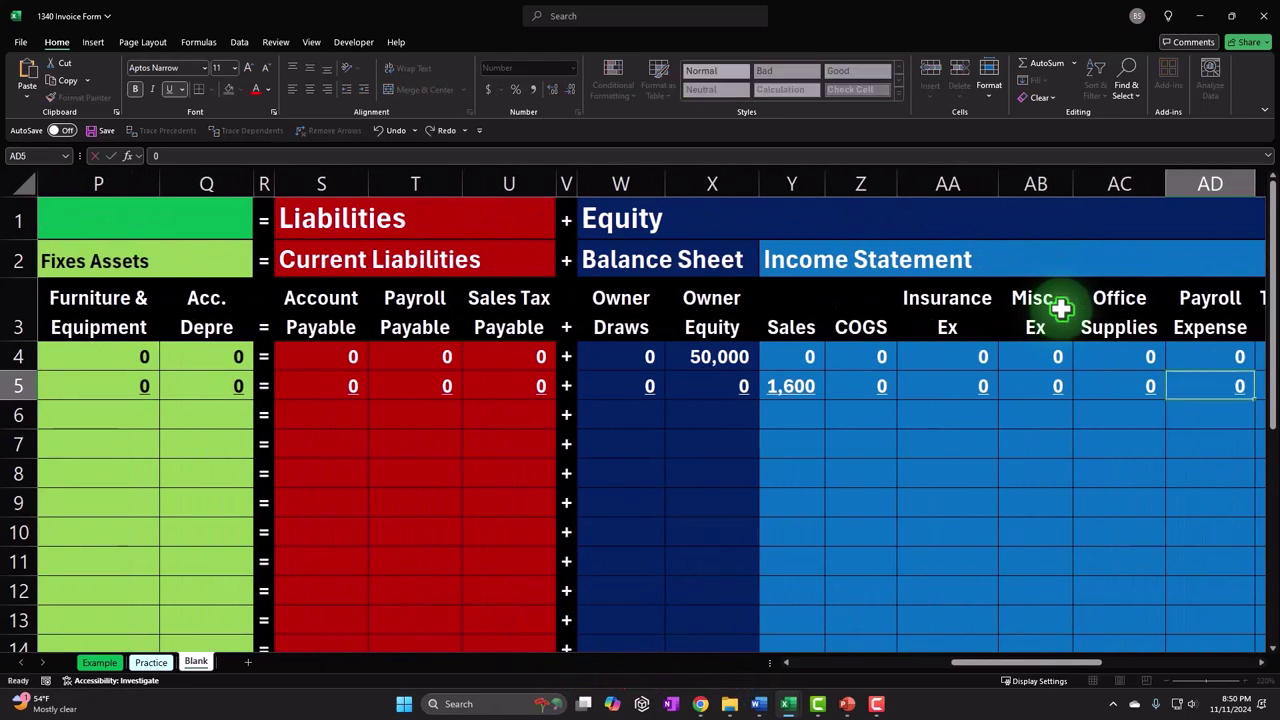
key("Tab")
type("0")
key("Tab")
type("0")
key("Tab")
Enter A as the column heading in cell AH3 of the Account Receivable Subsidiary Ledger
key("Tab")
key("Tab")
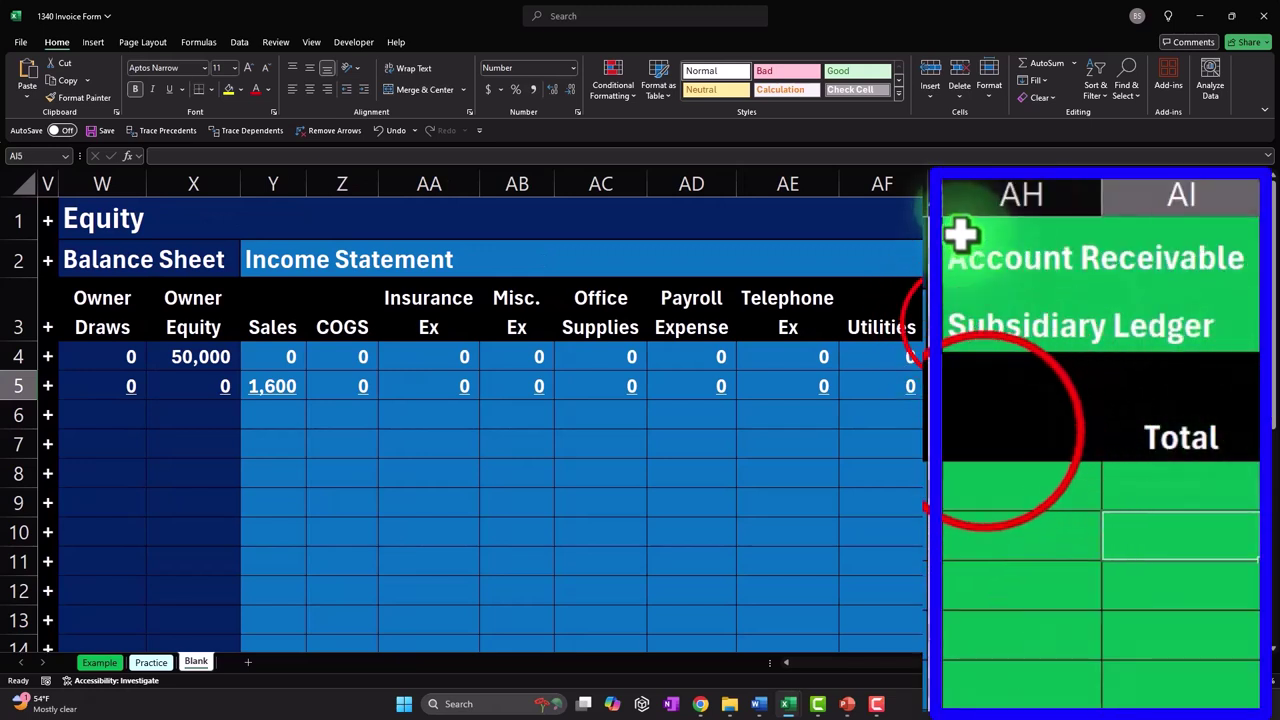
left_click(986, 430)
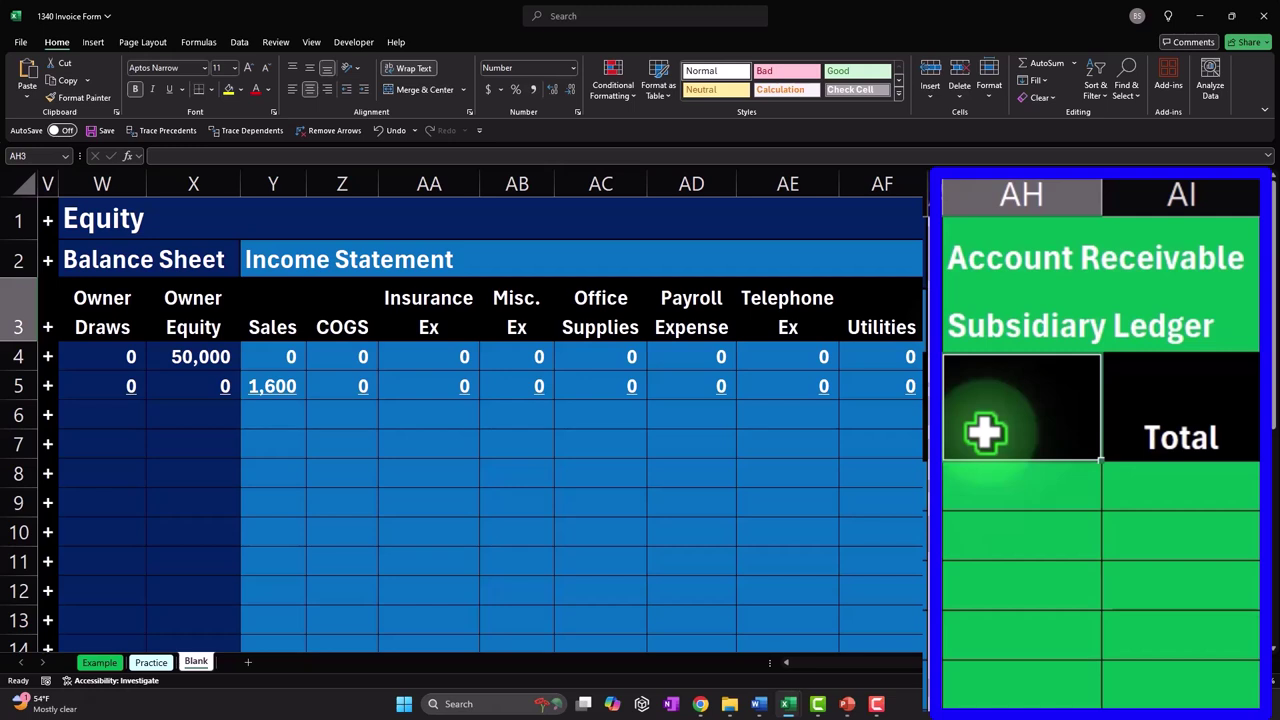
type("Account Receivable")
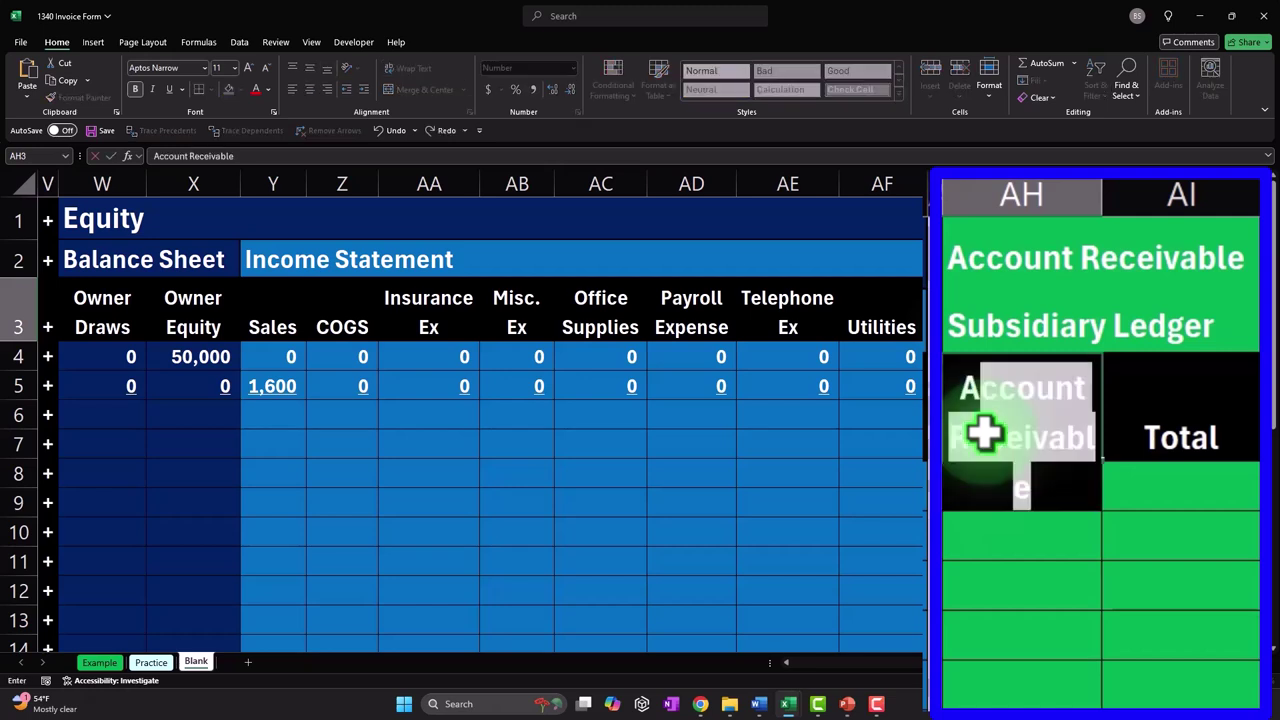
key("Delete")
key("Return")
key("Return")
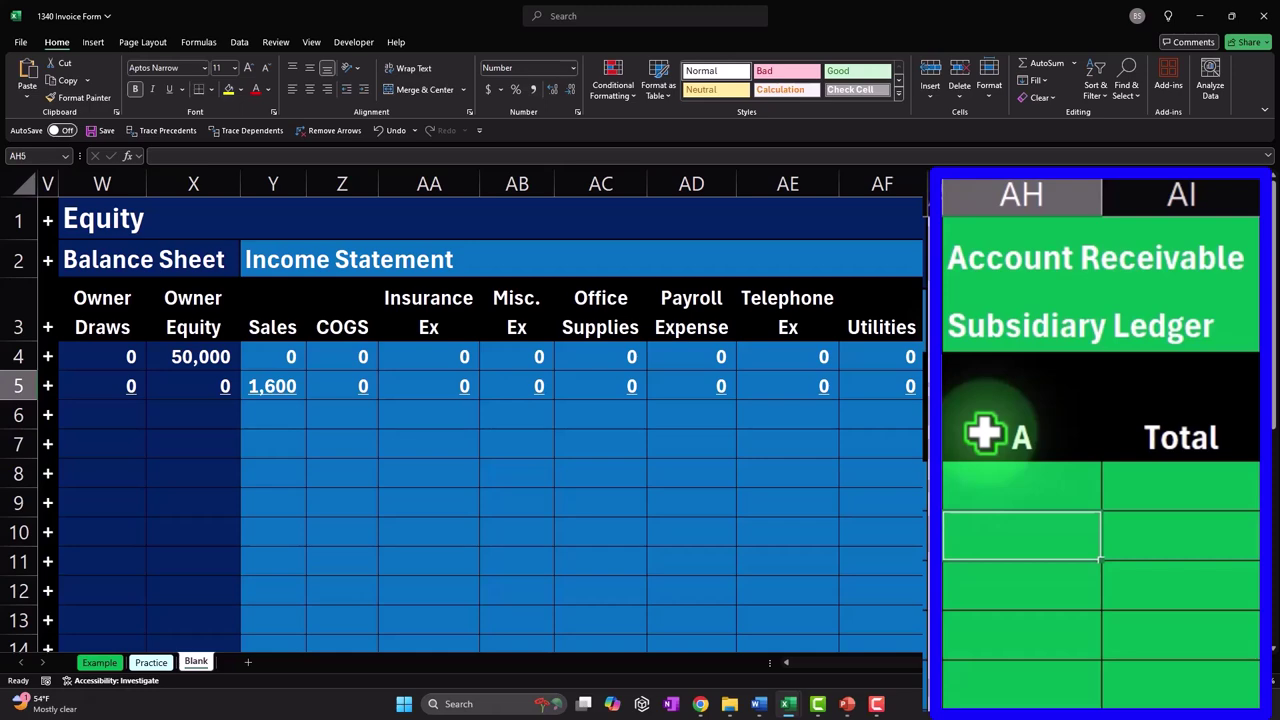
Enter a formula in cell AH5 under customer A that links to the invoice amount in C5
type("=")
key("Left")
key("Left")
key("Left")
key("Left")
key("Left")
key("Left")
key("Left")
key("Left")
key("Left")
key("Left")
key("Left")
key("Left")
key("Left")
key("Left")
key("Left")
key("Left")
key("Left")
key("Left")
key("Left")
key("Left")
key("Left")
key("Left")
key("Left")
key("Left")
key("Left")
key("Left")
key("Left")
key("Left")
key("Left")
key("Left")
key("Left")
key("Right")
key("Right")
key("Return")
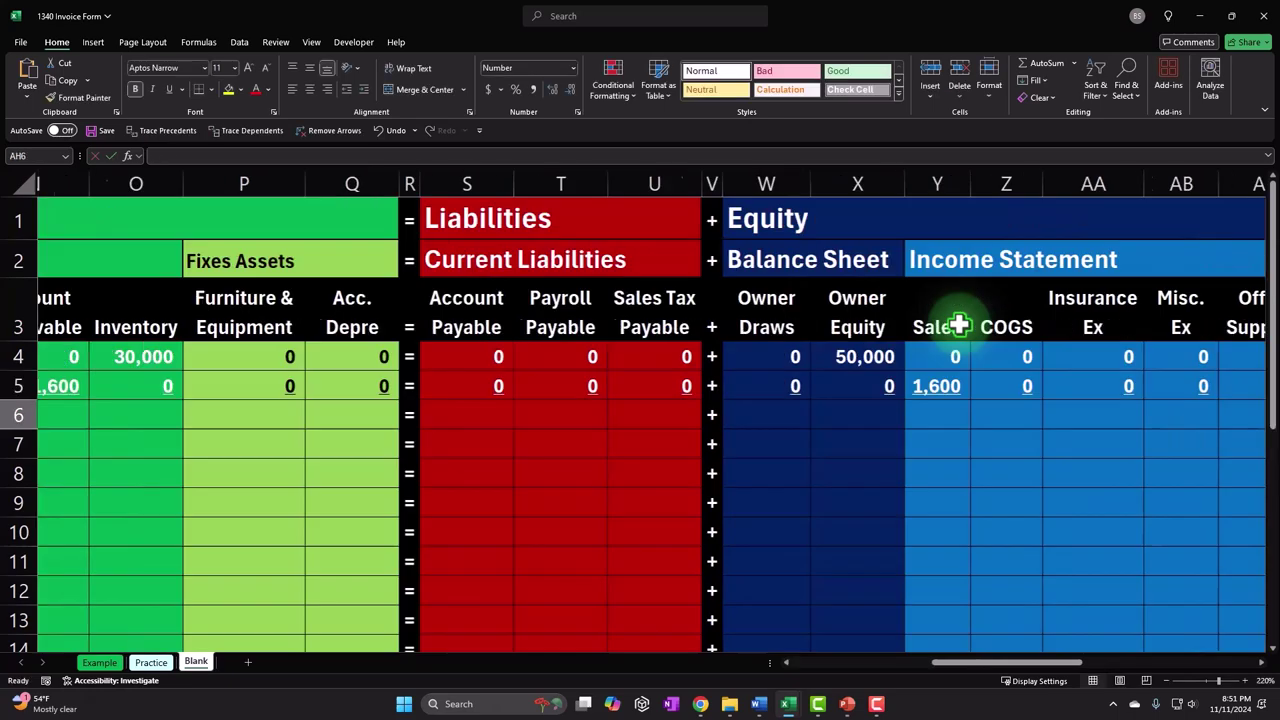
Enter the running total formula =+AI4+AH5 in cell AI5 of the Account Receivable Subsidiary Ledger
key("Right")
key("Right")
key("Right")
key("Right")
key("Right")
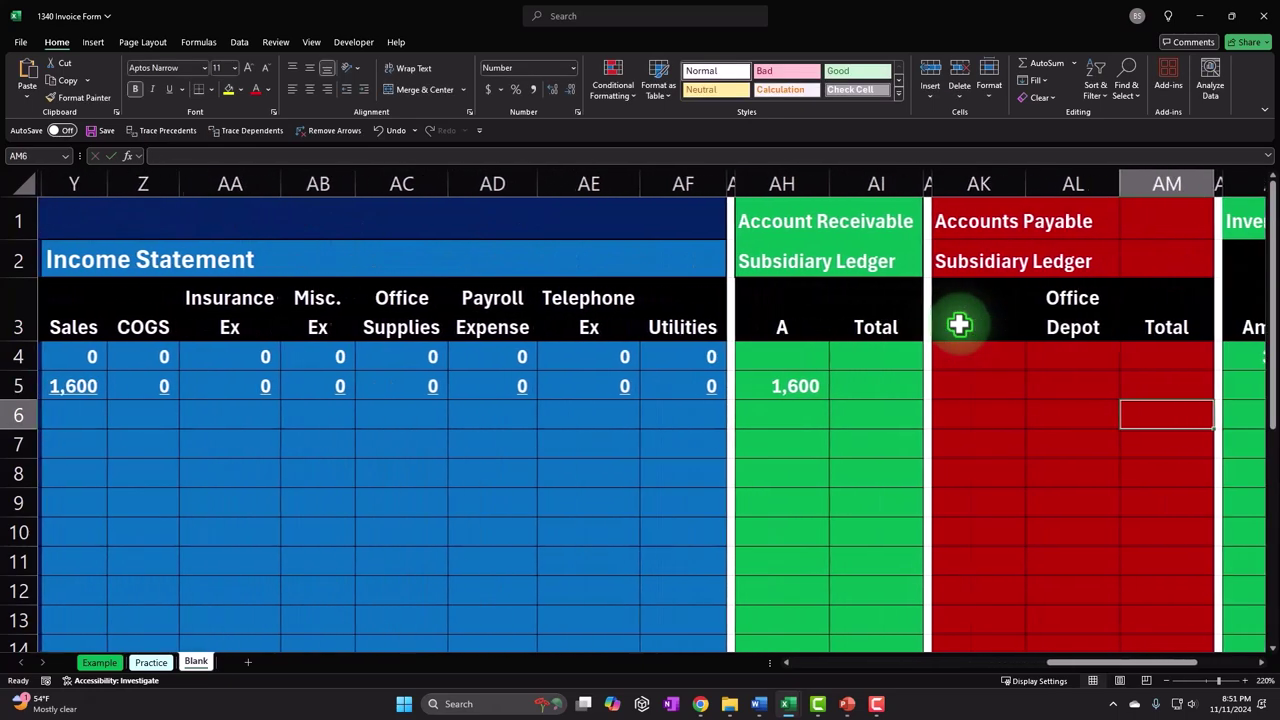
key("Left")
key("Left")
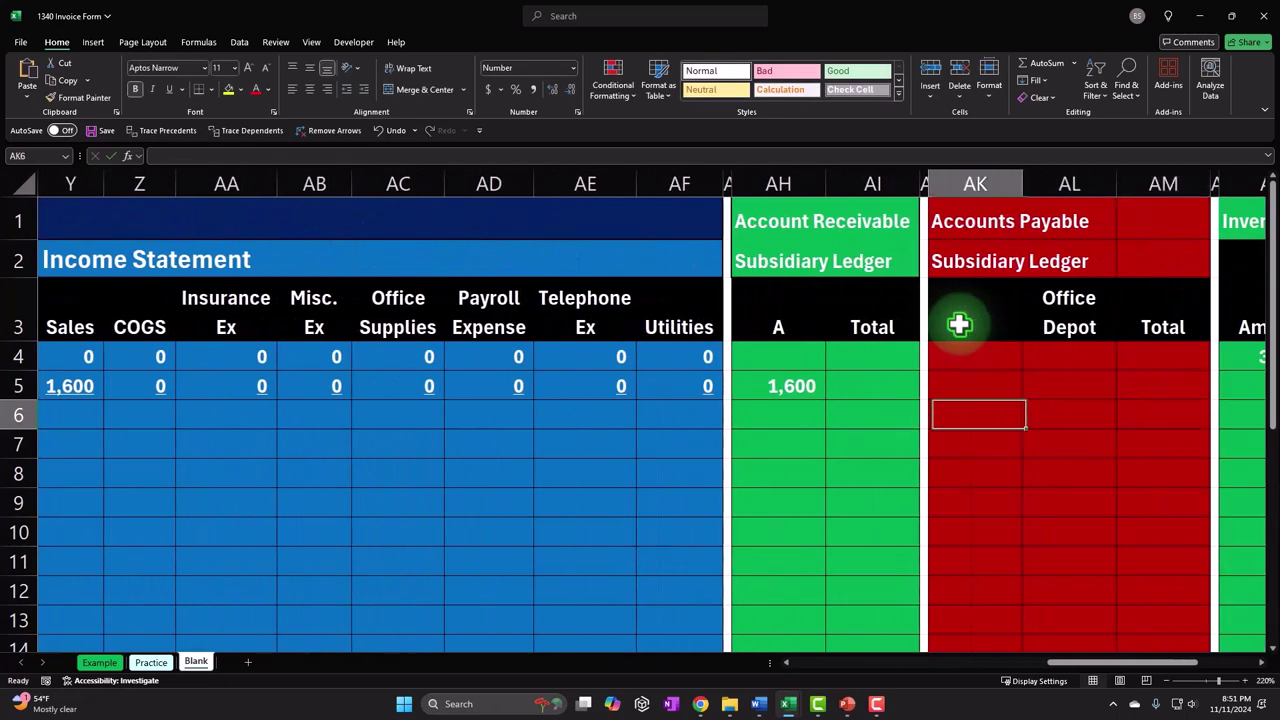
type("+AI4")
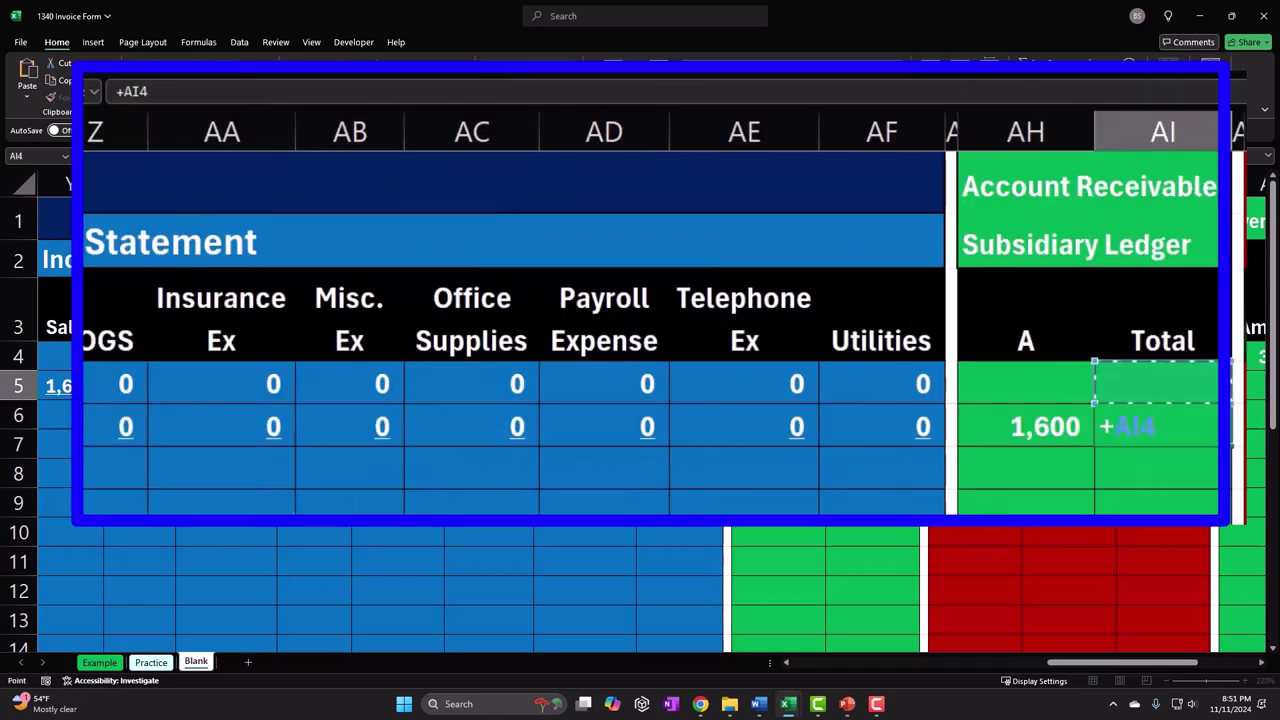
key("Return")
key("Left")
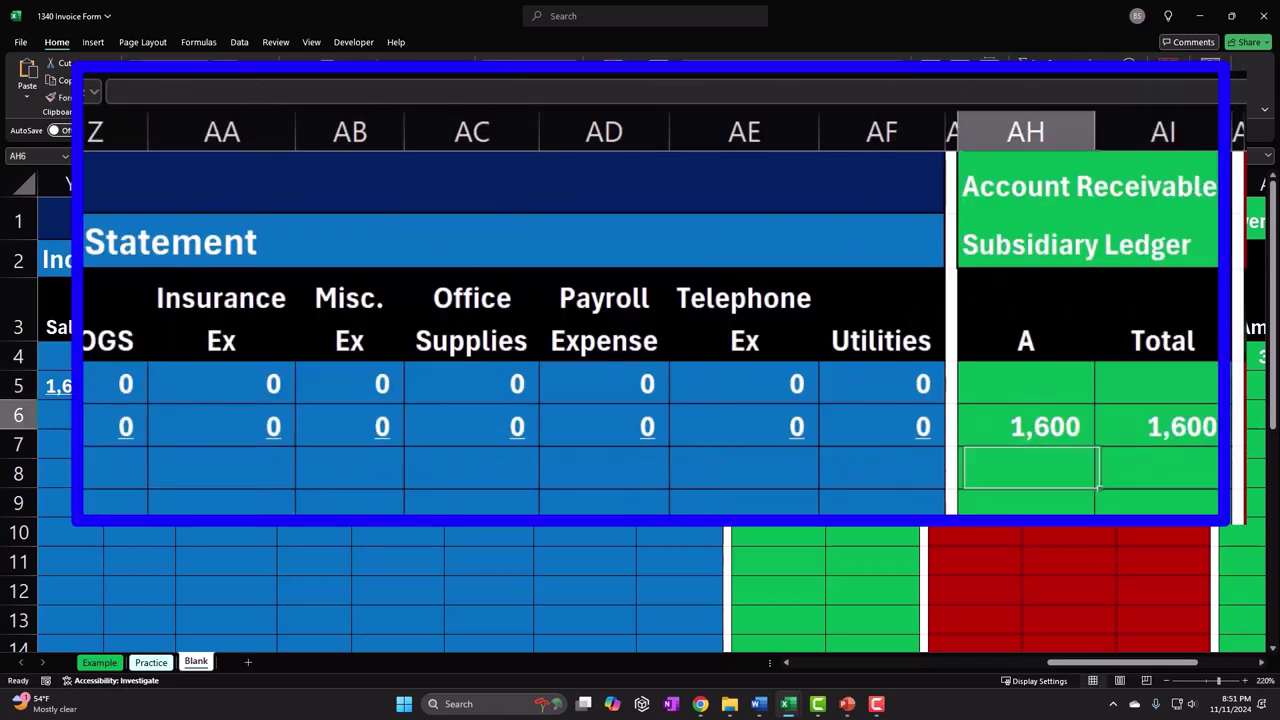
key("Up")
key("Right")
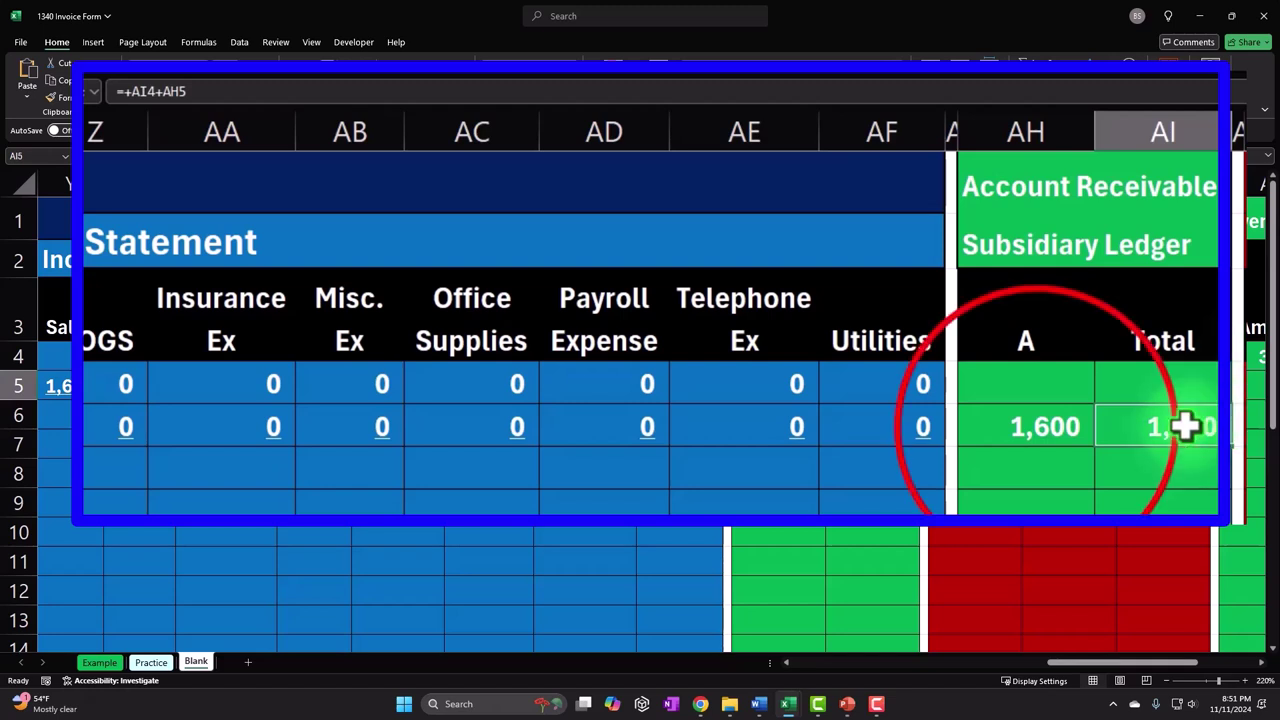
left_click(1037, 428)
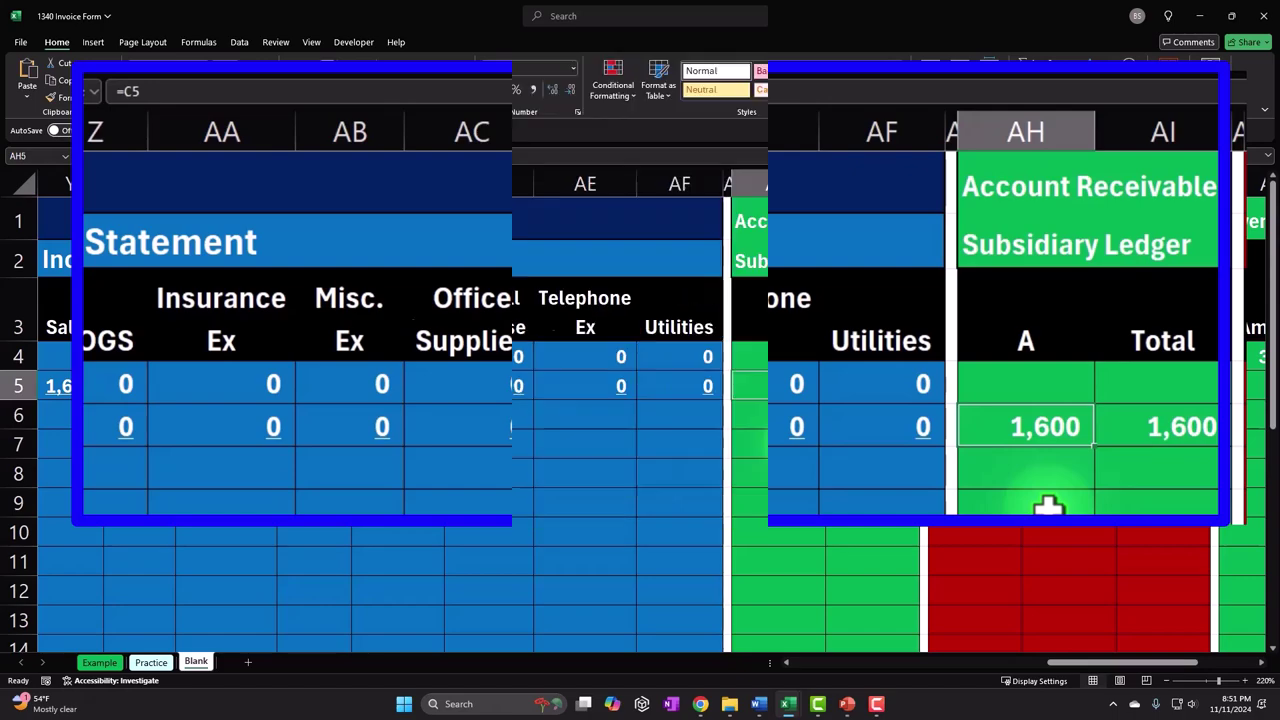
Total the Cash column in cell L6 with =SUM(L4:L5)
key("ctrl+Left")
key("ctrl+Left")
key("ctrl+Left")
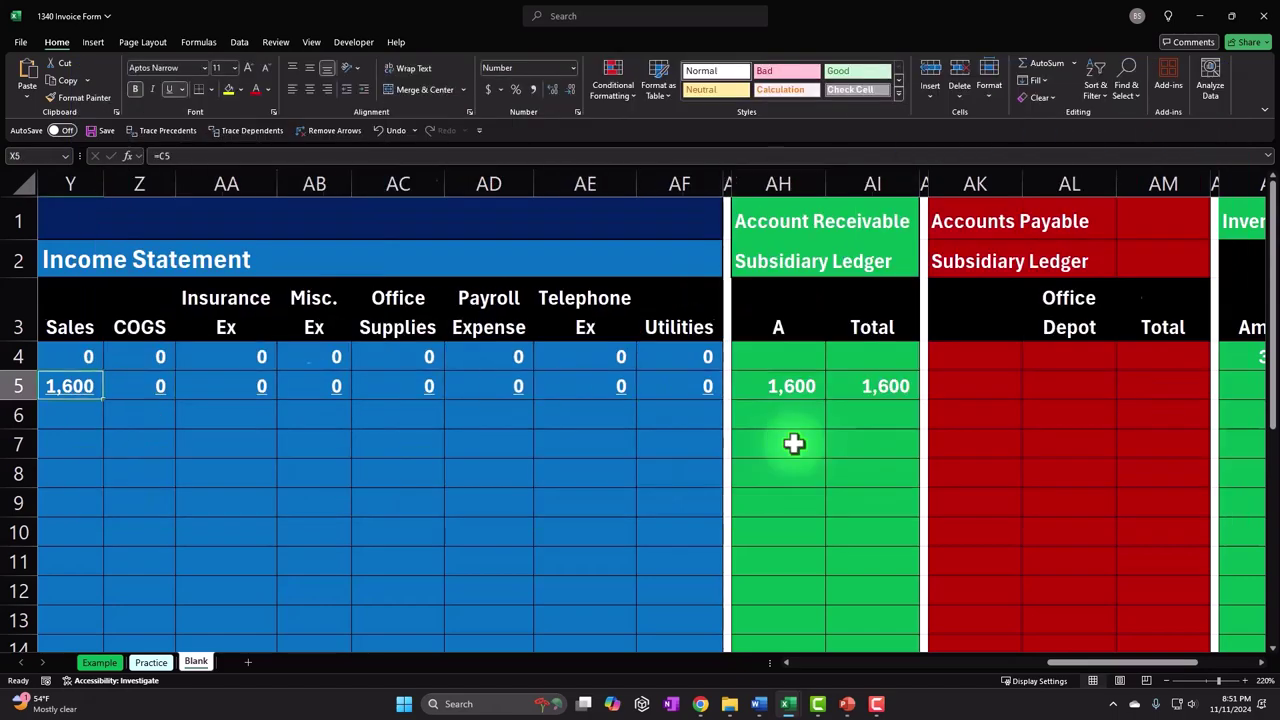
key("Right")
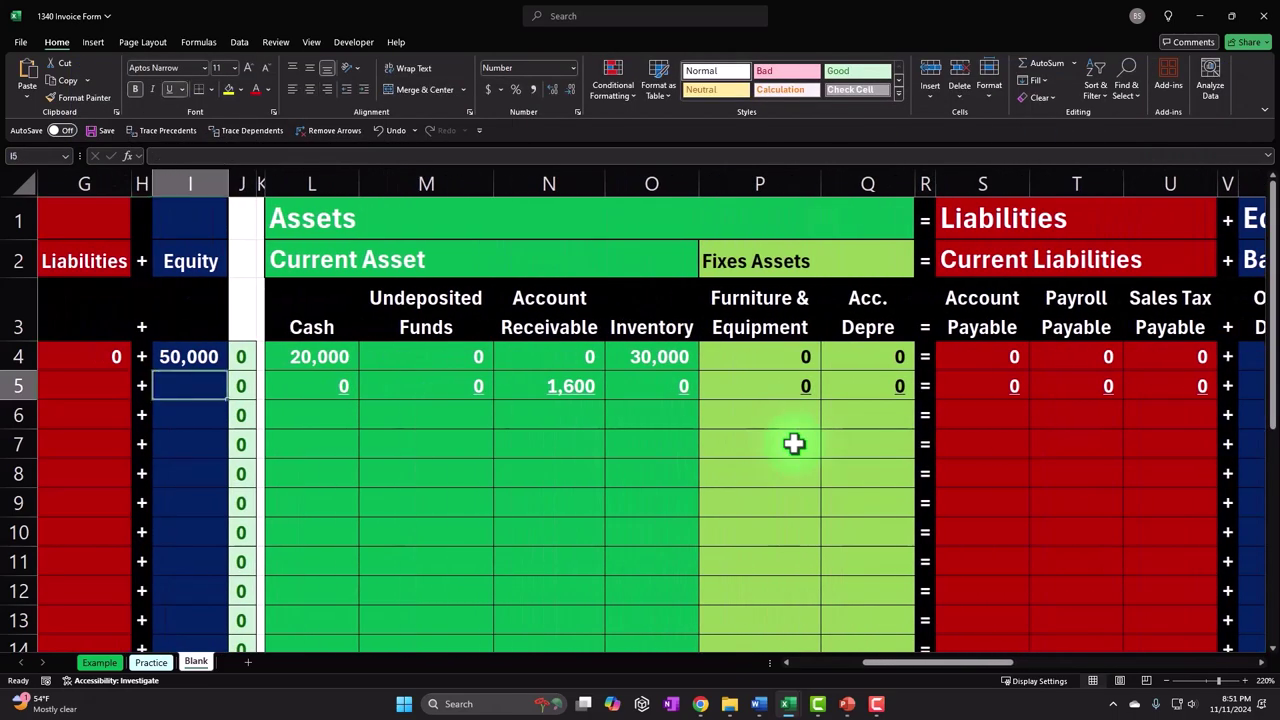
key("Return")
type("=sum(")
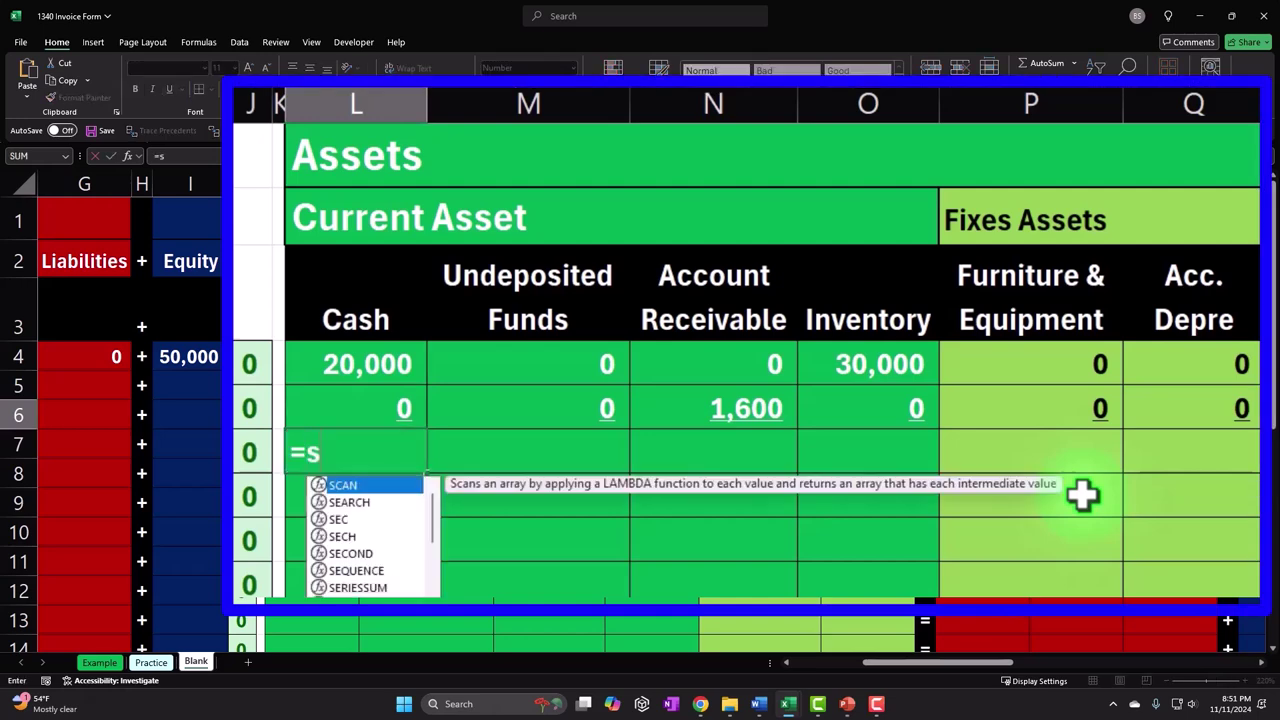
key("Return")
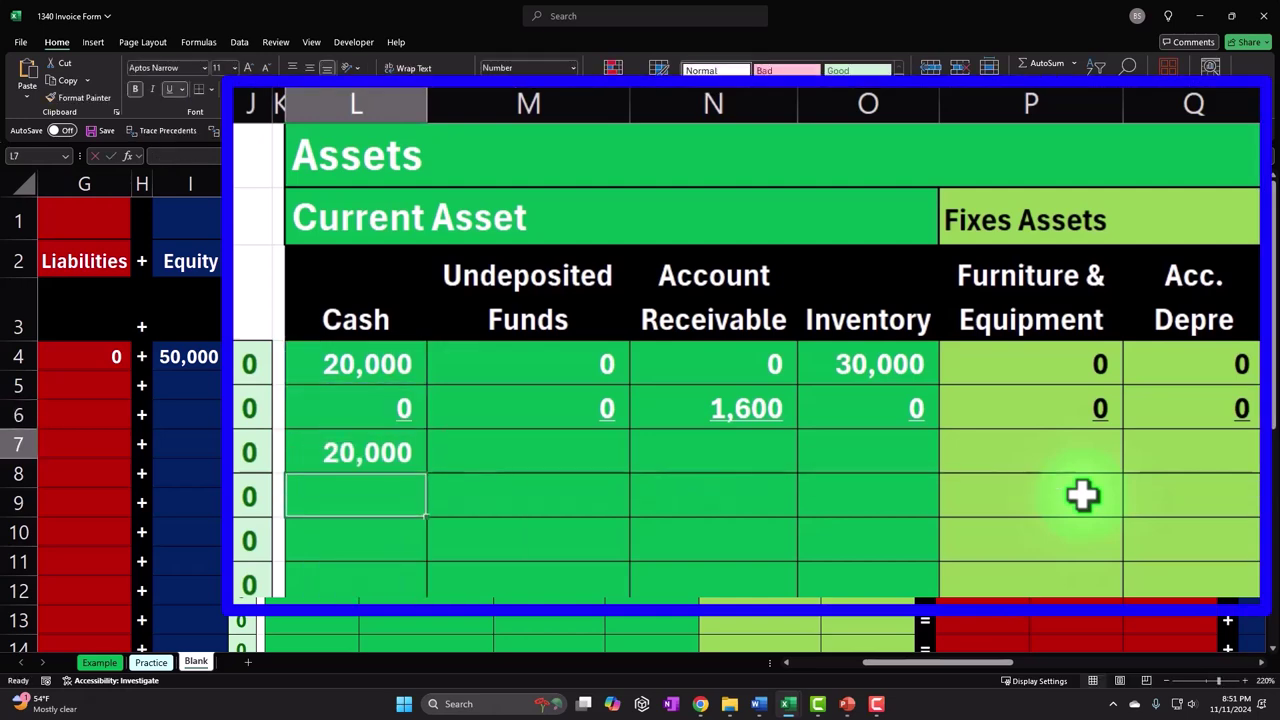
Copy the Cash total in L6 and paste only its formula across the remaining asset columns, M6 to Q6
left_click(377, 445)
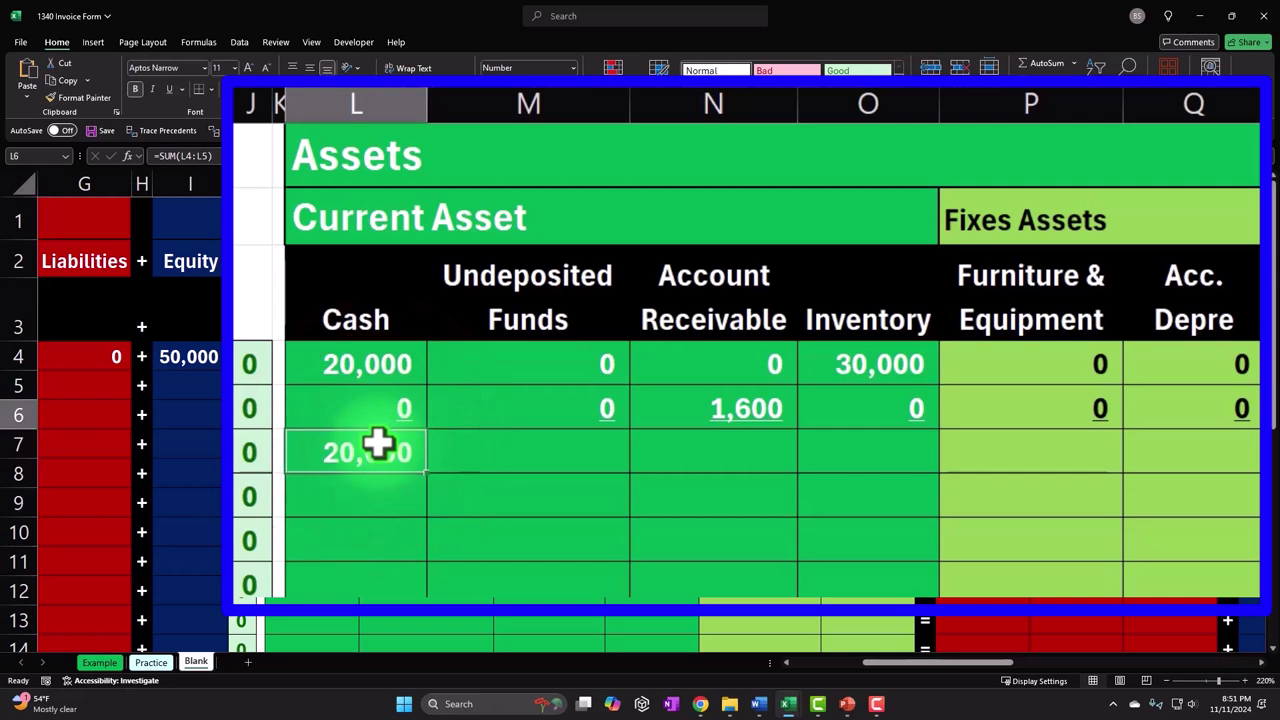
key("ctrl+c")
left_click_drag(421, 415, 843, 409)
right_click(843, 409)
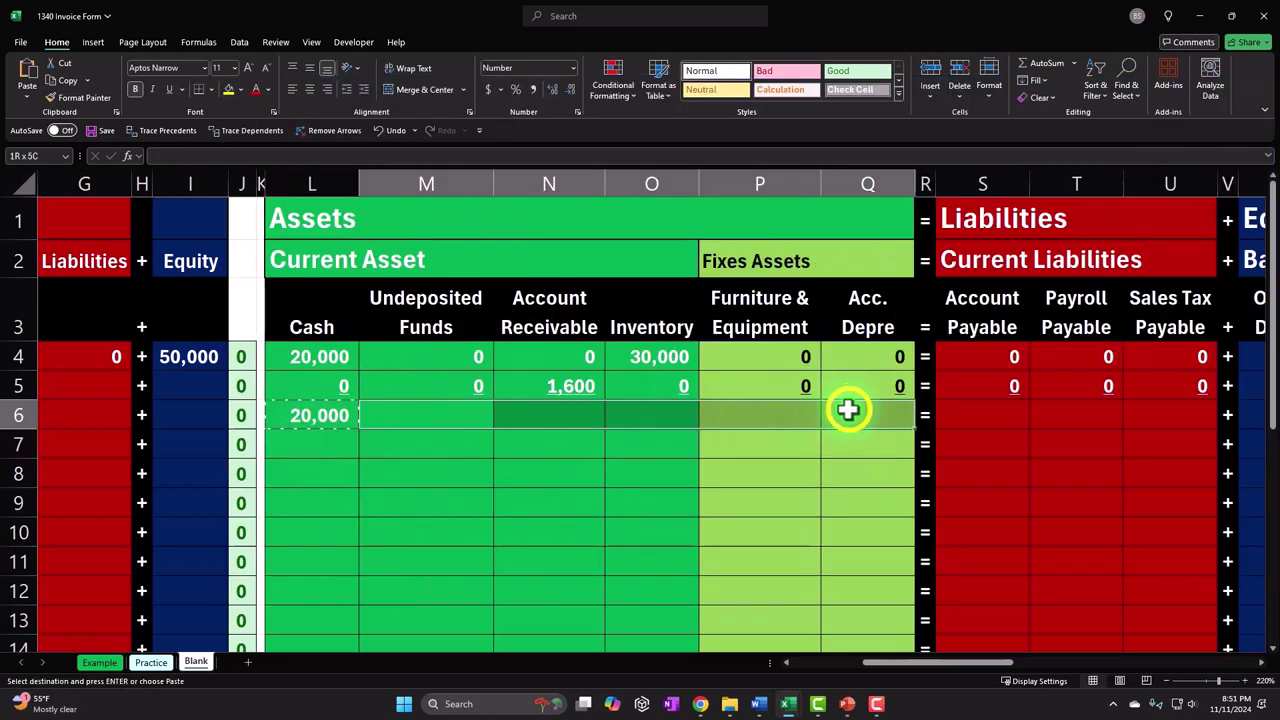
left_click(962, 212)
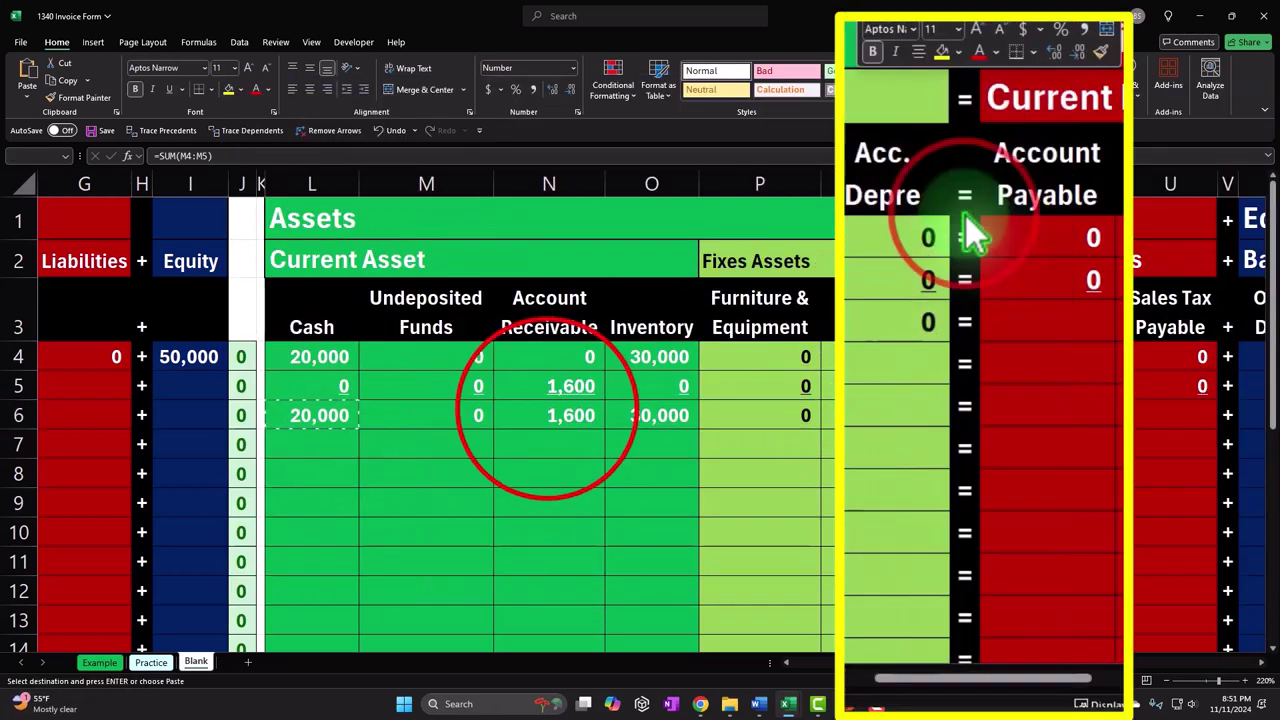
left_click(548, 412)
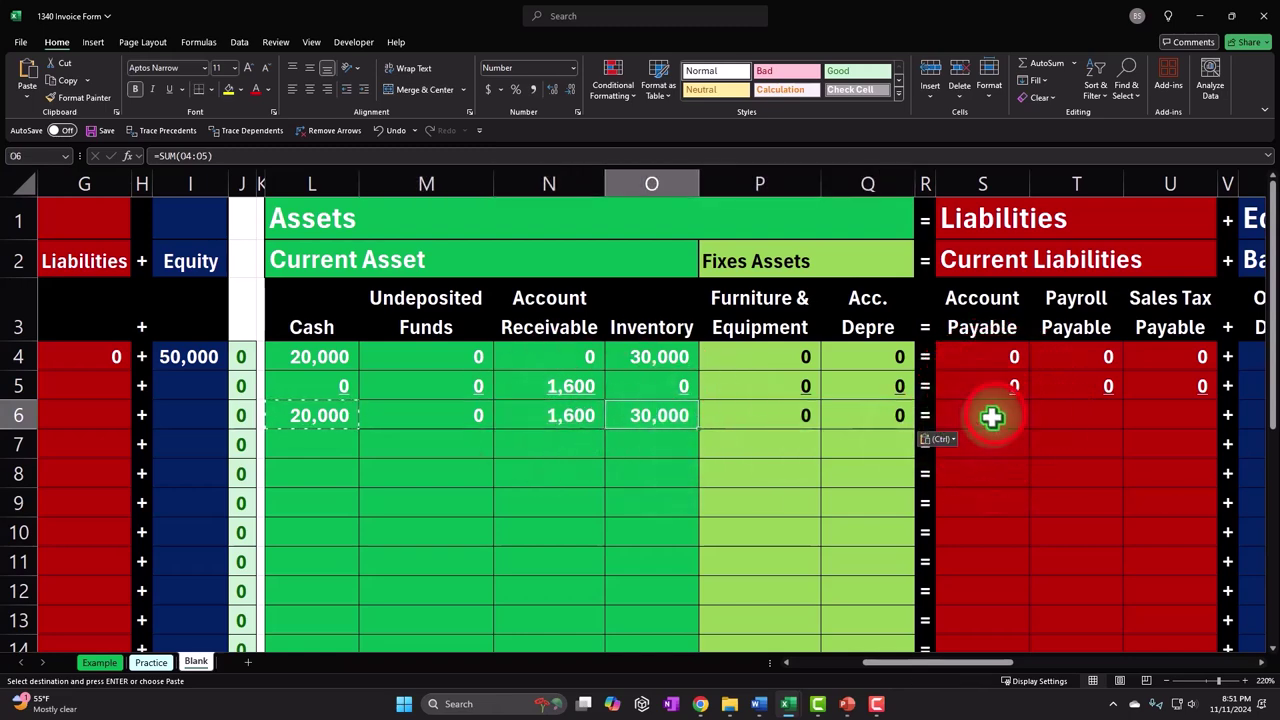
Paste only the copied total formula into the liability columns, cells S6 to U6
left_click_drag(986, 415, 1078, 413)
right_click(1151, 323)
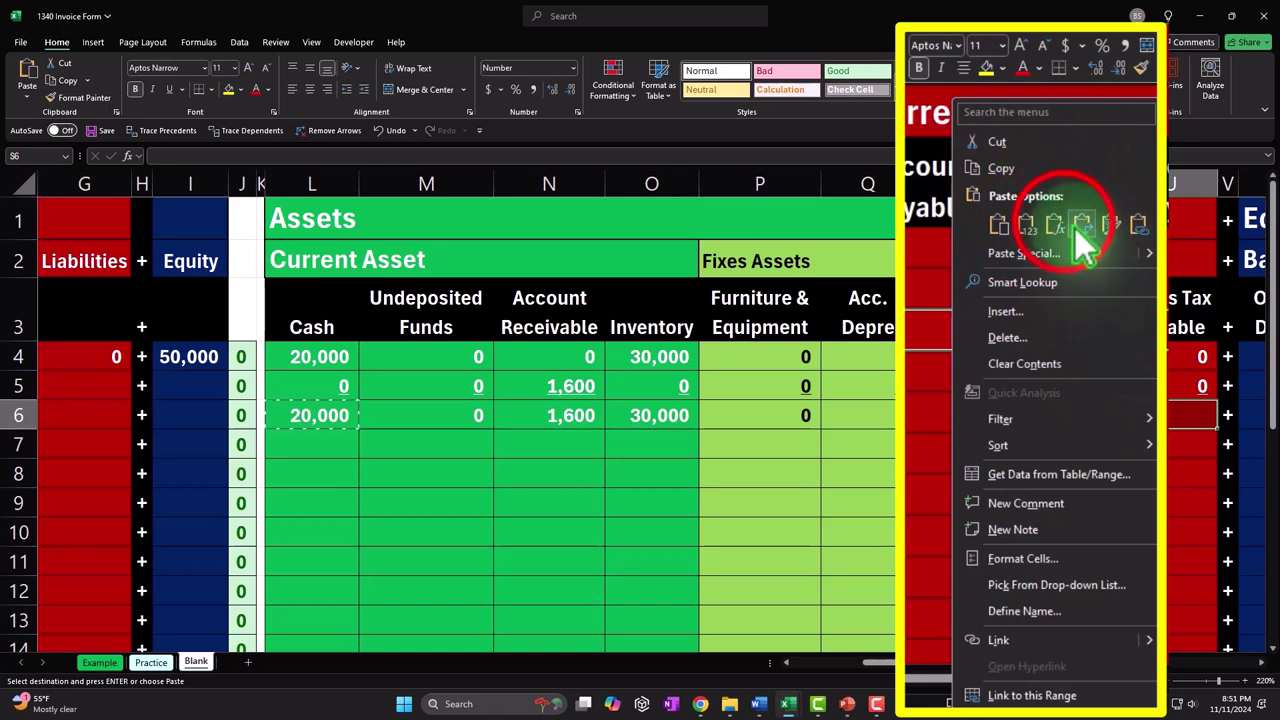
left_click(1063, 224)
Paste only the copied total formula into all equity and income statement columns, cells W6 to AF6
left_click_drag(1000, 663, 1093, 663)
left_click_drag(603, 414, 1190, 420)
right_click(1190, 420)
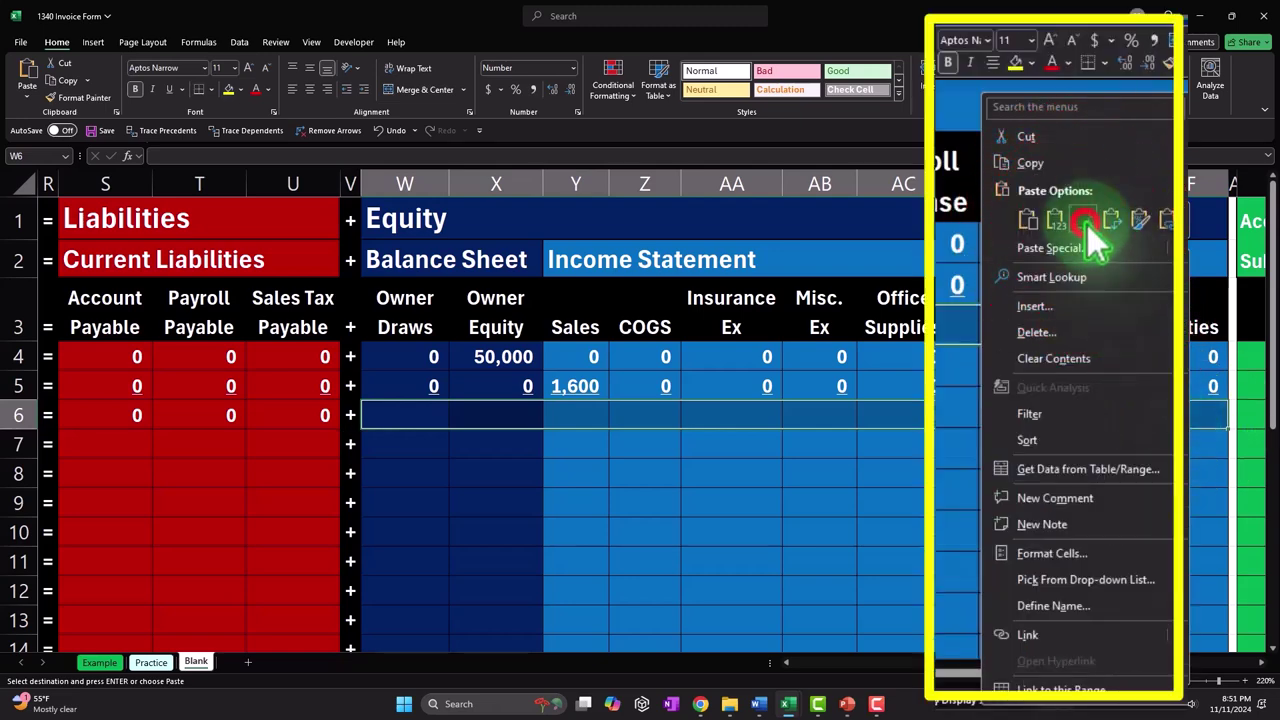
left_click(1097, 228)
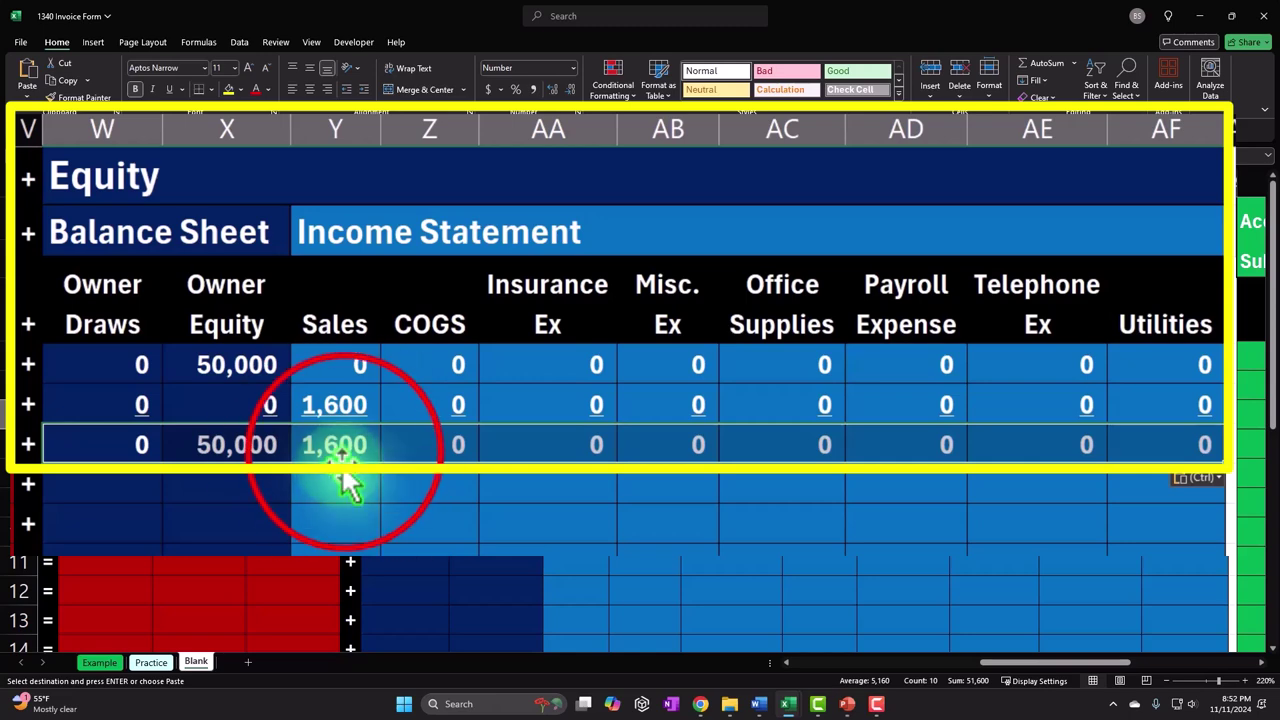
left_click(343, 449)
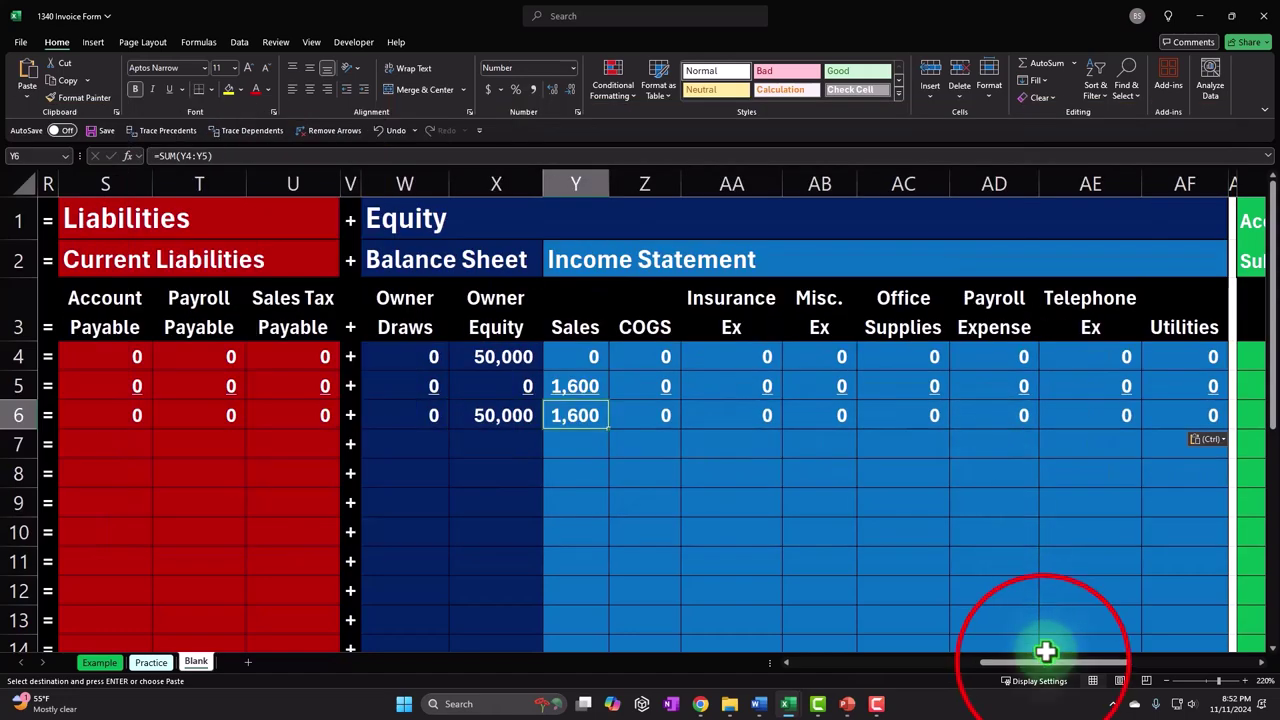
Label the totals row Balance in cell A6
left_click_drag(1046, 662, 735, 668)
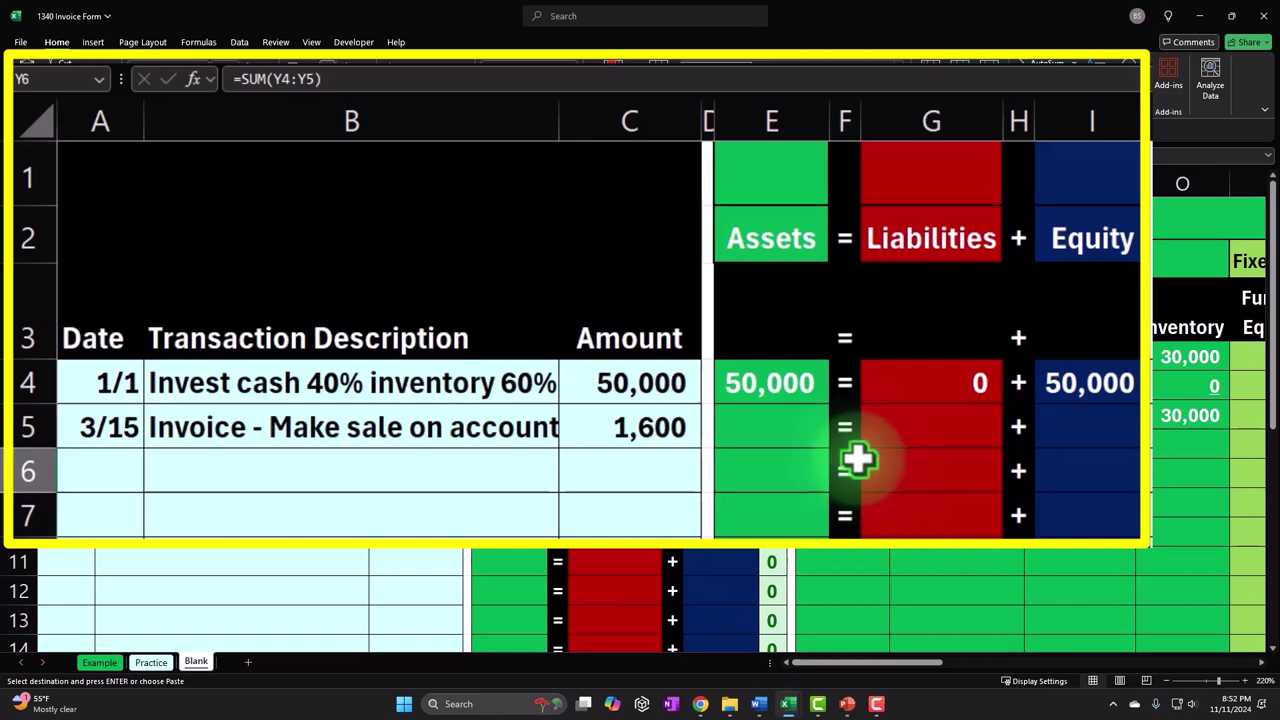
left_click(90, 472)
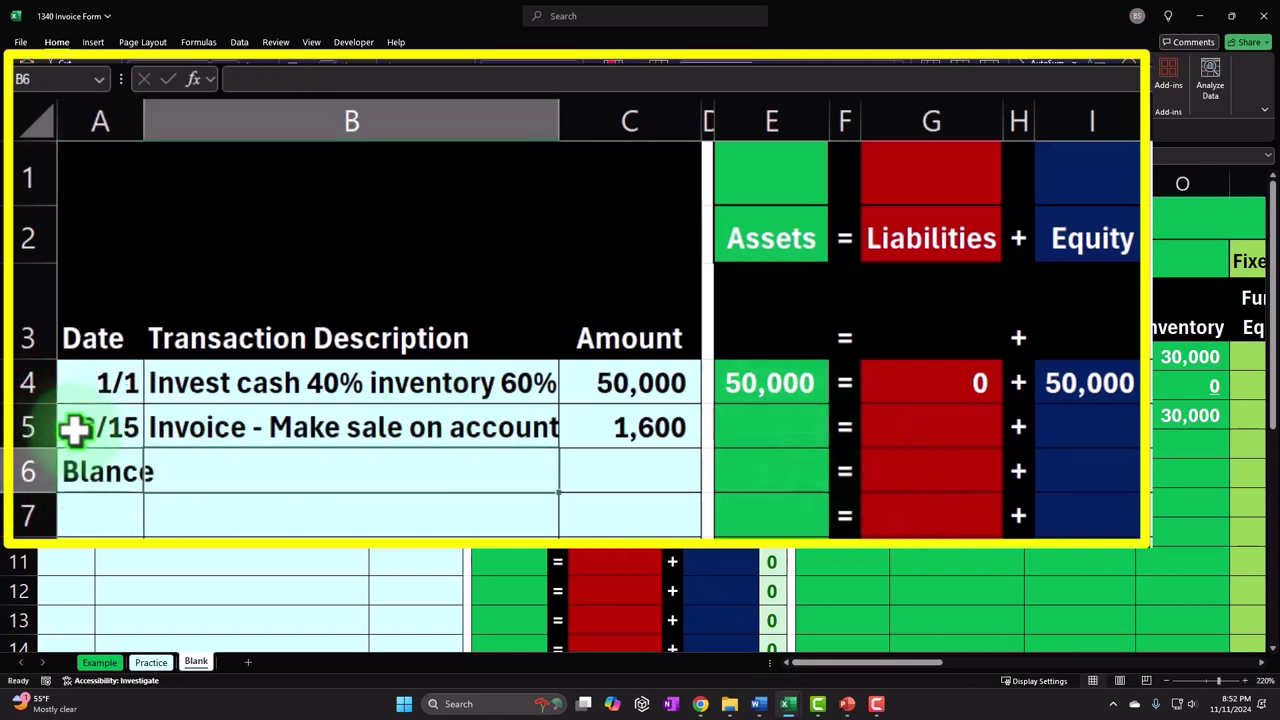
left_click(90, 465)
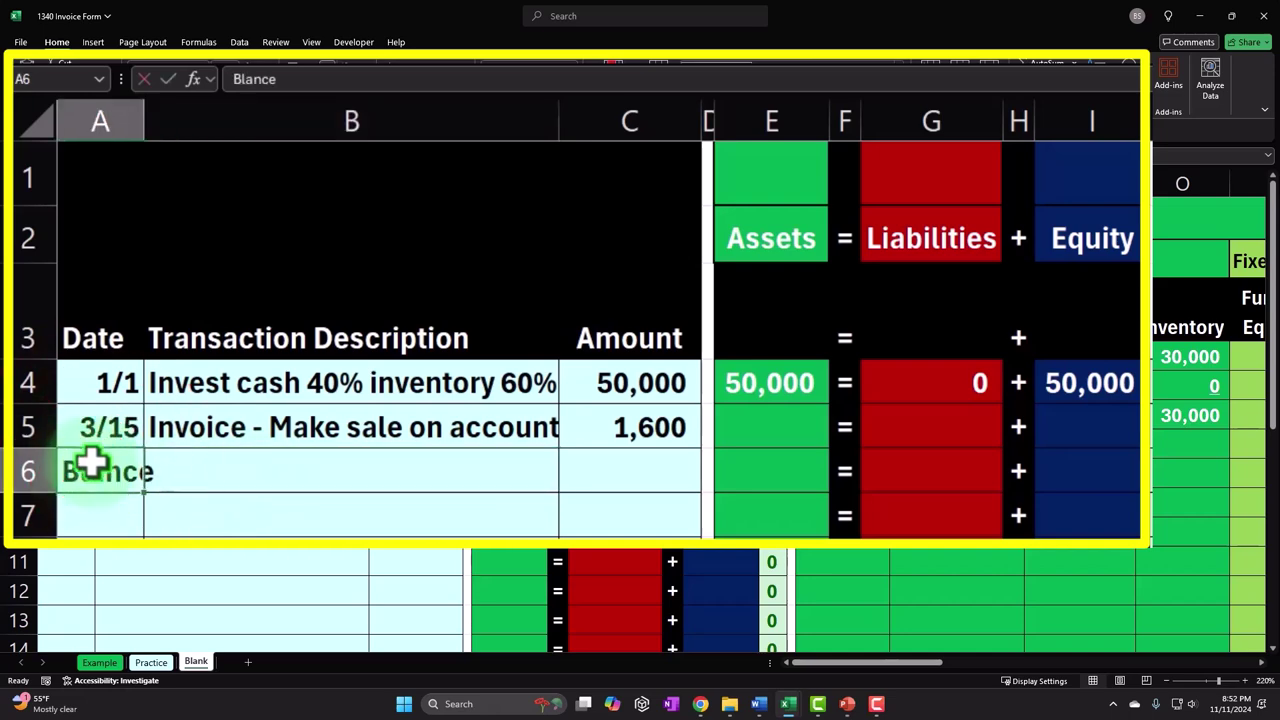
key("Tab")
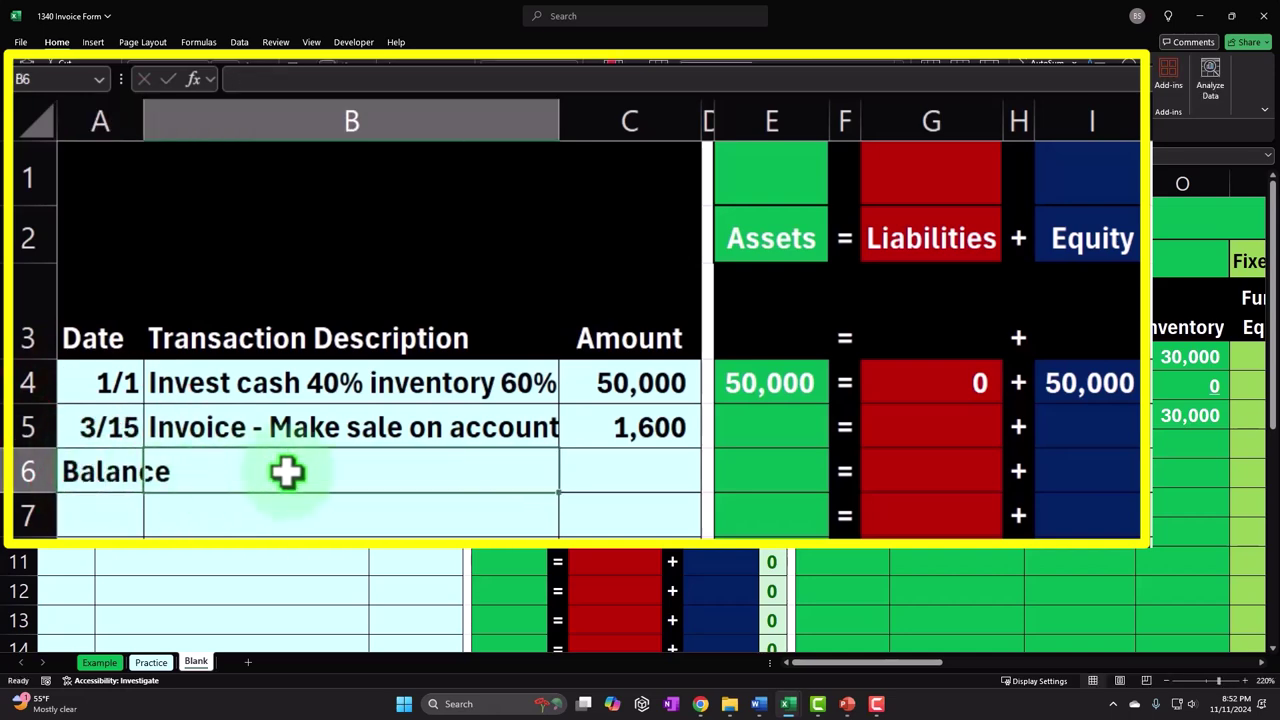
Fill the Assets, Liabilities and Equity sum formulas in E4, G4 and I4 down to row 6
left_click(775, 400)
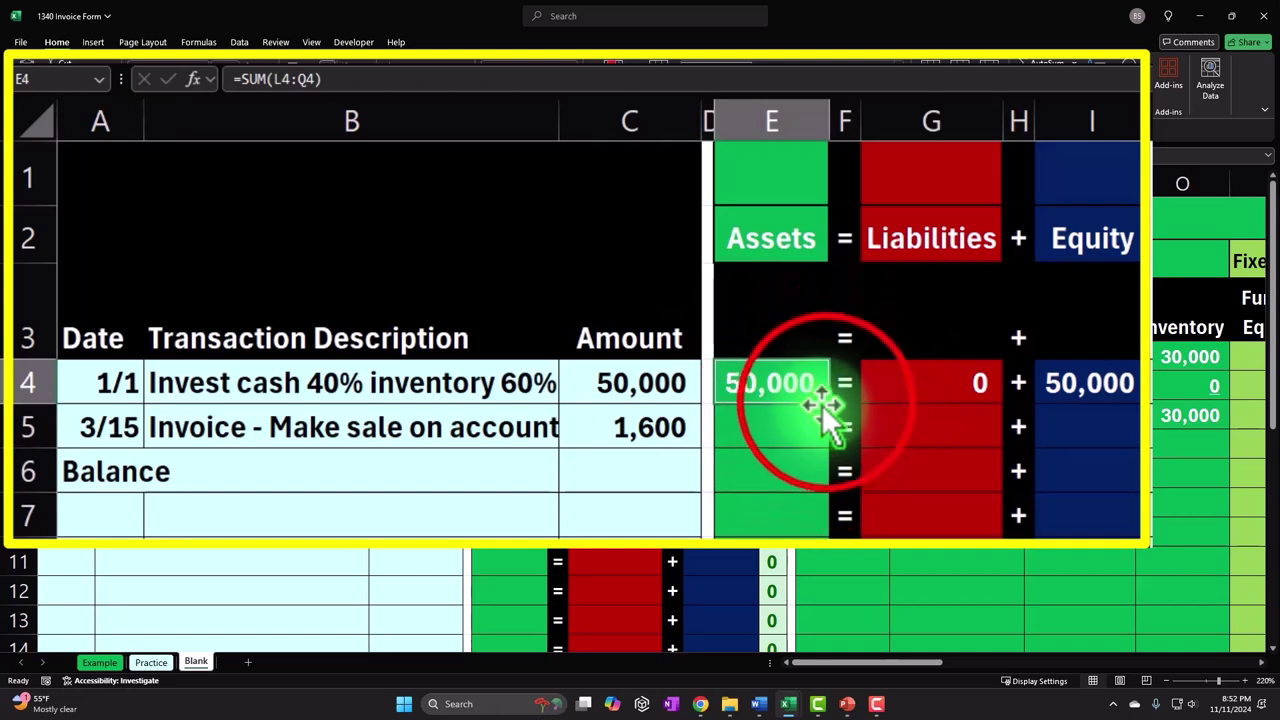
left_click_drag(828, 405, 825, 488)
left_click(955, 390)
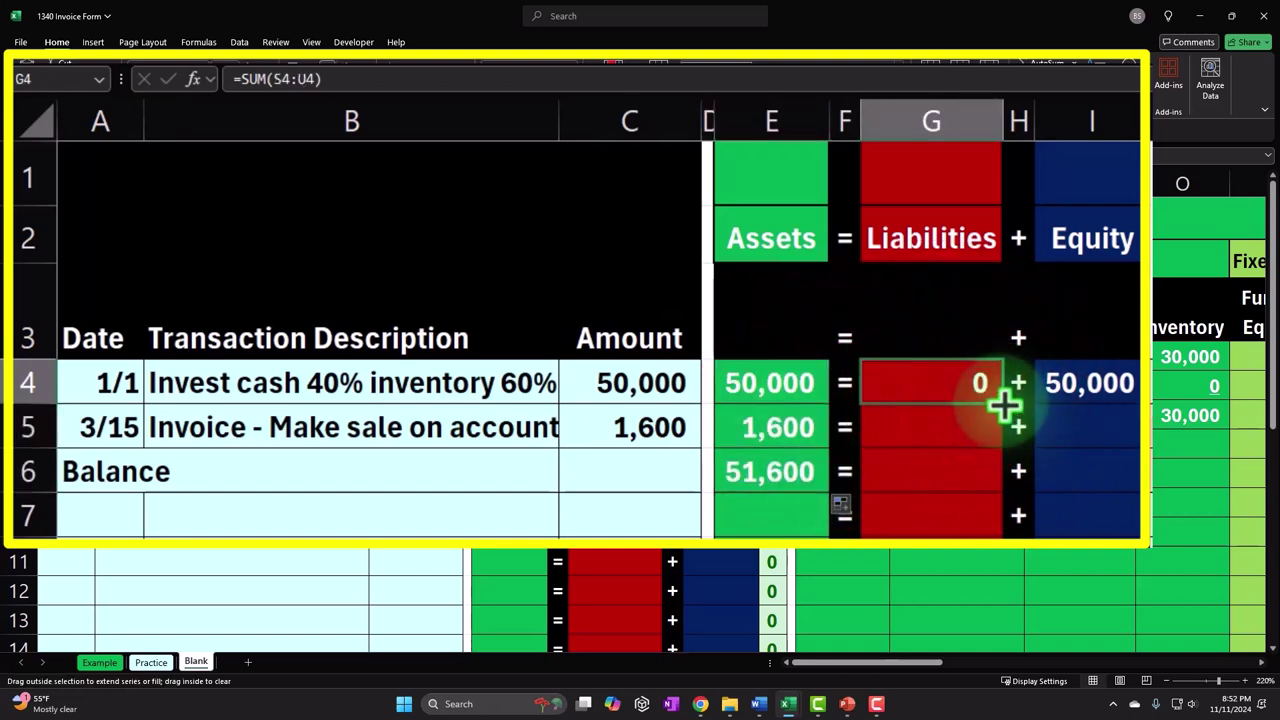
left_click_drag(1005, 405, 1000, 468)
left_click(1128, 385)
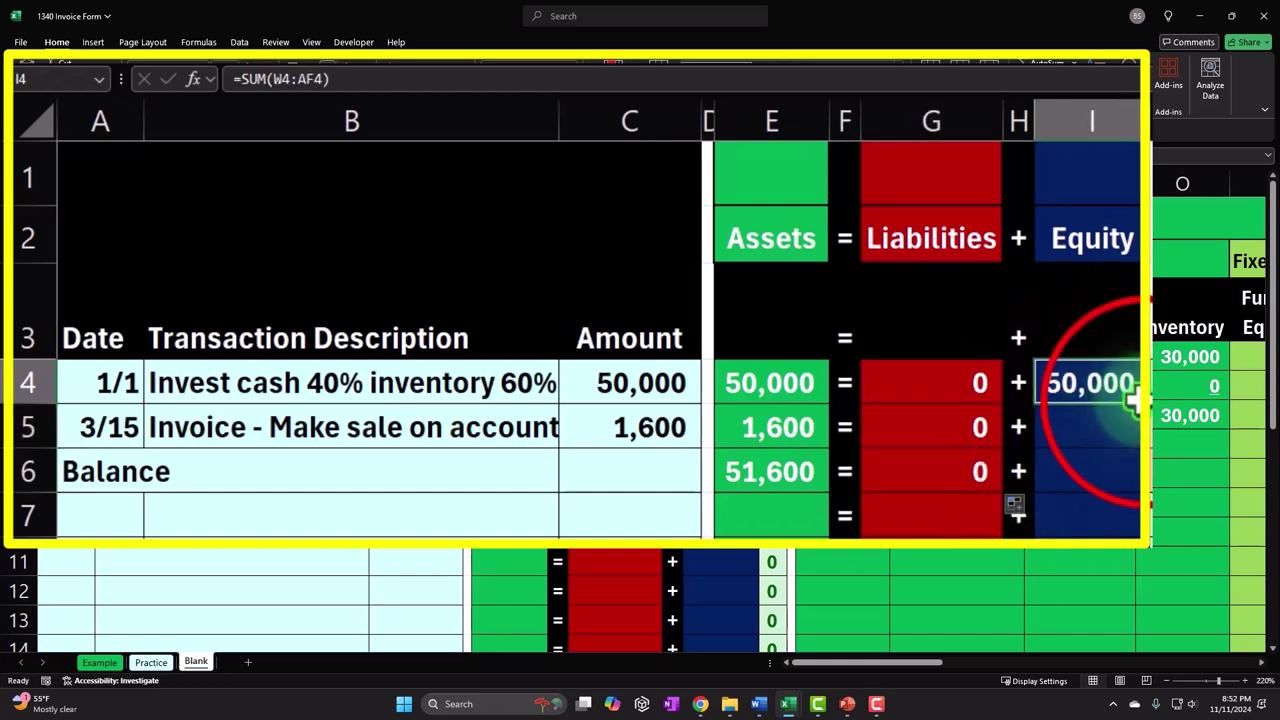
left_click_drag(1135, 398, 1135, 478)
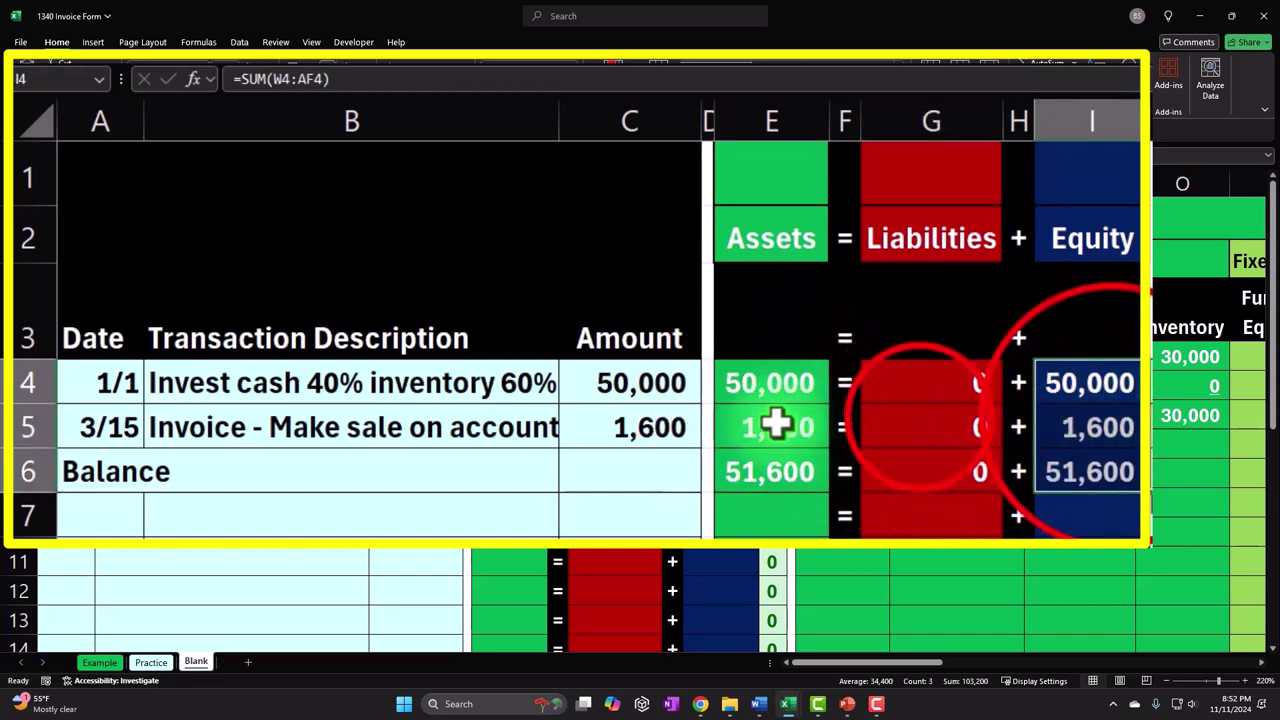
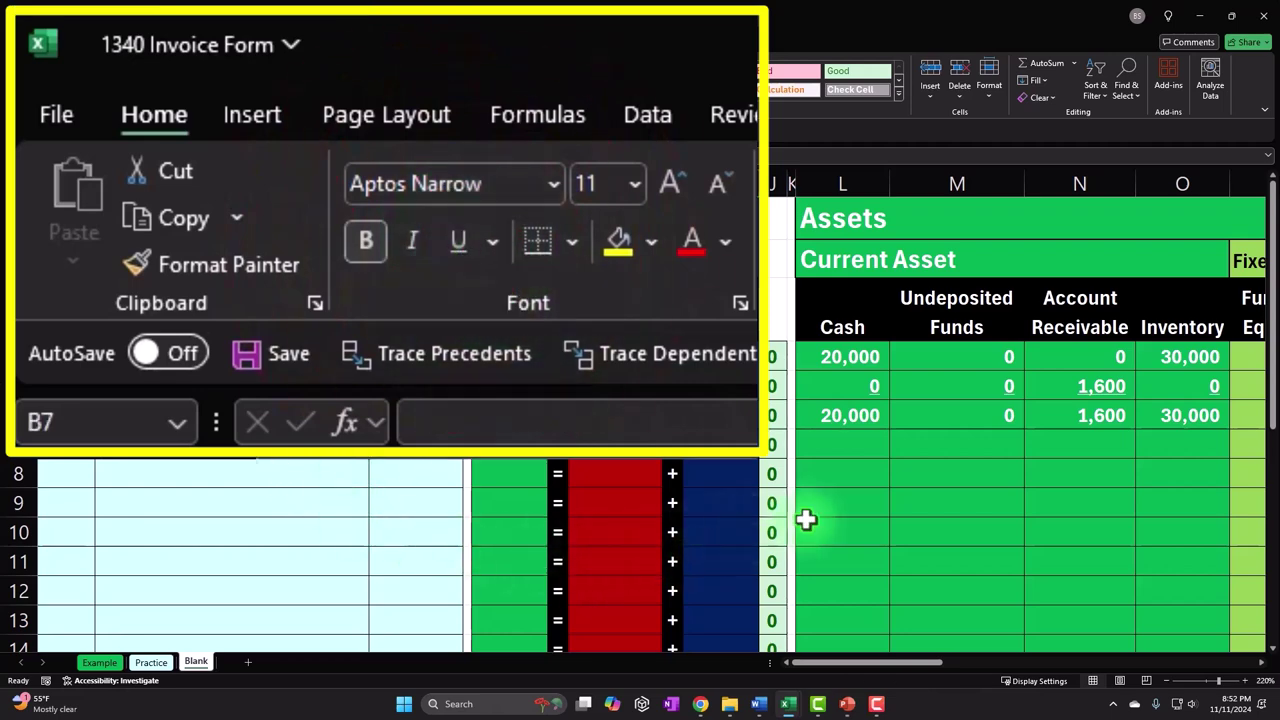
Review the Balance row for Cash, Account Receivable, Inventory, Sales and total Assets
left_click(645, 482)
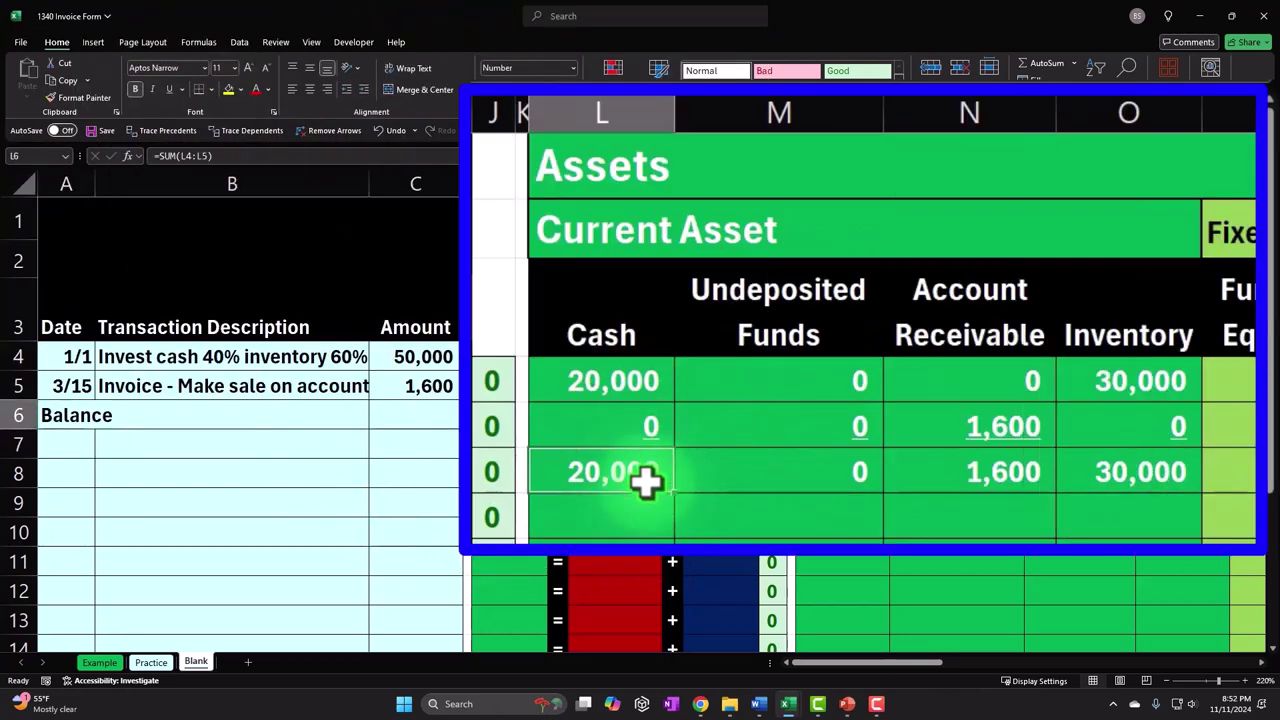
key("Right")
key("Right")
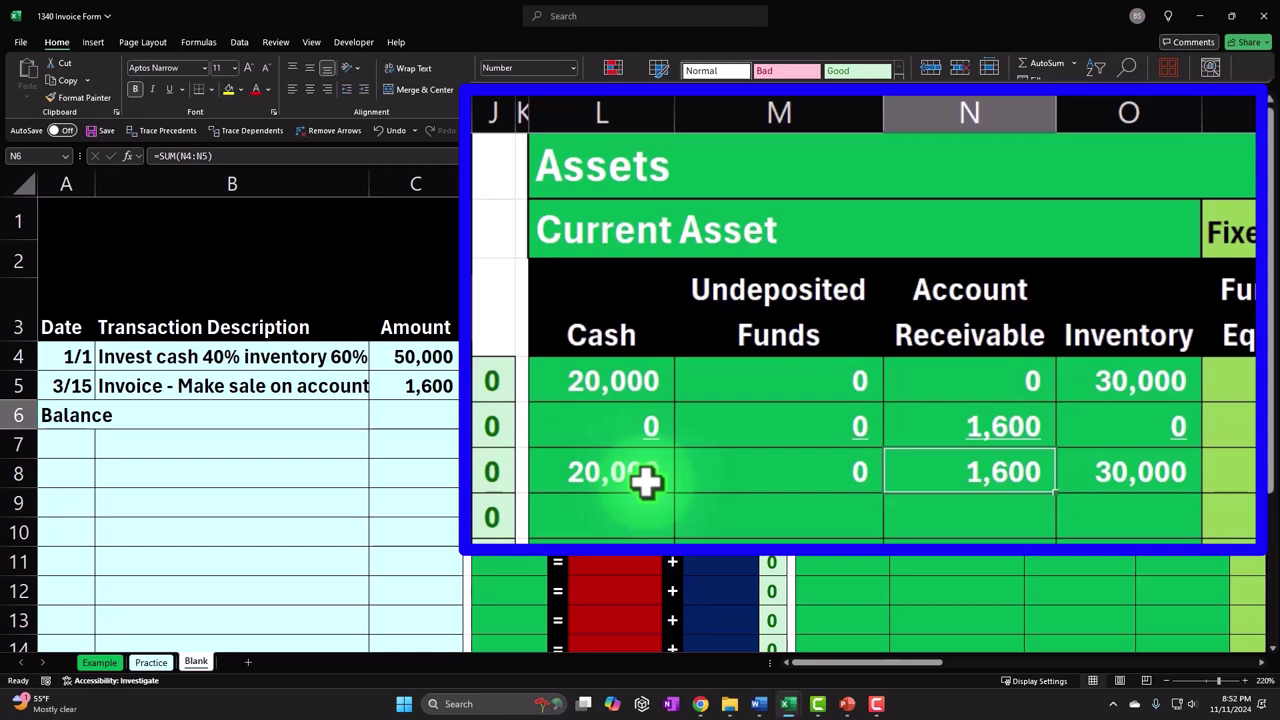
key("Right")
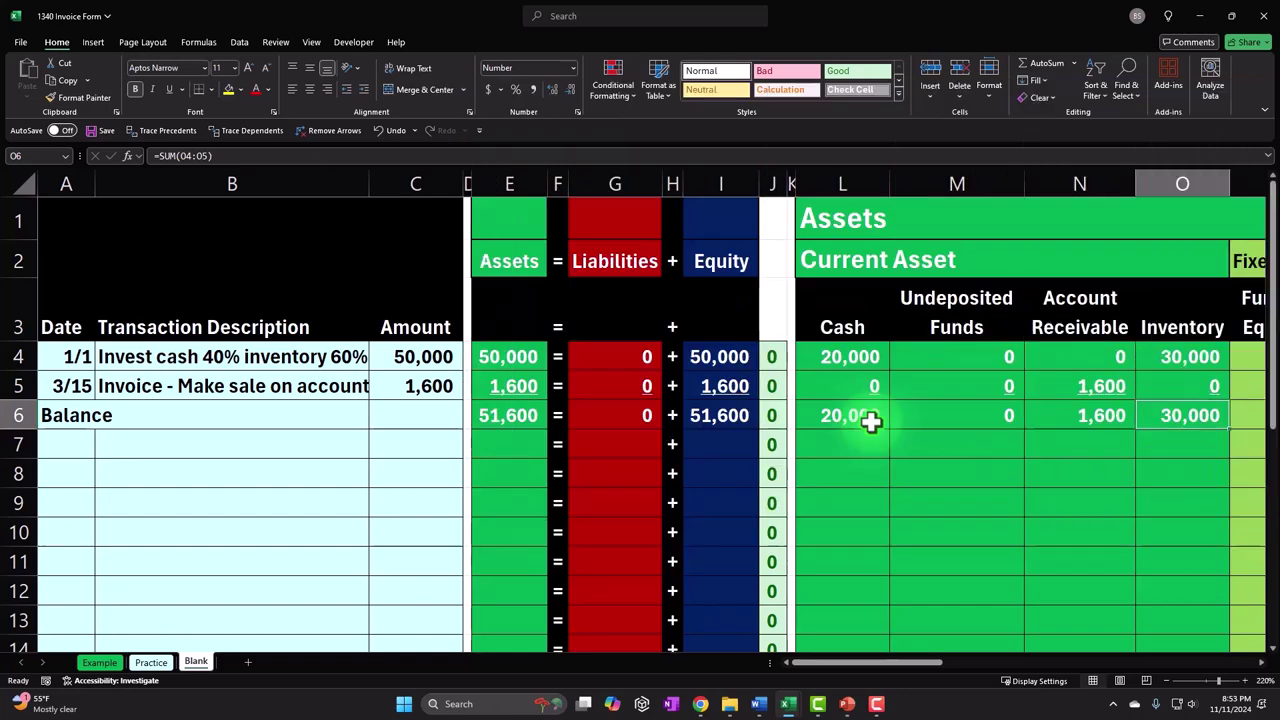
left_click_drag(852, 662, 1012, 680)
left_click(805, 415)
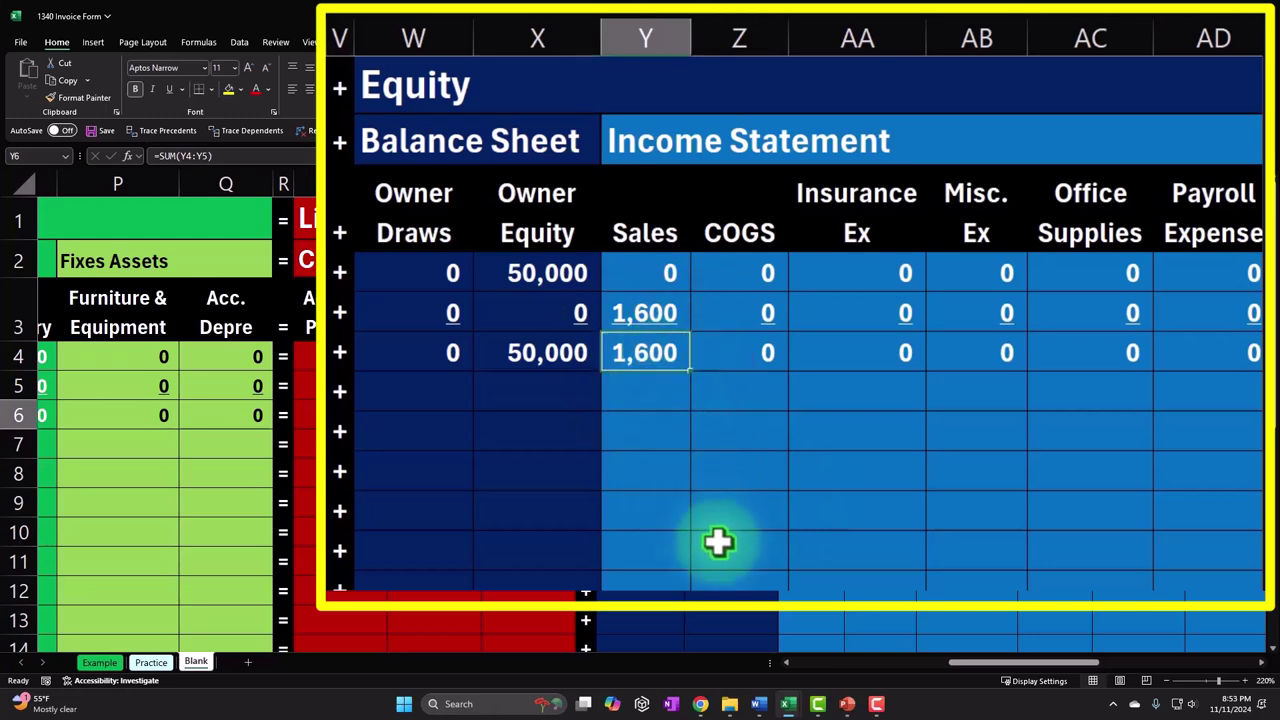
left_click_drag(1003, 664, 870, 678)
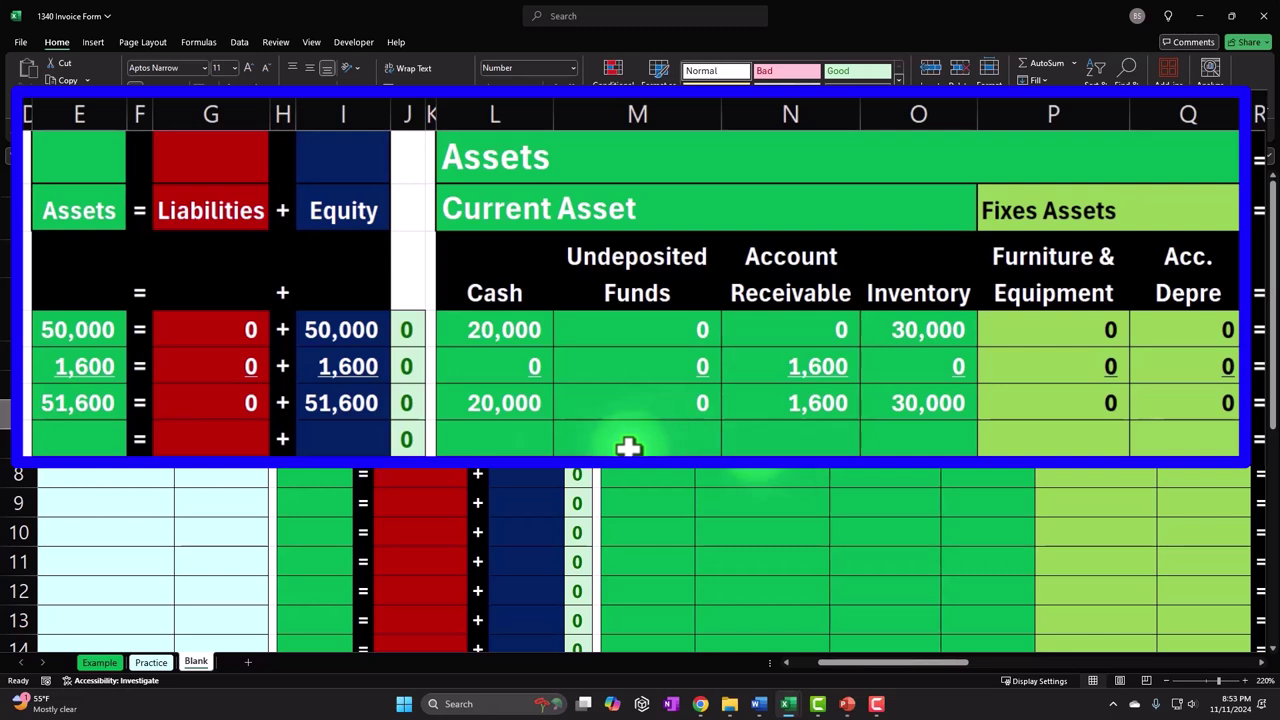
left_click(104, 403)
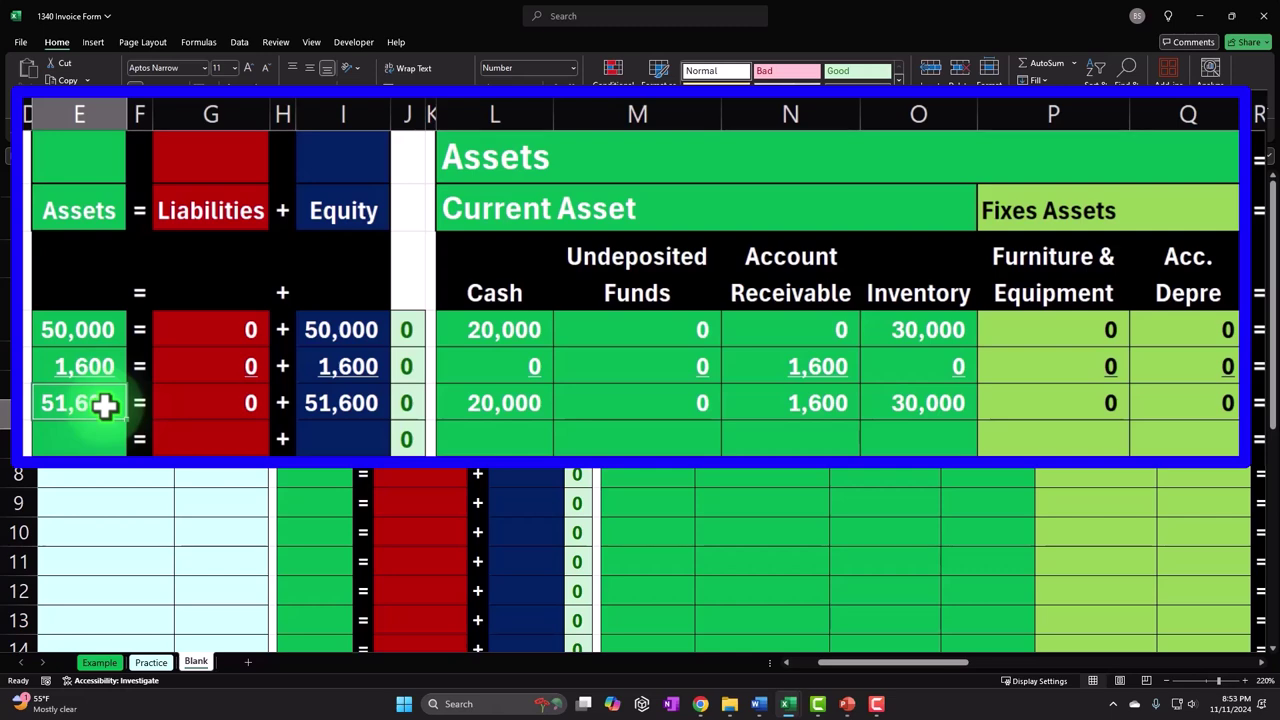
left_click(808, 398)
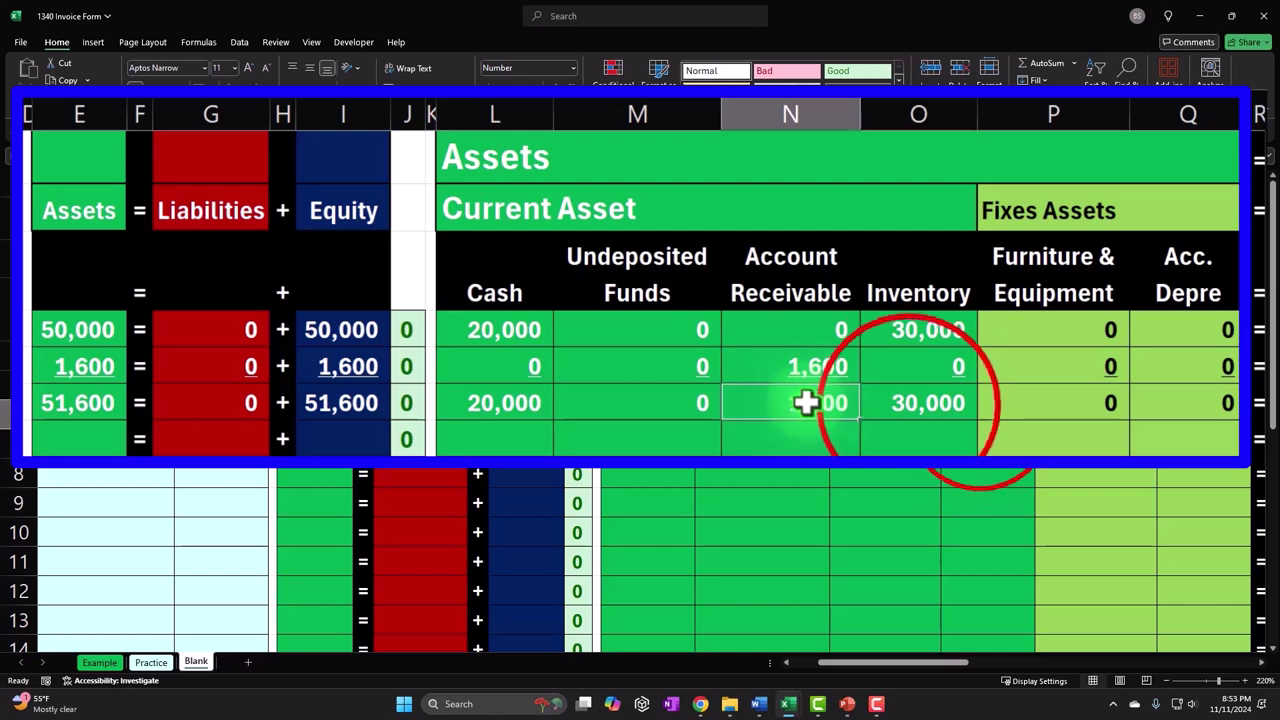
Check the Inventory, total Assets and total Equity balances in row 6
left_click(905, 403)
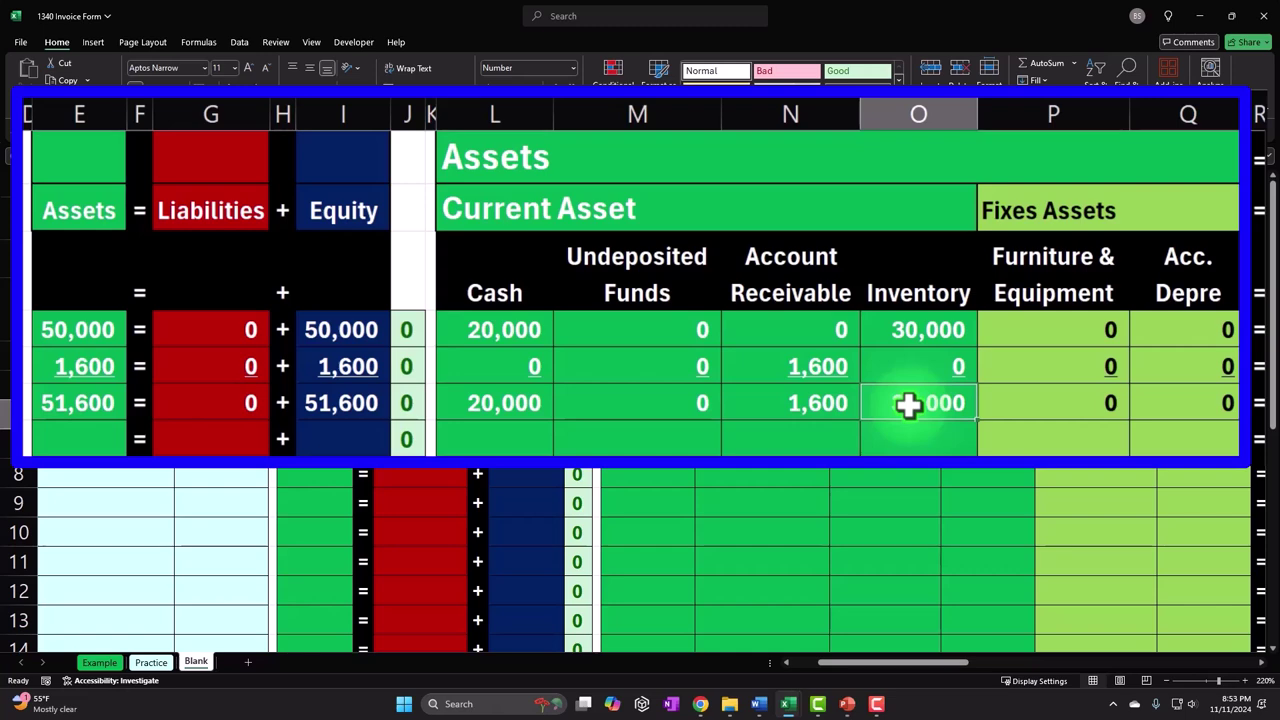
left_click(102, 405)
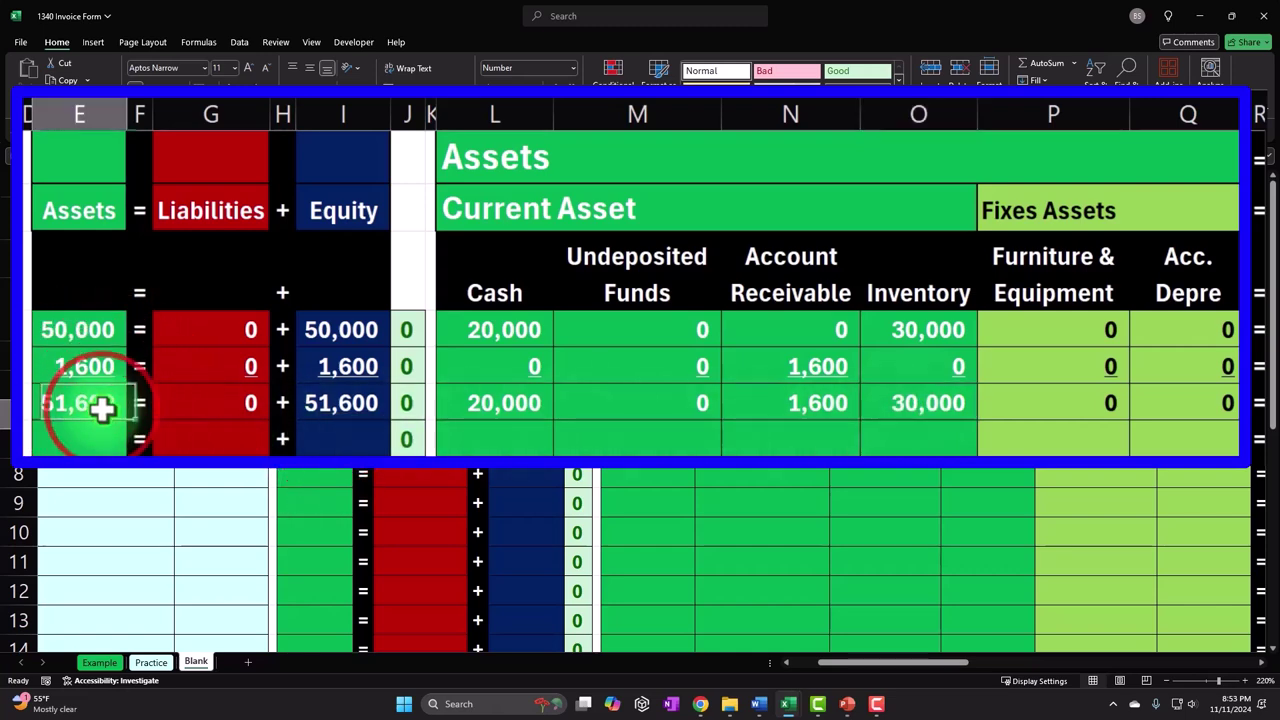
left_click(325, 405)
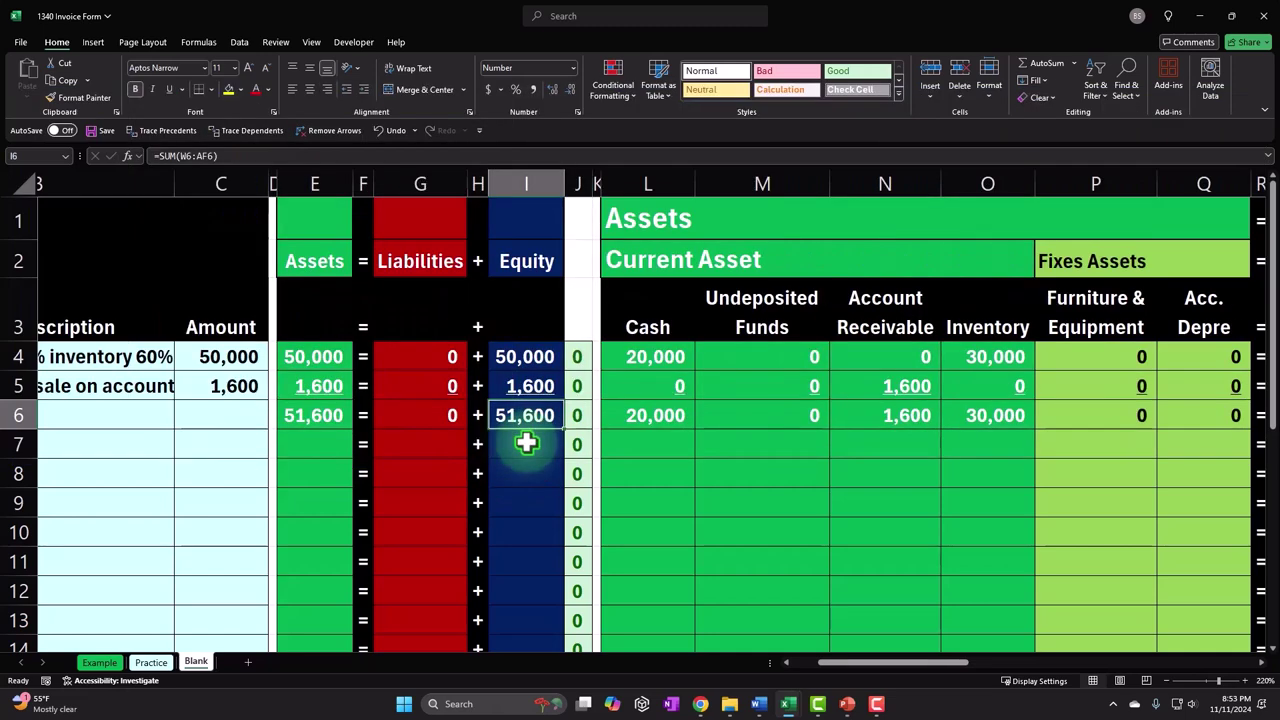
Start a new transaction in row 7 dated 4/15 with the description "Invoice sale of inventory"
left_click_drag(871, 662, 835, 668)
left_click(258, 530)
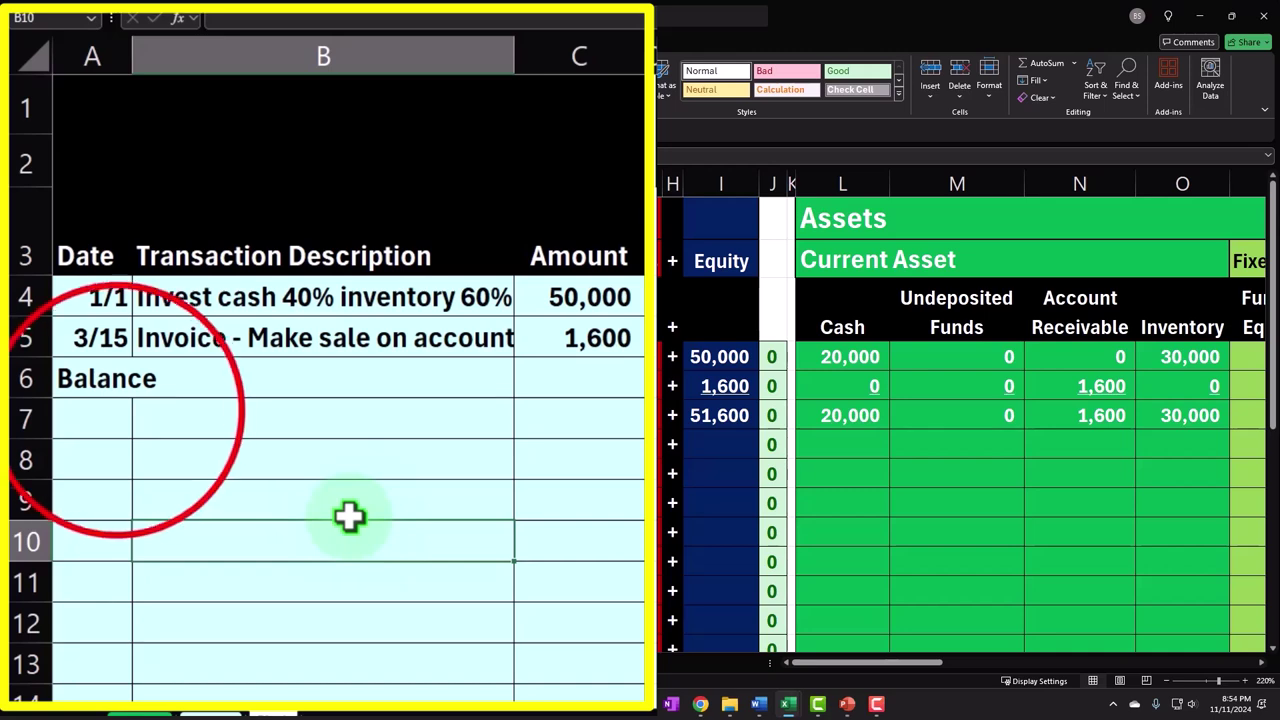
left_click(109, 420)
double_click(105, 437)
type("4/15")
key("Tab")
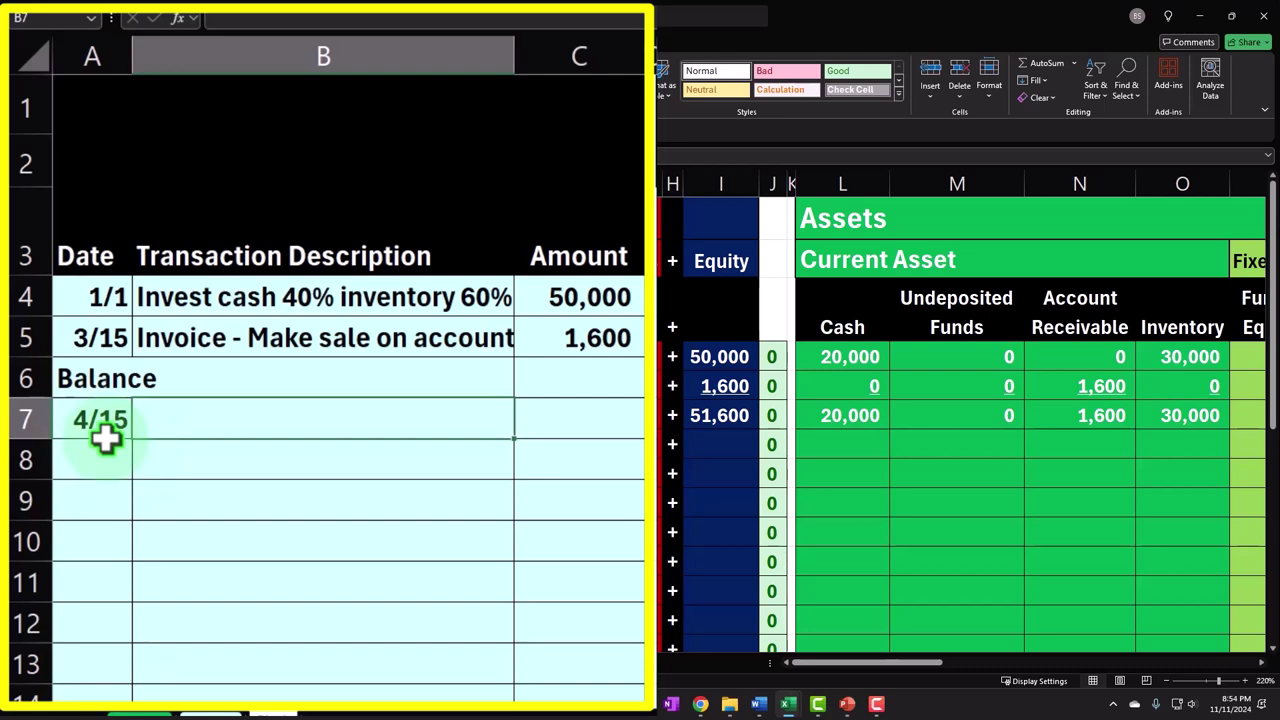
type("Invoice")
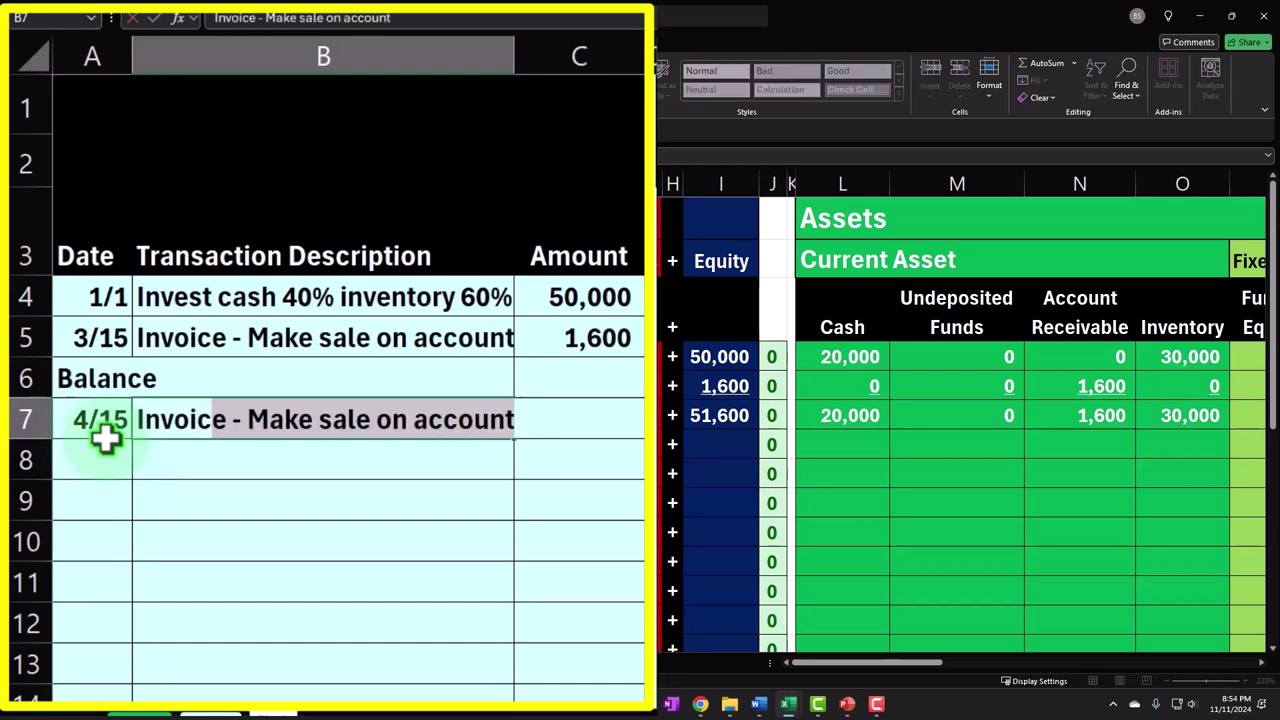
type(" sale")
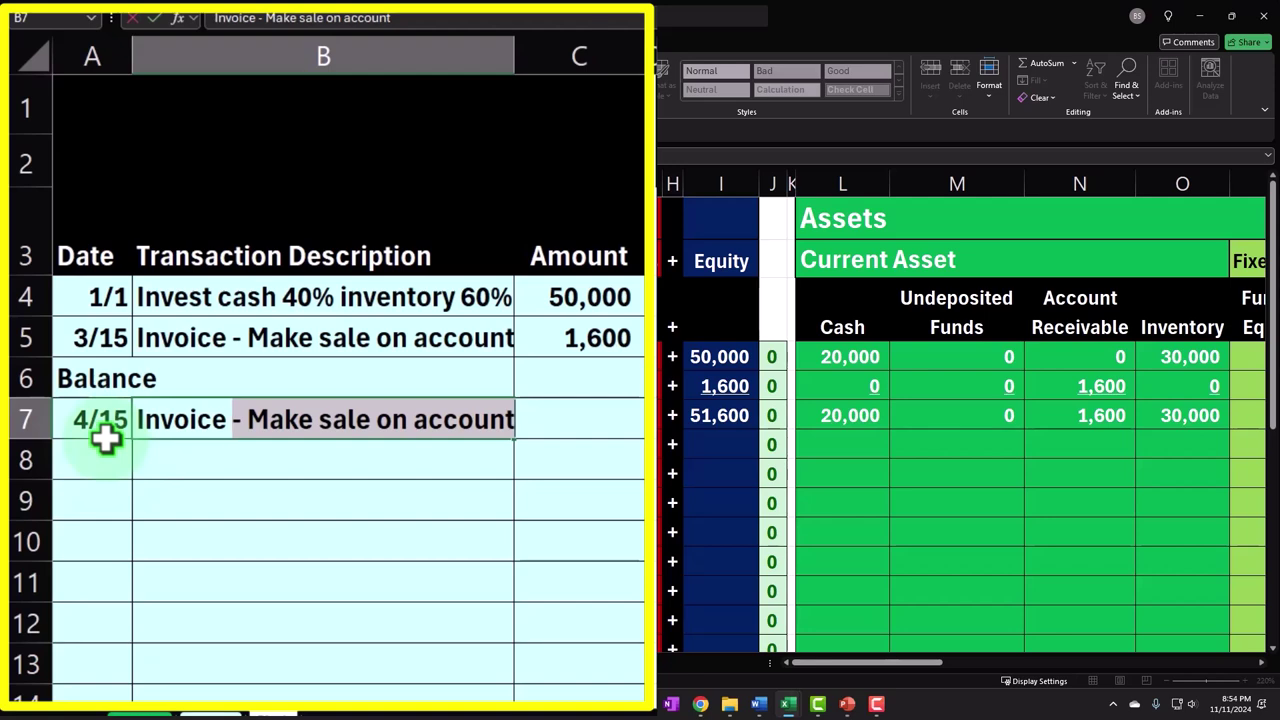
type(" of inventory")
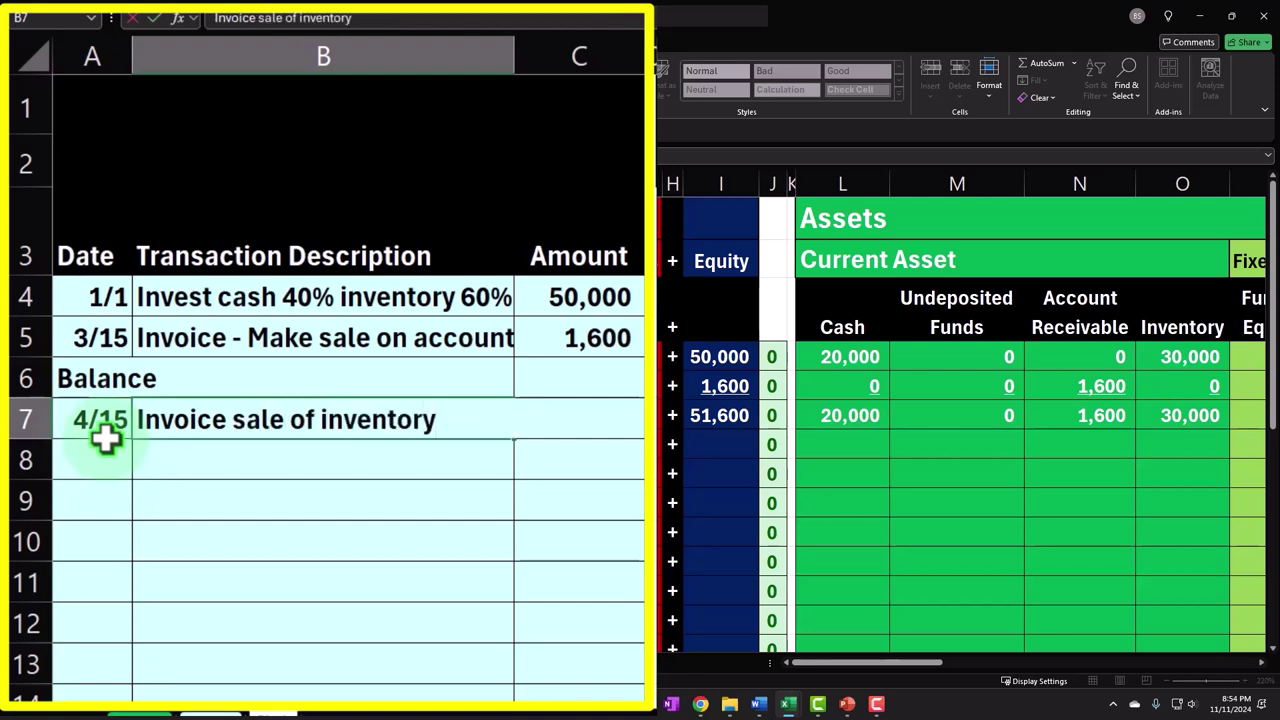
key("Return")
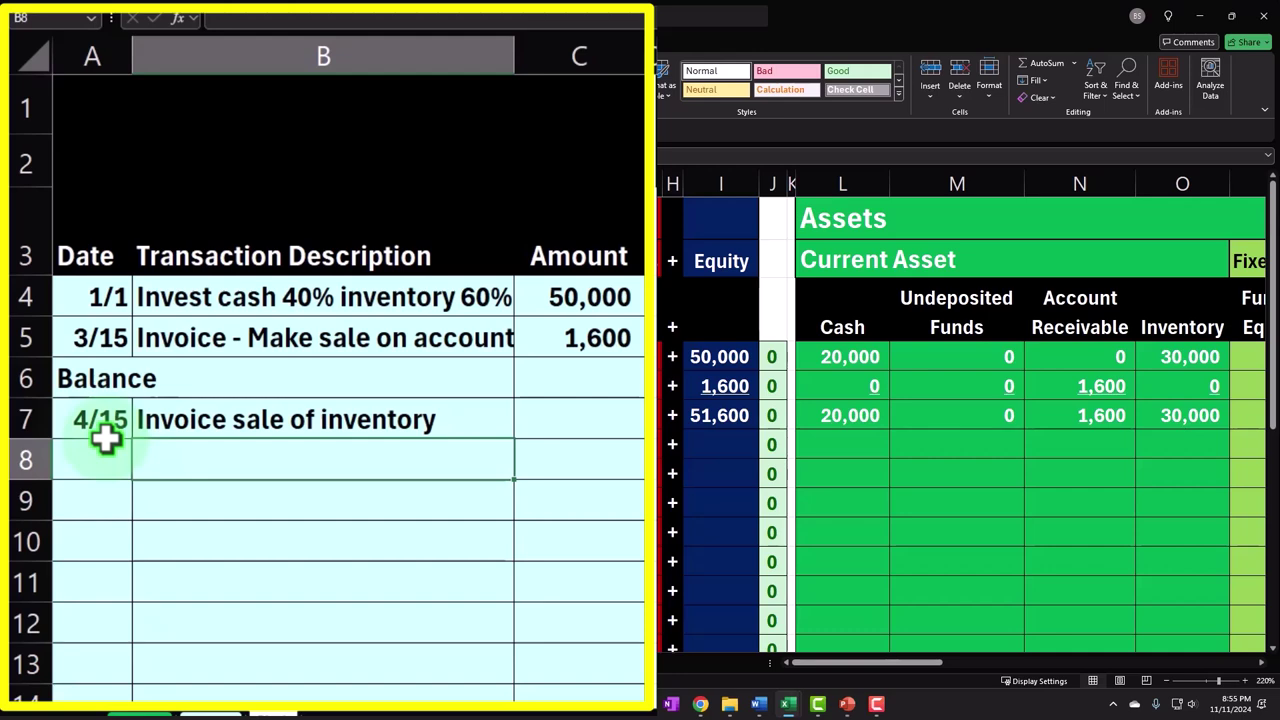
Add a "Sales price" line in row 8 with an amount of 2500
type("S")
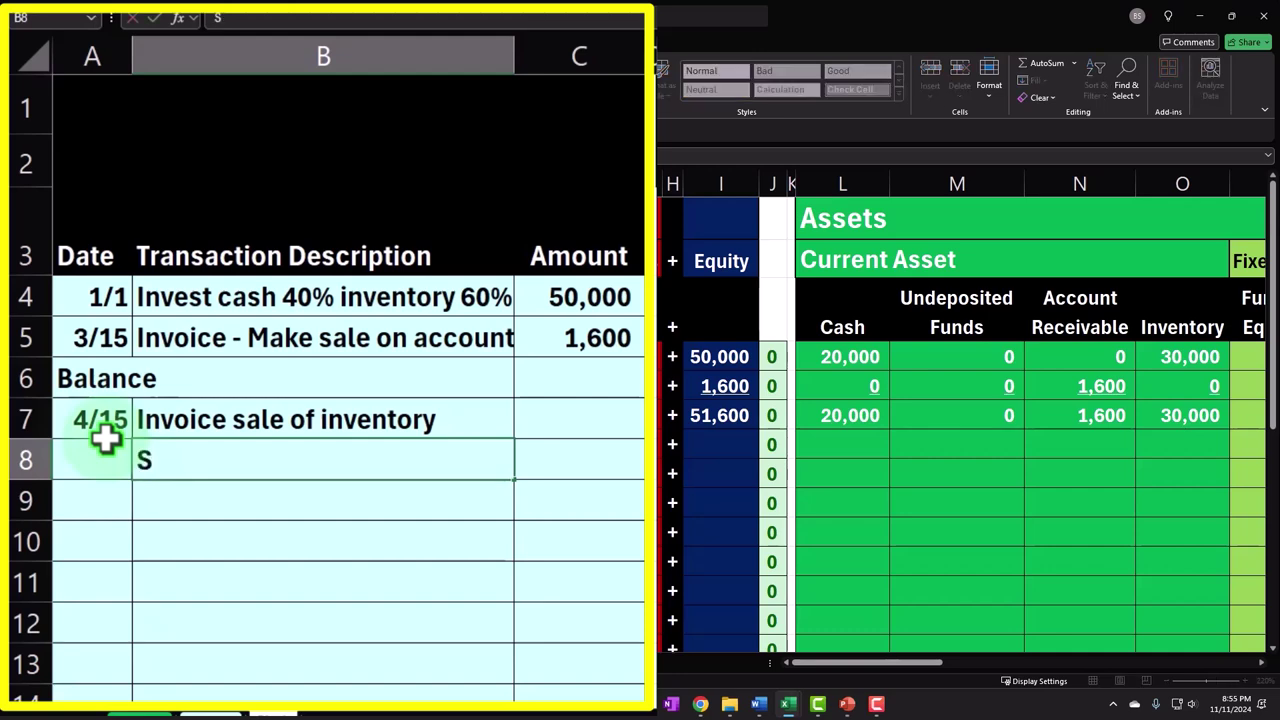
type("ales price")
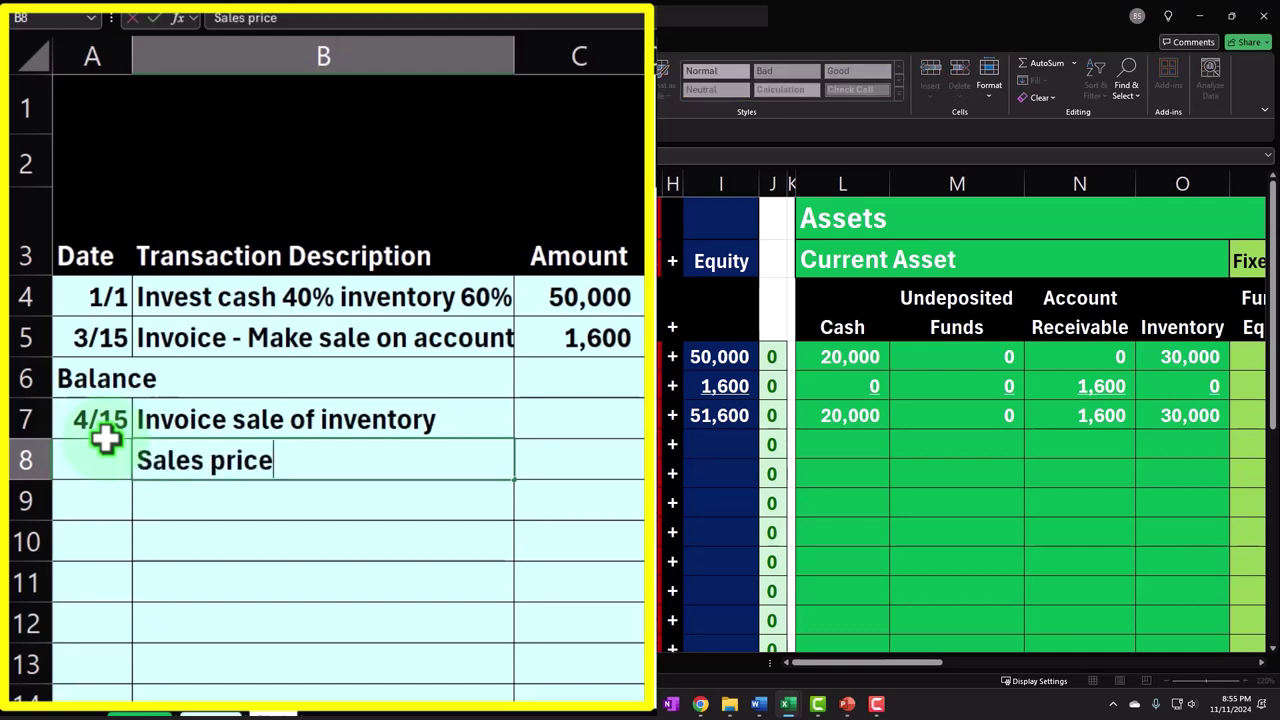
key("Tab")
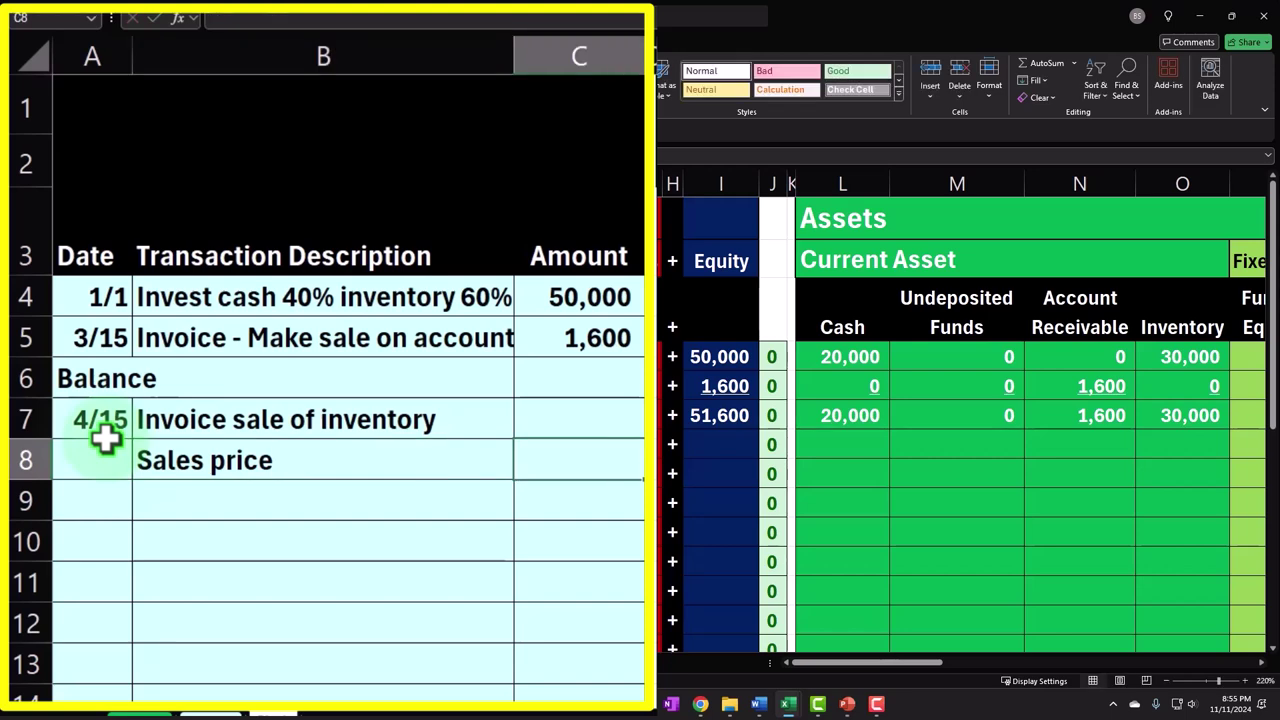
type("2500")
key("Return")
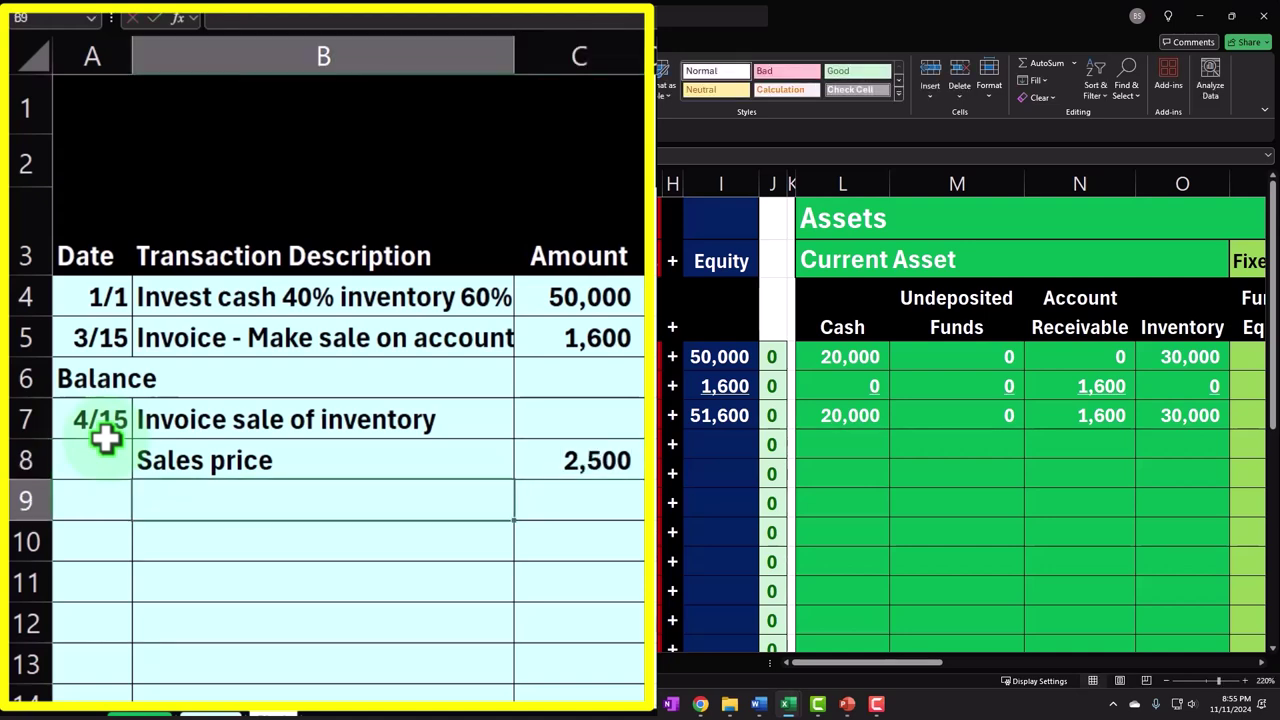
Add a "Cost" line without an amount in row 9 and a "Sales tax" line of .05 in row 10, formatted as a percentage
type("Cost")
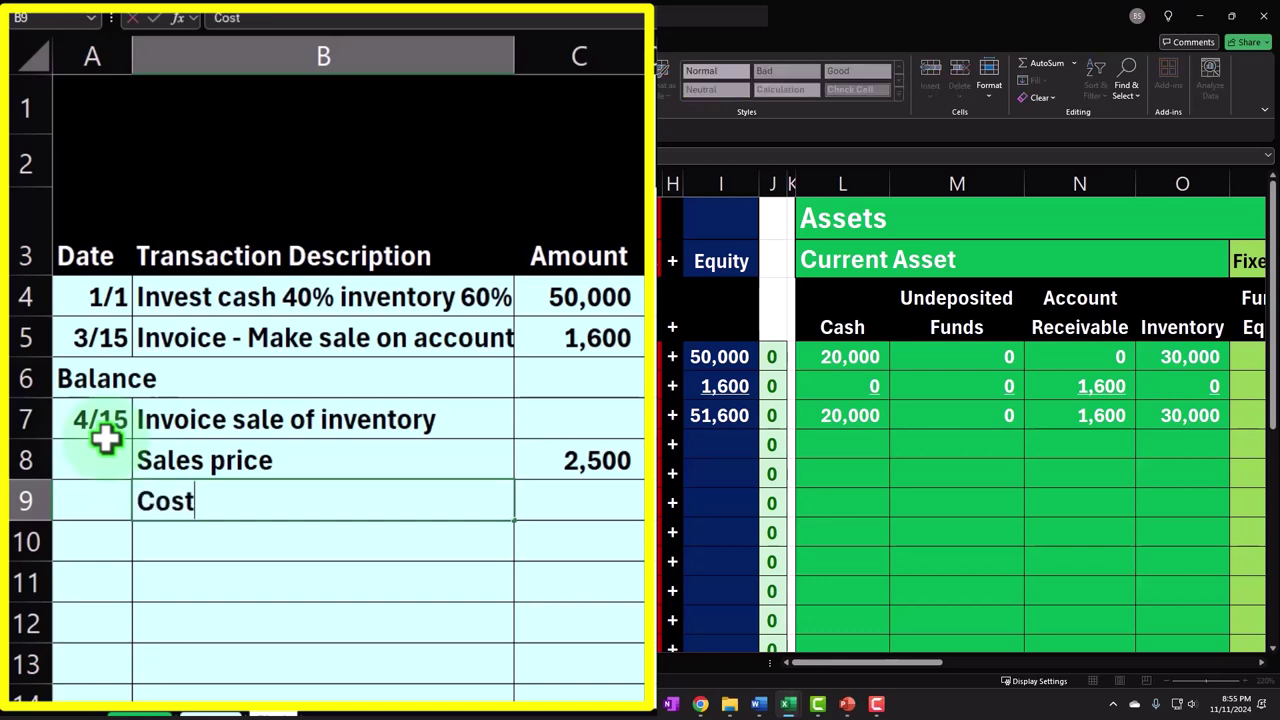
key("Return")
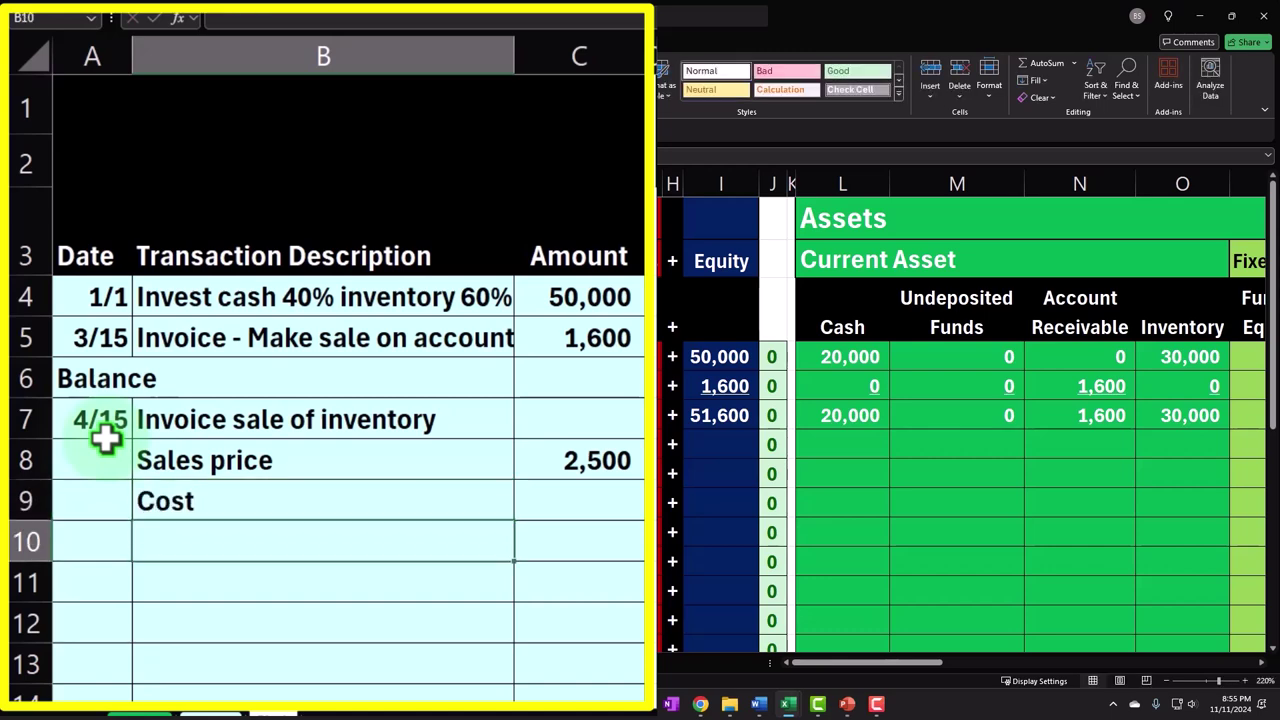
type("Sales tax")
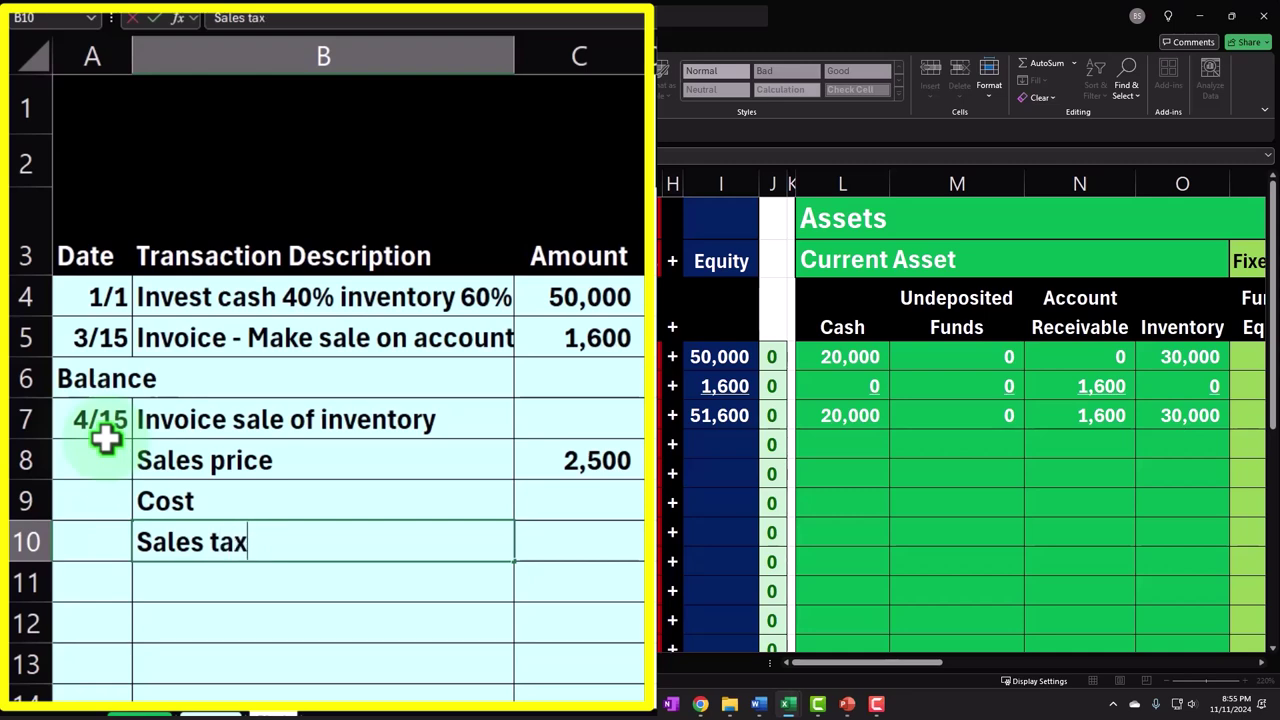
key("Tab")
type(".05")
key("Return")
key("Up")
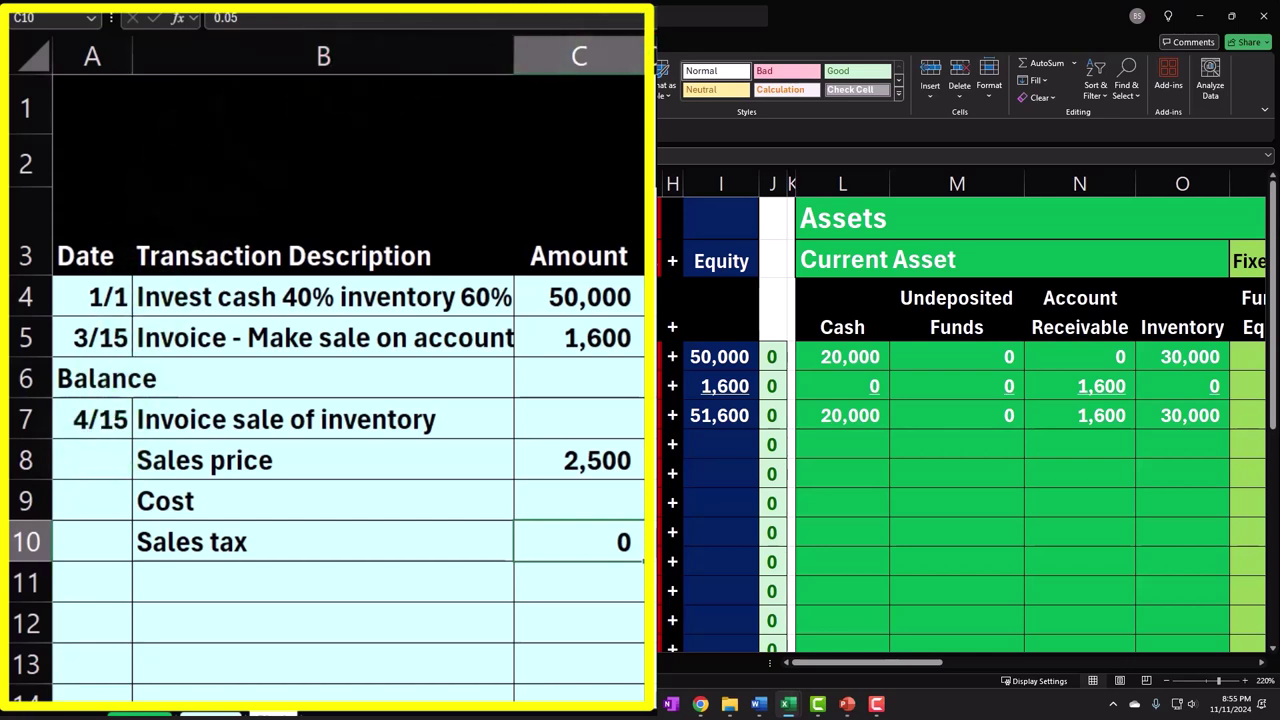
key("ctrl+shift+5")
Enter the formula =C8+C8*C10 in Account Receivable cell N8 to record the sales price plus sales tax
left_click(588, 460)
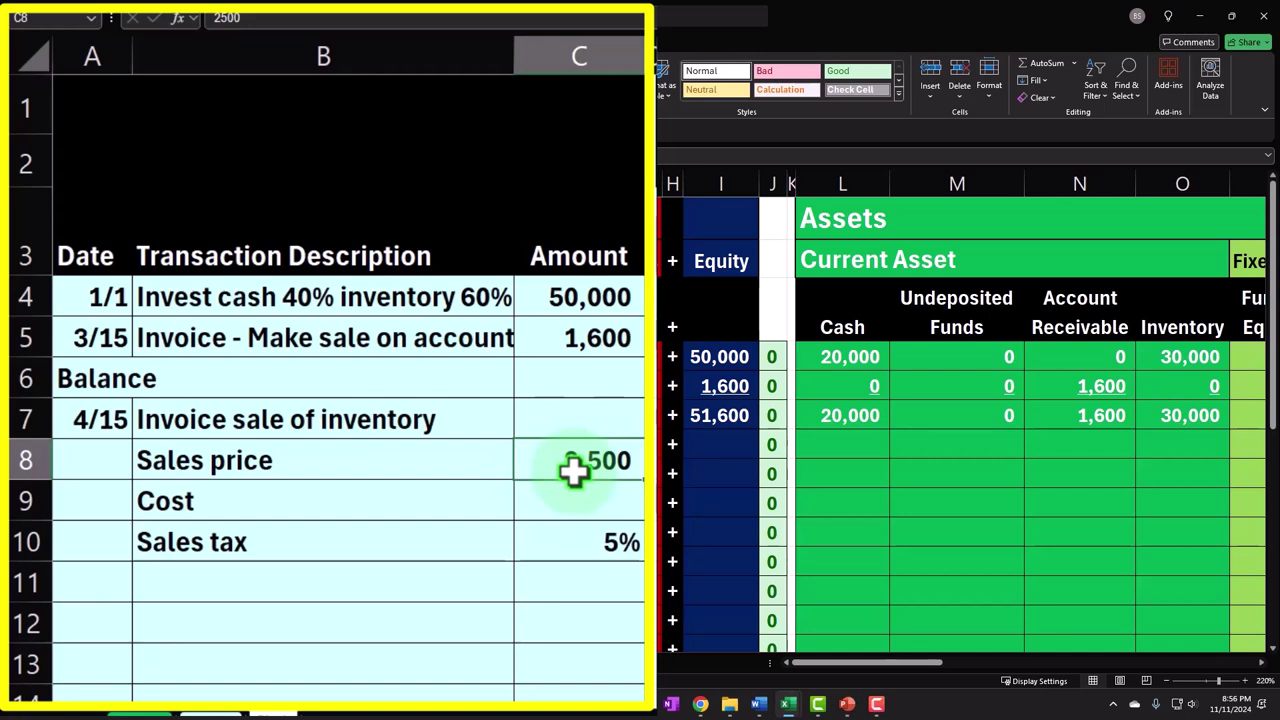
left_click(1050, 470)
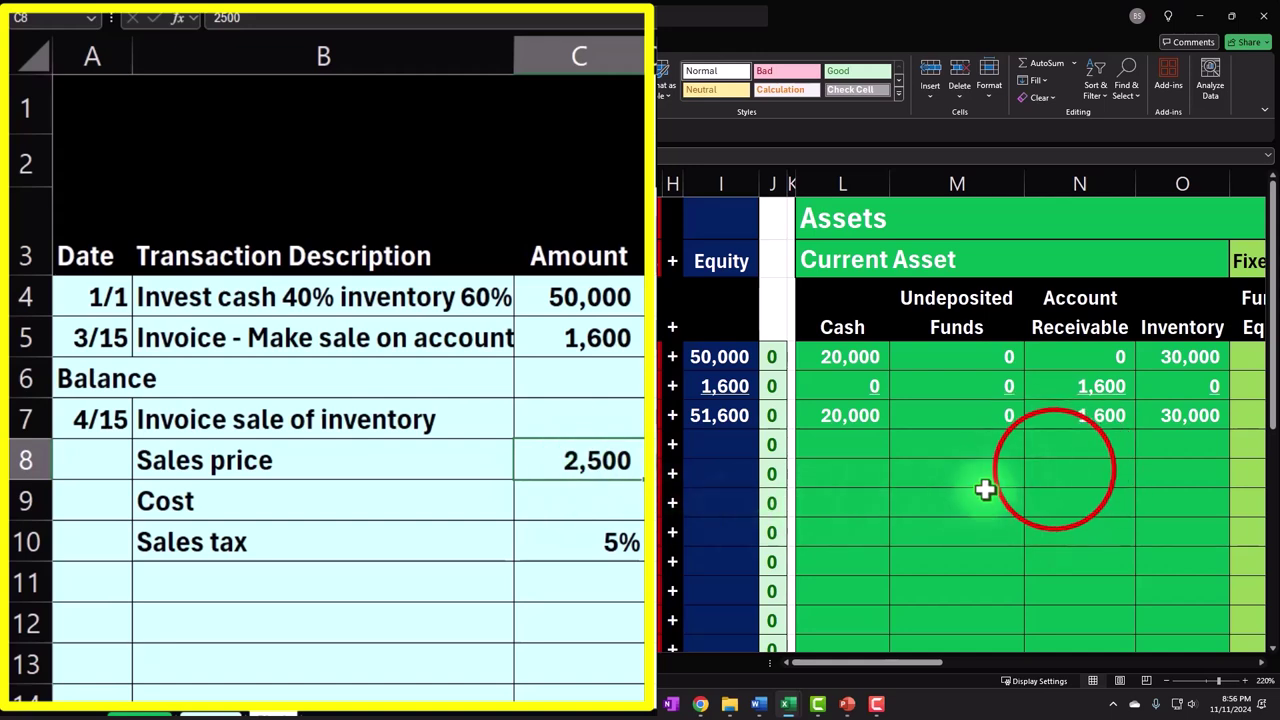
left_click(624, 463)
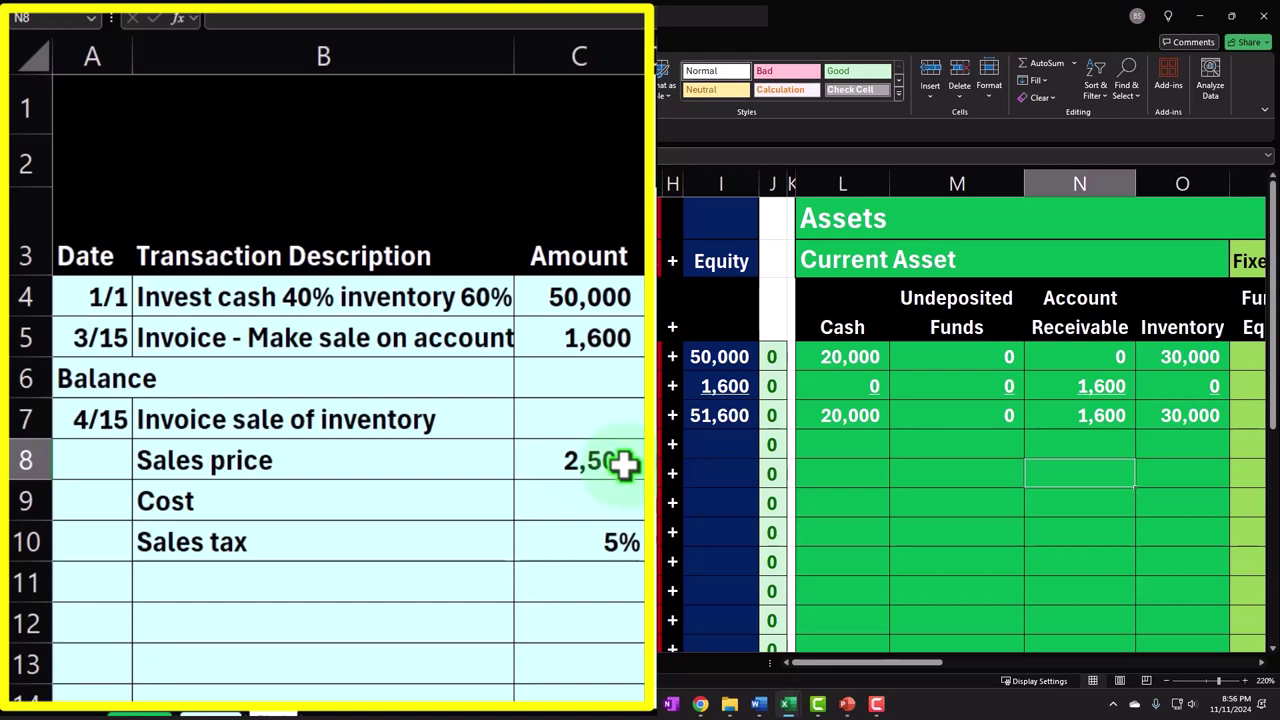
left_click(621, 537)
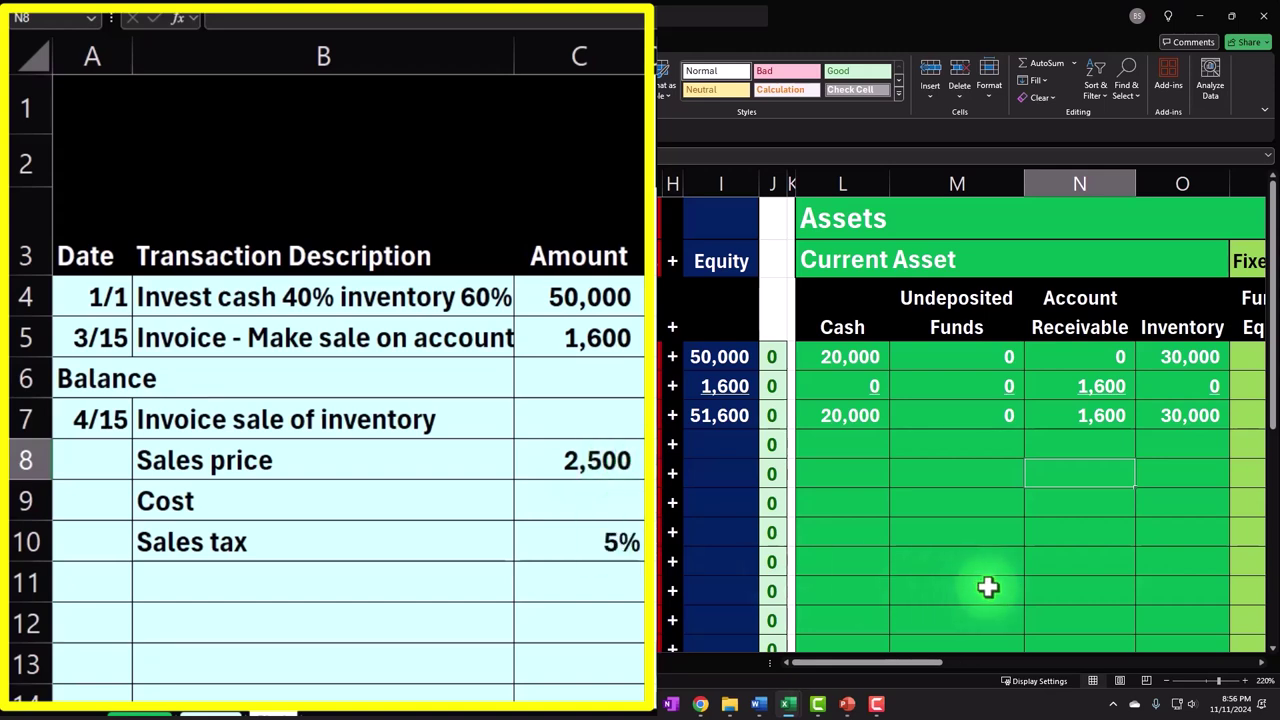
type("=")
key("Left")
key("Left")
key("Left")
key("Left")
key("Left")
key("Left")
key("Left")
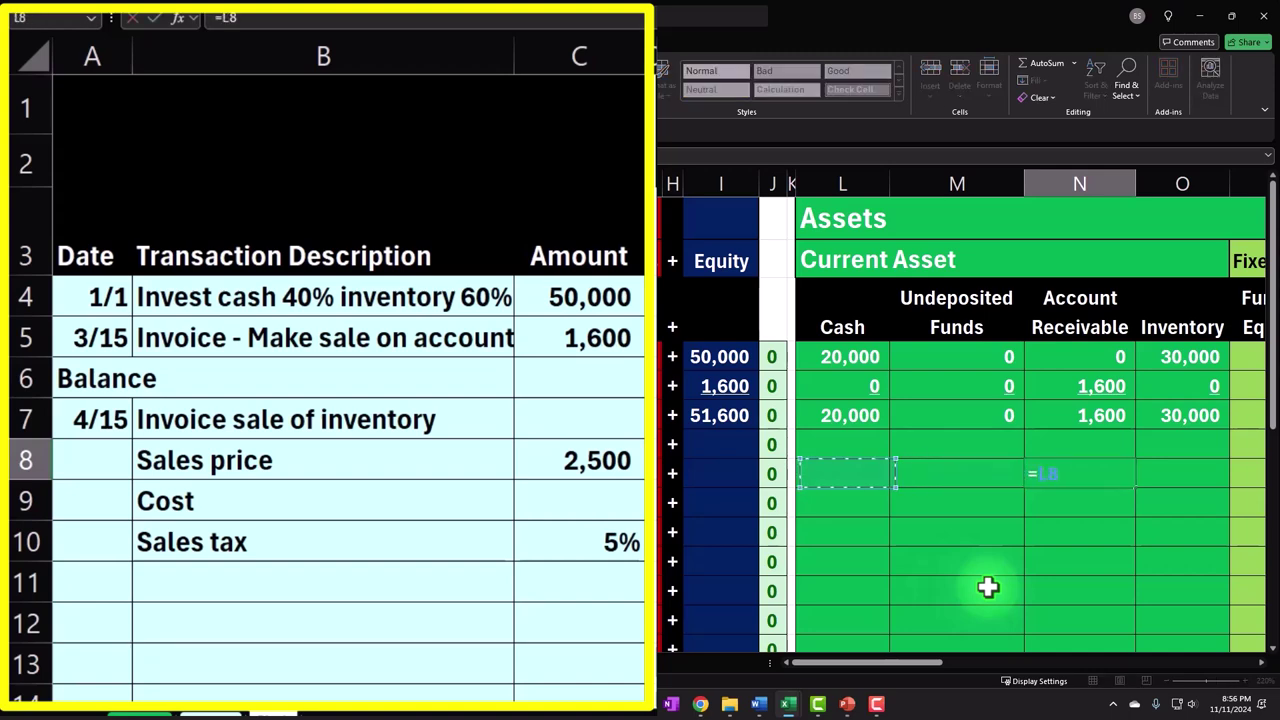
key("Left")
key("Left")
key("Left")
key("Left")
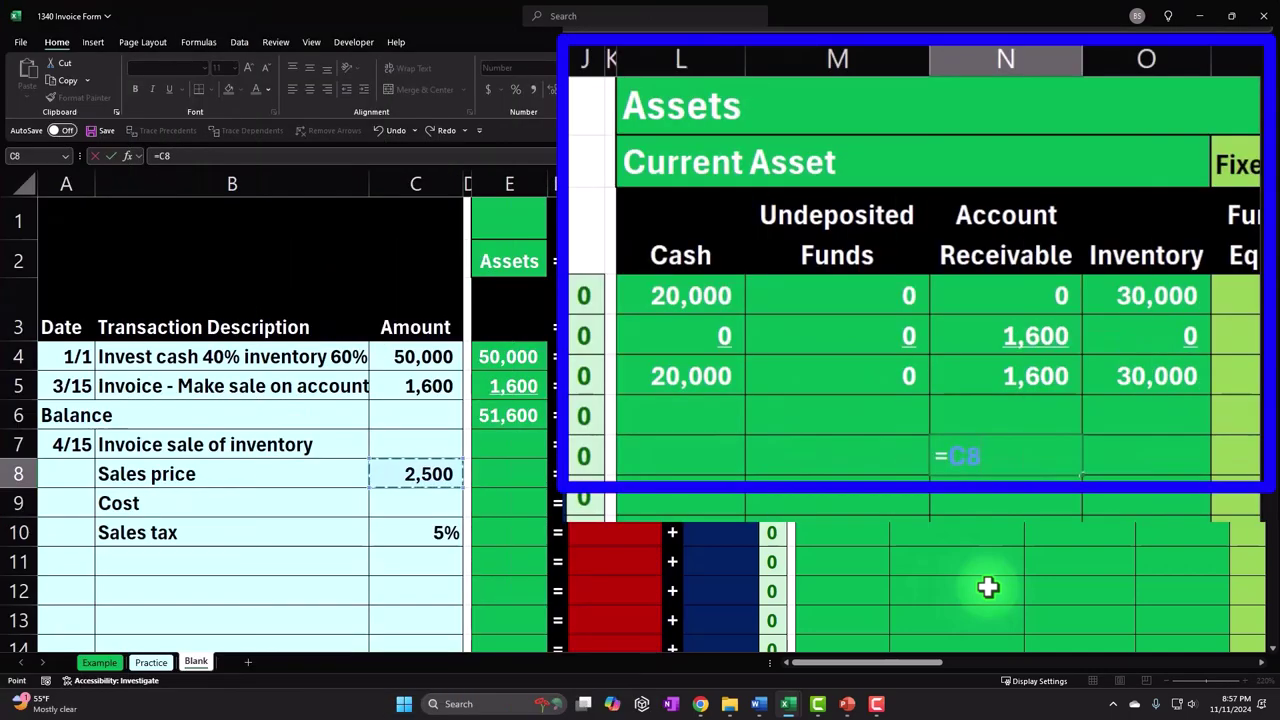
type("+")
key("Left")
key("Left")
key("Left")
key("Left")
key("Left")
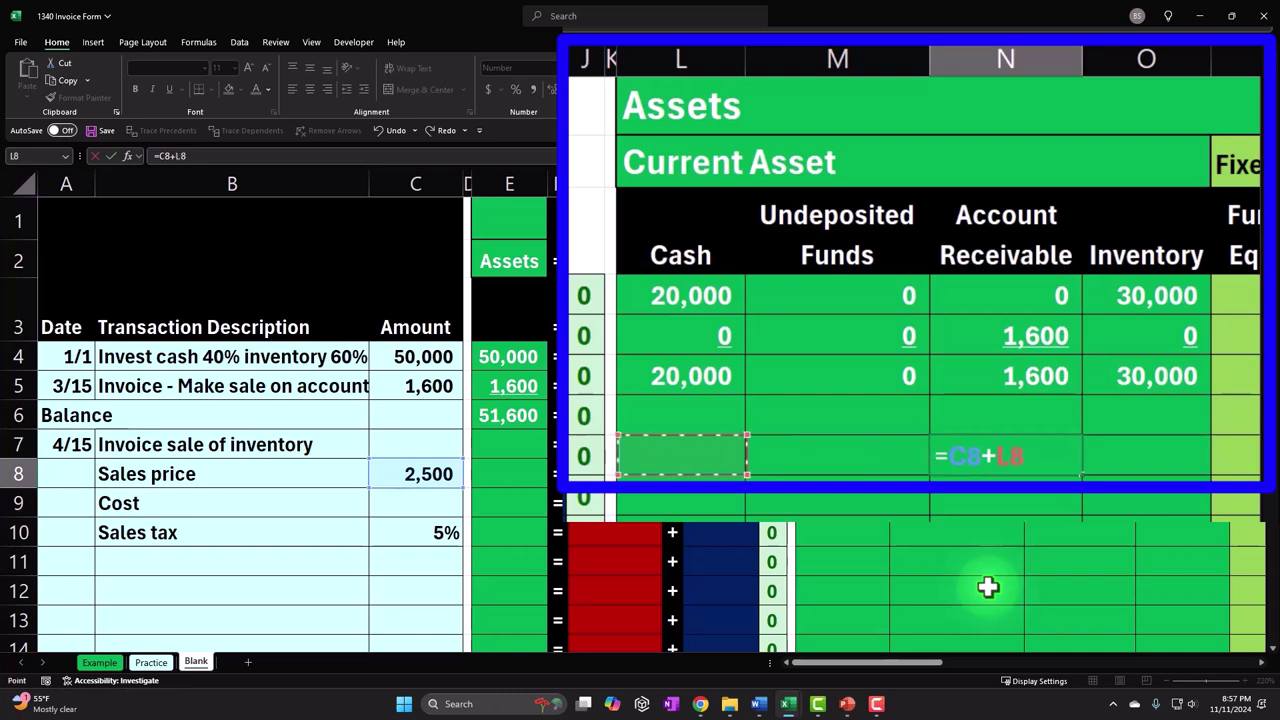
key("Left")
key("Left")
key("Left")
key("Left")
key("Left")
key("Left")
type("*")
left_click(395, 532)
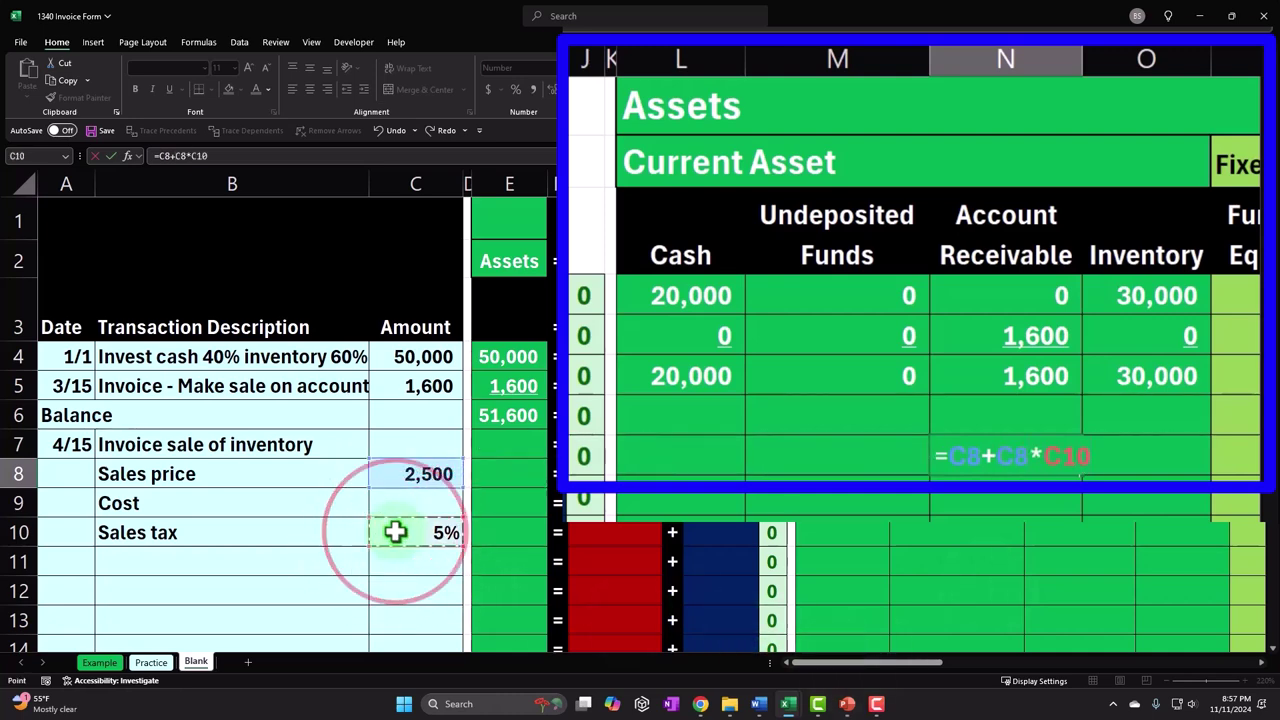
key("ctrl+Return")
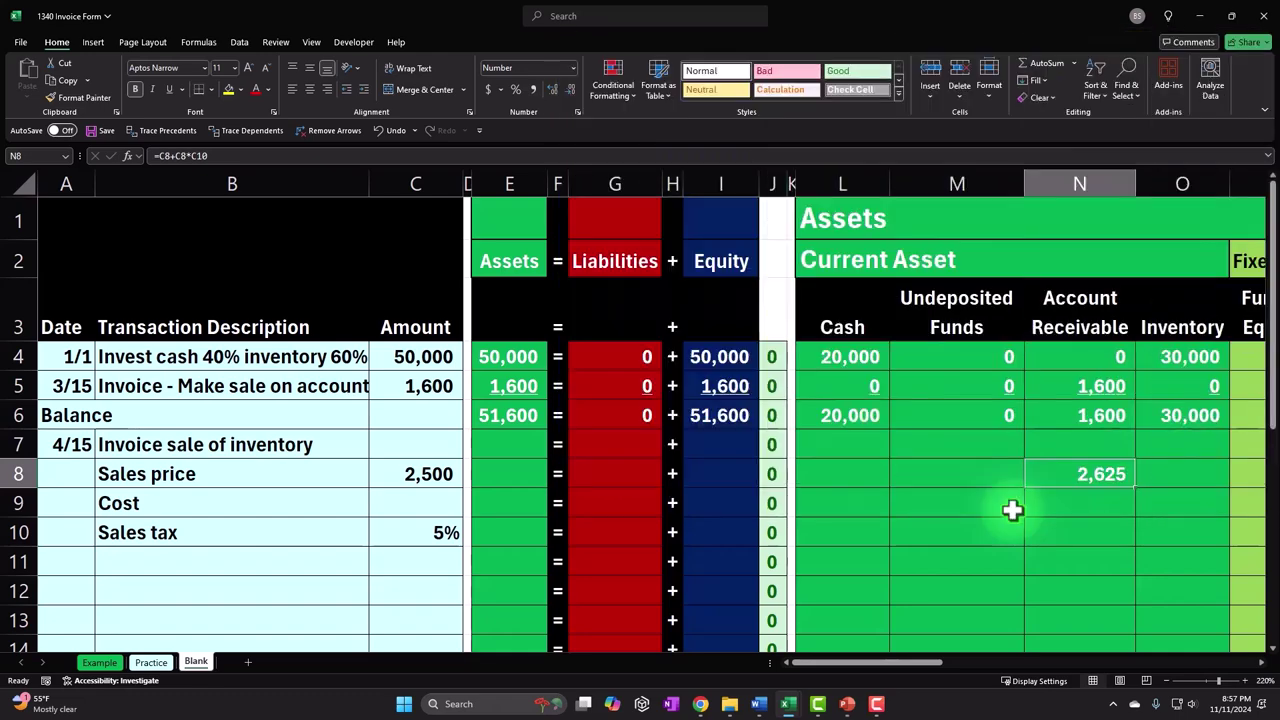
Link Sales cell Y8 to the sales price with the formula =C8
key("Right")
key("Right")
key("Right")
key("Right")
key("Right")
key("Right")
key("Right")
key("Right")
key("Right")
key("Right")
key("Right")
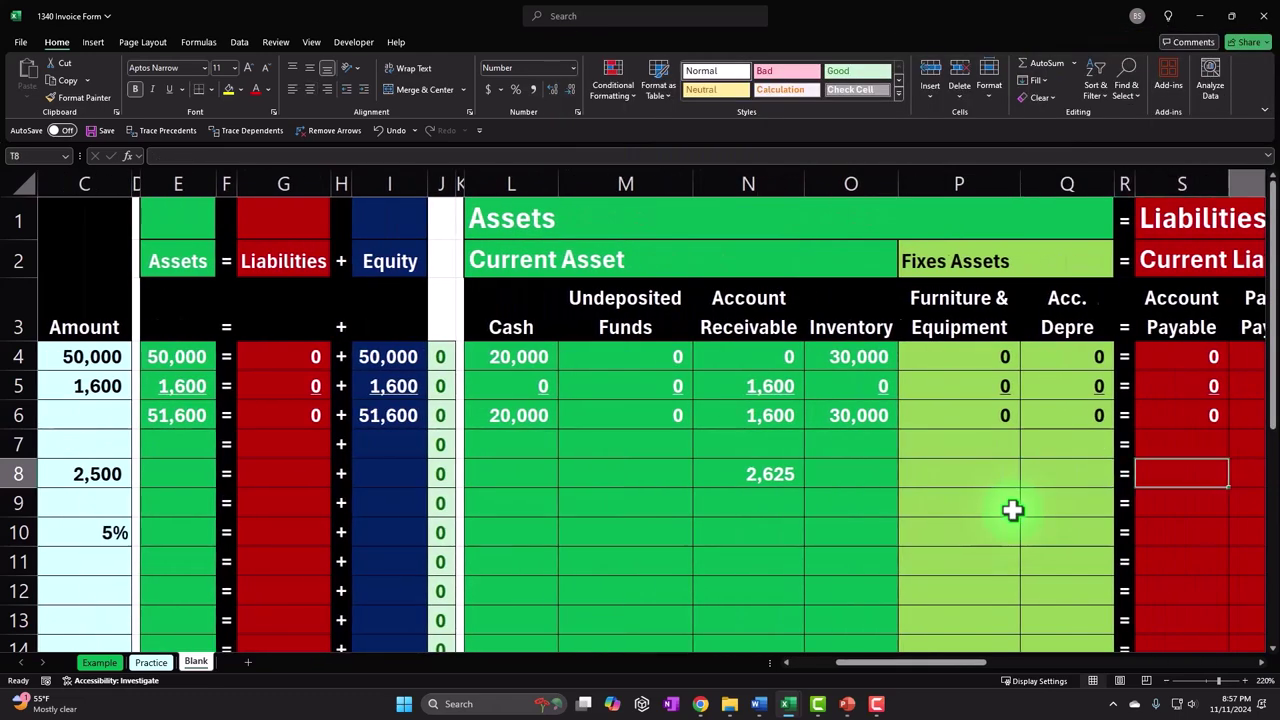
scroll(1012, 510, "right", 3)
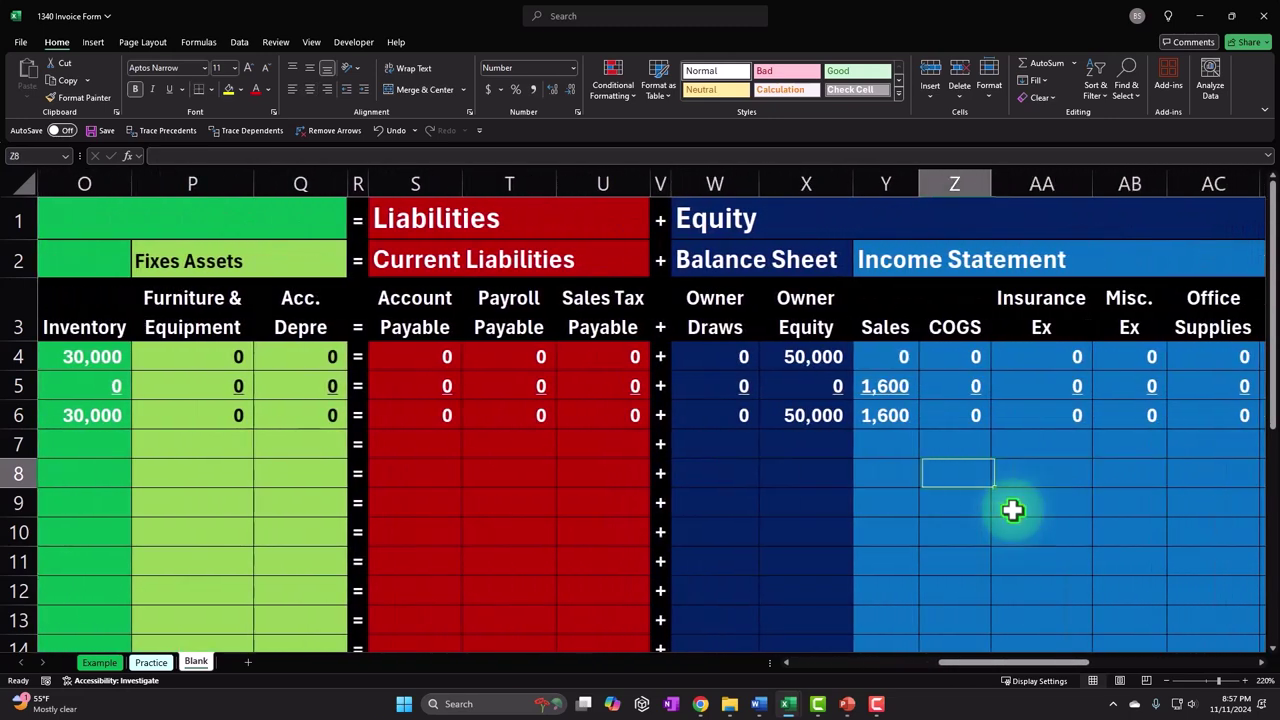
type("=")
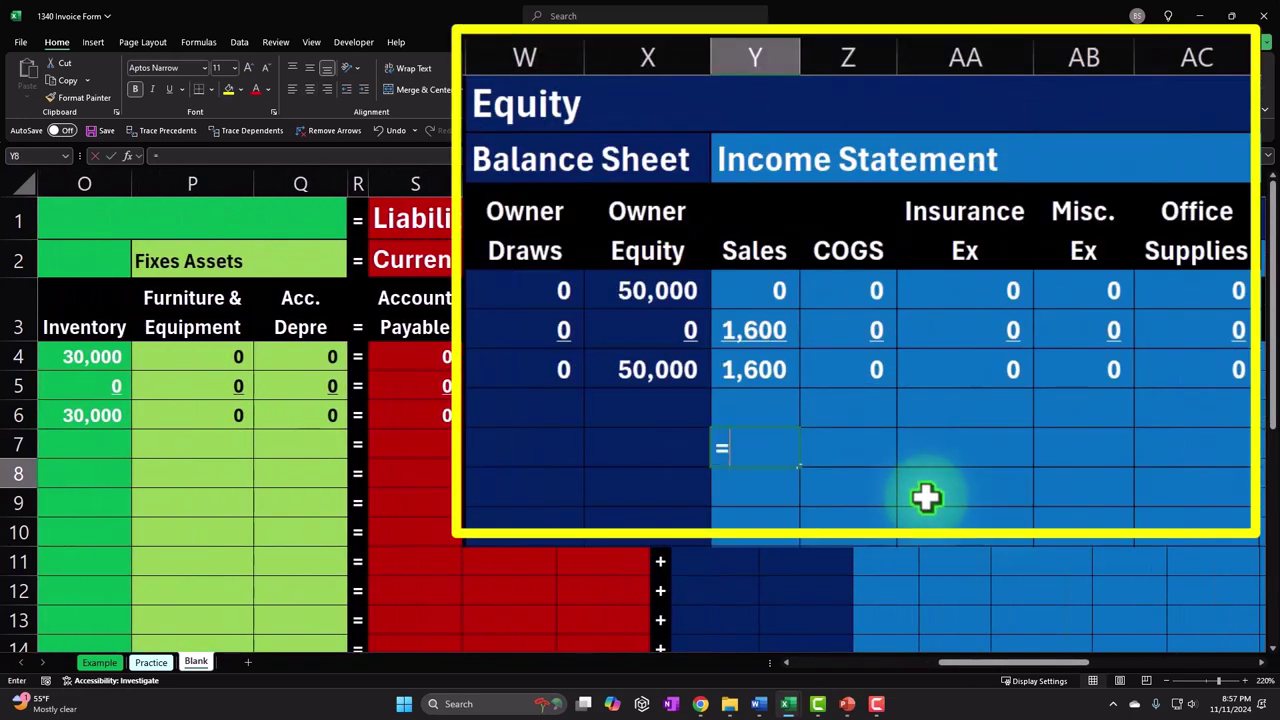
key("Left")
key("Left")
key("Left")
key("Left")
key("Left")
key("Left")
key("Left")
key("Left")
key("Left")
key("Left")
key("Left")
key("Left")
key("Left")
key("Left")
key("Left")
key("Left")
key("Left")
key("Left")
key("Left")
key("Left")
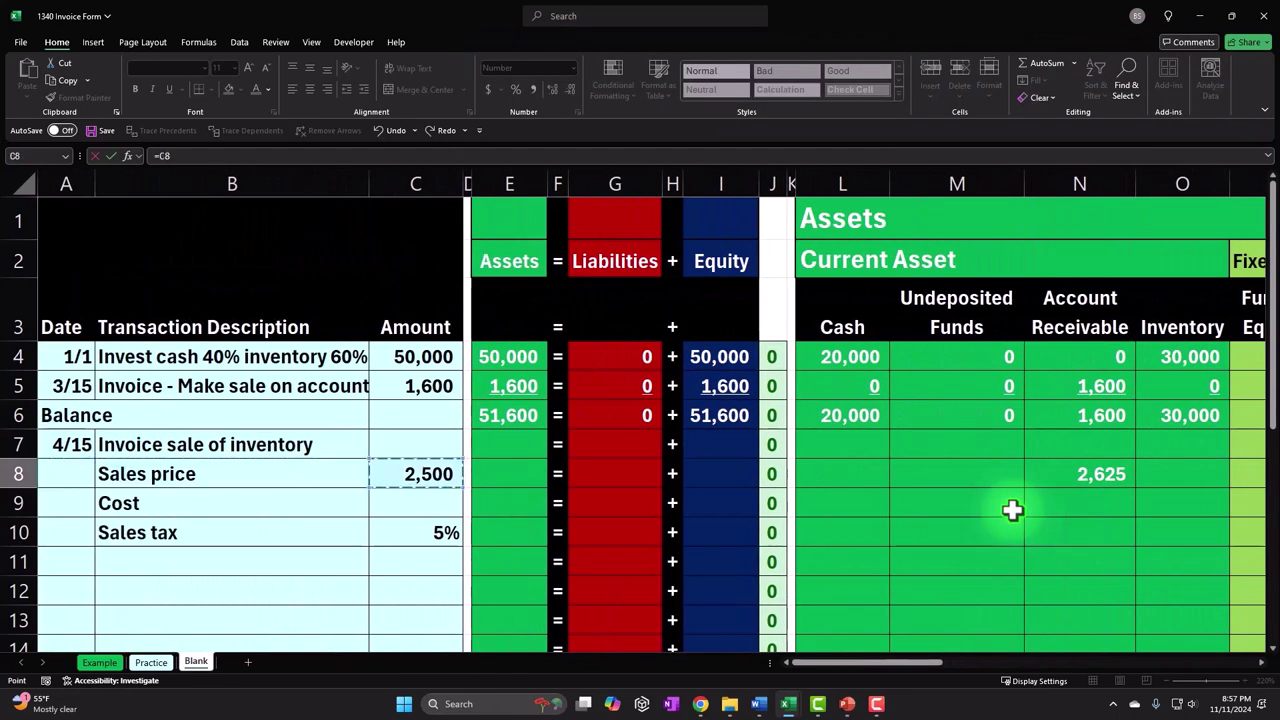
key("Return")
key("Right")
key("Right")
key("Right")
key("Left")
key("Left")
key("Left")
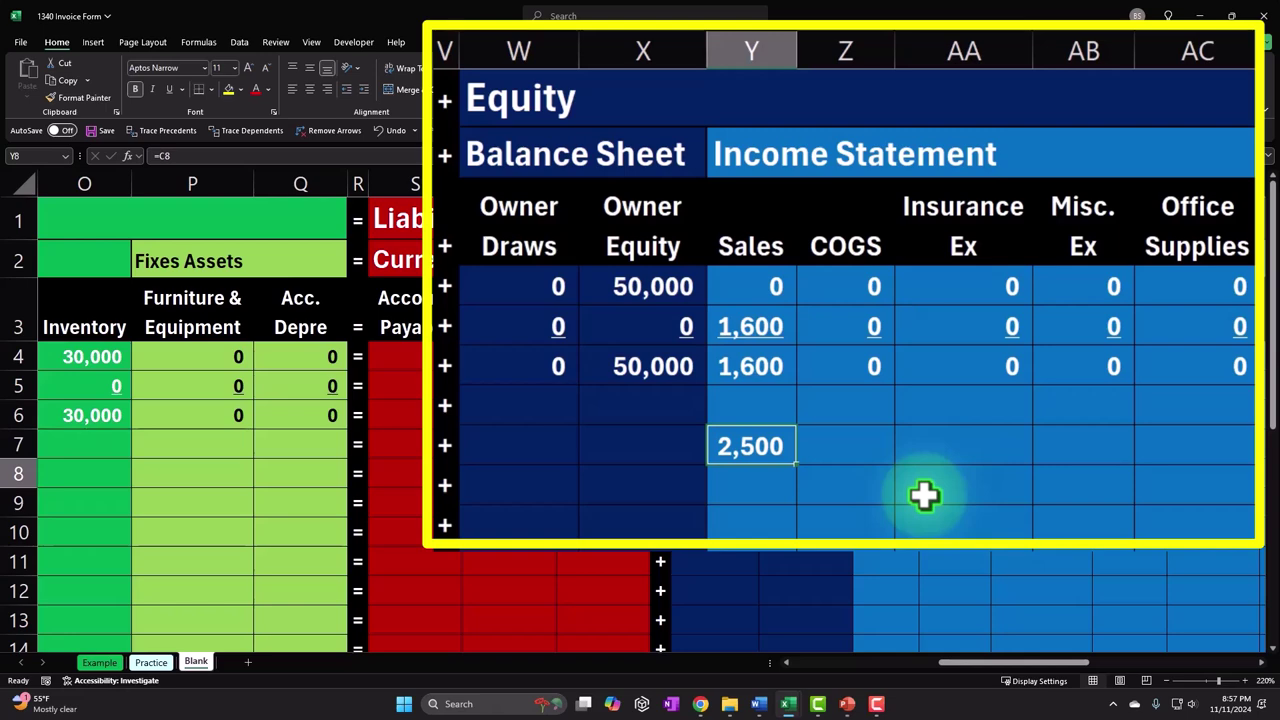
key("Right")
key("Right")
key("Right")
key("Right")
key("Right")
key("Right")
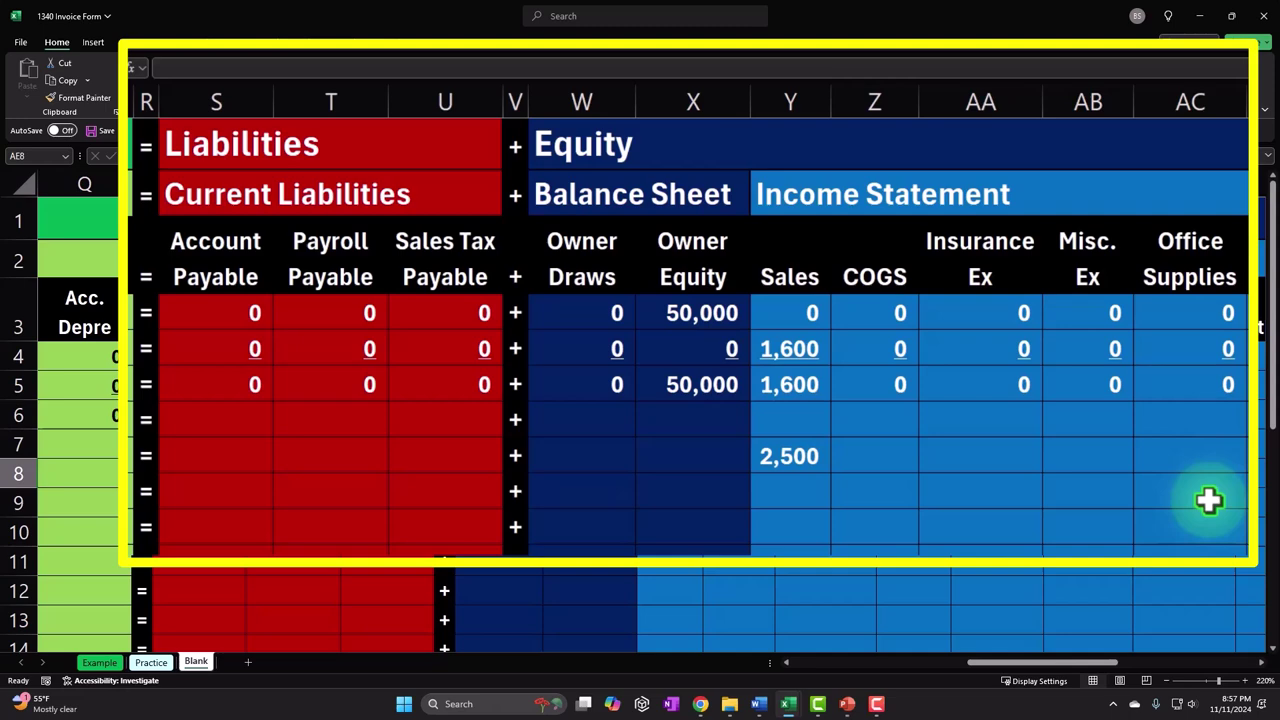
key("Left")
key("Left")
key("Left")
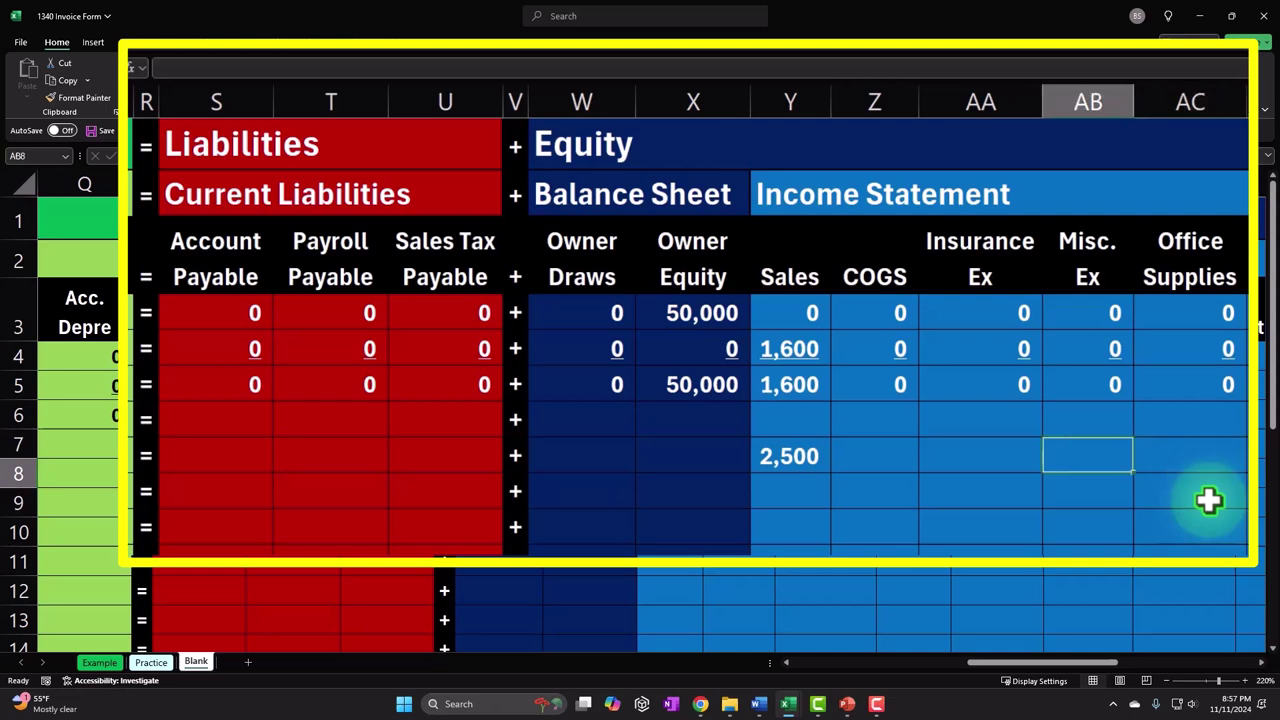
key("Left")
key("Left")
key("Left")
Enter the formula =C8*C10 in Sales Tax Payable cell U8 to record the sales tax on the sales price
key("Left")
key("Left")
key("Left")
key("Left")
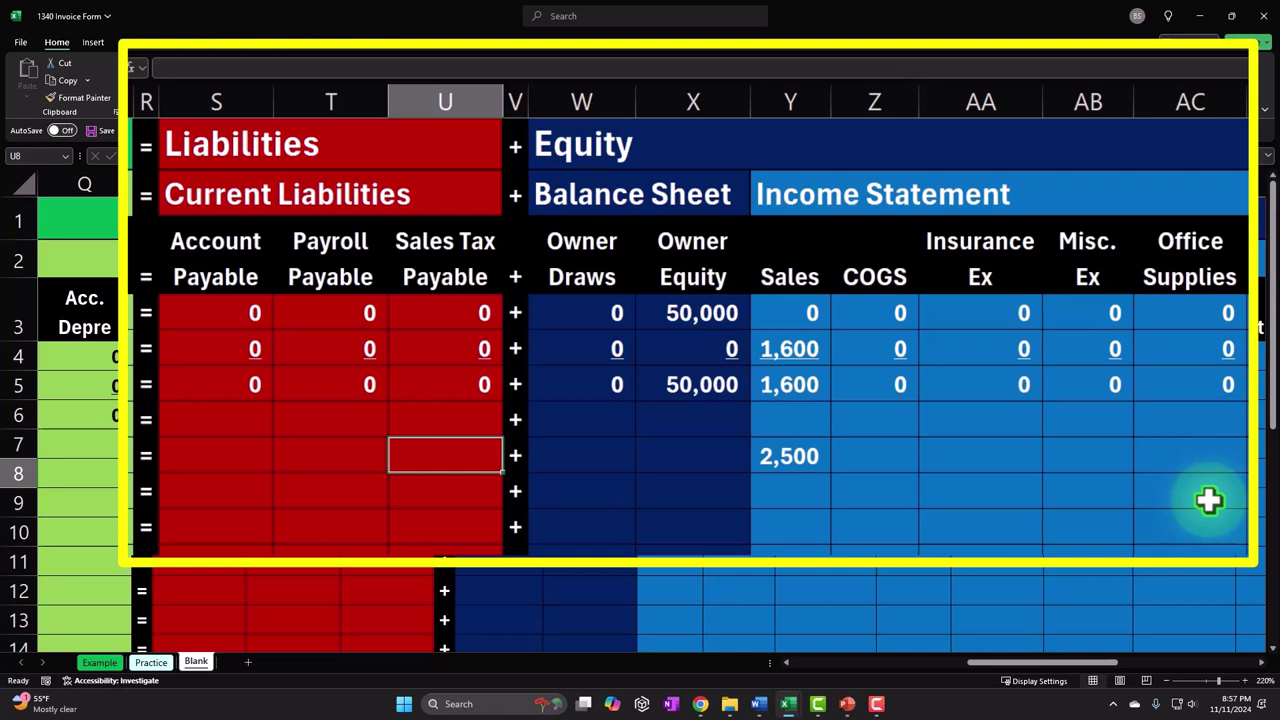
type("=")
key("Left")
key("Left")
key("Left")
key("Left")
key("Left")
key("Left")
key("Left")
key("Left")
key("Left")
key("Left")
key("Left")
key("Left")
key("Left")
key("Left")
key("Left")
key("Left")
key("Left")
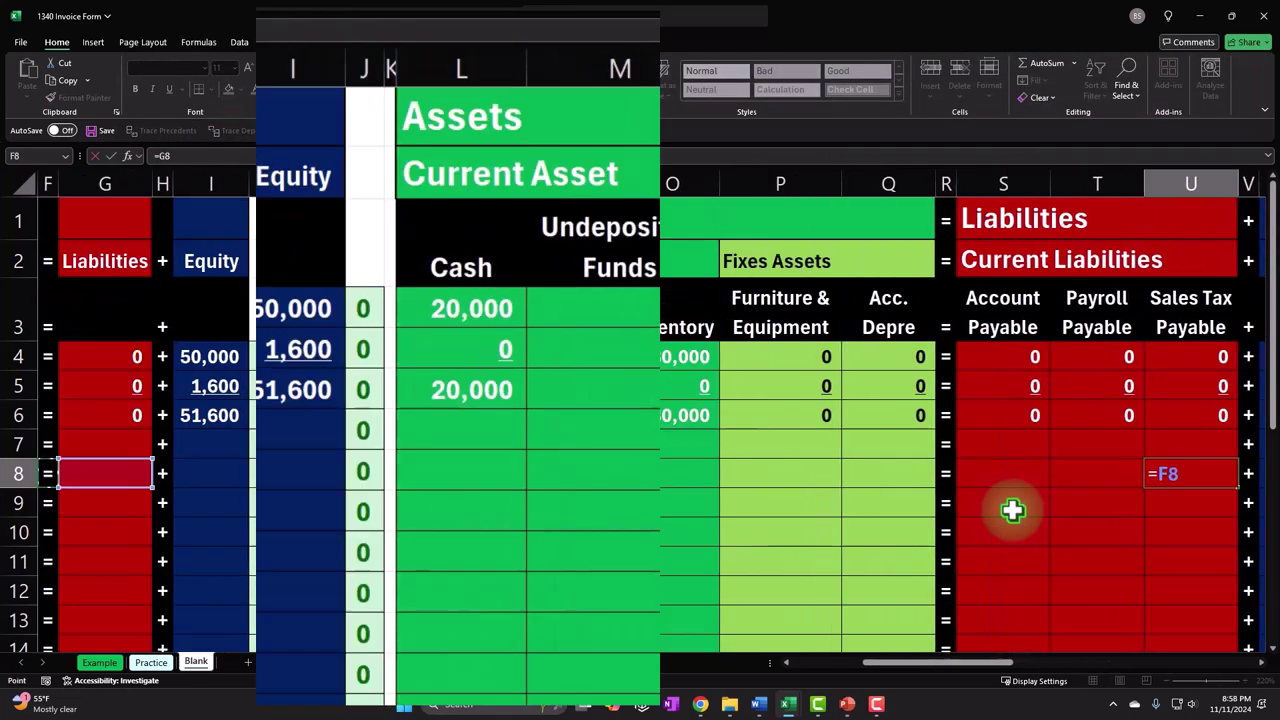
key("Left")
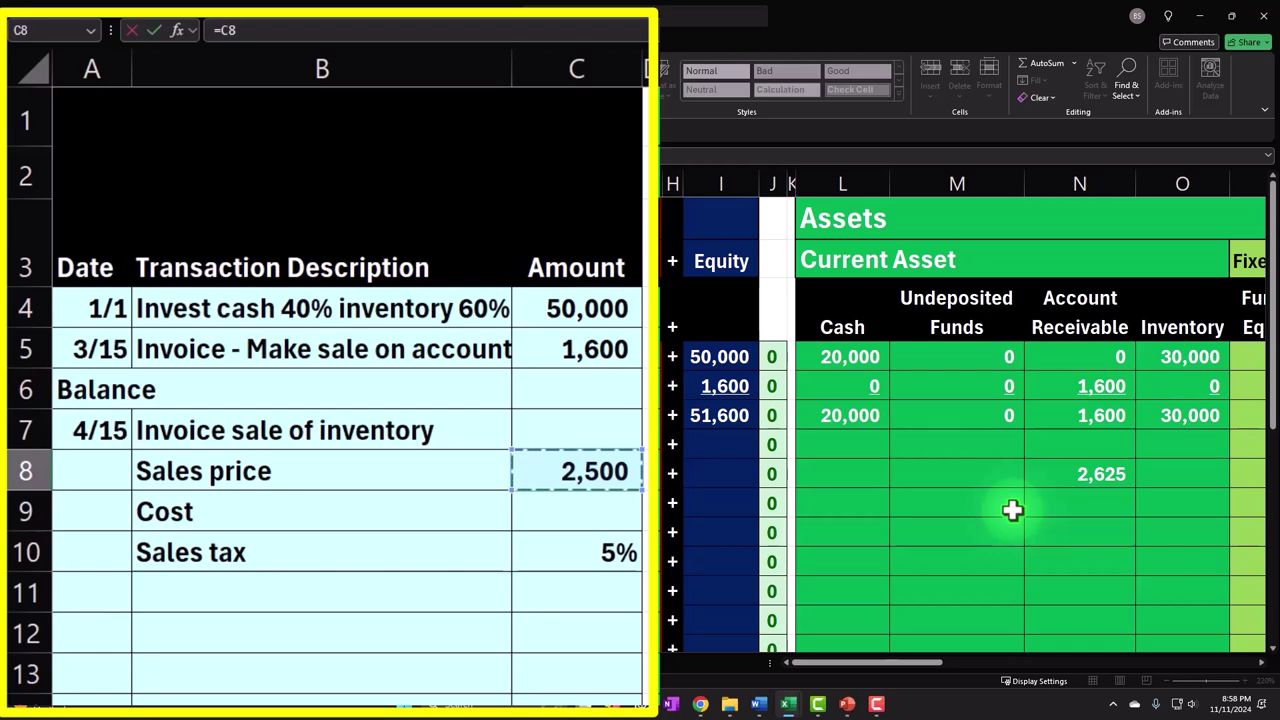
type("*")
left_click(435, 530)
key("Return")
key("Right")
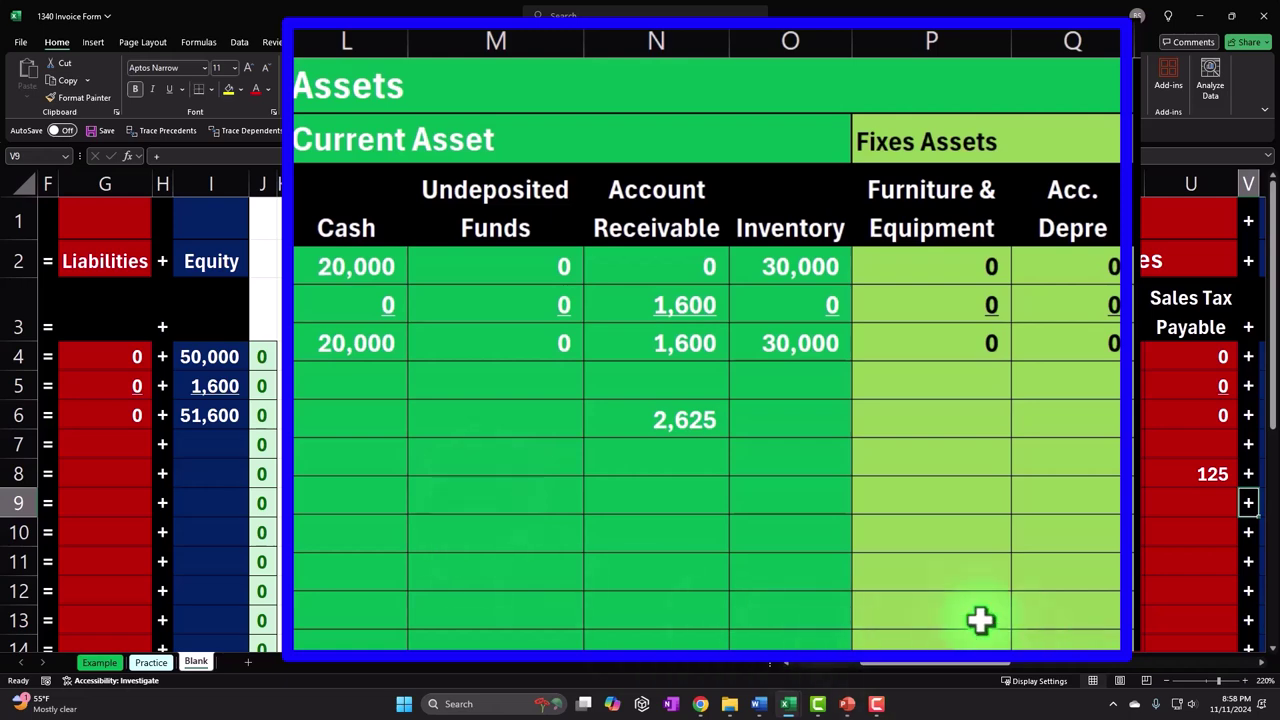
Compare the Account Receivable amount in N8 with the sum of the liability and equity entries in U8:Y8
left_click(650, 420)
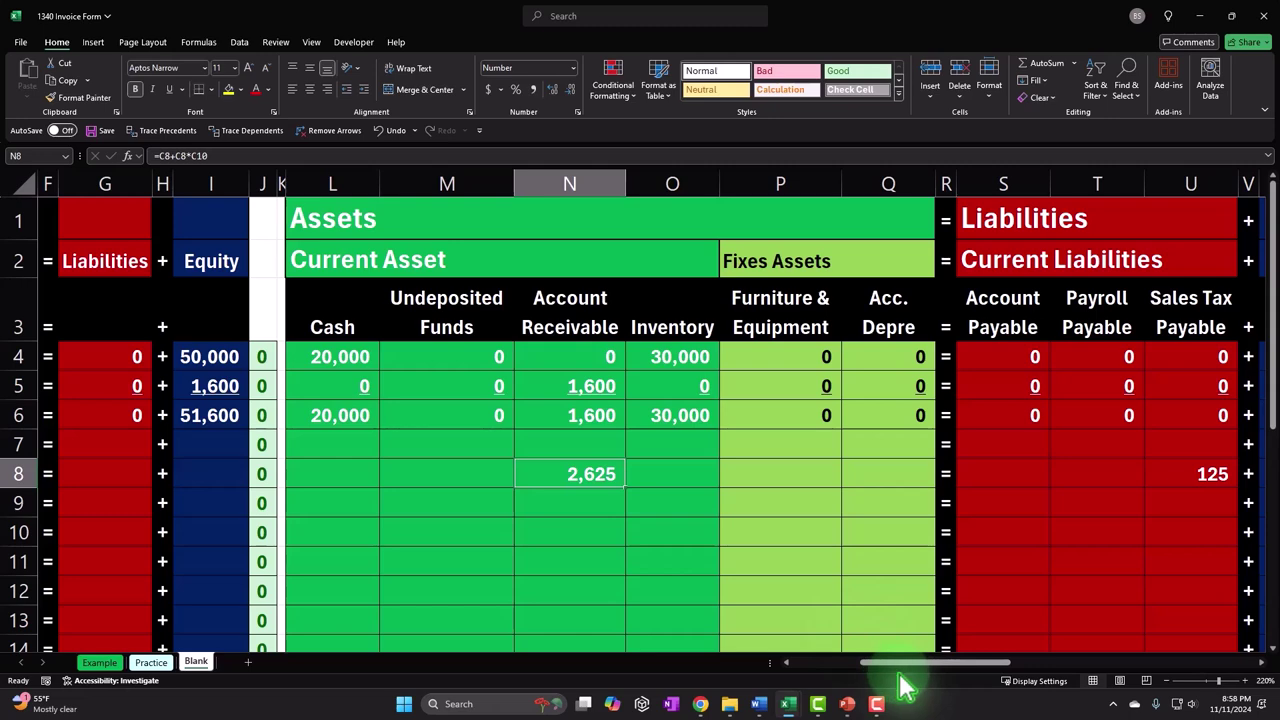
left_click(922, 666)
left_click_drag(922, 666, 1000, 663)
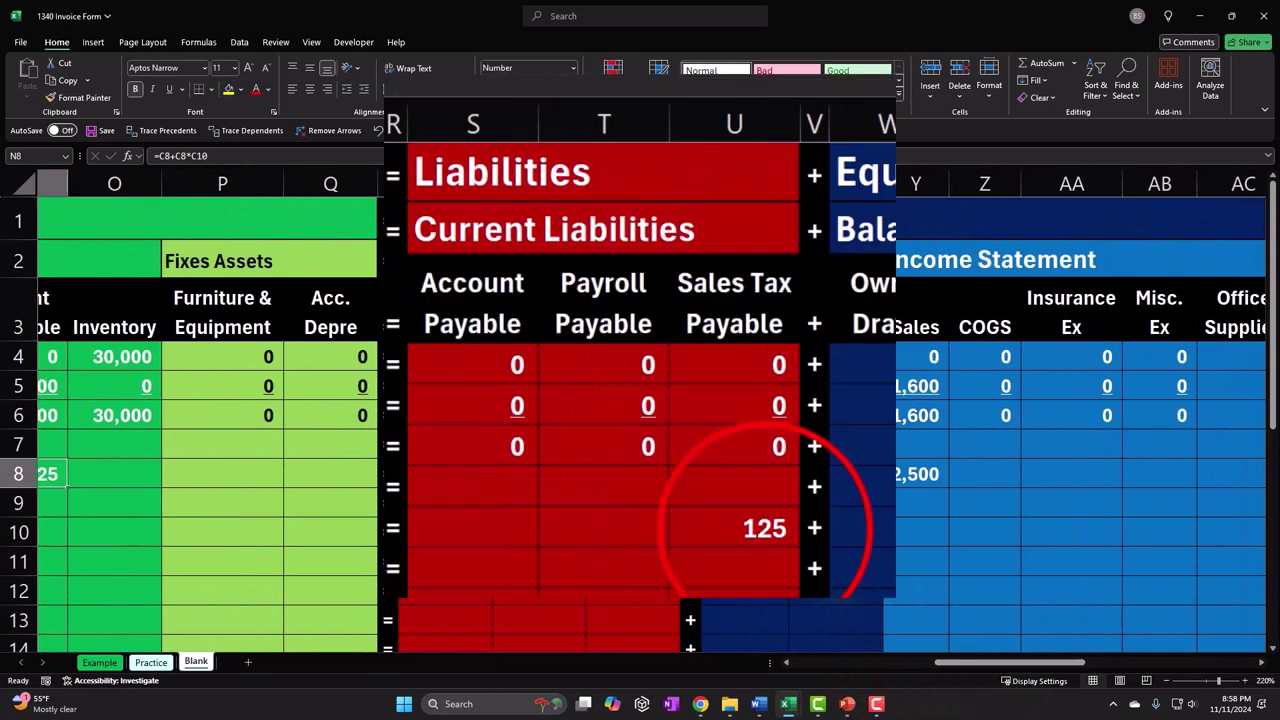
left_click_drag(632, 531, 735, 531)
left_click_drag(1002, 528, 1095, 528)
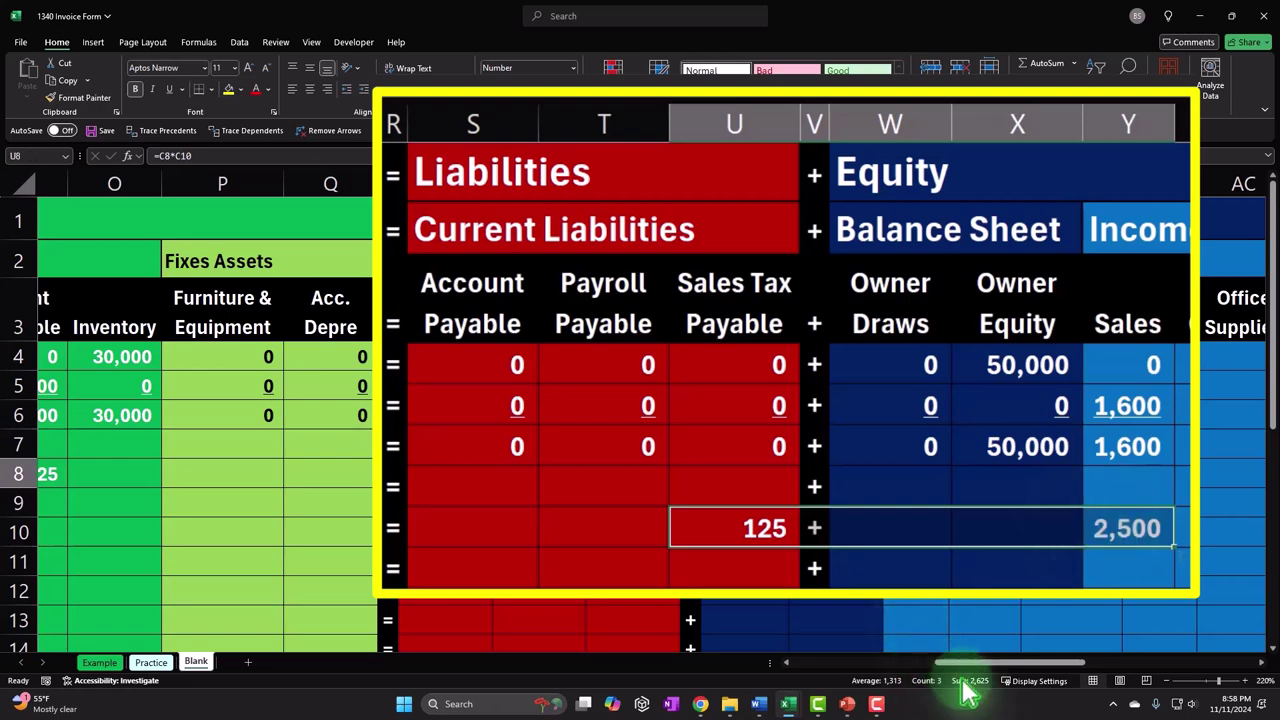
left_click_drag(981, 664, 772, 664)
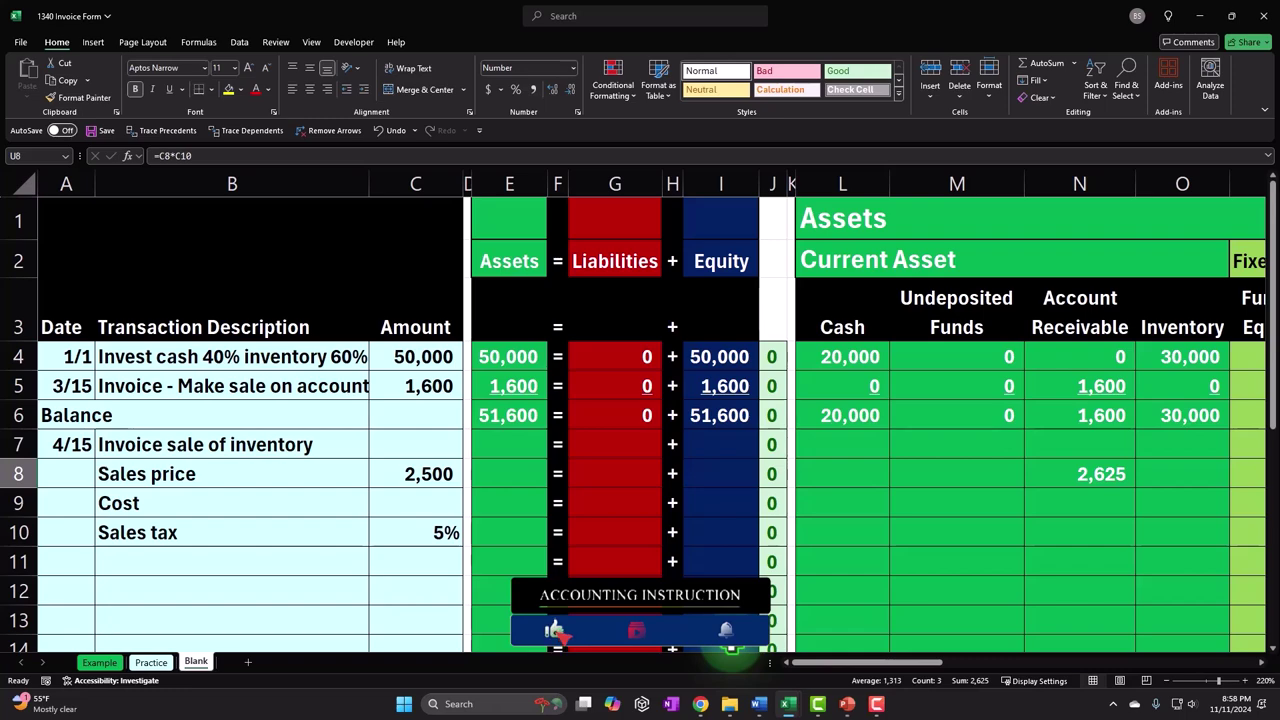
Examine the opening line of the Inventory Subsidiary Ledger in row 4, including its amount, unit cost, unit change and totals
left_click(820, 663)
left_click_drag(822, 665, 1185, 680)
left_click(855, 358)
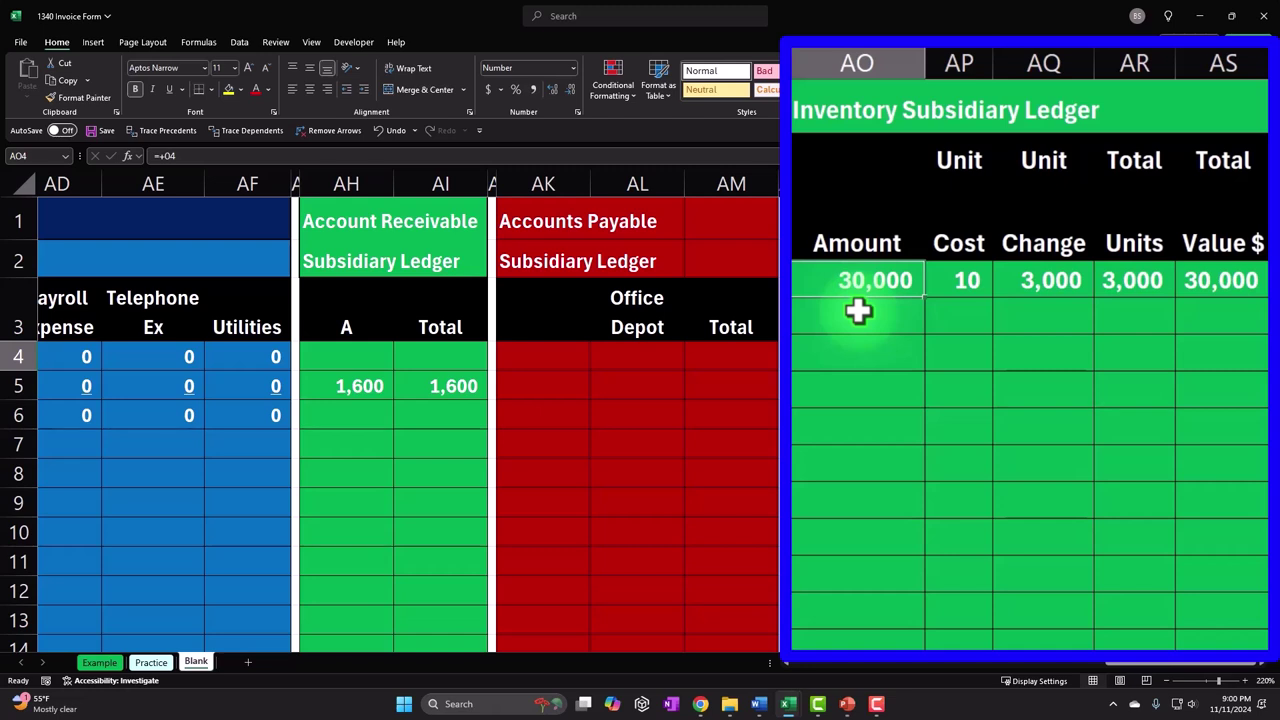
key("Right")
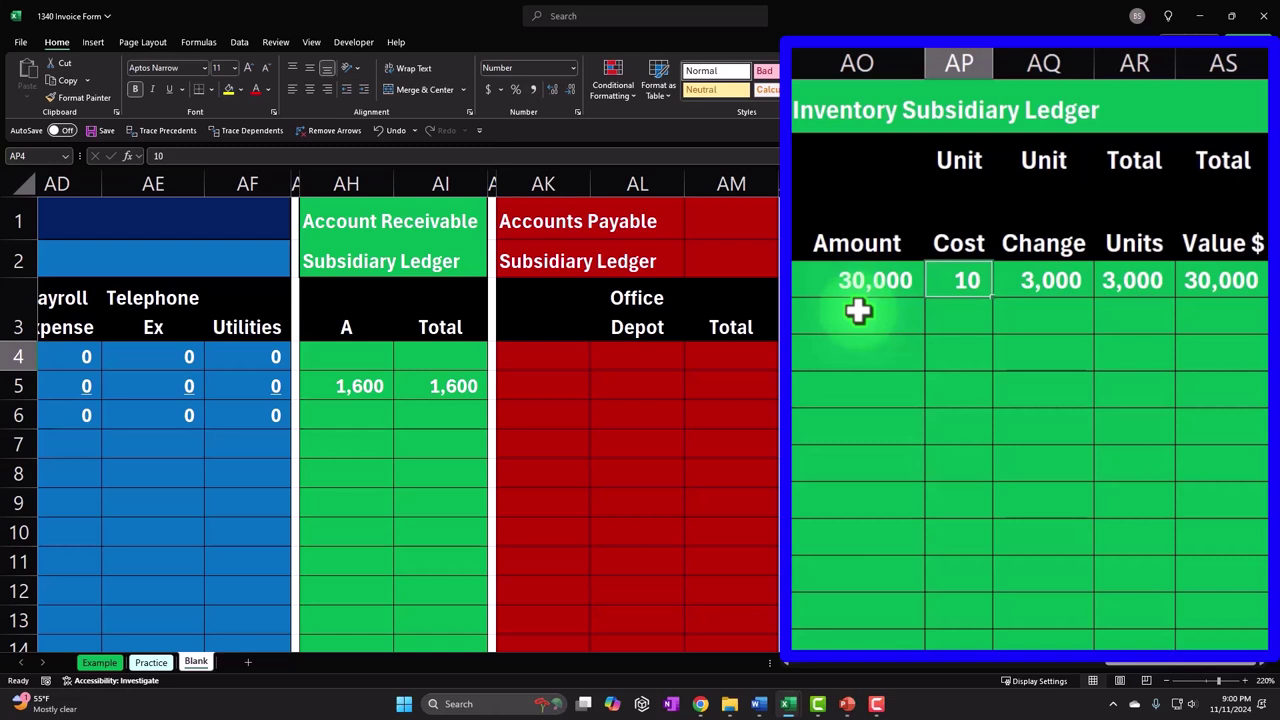
key("Right")
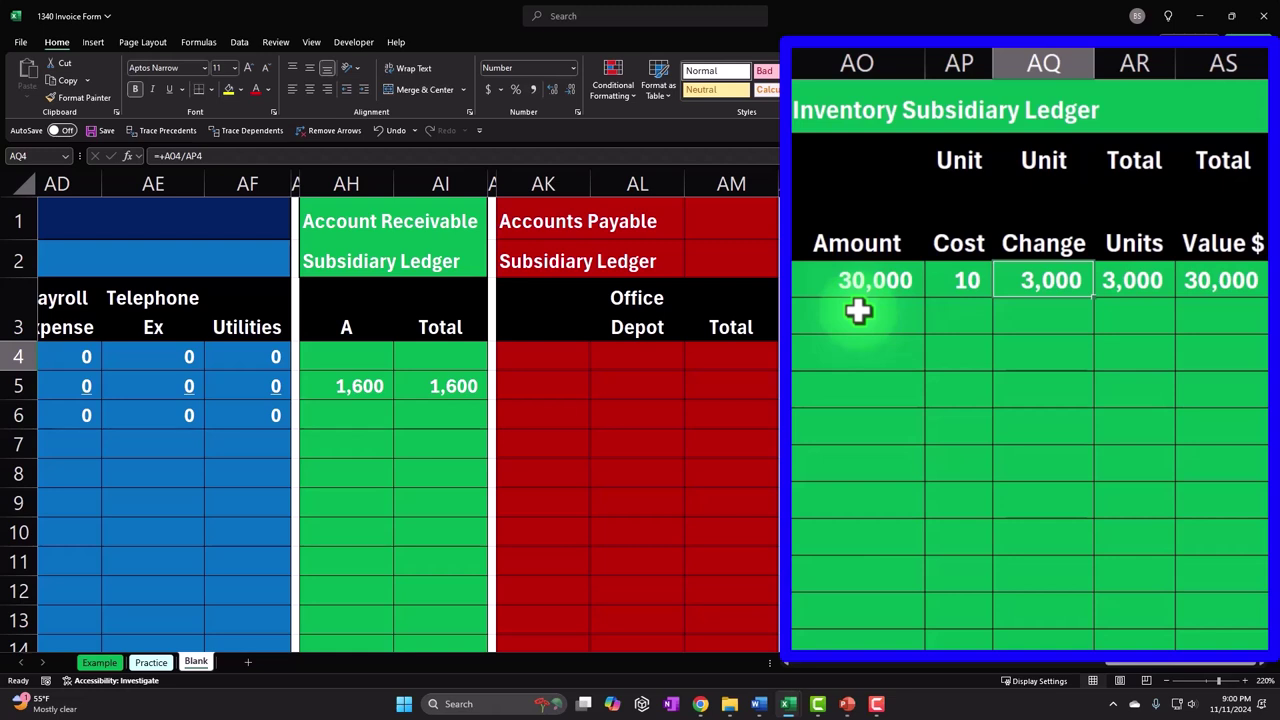
key("Right")
key("Right")
key("Down")
key("Down")
key("Down")
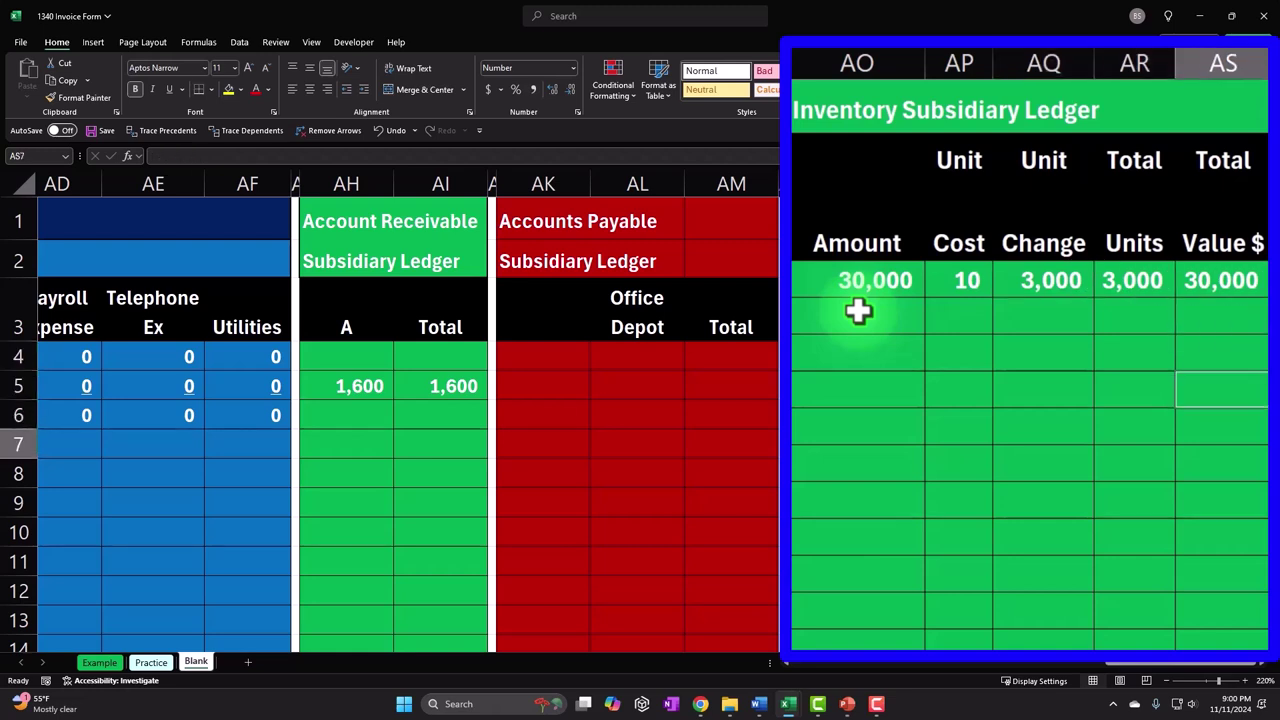
key("Left")
key("Left")
key("Left")
key("Left")
key("Up")
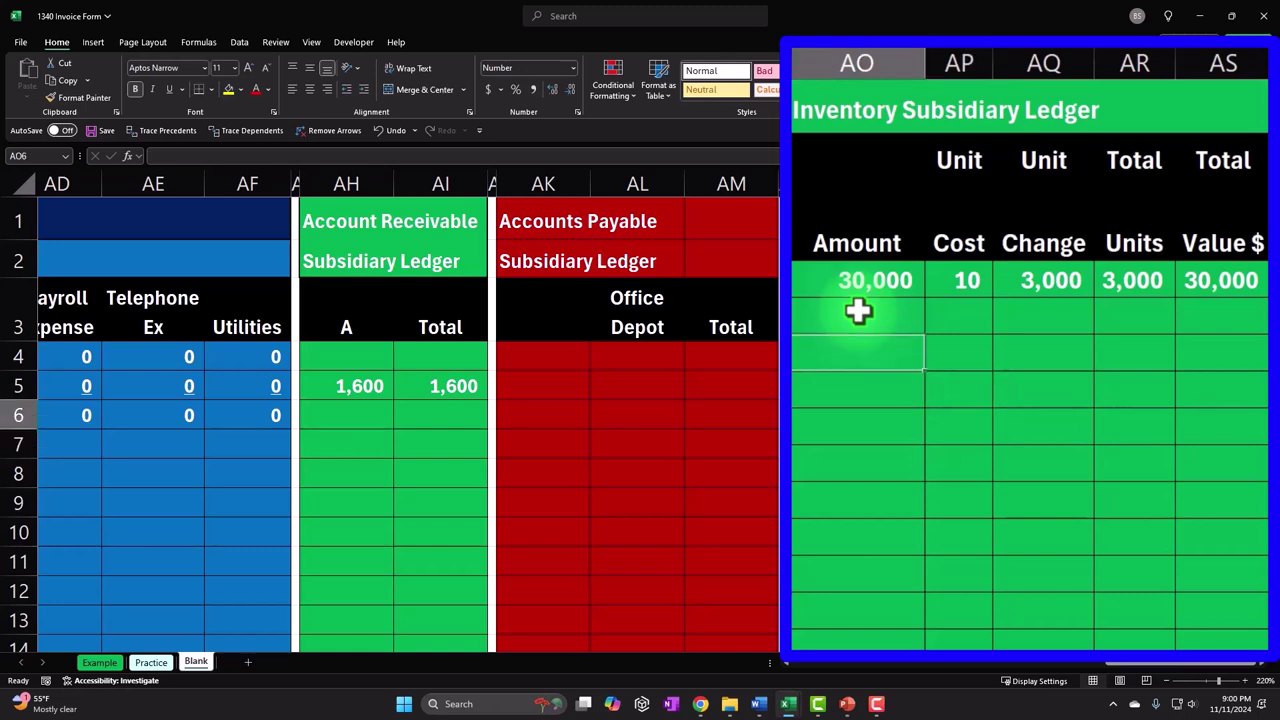
Check the Inventory account column in row 8, and return to the Inventory Subsidiary Ledger
key("Down")
key("Left")
key("Left")
key("Left")
key("Left")
key("Left")
key("Left")
key("Left")
key("Left")
key("Left")
key("Left")
key("Down")
key("Left")
key("Left")
key("Left")
key("Left")
key("Left")
key("Left")
key("Left")
key("Left")
key("Left")
key("Left")
key("Left")
key("Left")
key("Left")
key("Left")
key("Left")
key("Left")
key("Right")
key("Right")
key("Right")
key("Right")
key("Right")
key("Right")
key("Right")
key("Right")
key("Right")
key("Right")
key("Right")
key("Right")
key("Right")
key("Right")
key("Right")
key("Right")
key("Right")
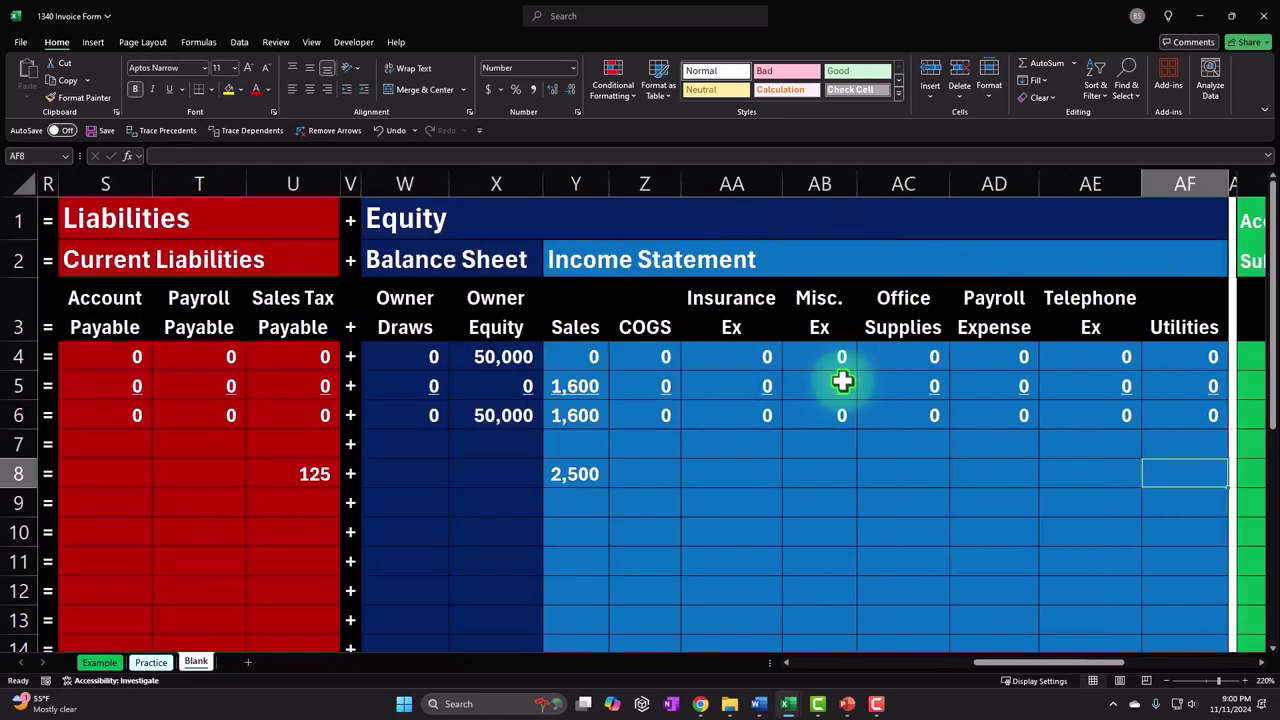
key("Right")
key("Right")
key("Right")
key("Right")
key("Right")
key("Right")
key("Right")
key("Right")
key("Right")
key("Right")
key("Right")
key("Right")
key("Right")
key("Right")
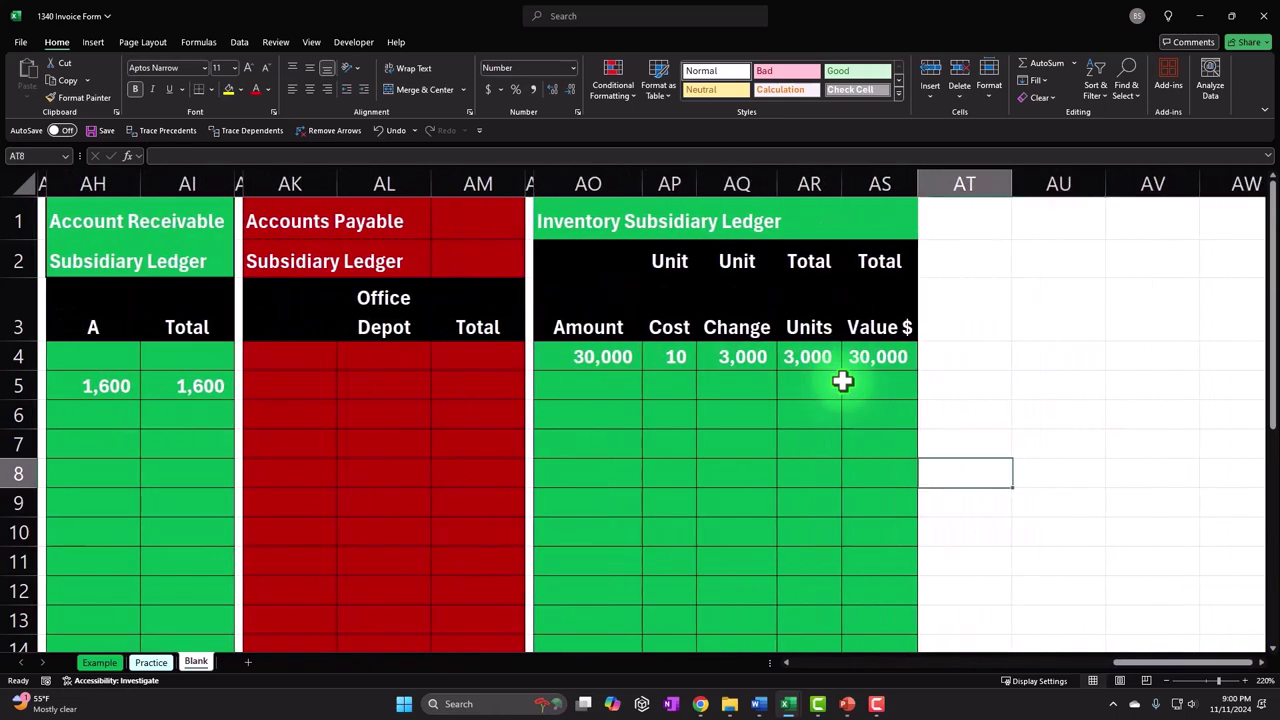
key("Left")
key("Left")
key("Left")
key("Left")
key("Left")
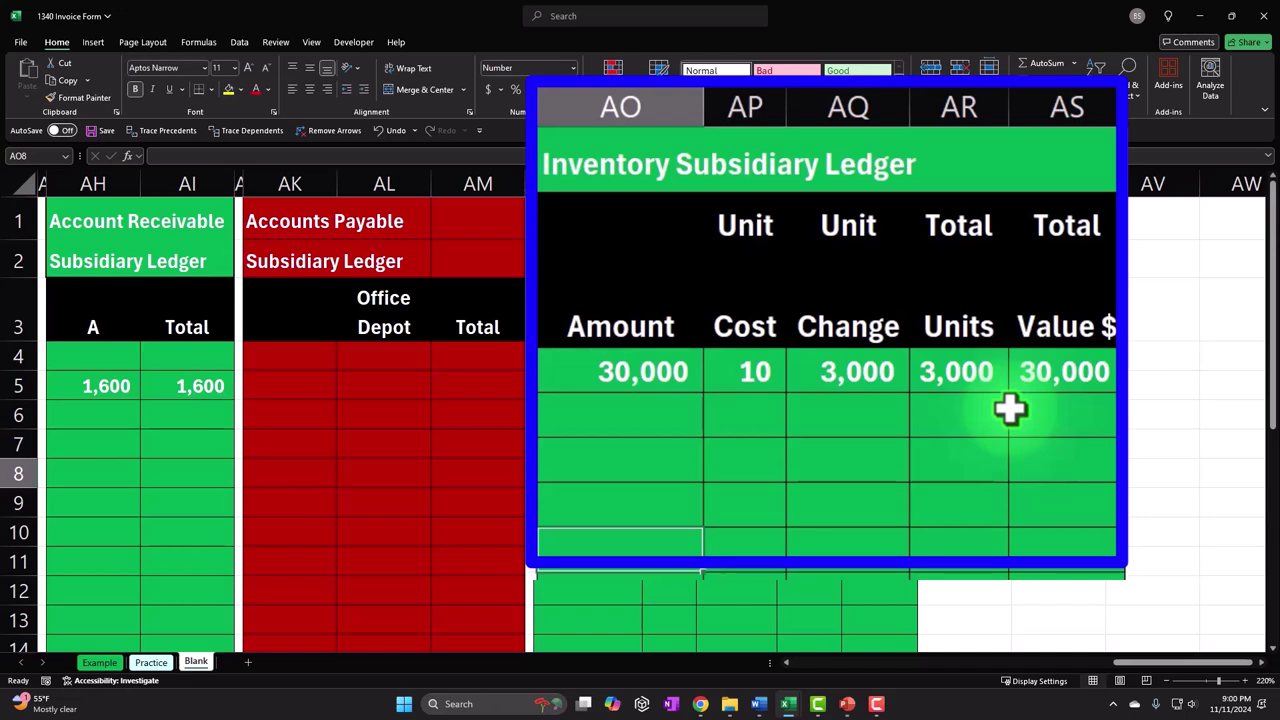
type("+")
key("Left")
key("Left")
key("Left")
key("Left")
key("Left")
key("Left")
key("Left")
key("Left")
key("Left")
key("Left")
key("Left")
key("Left")
key("Left")
key("Left")
key("Left")
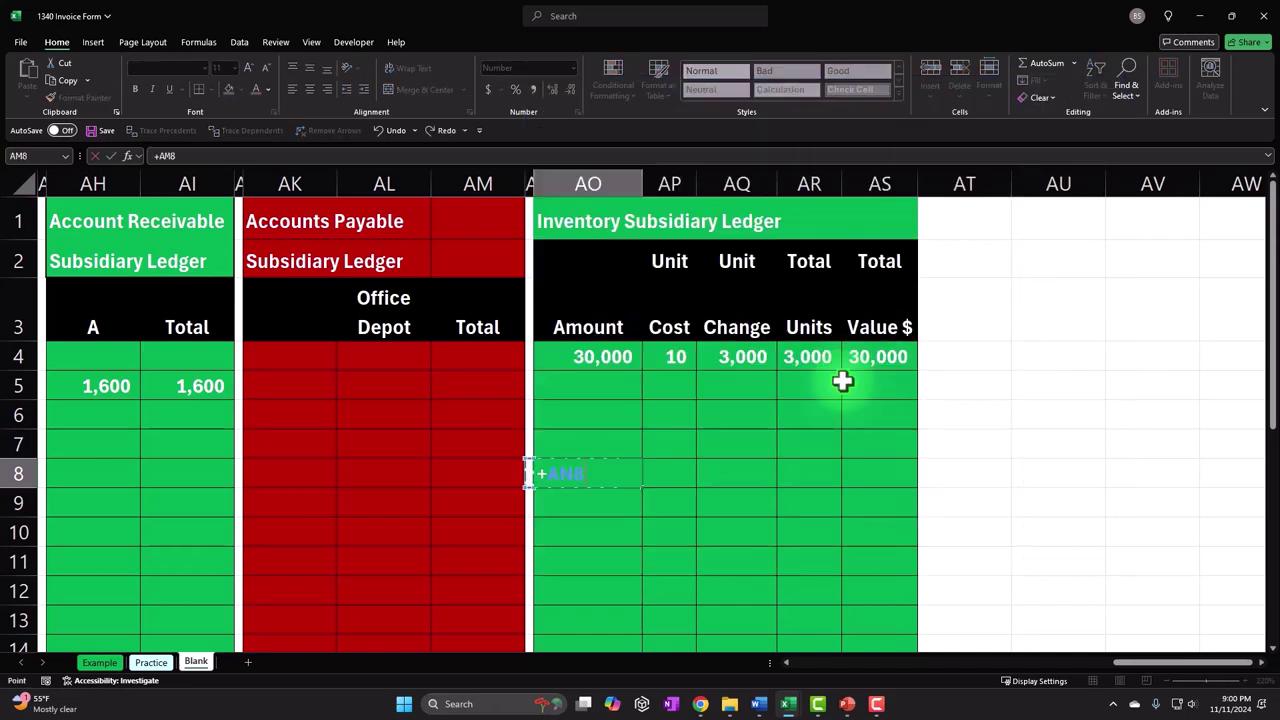
key("Left")
key("Left")
key("Left")
key("Left")
key("Left")
key("Left")
key("Left")
key("Left")
key("Left")
key("Left")
key("Left")
key("Left")
key("Left")
key("Left")
key("Left")
key("Left")
key("Left")
key("Left")
key("Left")
key("Left")
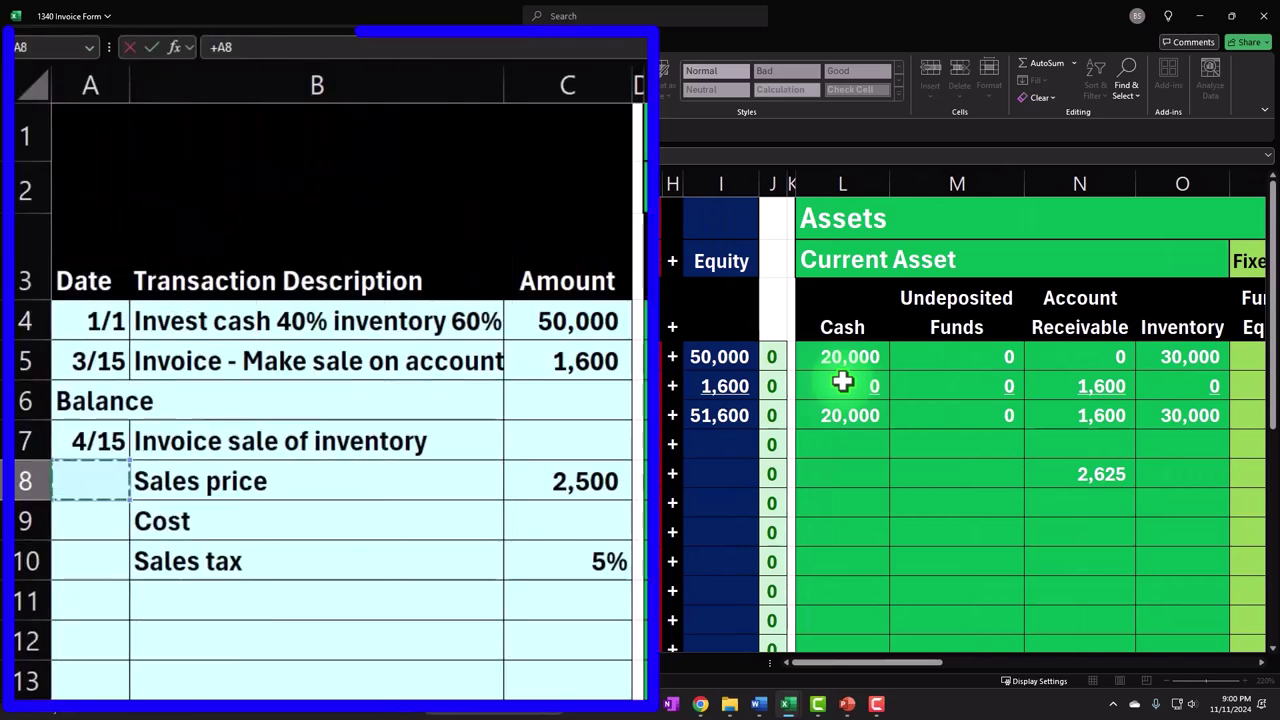
key("Right")
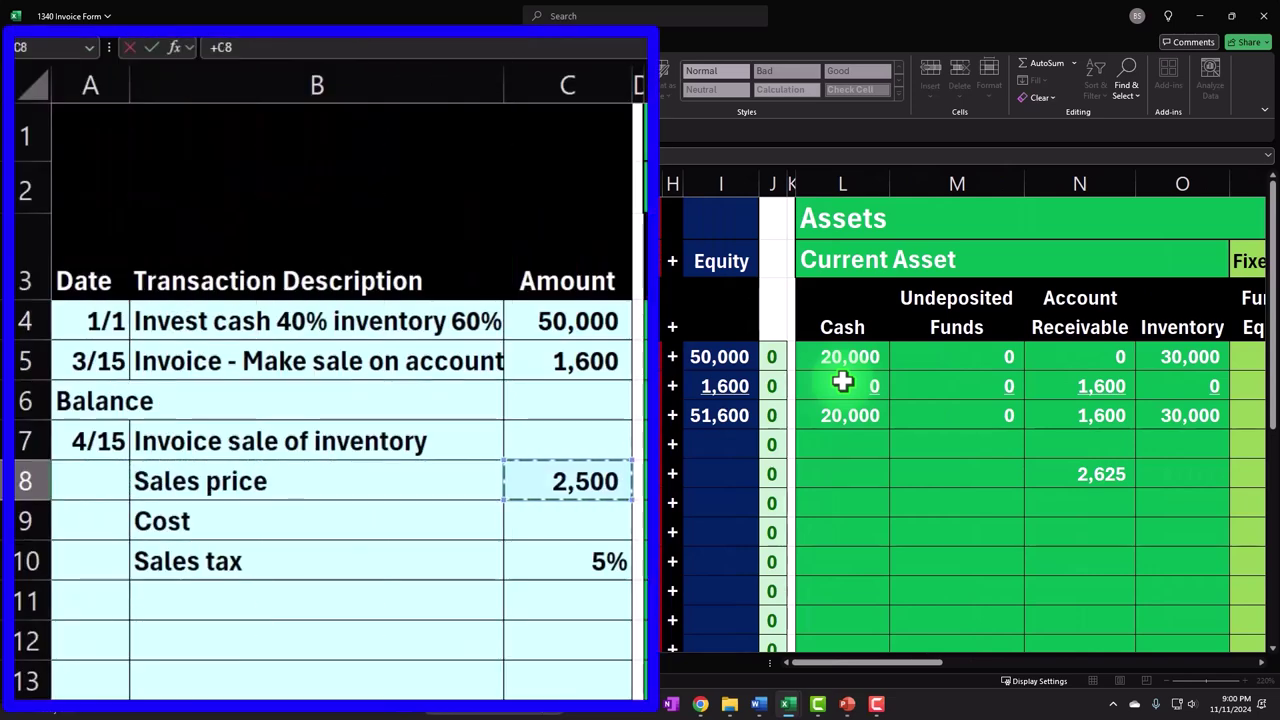
key("Right")
key("Right")
key("Right")
key("Right")
key("Right")
key("Right")
key("Right")
key("Right")
key("Right")
key("Right")
key("Right")
key("Right")
key("Right")
key("Right")
key("Right")
key("Right")
key("Right")
key("Right")
key("Right")
key("Right")
key("Right")
key("Right")
key("Right")
key("Right")
key("Right")
key("Right")
key("Right")
key("Right")
key("Right")
key("Right")
key("Right")
key("Right")
key("Right")
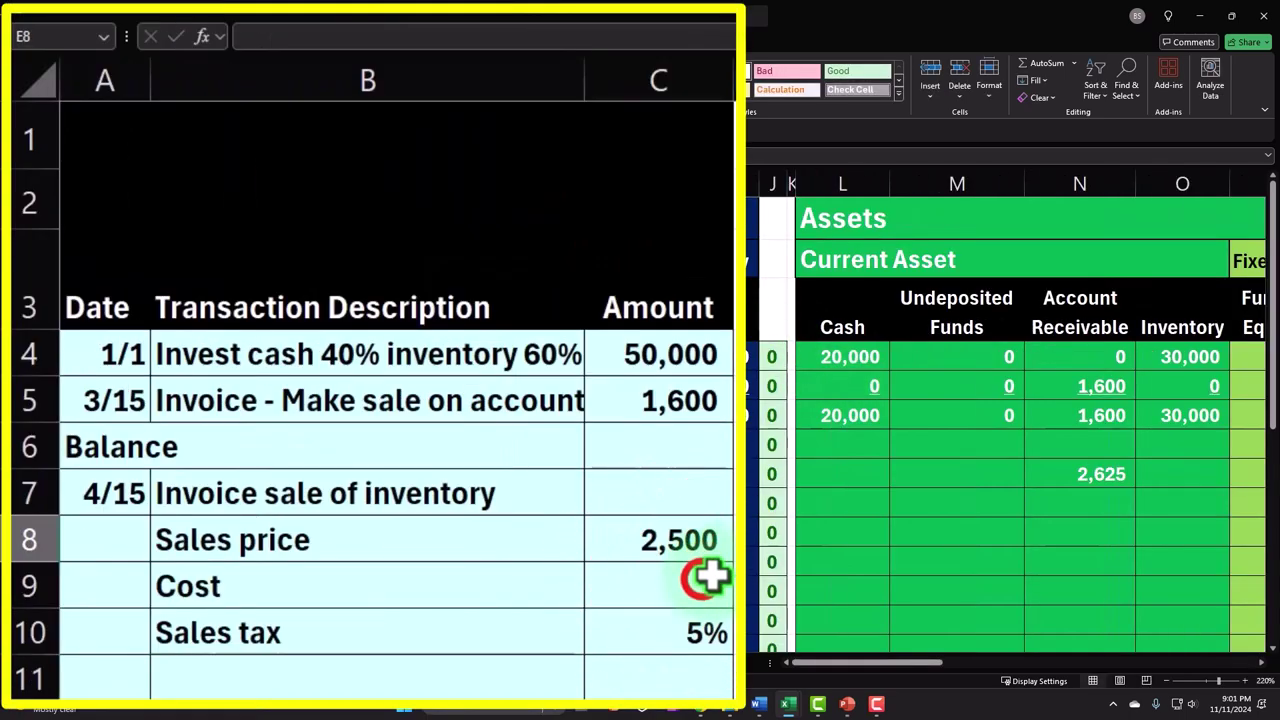
Enter 2000 as the inventory sale's Cost amount in cell C9
left_click(696, 575)
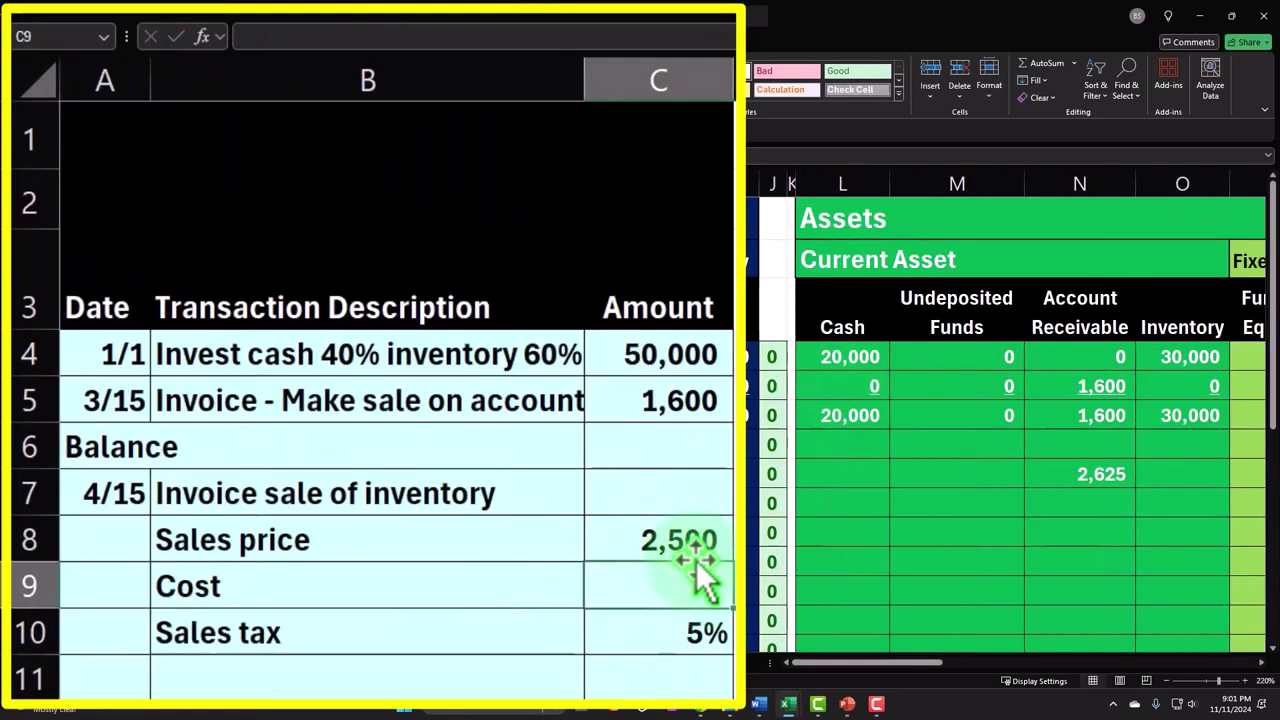
type("2000")
key("Return")
Link the Inventory Subsidiary Ledger's Amount cell AO9 to the cost in C9 with the formula +C9
key("Up")
key("Right")
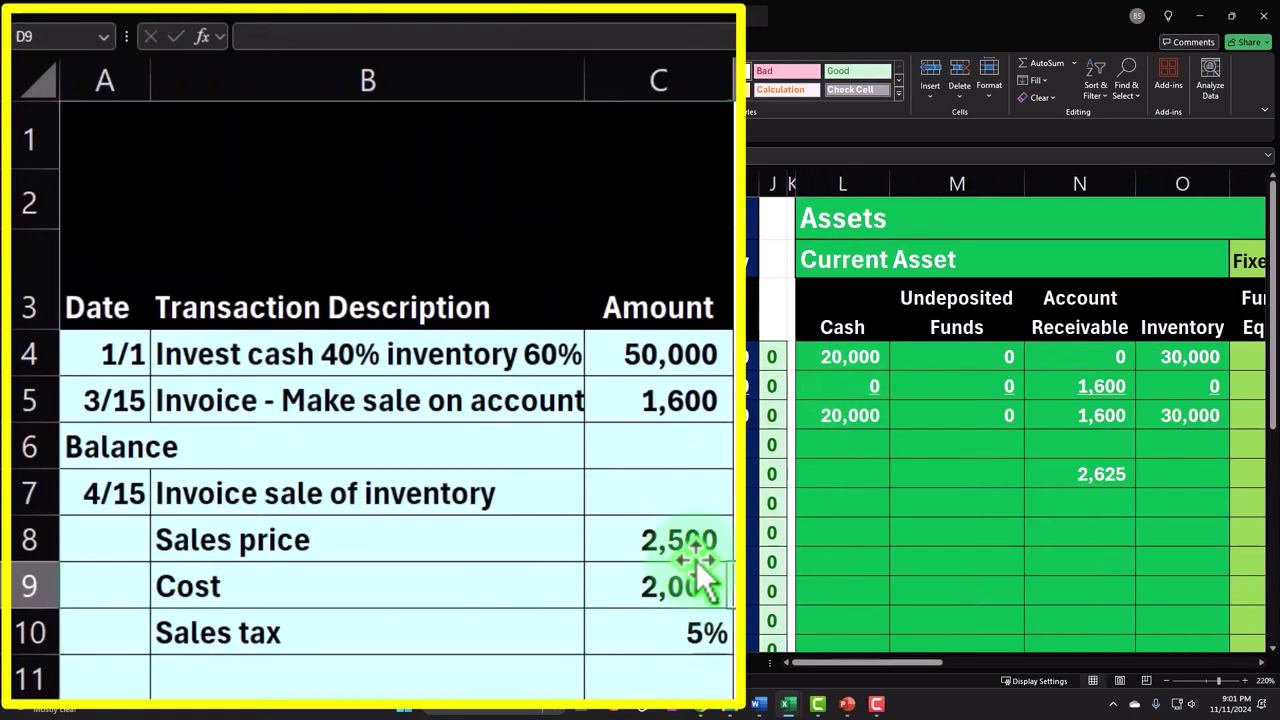
key("Right")
key("Right")
key("Right")
key("Right")
key("Right")
key("Right")
key("Right")
key("Right")
key("Right")
key("Right")
key("Right")
key("Right")
key("Right")
key("Right")
key("Right")
key("Right")
key("Right")
key("Right")
key("Right")
key("Right")
key("Right")
key("Right")
key("Right")
key("Right")
key("Right")
key("Right")
key("Right")
key("Right")
key("Right")
key("Right")
key("Right")
key("Left")
key("Left")
key("Left")
key("Left")
key("Left")
key("Left")
key("Left")
type("+")
key("Left")
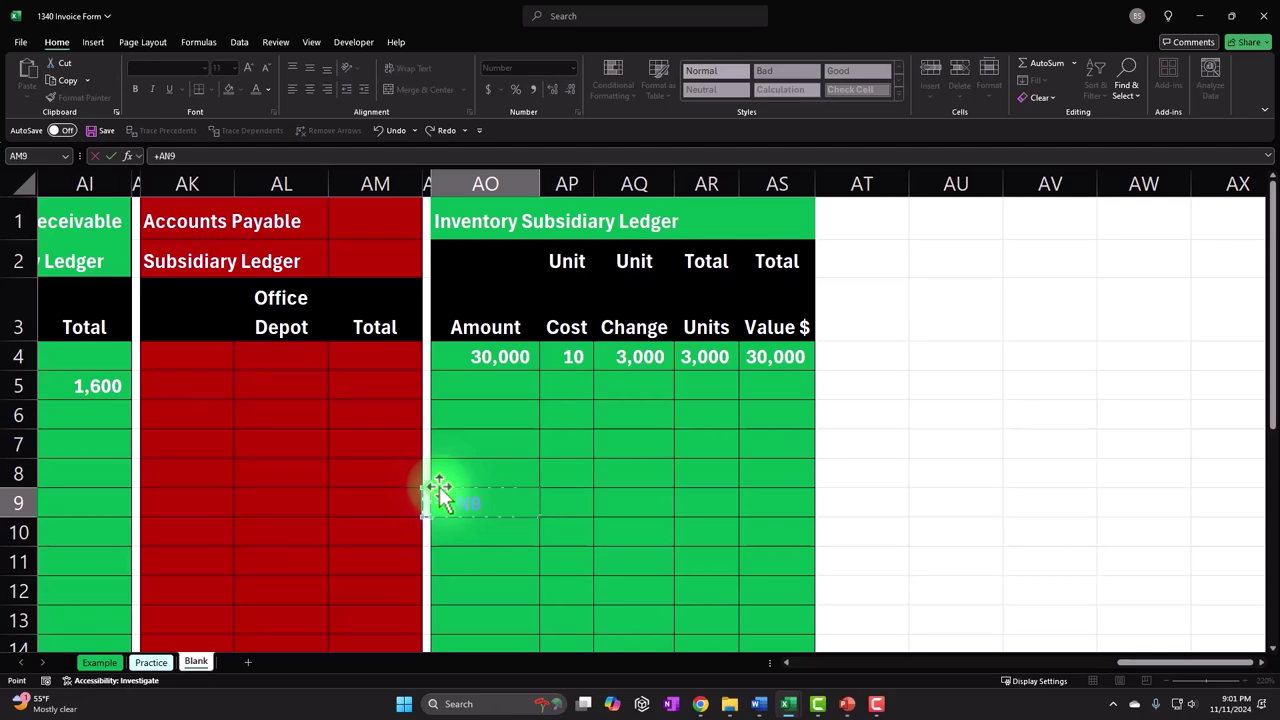
key("Left")
key("Left")
key("Left")
key("Left")
key("Left")
key("Left")
key("Left")
key("Left")
key("Left")
key("Left")
key("Left")
key("Left")
key("Left")
key("Left")
key("Left")
key("Left")
key("Left")
key("Left")
key("Left")
key("Left")
key("Right")
key("Return")
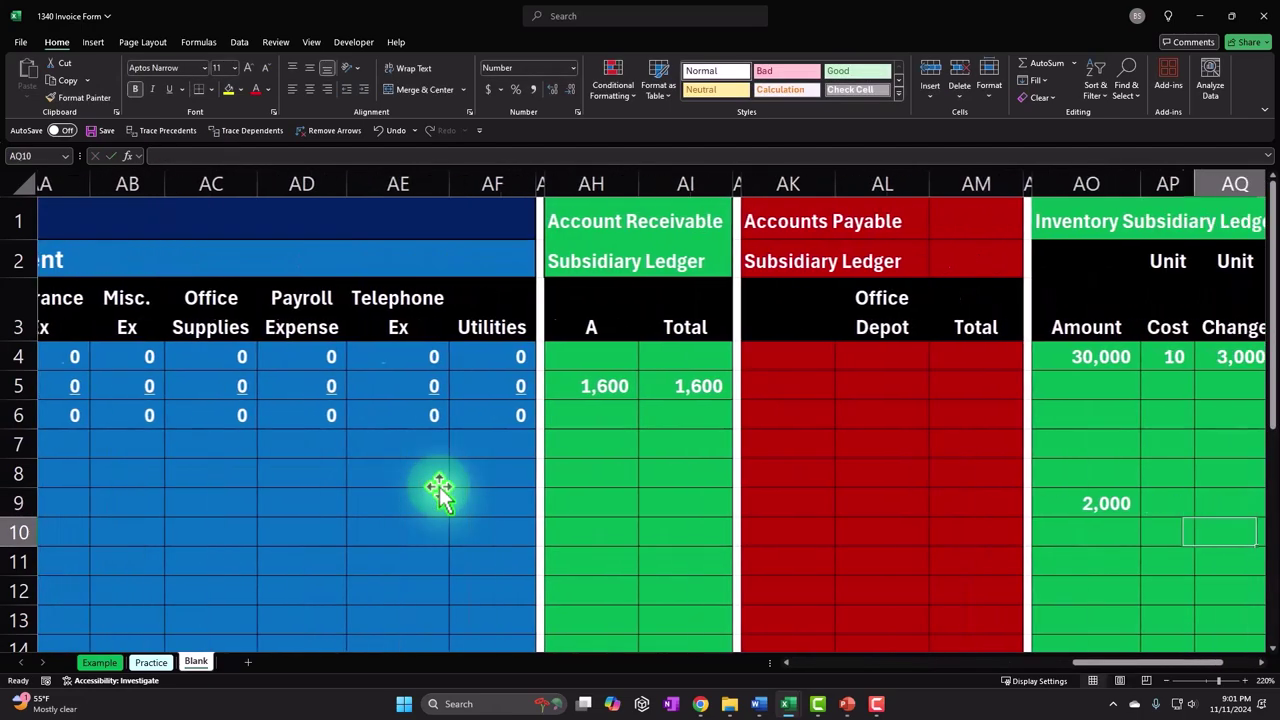
Link the Unit Cost in AP9 to the opening line's unit cost in AP4, and select Unit Change cell AQ9
key("Left")
key("Left")
key("Left")
key("Left")
key("Up")
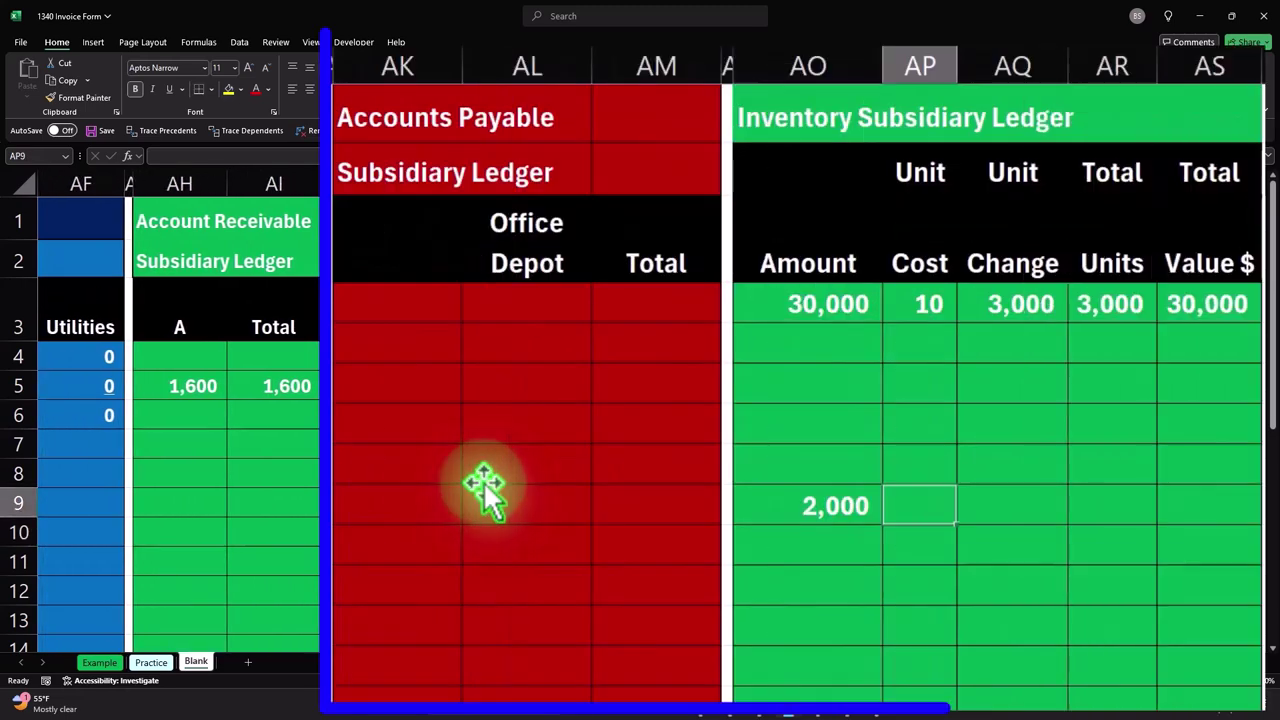
type("+")
key("Up")
key("Up")
key("Up")
key("Up")
key("Return")
key("Up")
key("Right")
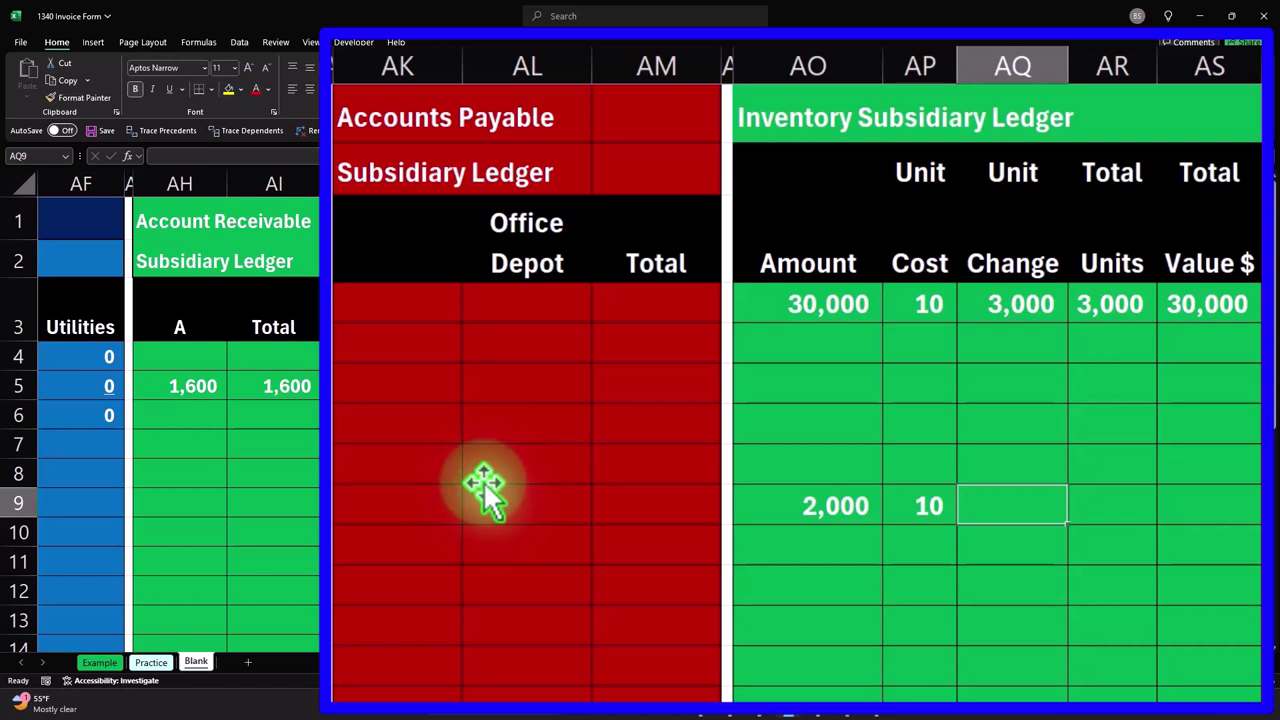
Calculate the sale's Unit Change in AQ9 by dividing the Amount by the Unit Cost with the formula =AO9/AP9
type("=")
key("Left")
key("Left")
type("/")
key("Left")
key("Return")
key("Up")
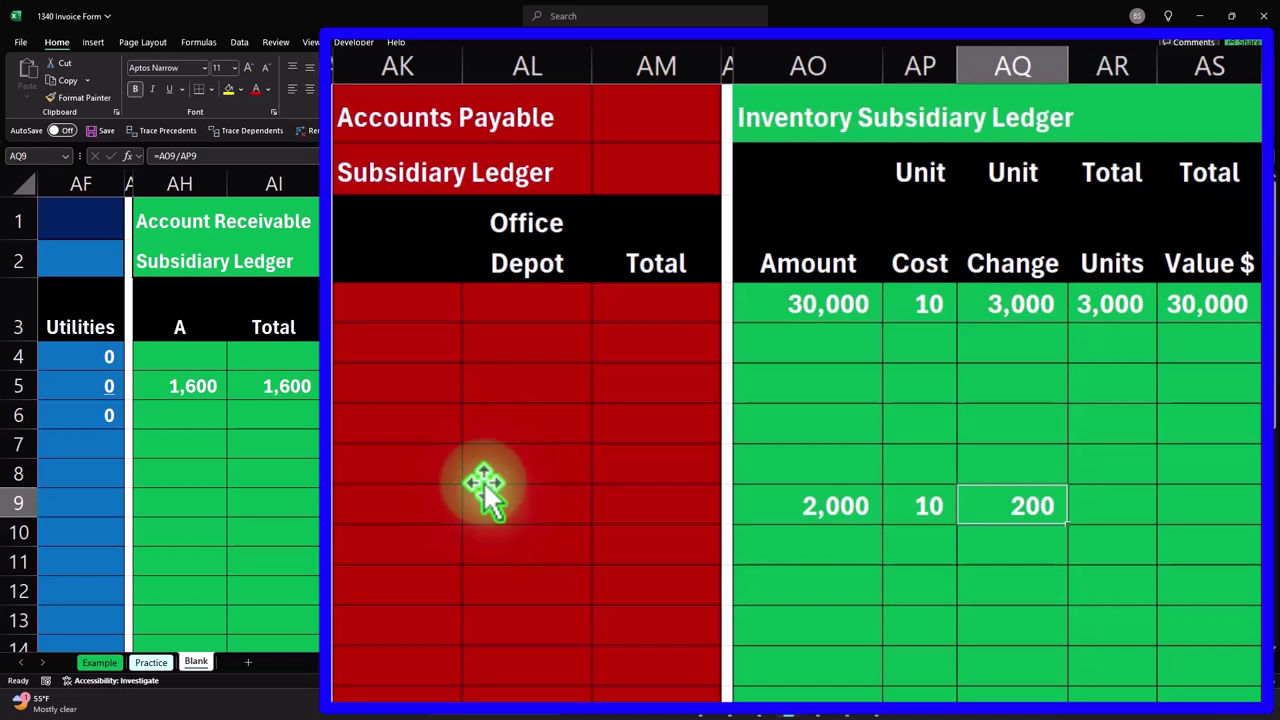
Make the Inventory Subsidiary Ledger's Amount in AO9 negative by changing its formula to =-C9, and select Total Units cell AR9
key("Left")
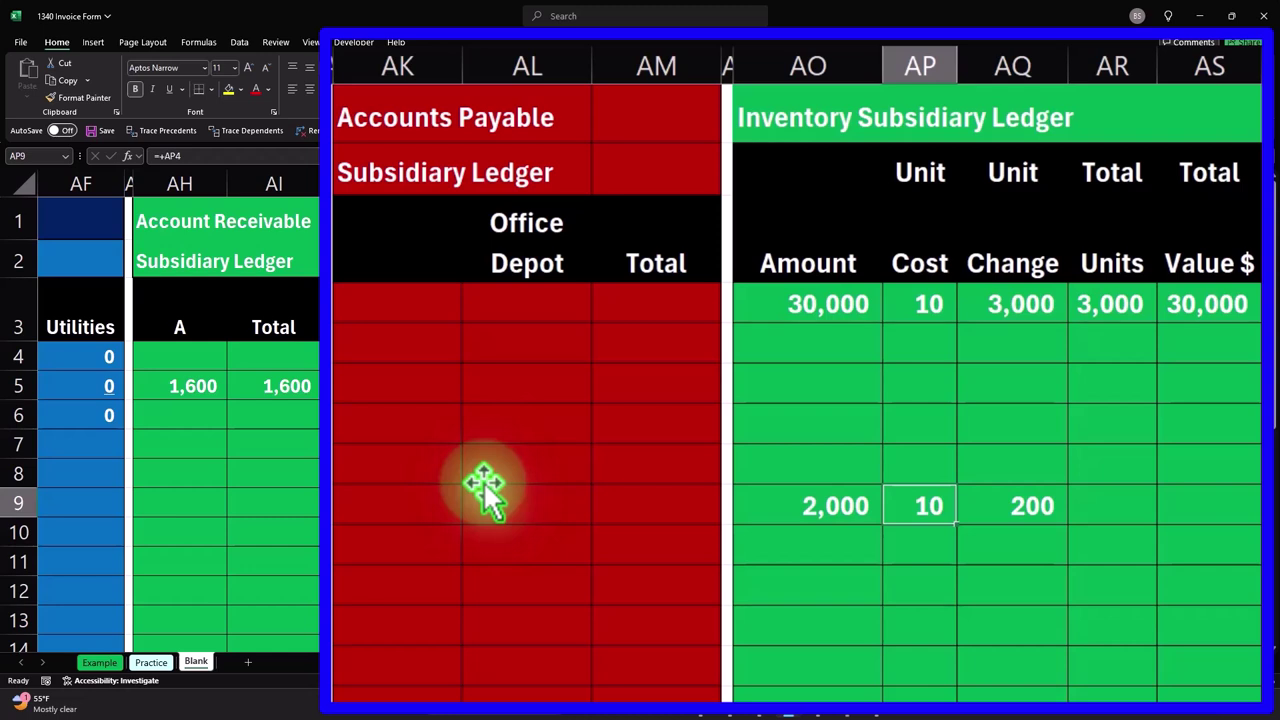
key("Left")
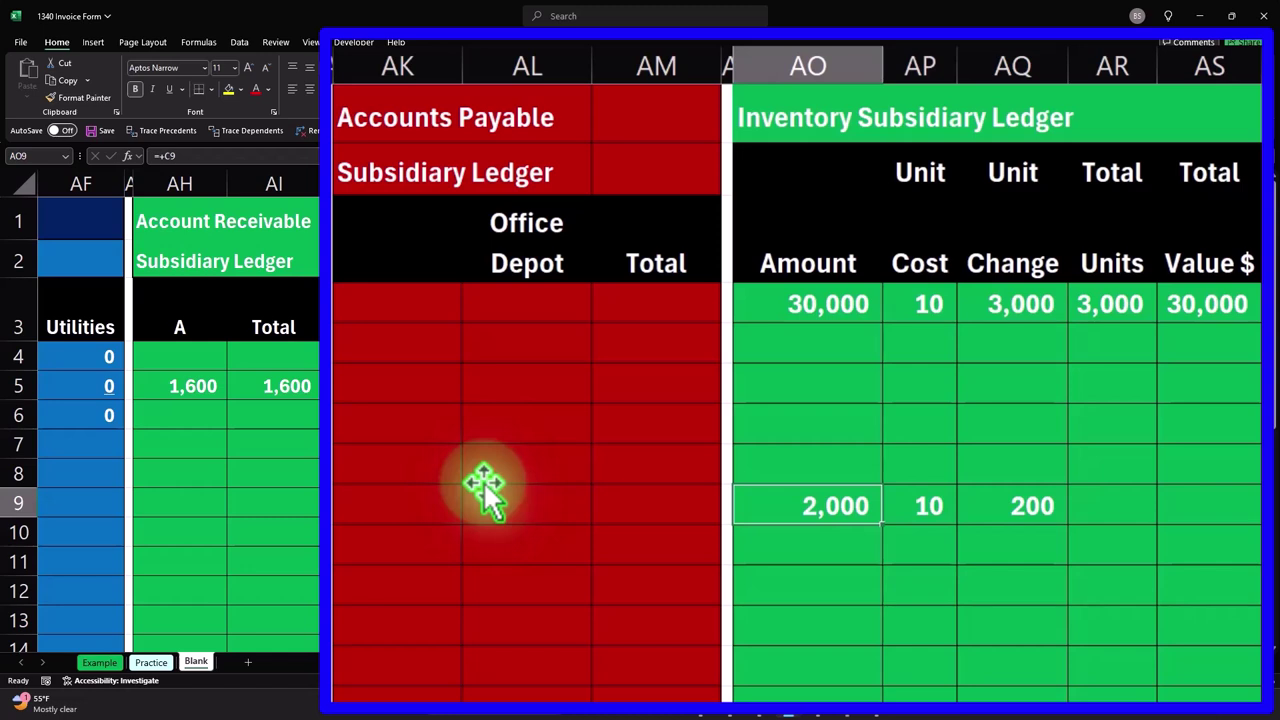
key("Right")
key("Right")
key("Right")
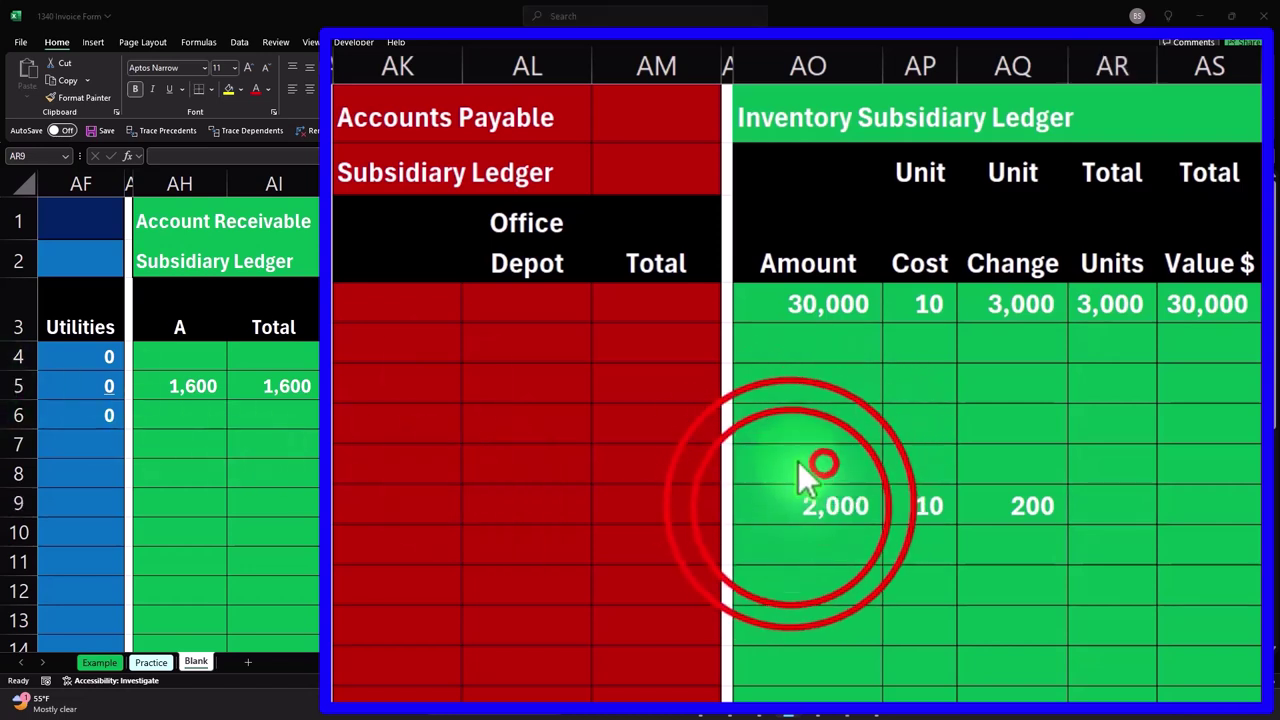
left_click(810, 525)
type("=+C9")
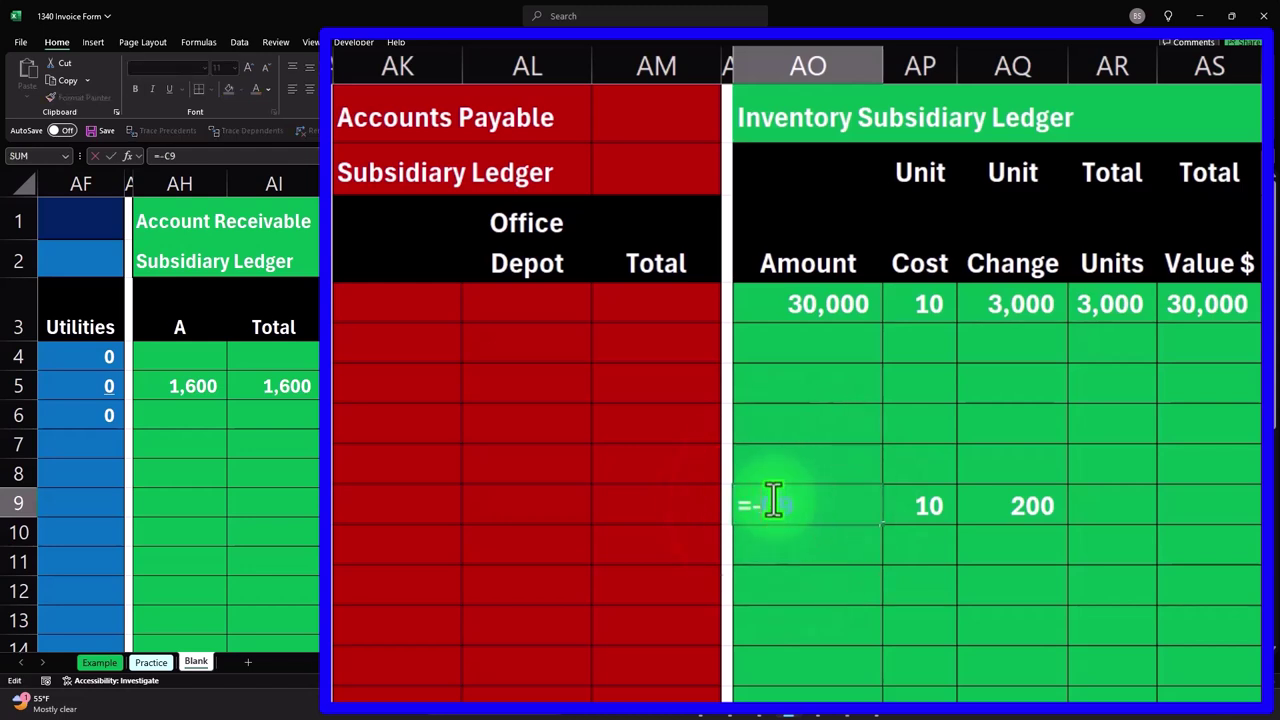
key("Return")
key("Up")
key("Right")
key("Right")
key("Right")
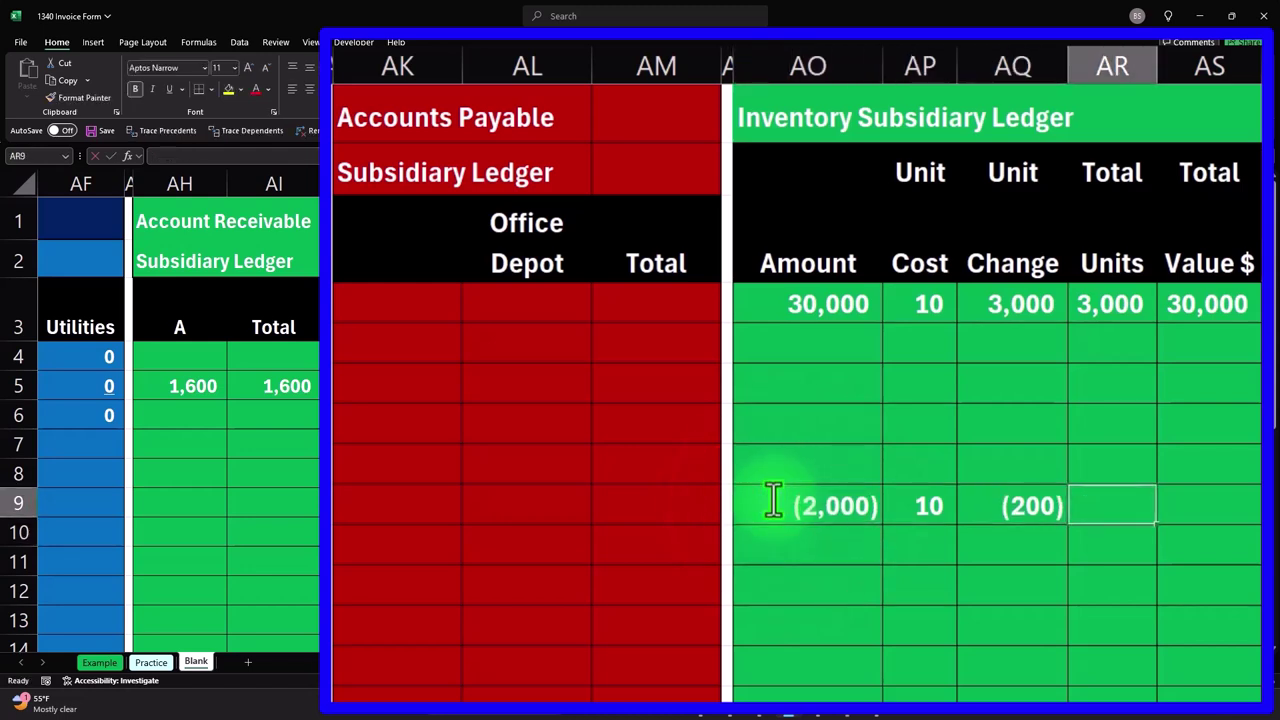
Calculate Total Units in AR9 by adding the sale's unit change to the opening units with the formula +AR4+AQ9
type("+")
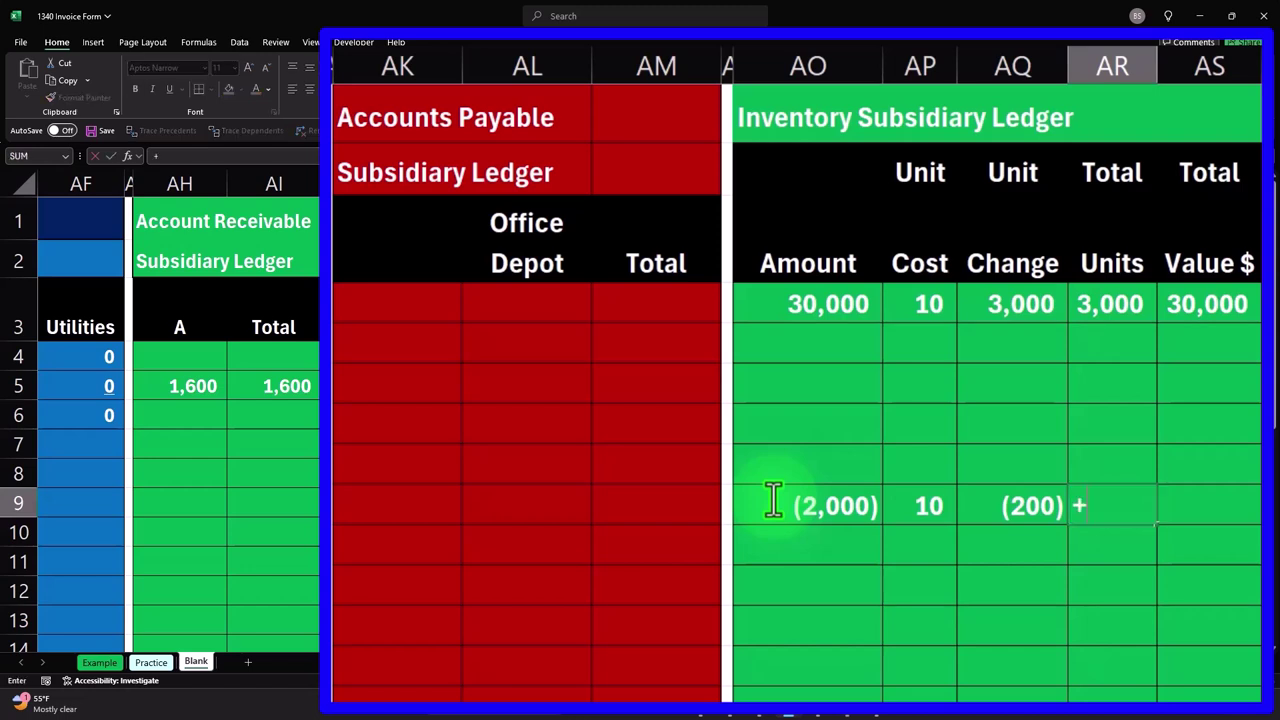
key("Up")
key("Up")
key("Up")
key("Up")
key("Up")
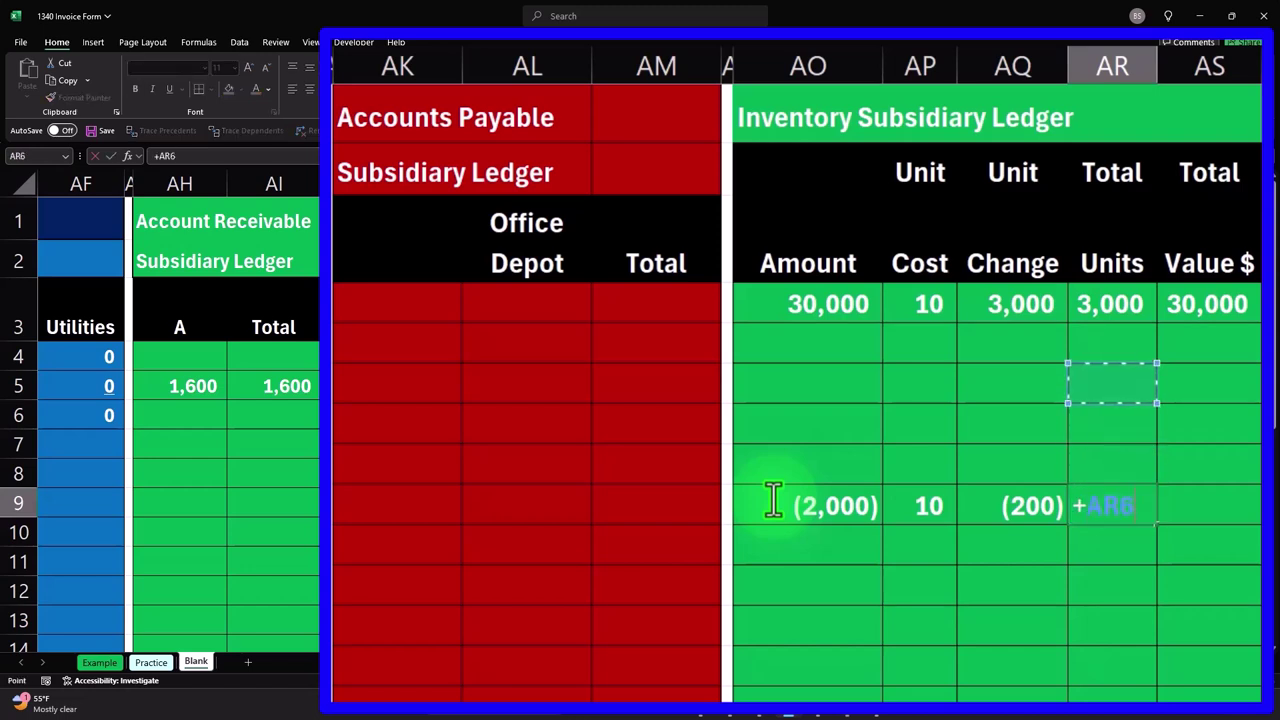
type("+")
key("Left")
key("Return")
key("Up")
Compare the opening line's Total Units and Total Value in row 4 with the sale's units in row 9
key("Right")
key("Up")
key("Up")
key("Up")
key("Up")
key("Up")
key("Left")
key("Down")
key("Down")
key("Down")
key("Down")
key("Down")
key("Left")
Calculate Total Value in AS9 by multiplying Total Units by Unit Cost with the formula =AR9*AP9
key("Right")
key("Right")
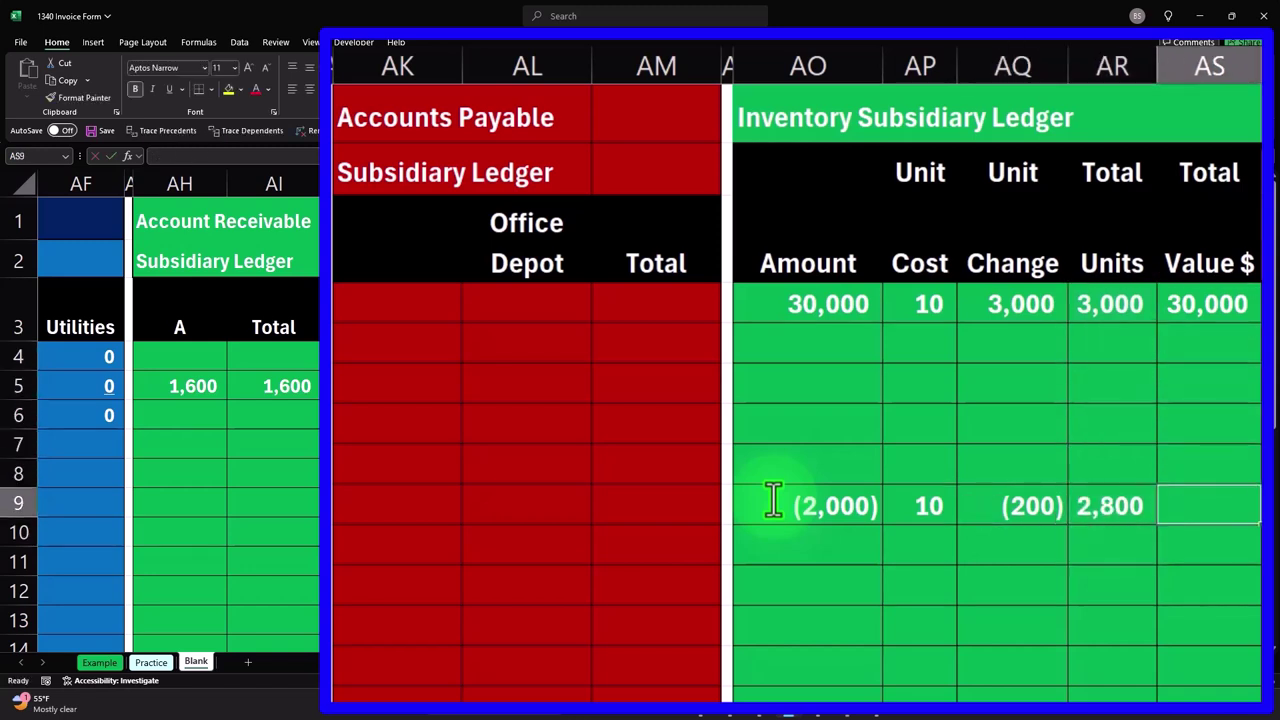
type("=")
key("Left")
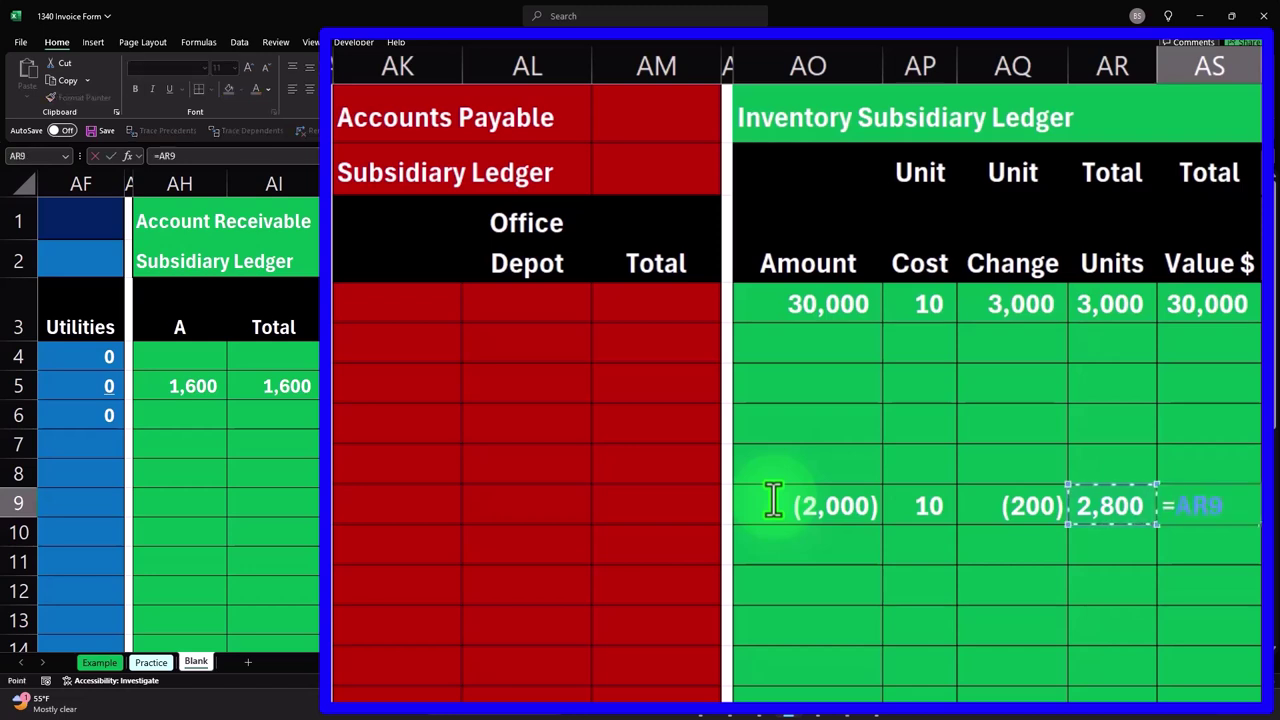
type("*")
key("Left")
key("Left")
key("Left")
key("Return")
key("Up")
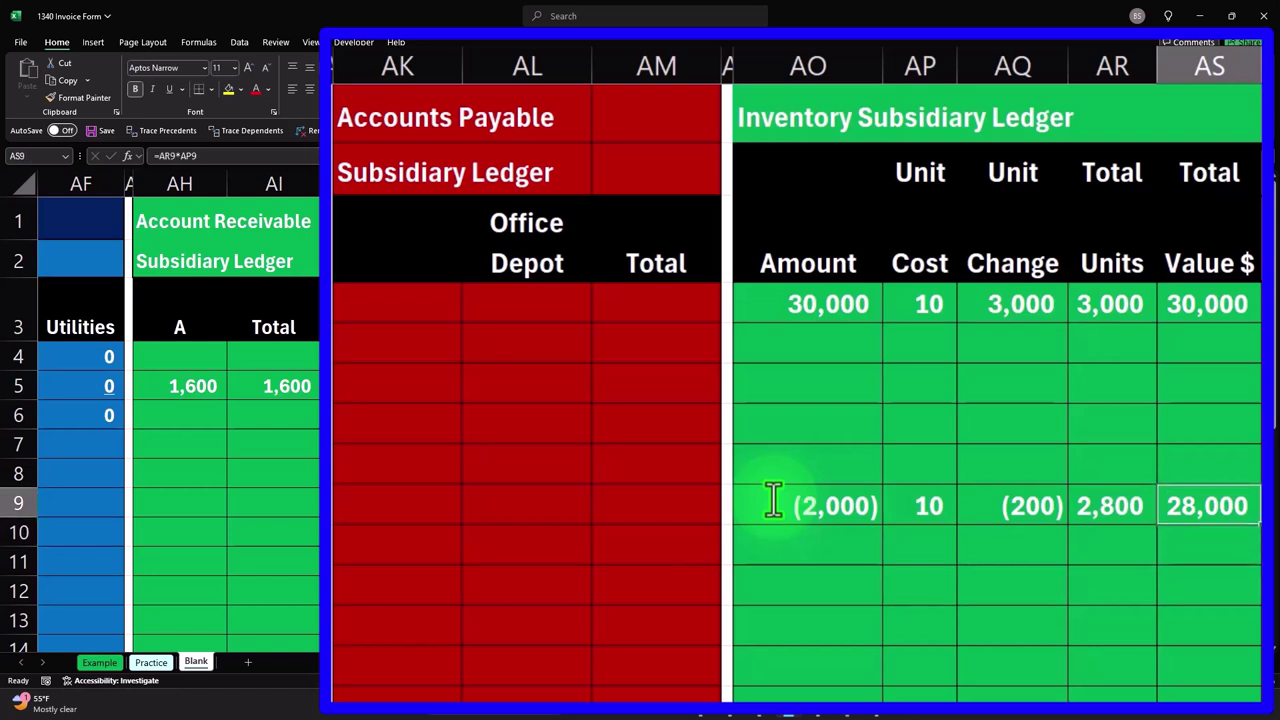
Return from the Inventory Subsidiary Ledger to the Inventory account column in the Assets section
key("Left")
key("Left")
key("Left")
key("Left")
key("Left")
key("Left")
key("Left")
key("Left")
key("Left")
key("Left")
key("Left")
key("Left")
key("Left")
key("Left")
key("Left")
key("Left")
key("Left")
key("Left")
key("Left")
key("Left")
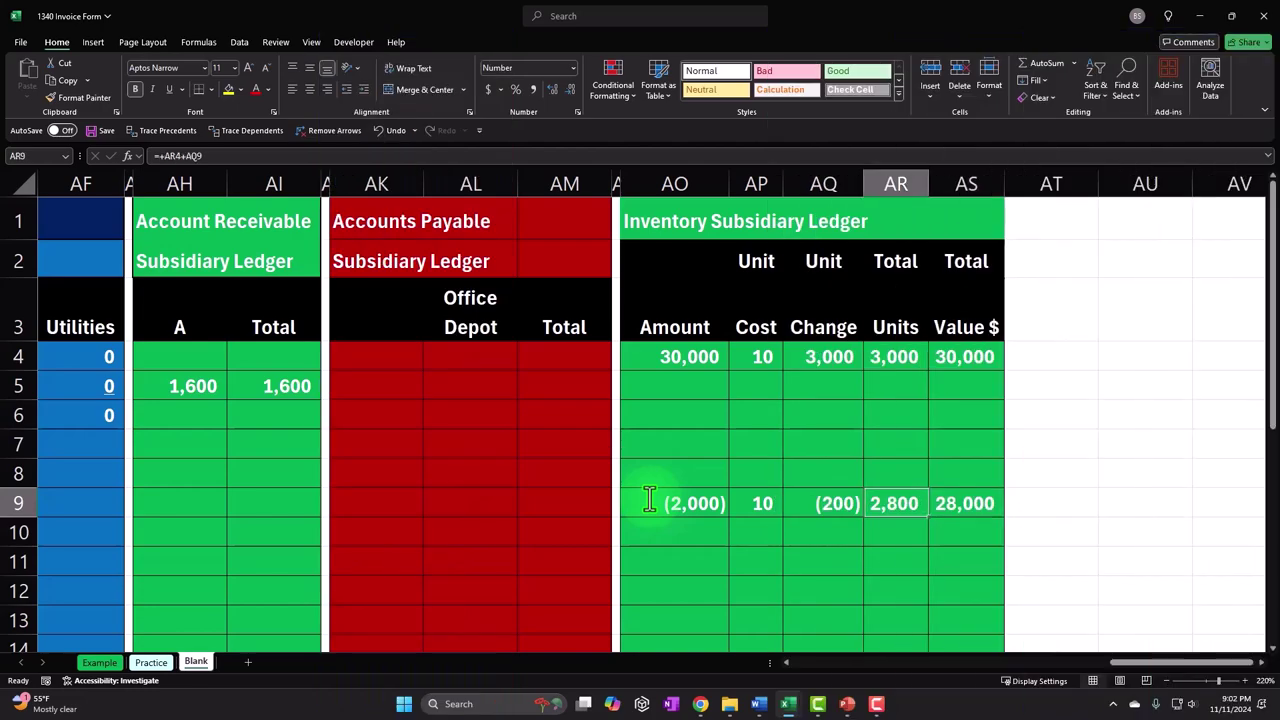
key("Left")
key("Left")
key("Left")
key("Left")
key("Left")
key("Left")
key("Left")
key("Left")
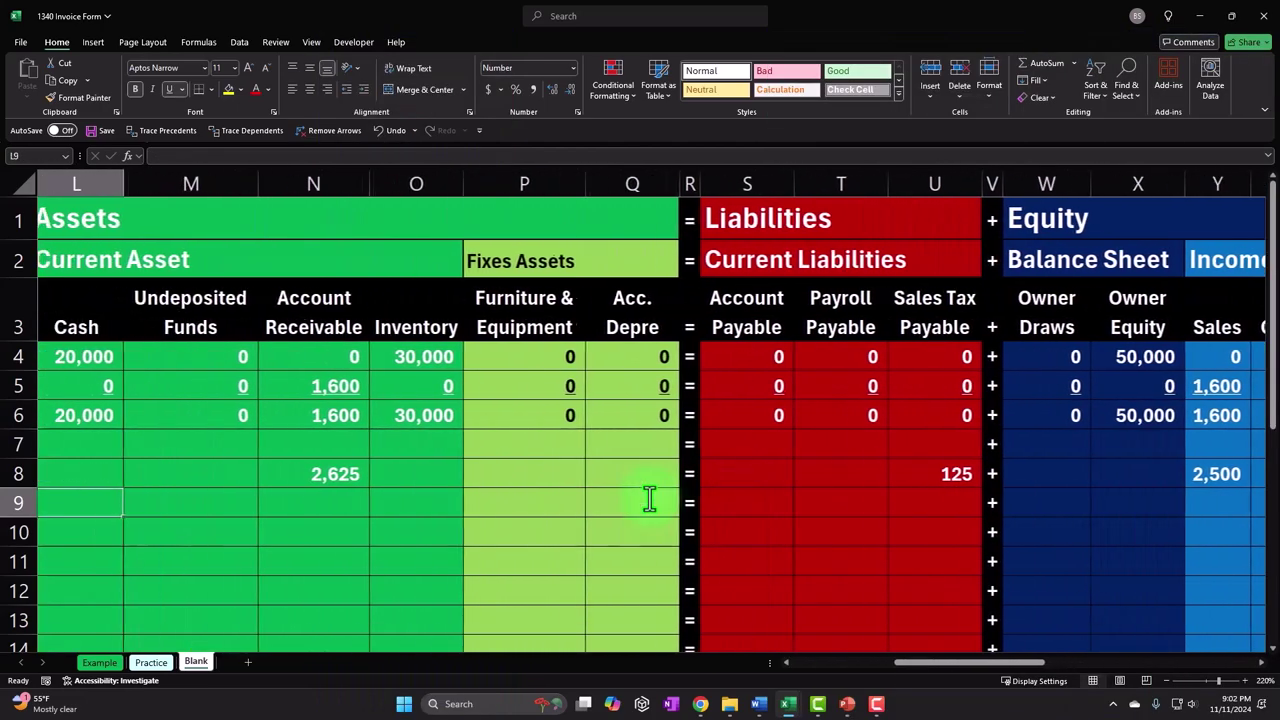
key("Right")
key("Right")
key("Right")
key("Right")
key("Right")
key("Right")
key("Right")
key("Right")
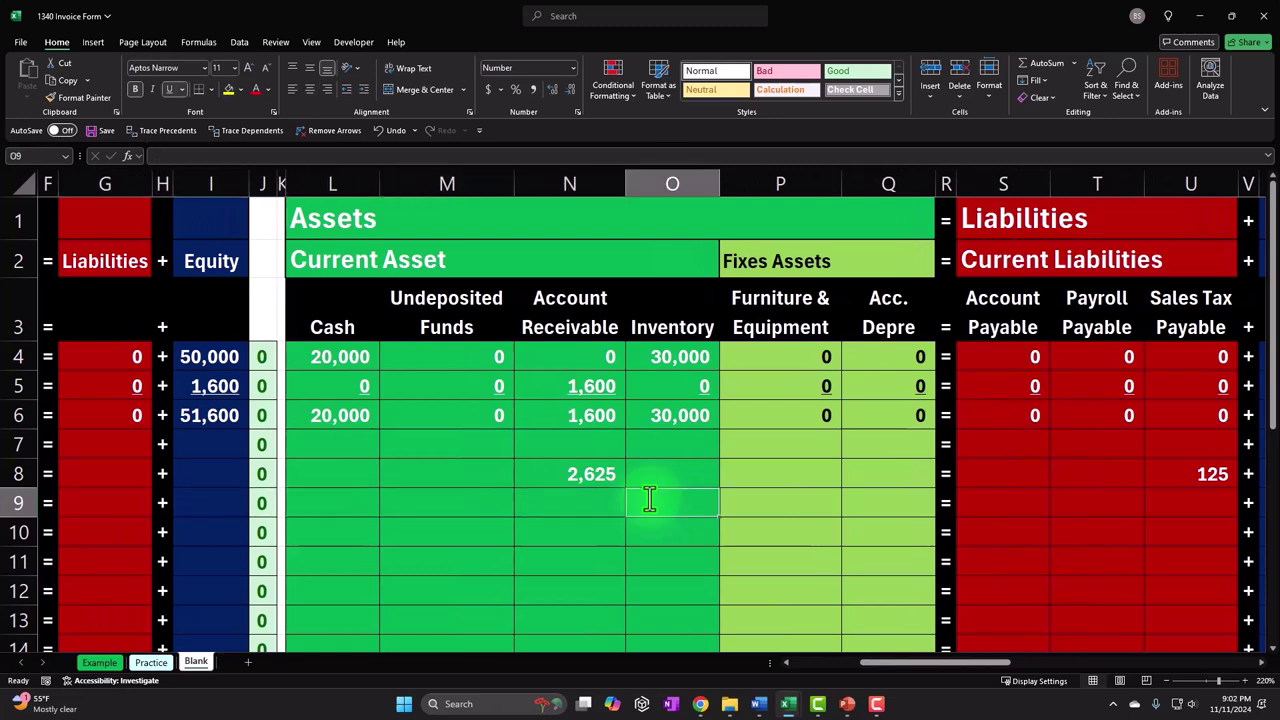
Review the invoice's sales price, cost and sales tax lines in rows 8 to 10 alongside the current asset accounts
key("Left")
key("Left")
key("Left")
key("Left")
key("Left")
key("Left")
key("Left")
key("Left")
key("Left")
key("Left")
key("Left")
key("Left")
key("Left")
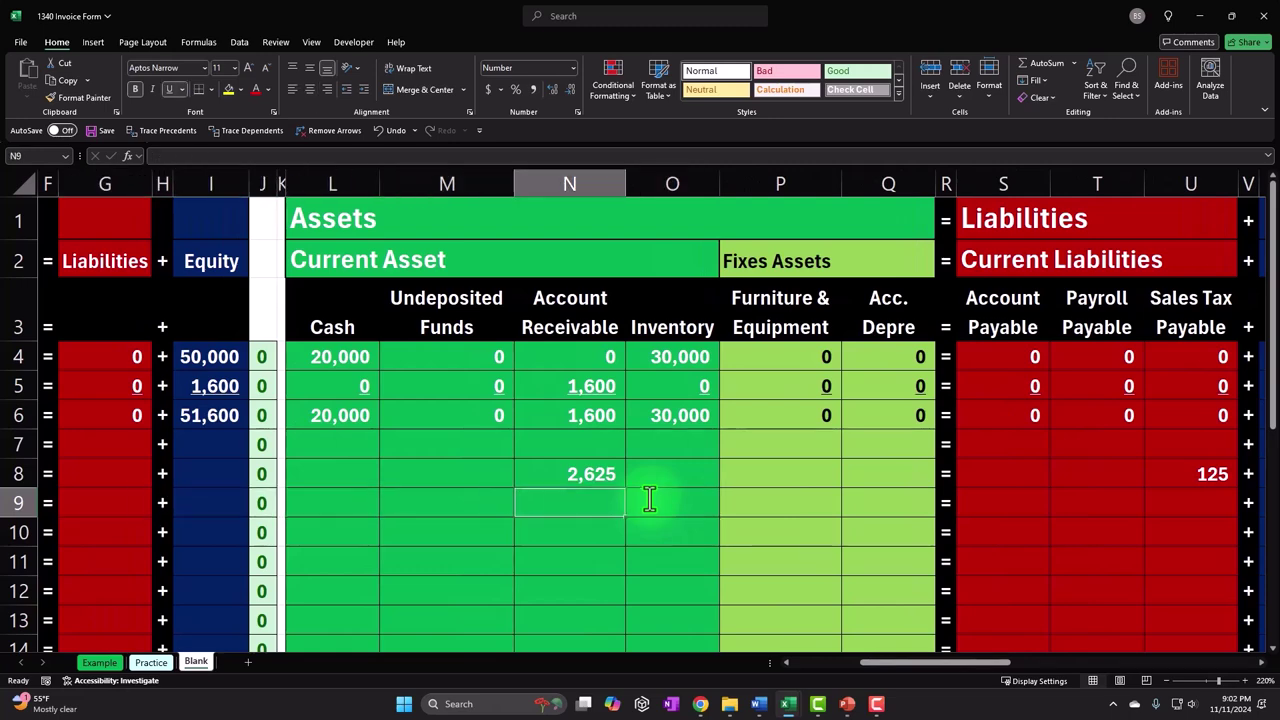
key("Right")
key("Right")
key("Right")
key("Right")
key("Right")
key("Right")
key("Right")
key("Right")
key("Right")
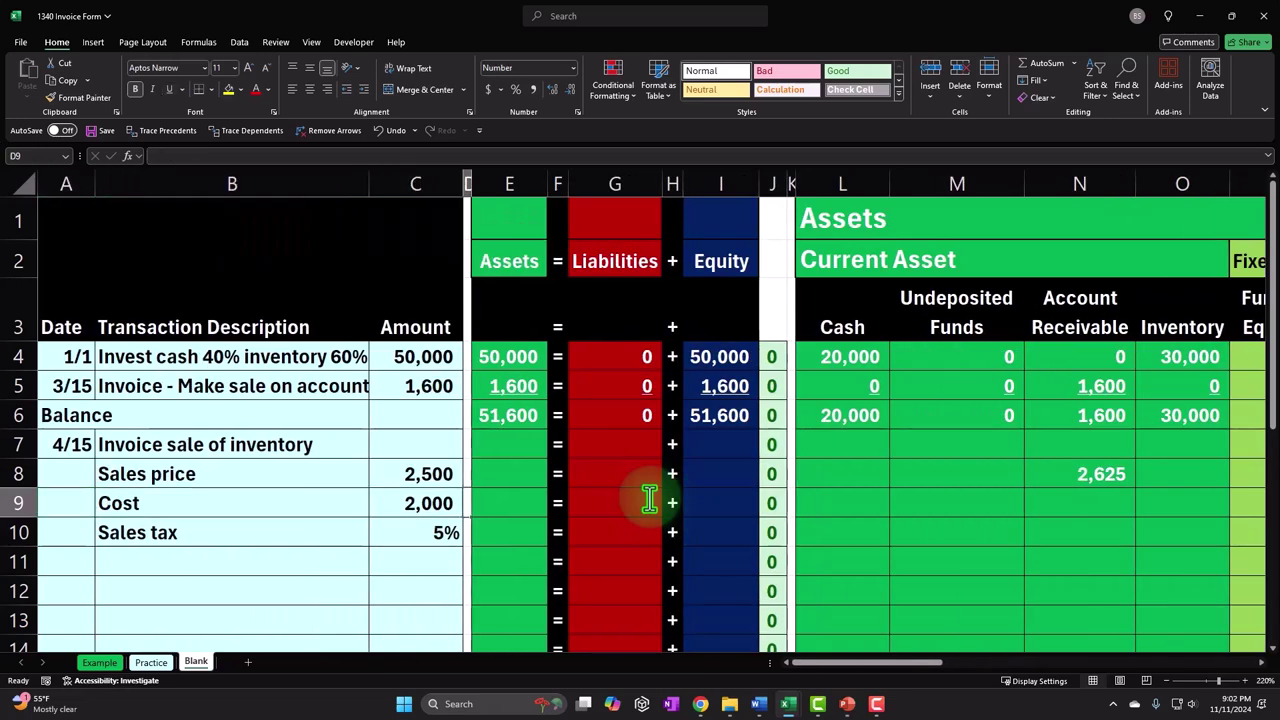
key("Right")
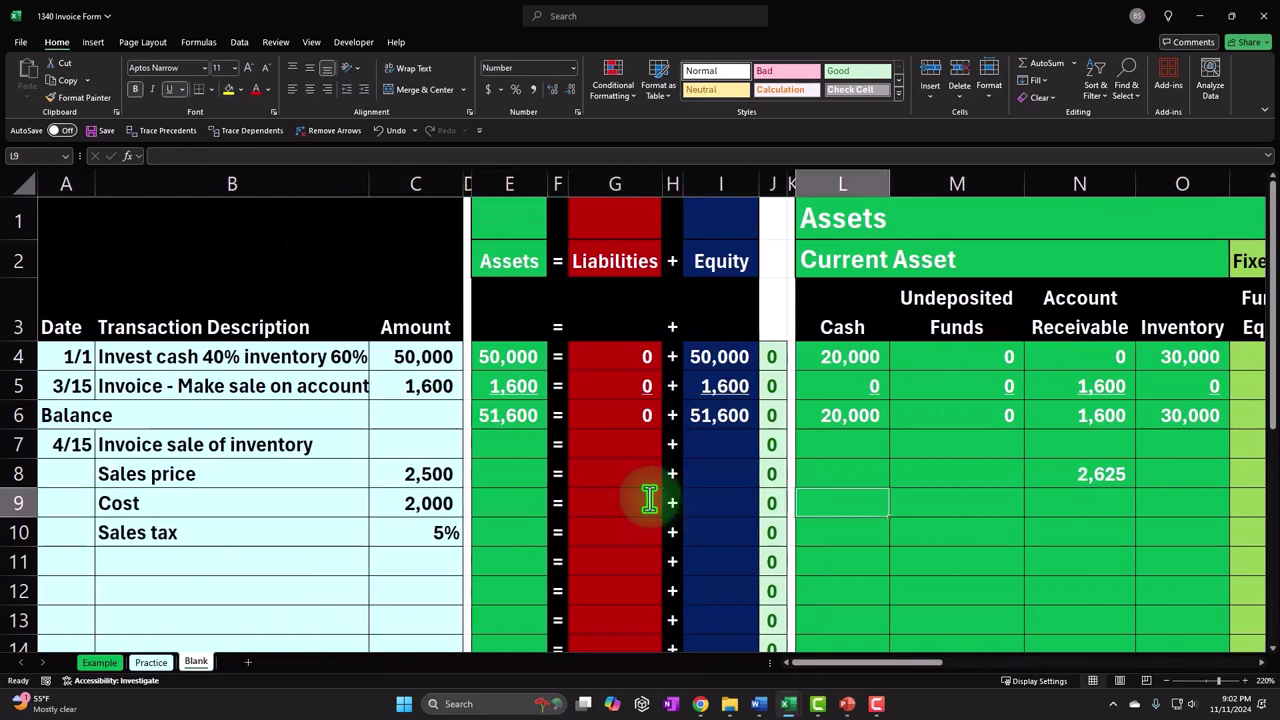
Record the inventory decrease in Inventory cell O8 as the negative of the sale's cost in C9
key("Up")
key("Right")
key("Right")
key("Right")
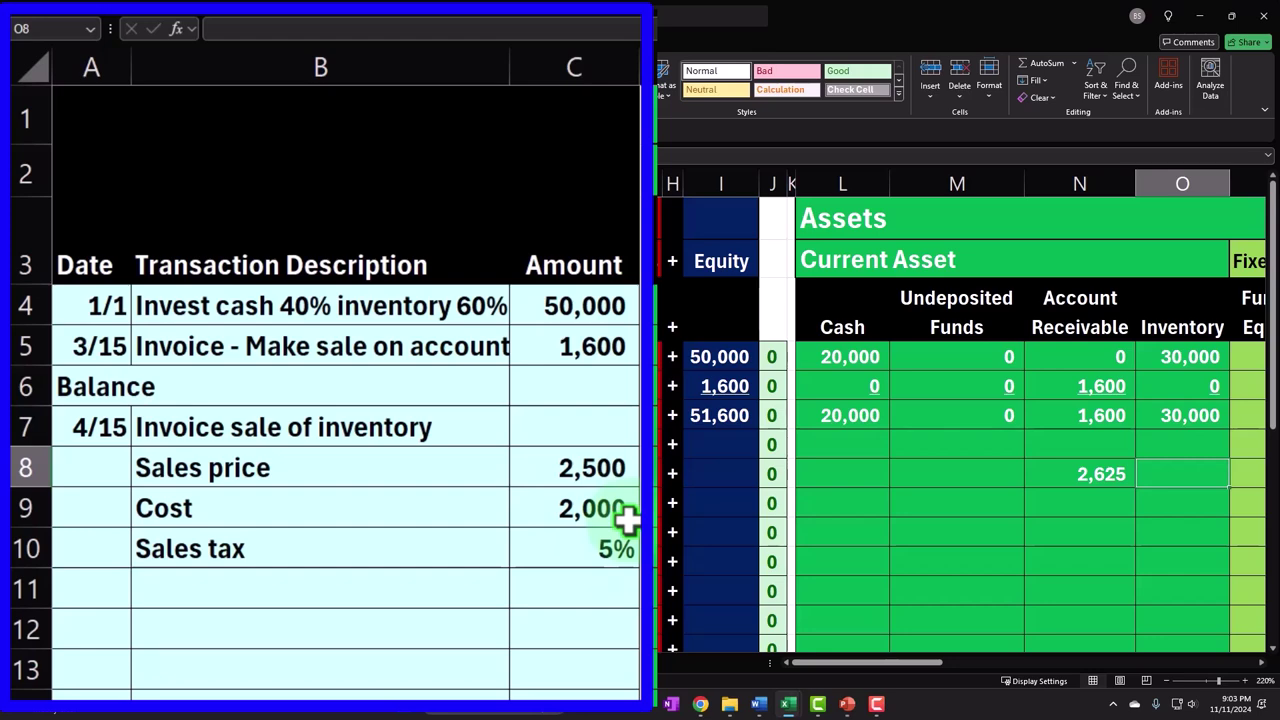
type("-")
key("Left")
key("Left")
key("Left")
key("Left")
key("Left")
key("Left")
key("Left")
key("Left")
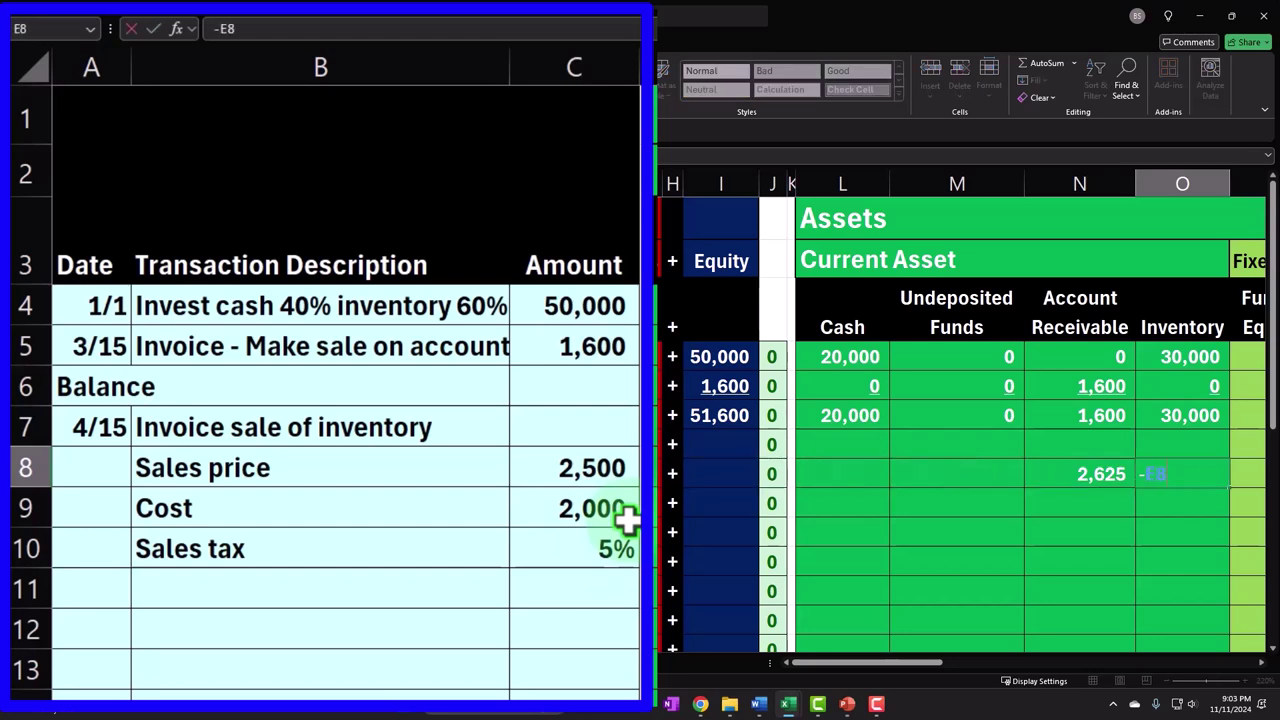
key("Tab")
Record the cost of goods sold in COGS cell Z8 as the negative of the sale's cost in C9
key("Tab")
key("Tab")
key("Tab")
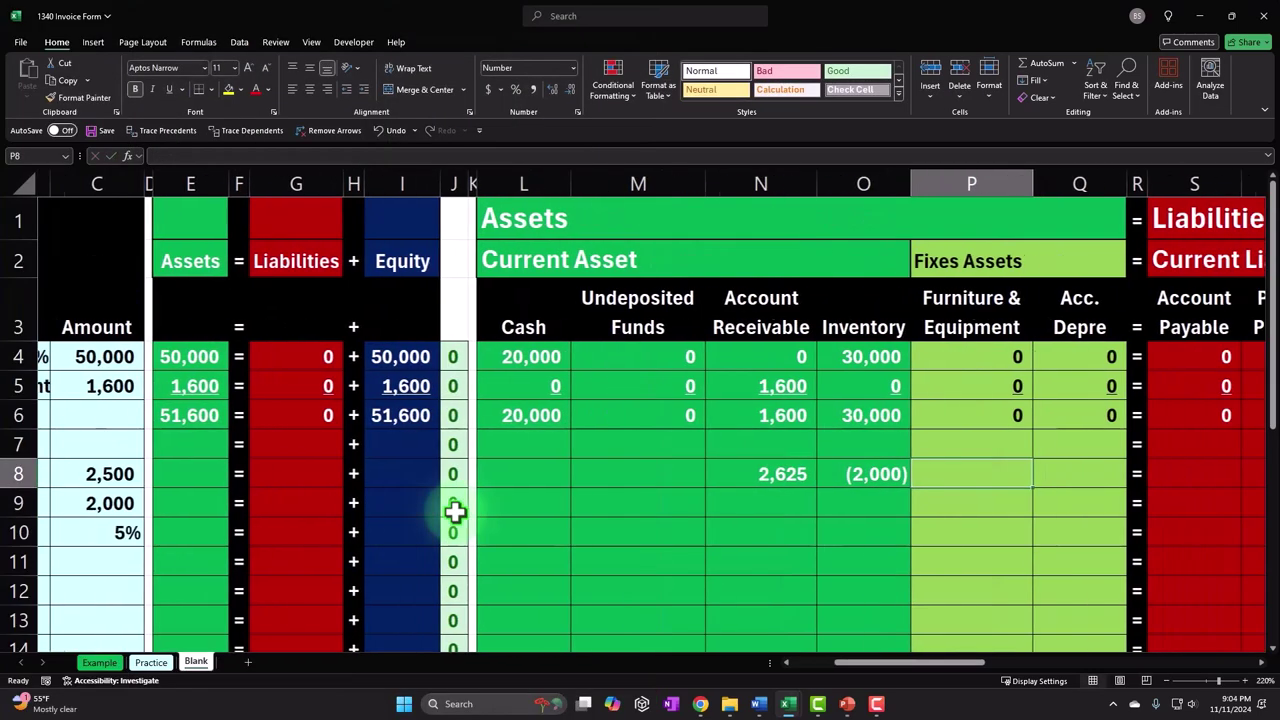
key("Tab")
key("Tab")
key("Tab")
key("Tab")
key("Tab")
key("Tab")
key("Tab")
key("Tab")
key("Tab")
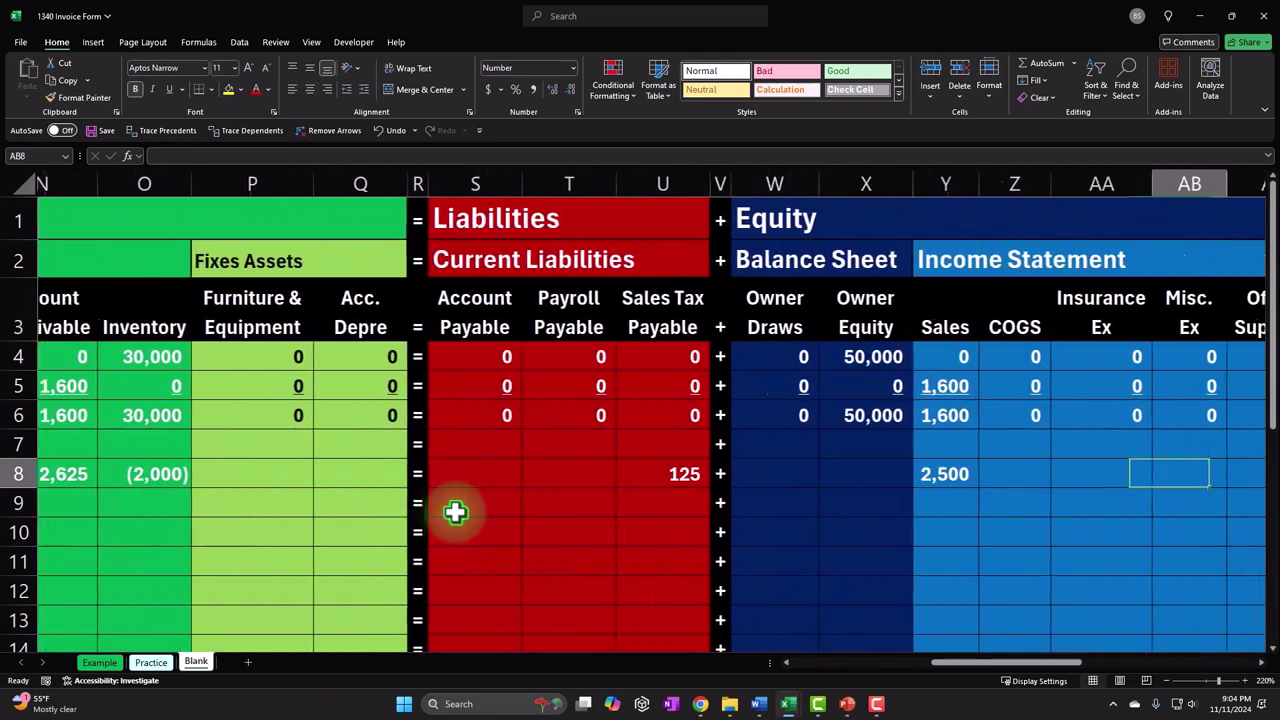
key("Left")
key("Left")
type("-")
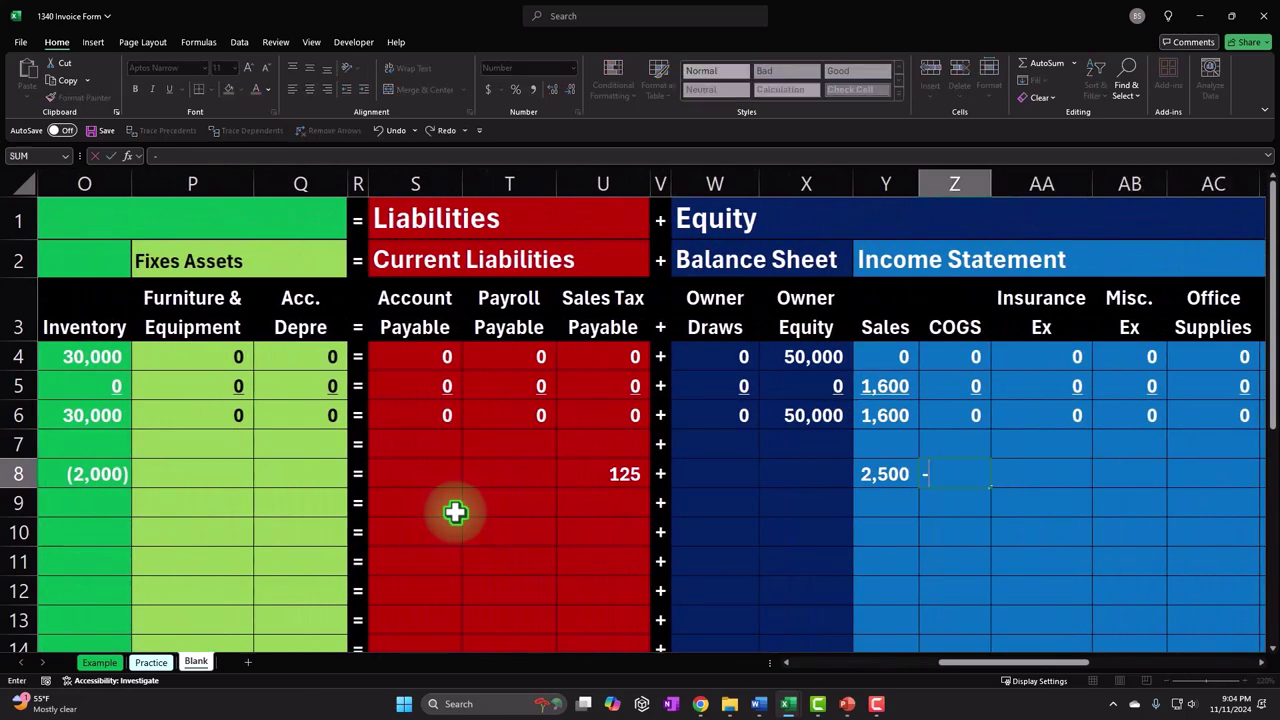
key("Left")
key("Left")
key("Left")
key("Left")
key("Left")
key("Left")
key("Left")
key("Left")
key("Left")
key("Left")
key("Left")
key("Left")
key("Left")
key("Left")
key("Left")
key("Left")
key("Left")
key("Left")
key("Left")
key("Left")
key("Left")
key("Left")
key("Left")
key("Down")
key("Return")
Compare the row 8 Sales and COGS entries in the Income Statement section
key("Right")
key("Right")
key("Right")
key("Right")
key("Right")
key("Right")
key("Right")
key("Right")
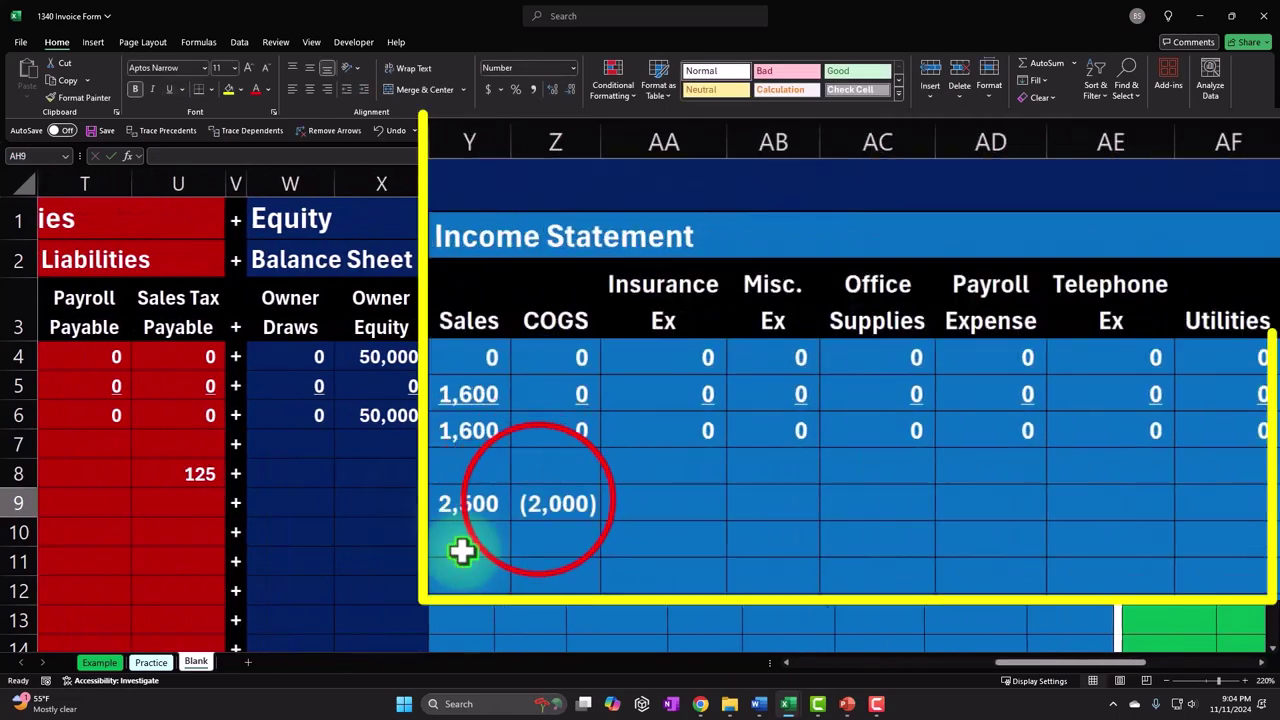
left_click(540, 503)
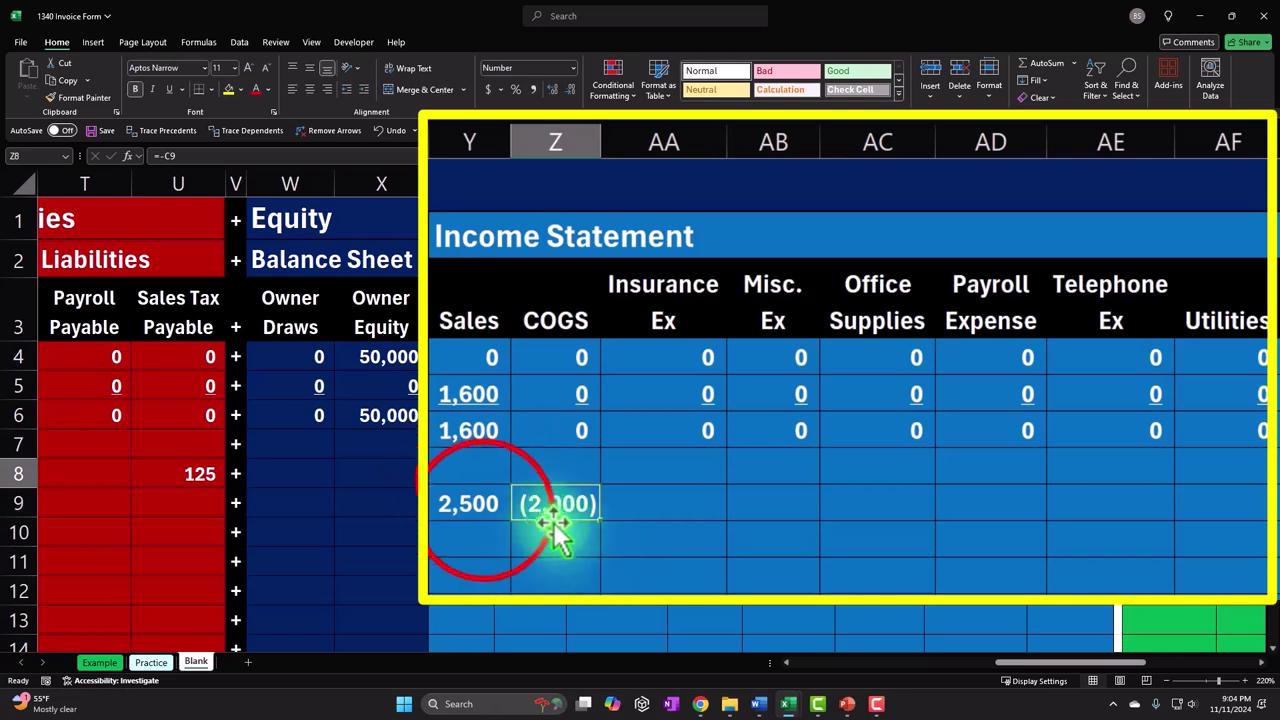
left_click(485, 508)
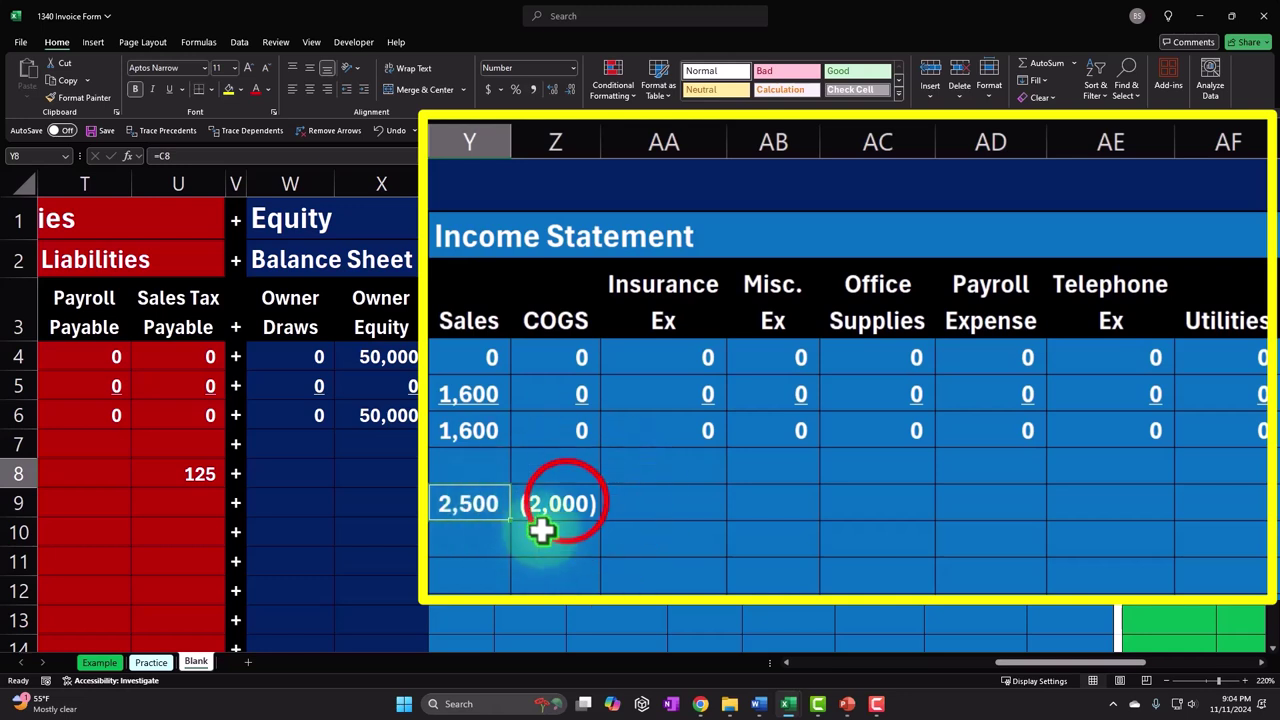
left_click(566, 503)
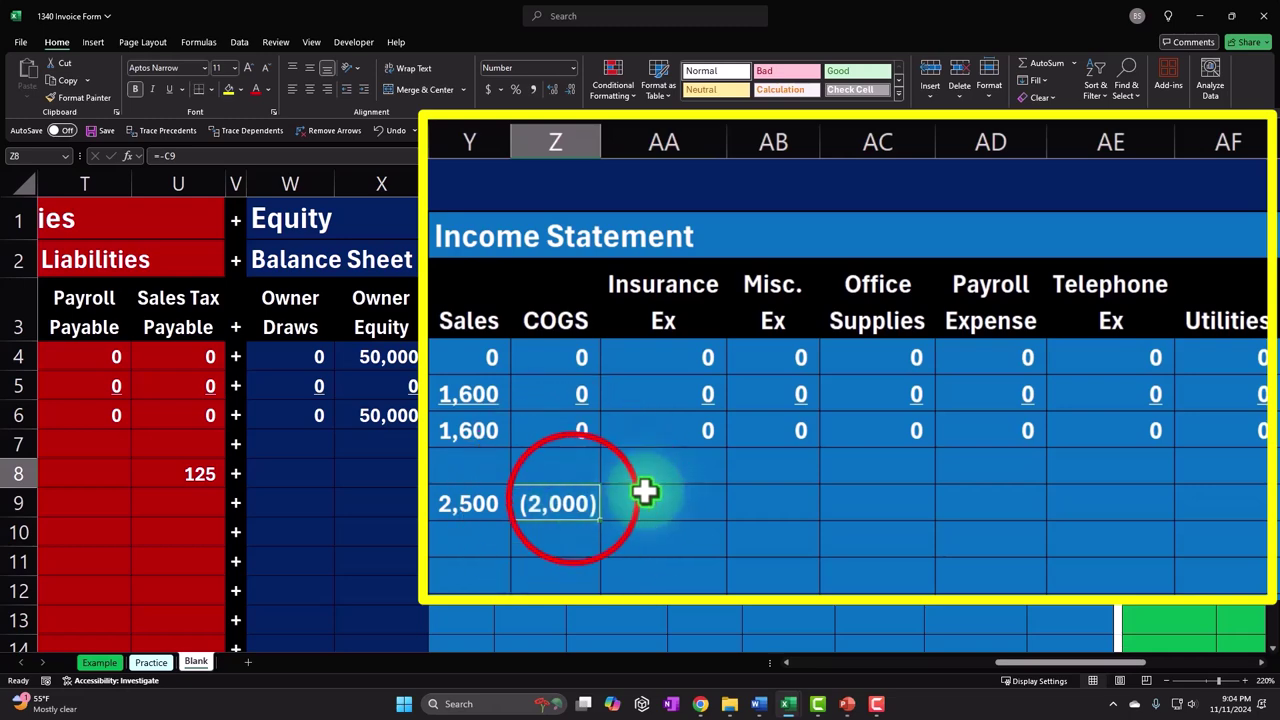
left_click(474, 500)
Enter 0 in row 8 for the unaffected asset accounts: Cash, Undeposited Funds, Furniture & Equipment and Acc. Depre
left_click_drag(1035, 649, 812, 676)
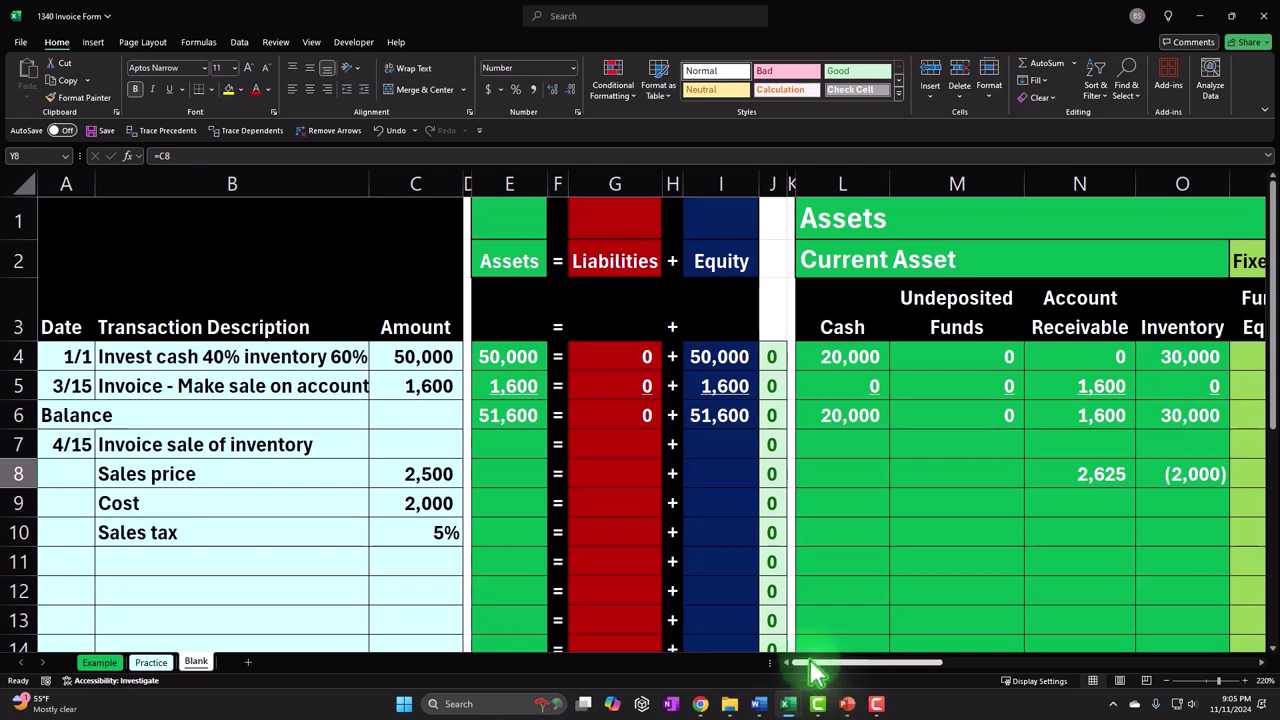
left_click(860, 487)
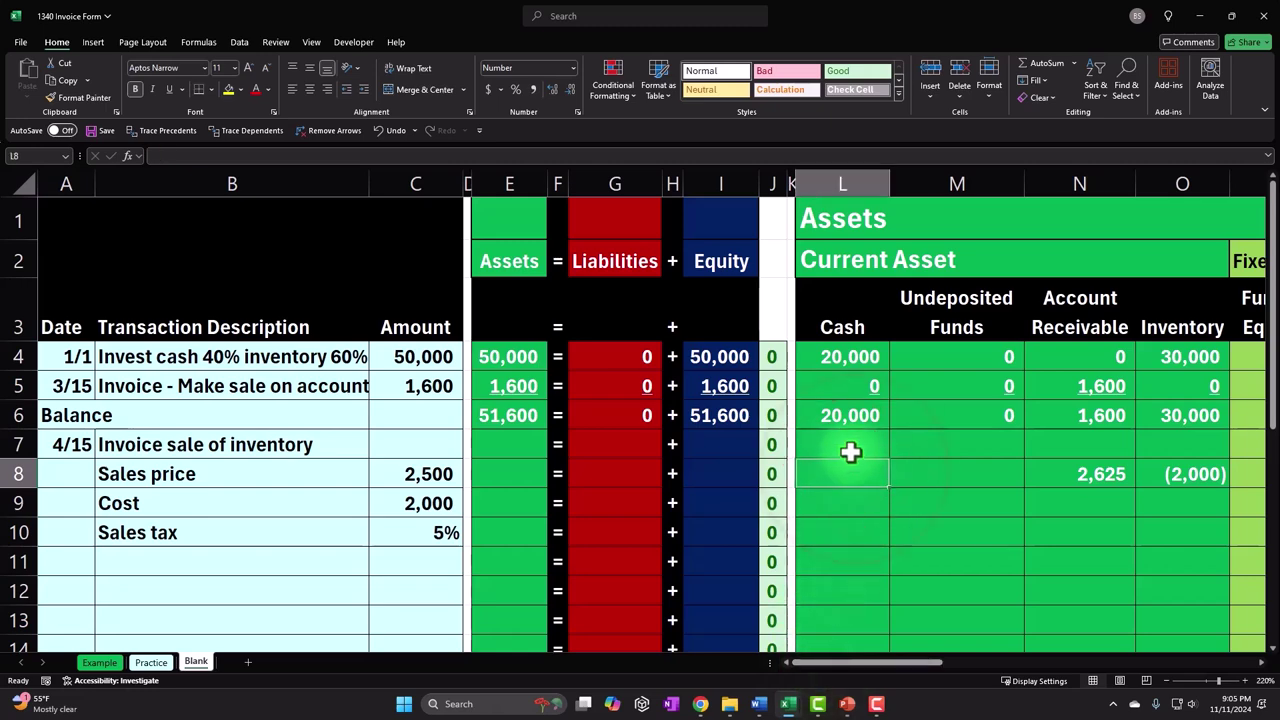
type("0")
key("Tab")
type("0")
key("Tab")
key("Tab")
key("Tab")
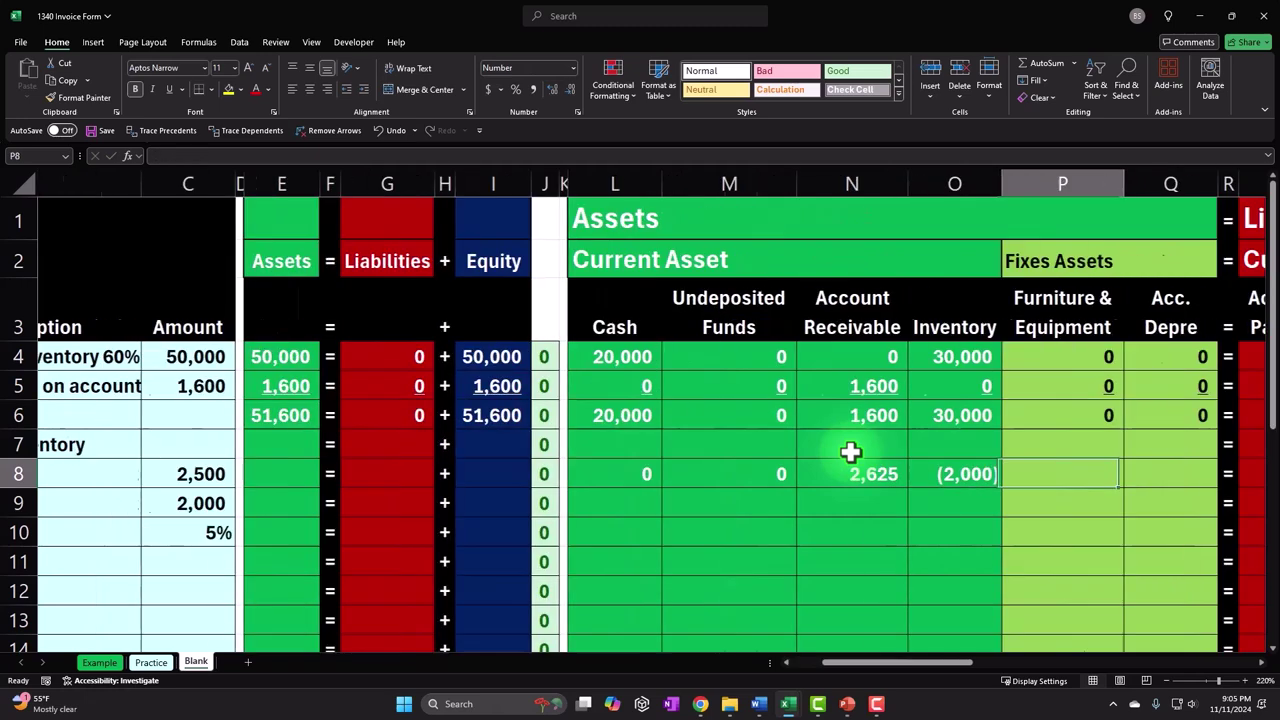
type("0")
key("Tab")
type("0")
key("Tab")
Enter 0 in row 8 for the unaffected liabilities, Account Payable in S8 and Payroll Payable in T8
type("=")
key("Tab")
type("0")
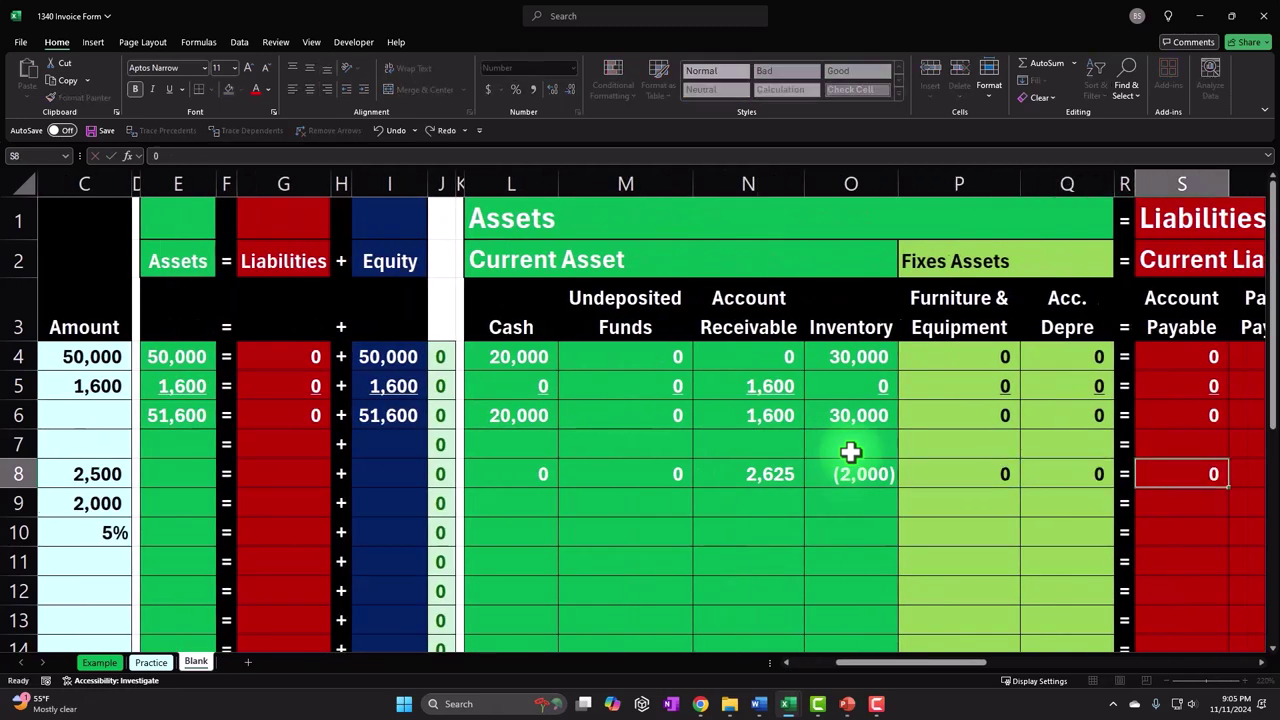
key("Tab")
type("0")
key("Tab")
type("0")
key("Return")
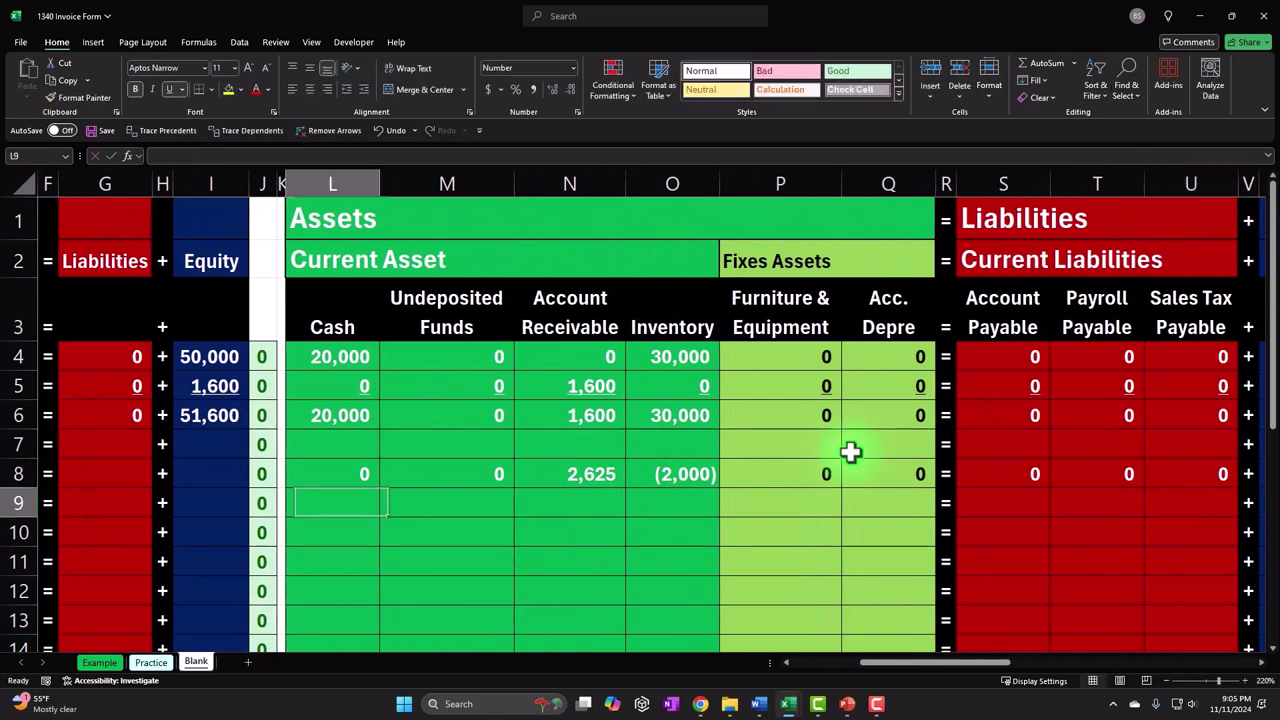
key("ctrl+z")
Enter 0 in row 8 for the equity accounts Owner Draws in W8 and Owner Equity in X8
key("Tab")
key("Tab")
type("0")
key("Tab")
key("Tab")
key("Tab")
key("shift+Tab")
key("shift+Tab")
type("0")
Enter 0 in row 8 for the unaffected expense accounts from Insurance Ex in AA8 through Utilities in AF8
key("Tab")
key("Tab")
key("Tab")
type("0")
key("Tab")
type("0")
key("Tab")
type("0")
key("Tab")
type("0")
key("Tab")
type("0")
key("Tab")
type("0")
key("Tab")
Insert a new column before Total in the Account Receivable Subsidiary Ledger and head it B
key("Tab")
key("Tab")
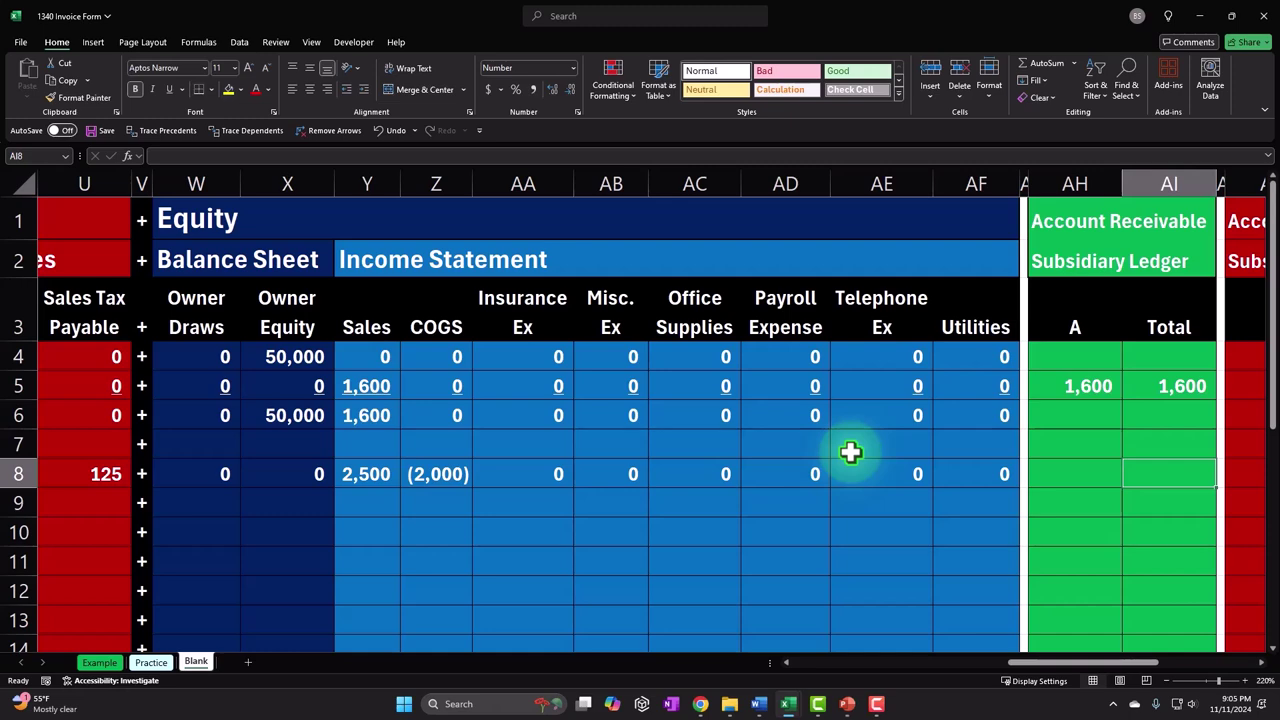
key("Tab")
key("Tab")
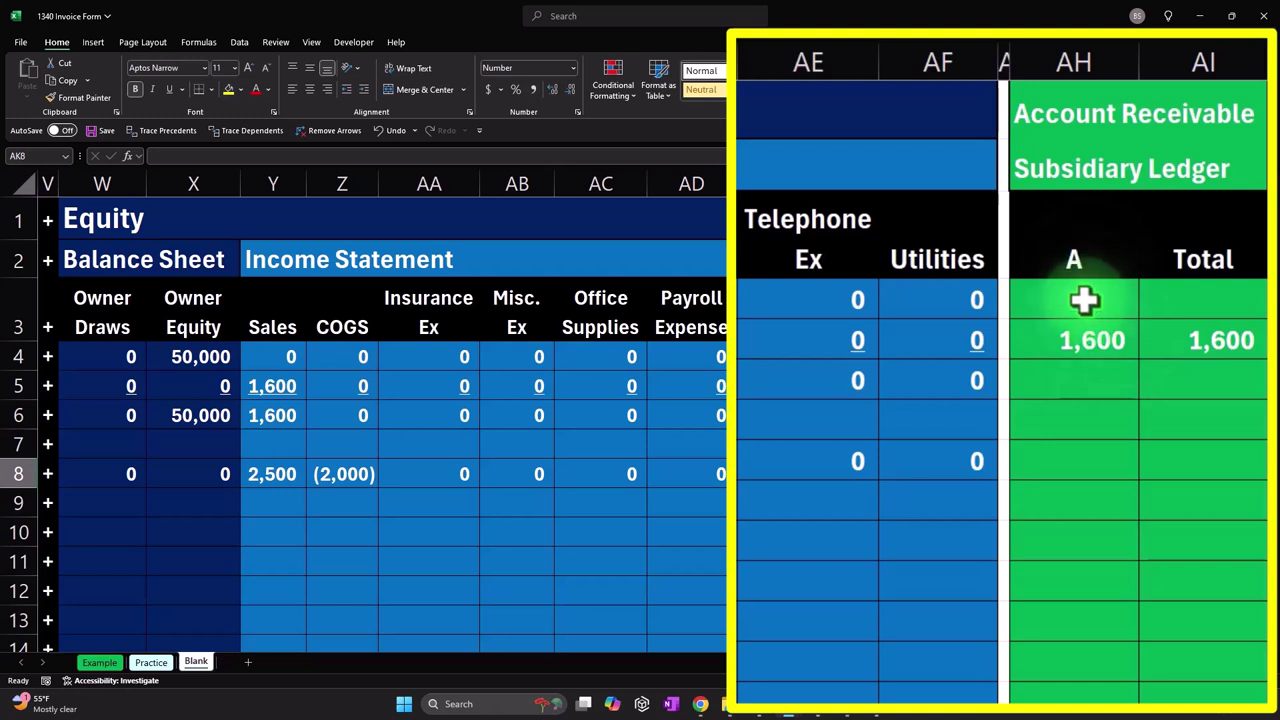
left_click(1183, 58)
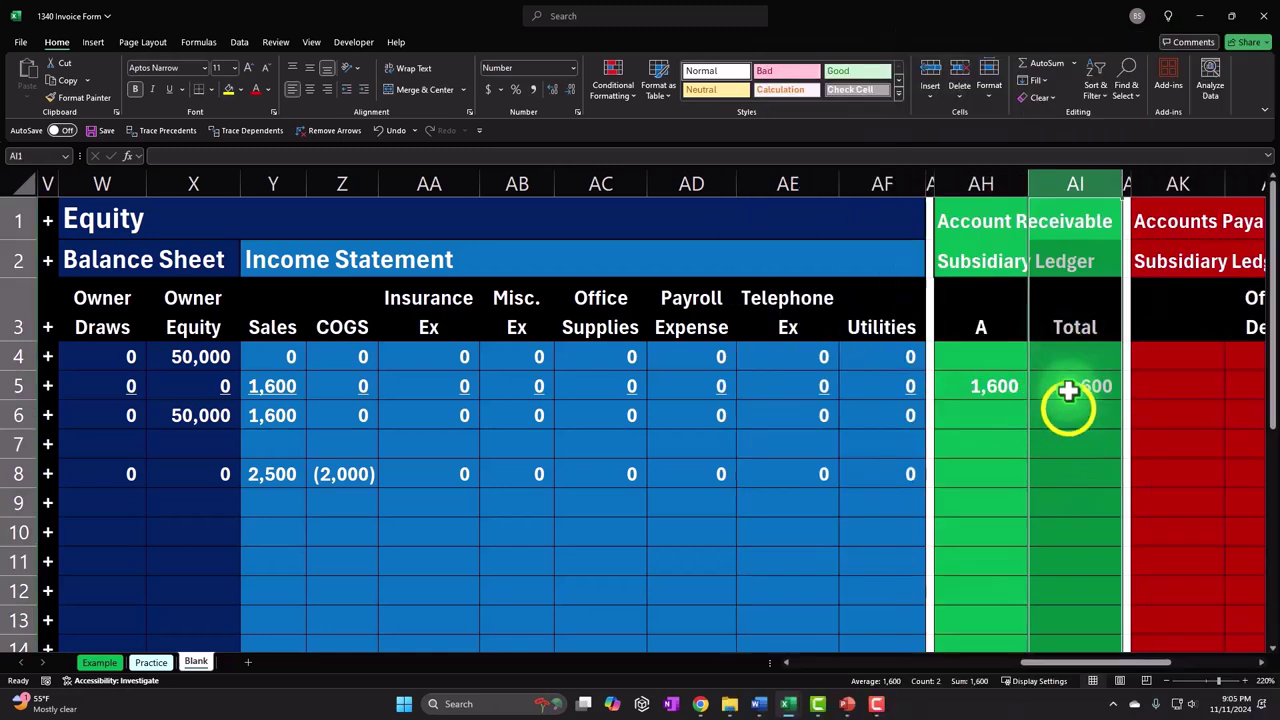
right_click(1068, 386)
left_click(1096, 496)
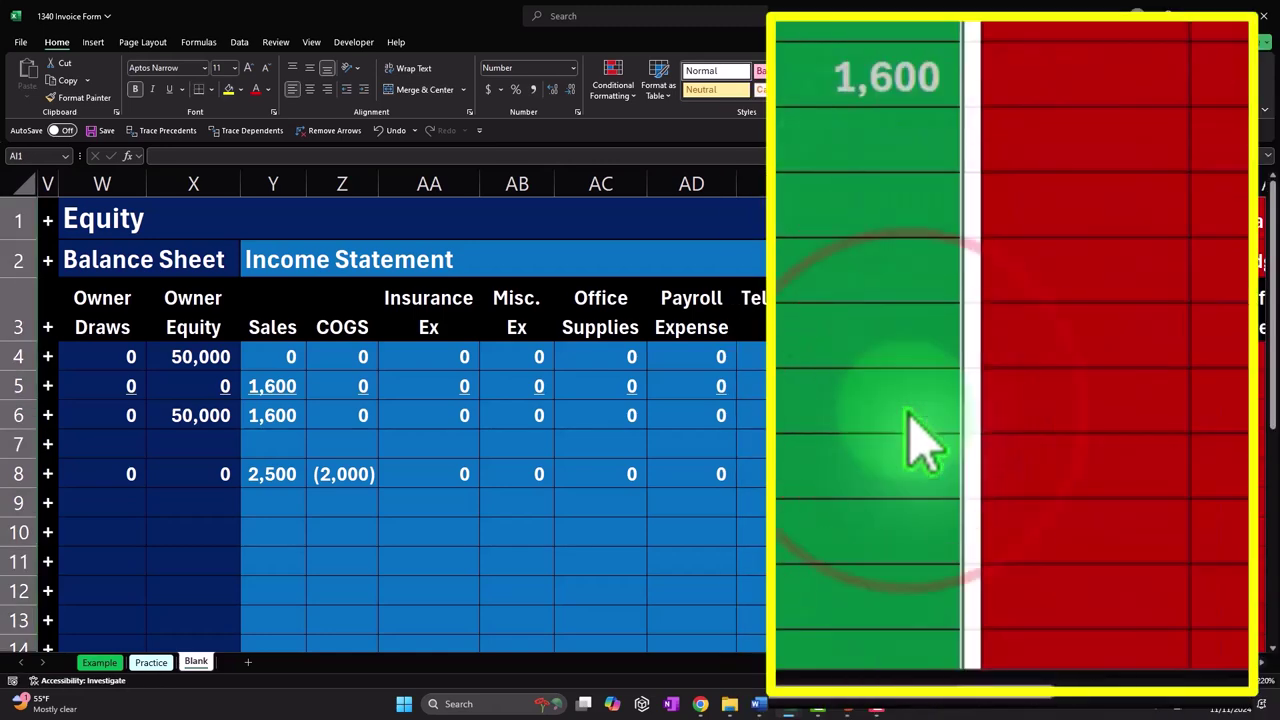
left_click(1074, 314)
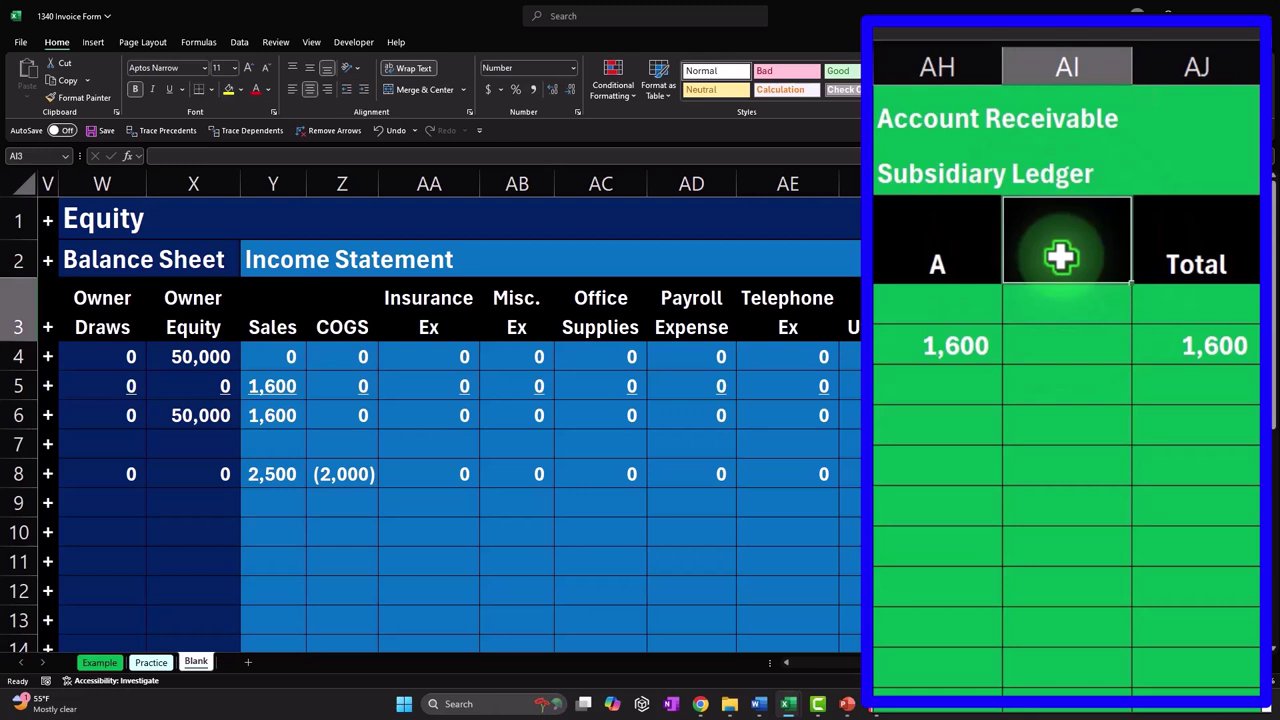
key("Down")
Link customer B's subsidiary ledger cell AI8 to the invoice's Account Receivable amount with the formula =N8
key("Down")
key("Down")
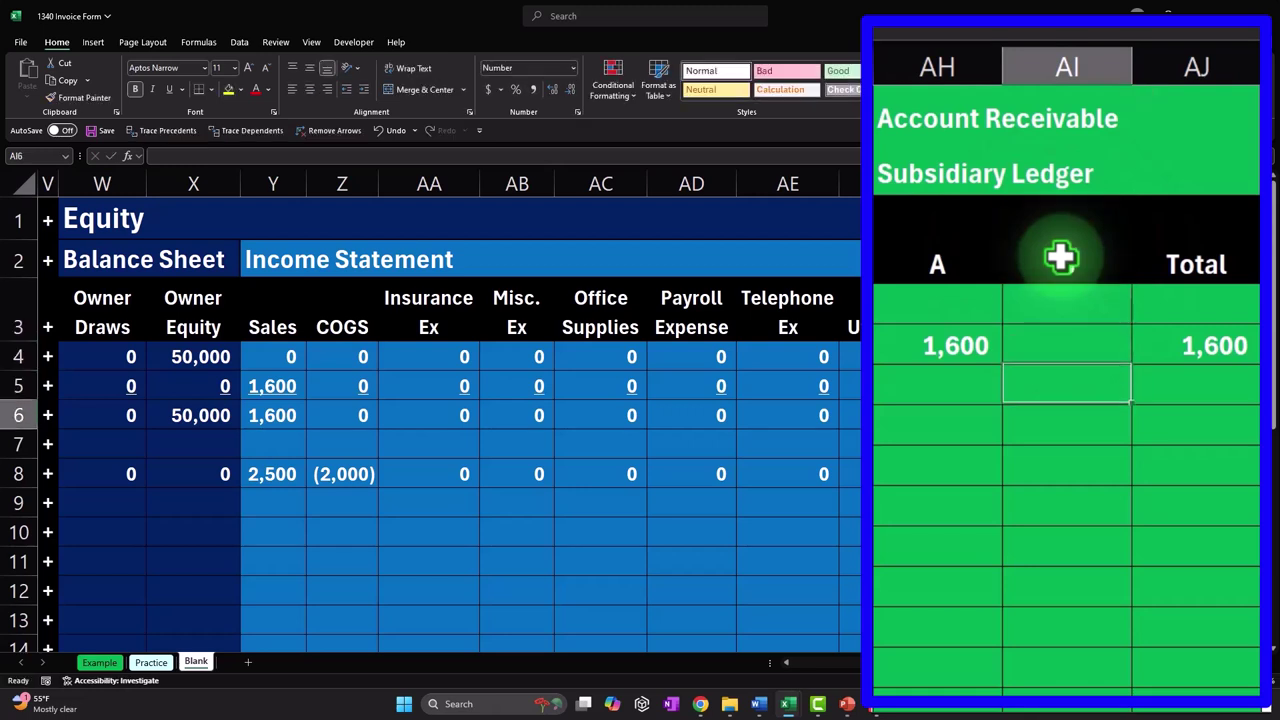
key("Down")
key("Down")
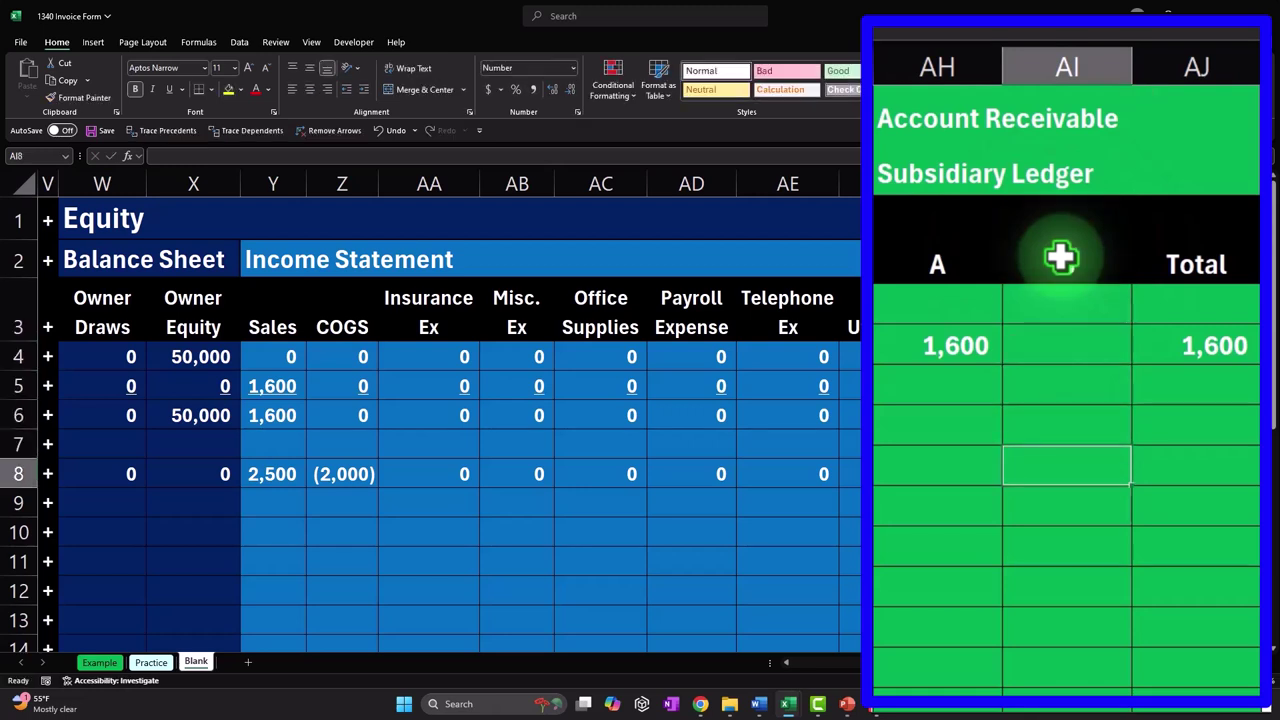
type("=")
key("Left")
key("Left")
key("Left")
key("Left")
key("Left")
key("Left")
key("Left")
key("Left")
key("Left")
key("Left")
key("Left")
key("Left")
key("Left")
key("Left")
key("Left")
key("Left")
key("Left")
key("Left")
key("Left")
key("Left")
key("Left")
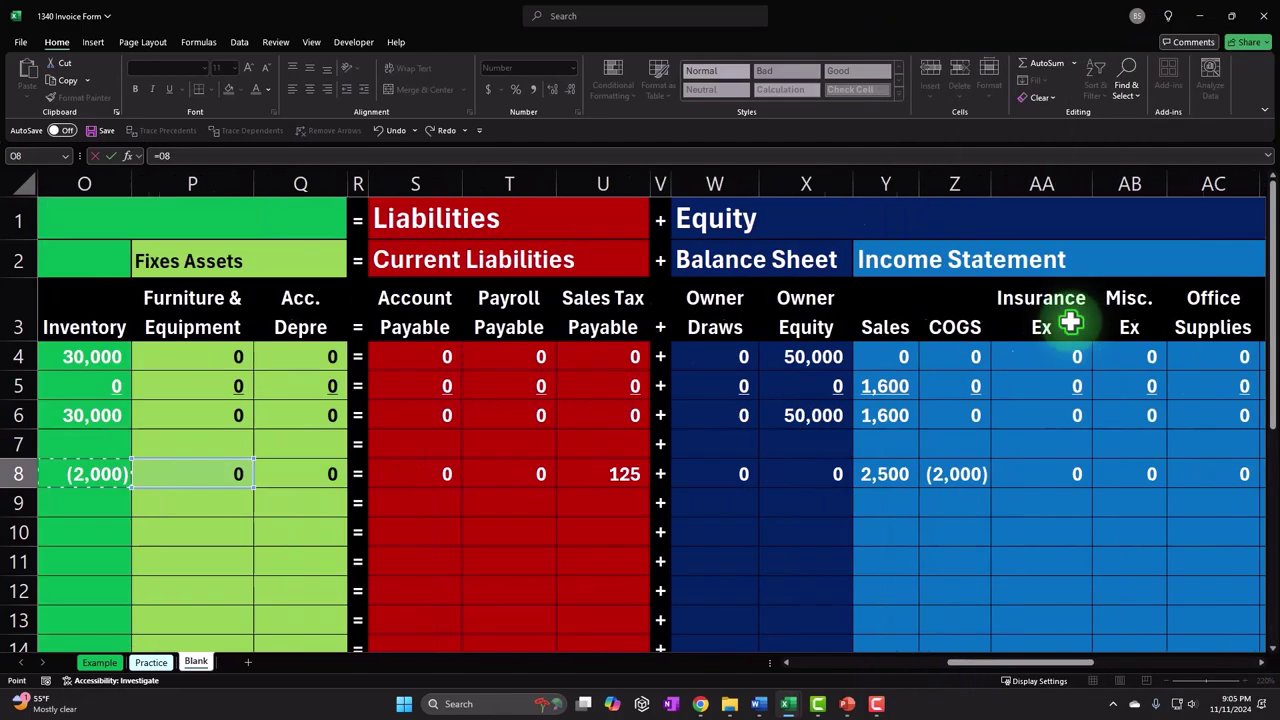
key("Right")
key("Right")
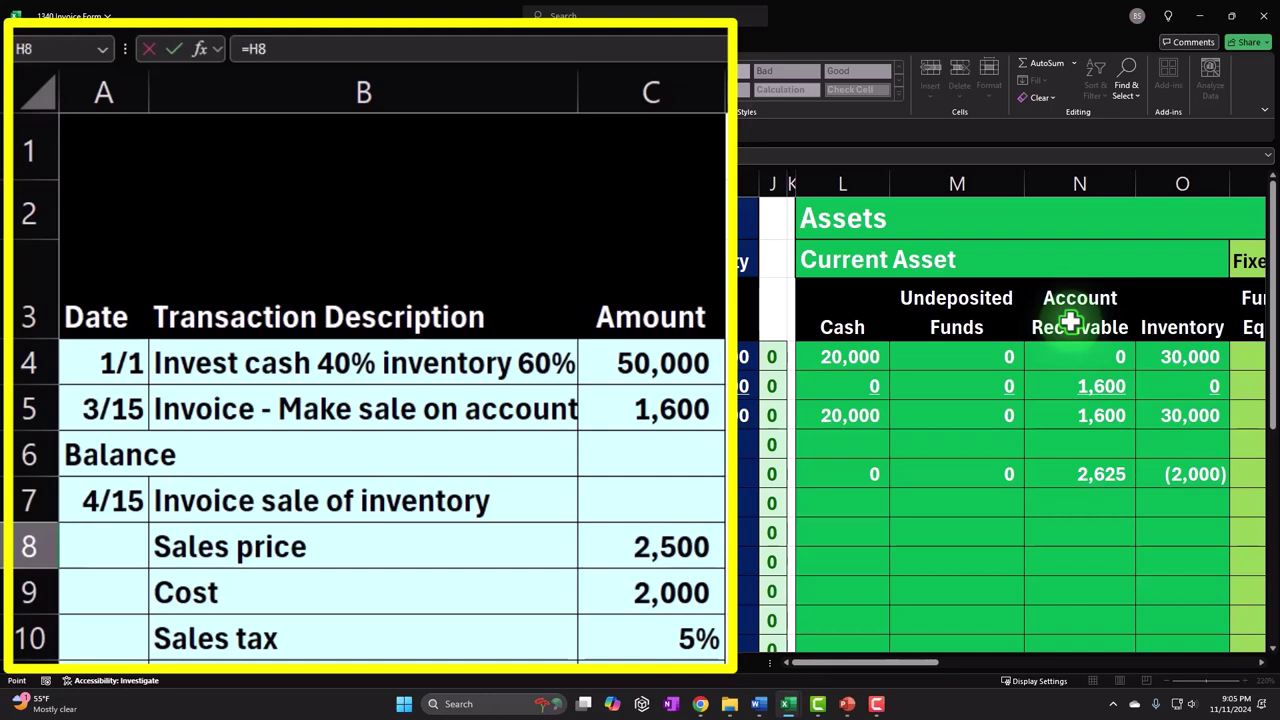
key("Right")
key("Right")
key("Right")
key("Right")
key("Right")
key("Right")
key("Right")
key("Right")
key("Right")
key("Right")
key("Right")
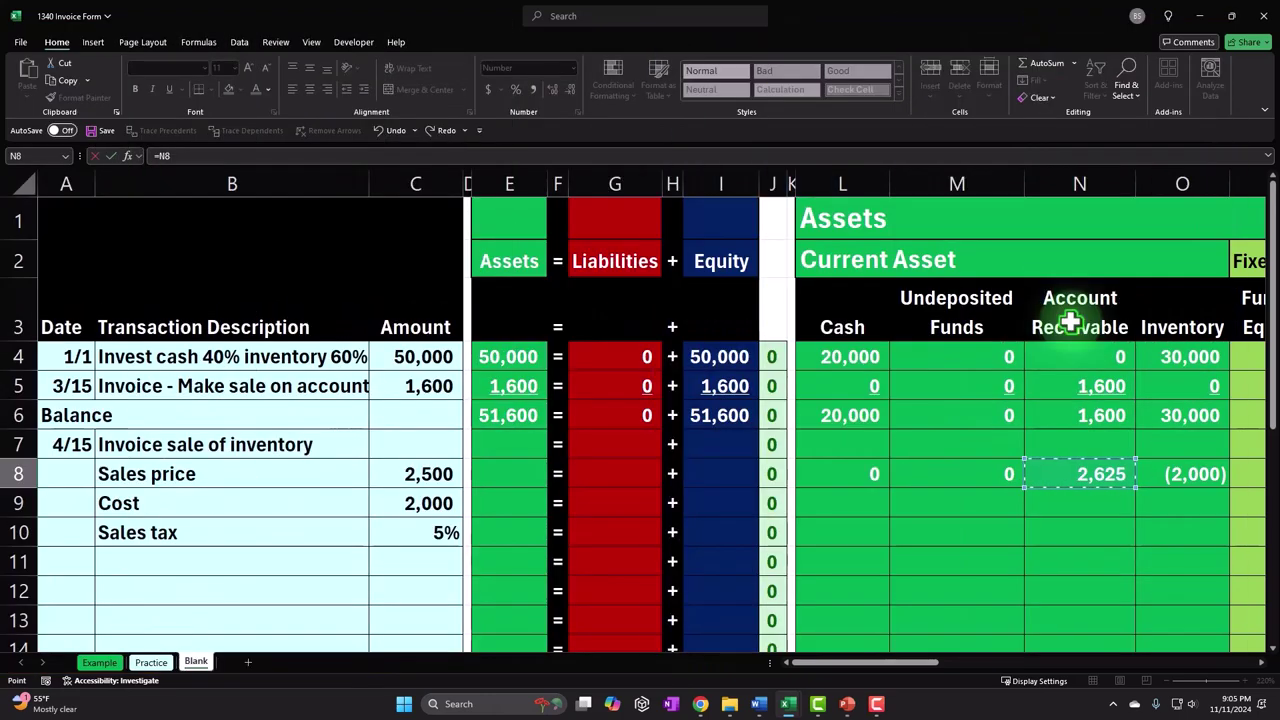
key("Return")
Calculate the Account Receivable Subsidiary Ledger's running total in AJ8 with the formula =AJ5+SUM(AH8:AI8)
scroll(1070, 321, "right", 3)
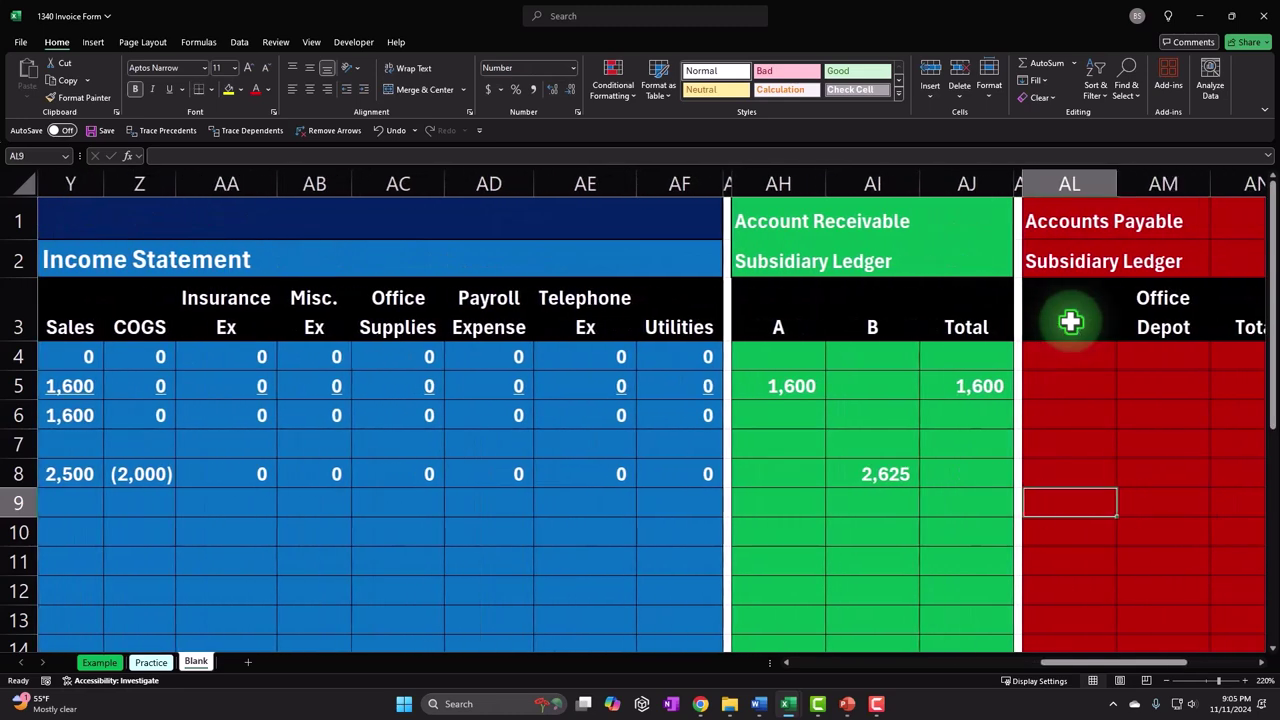
key("Up")
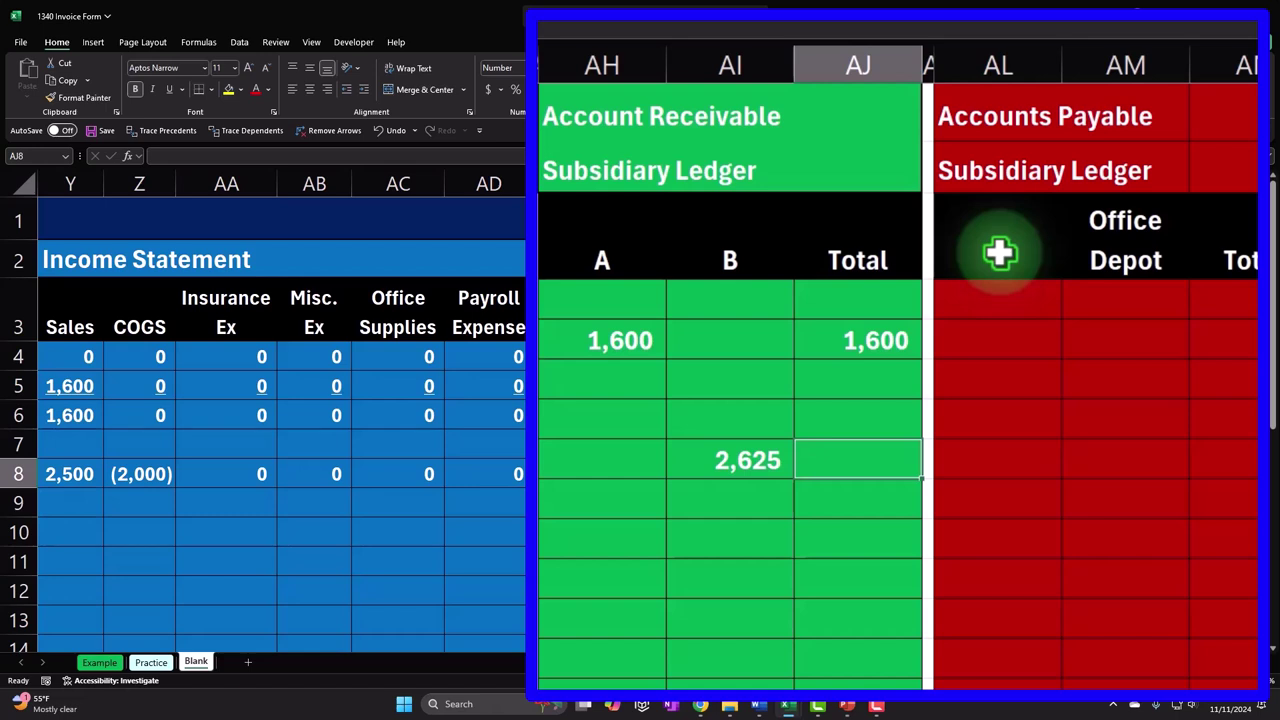
type("=")
key("Up")
key("Up")
key("Up")
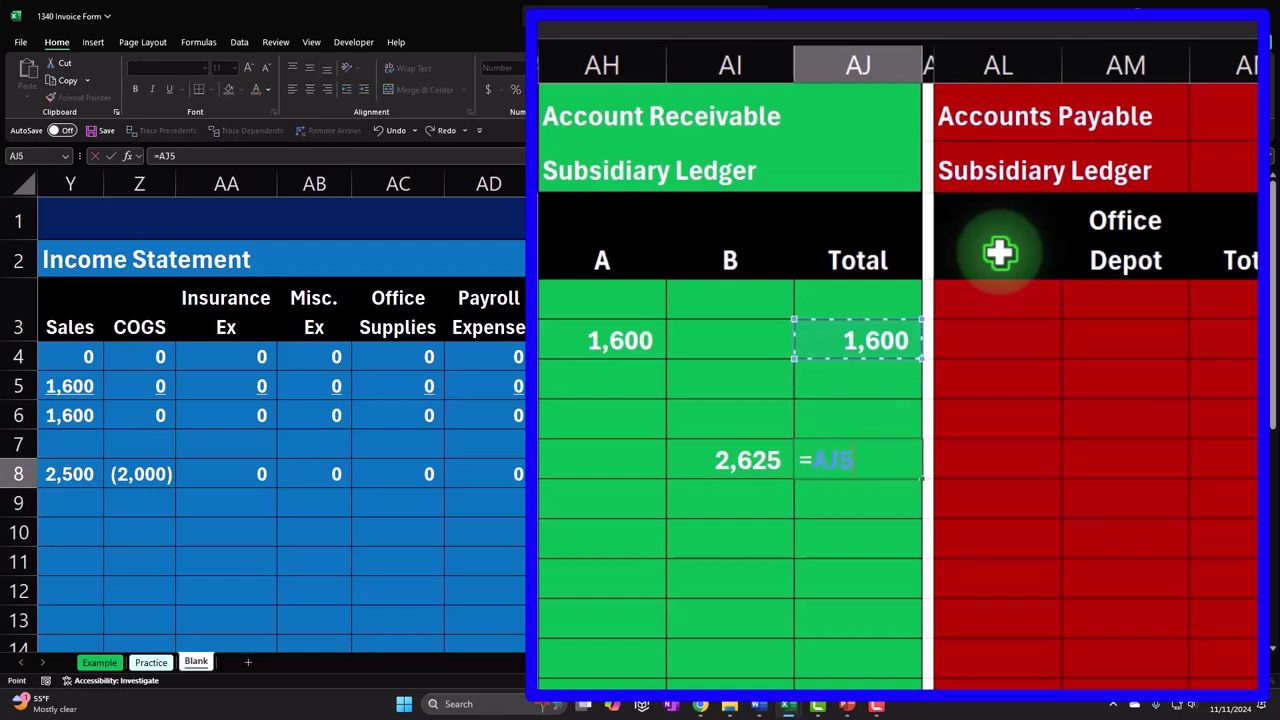
type("+")
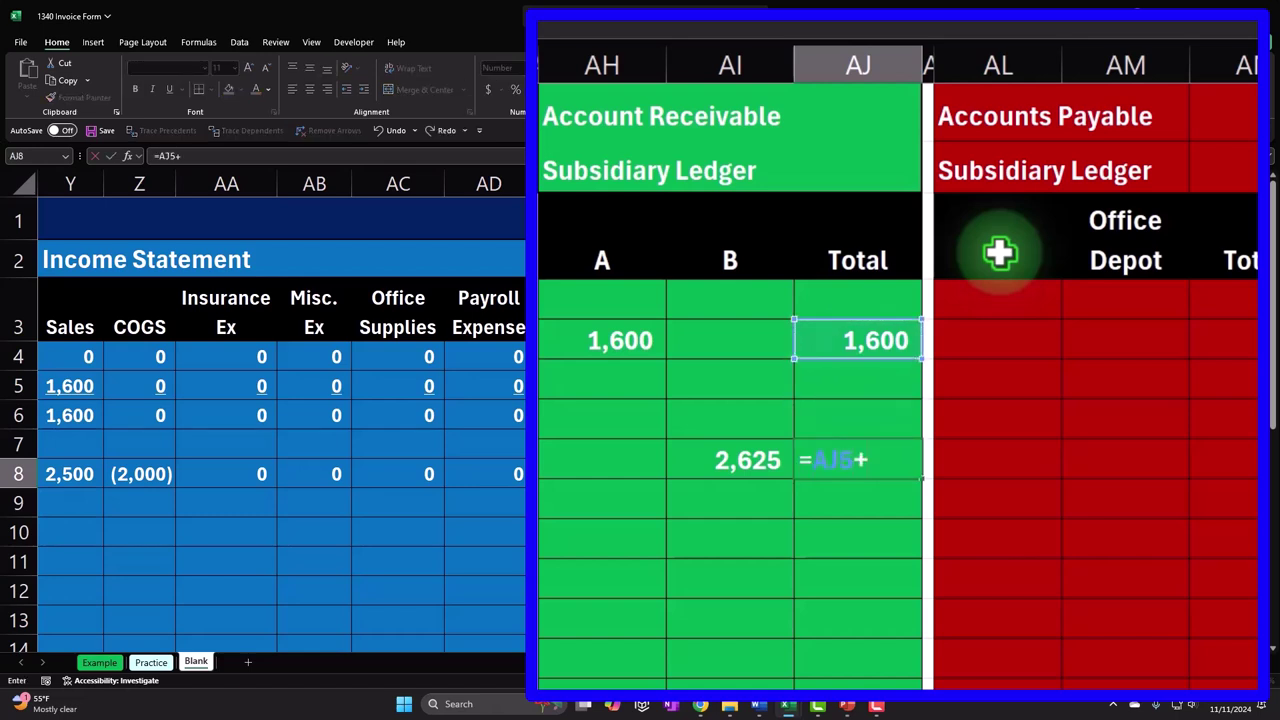
type("sum(")
key("Left")
key("shift+Left")
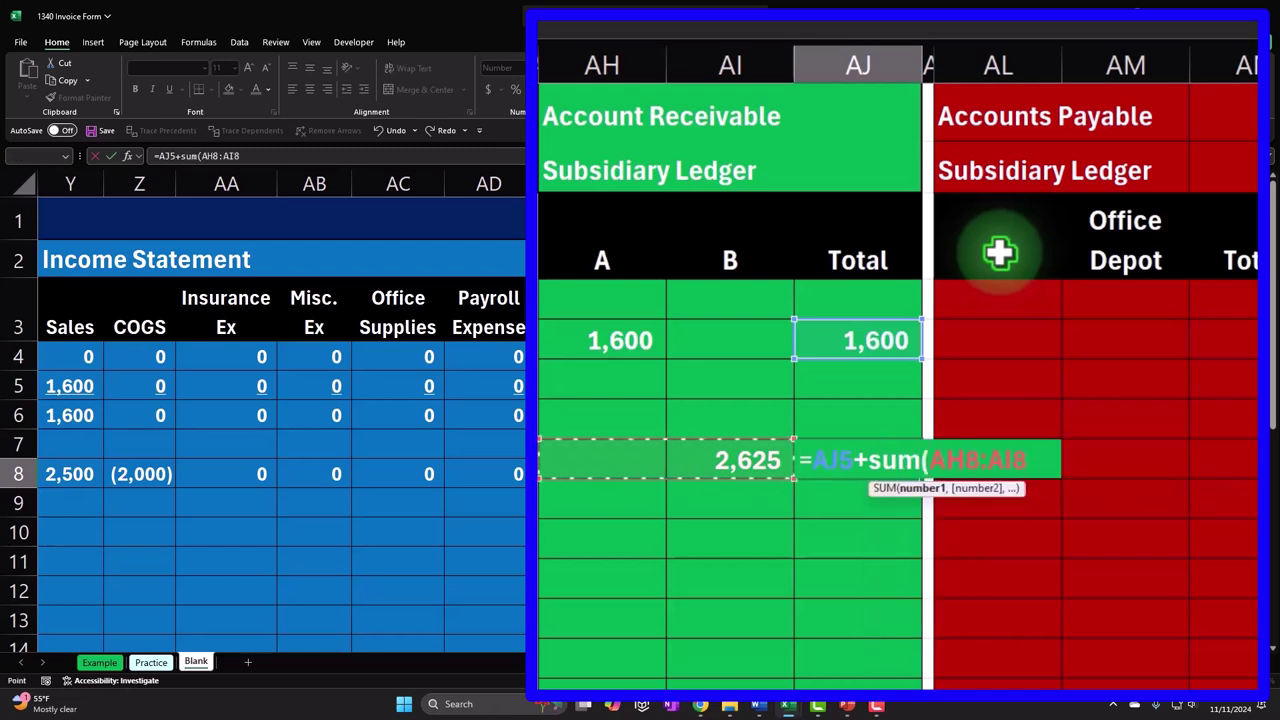
type(")")
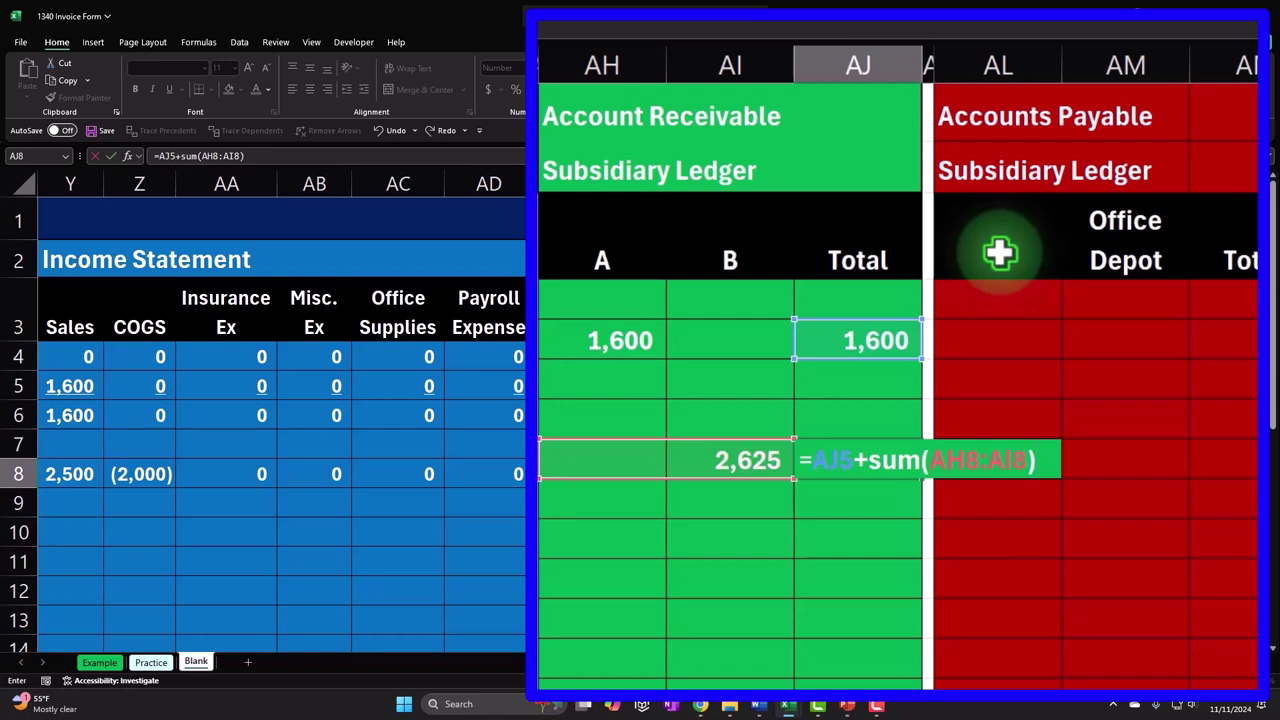
key("Return")
left_click(868, 462)
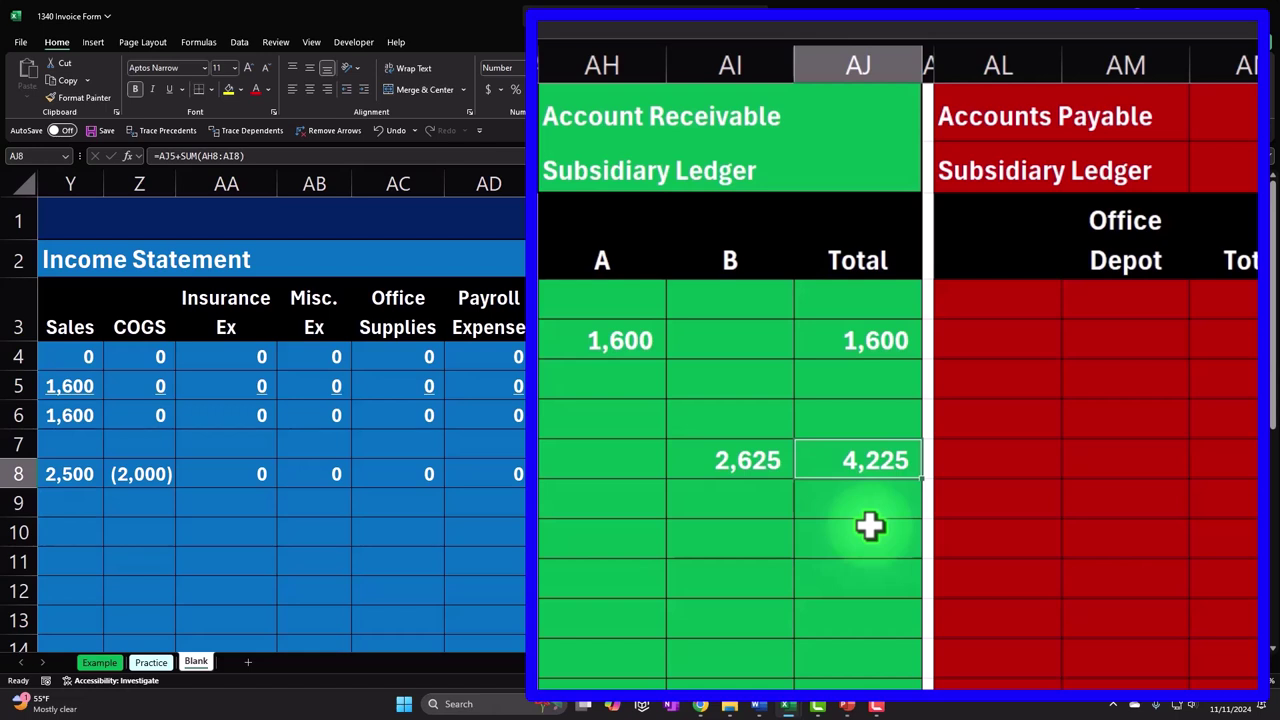
left_click(604, 257)
left_click(729, 257)
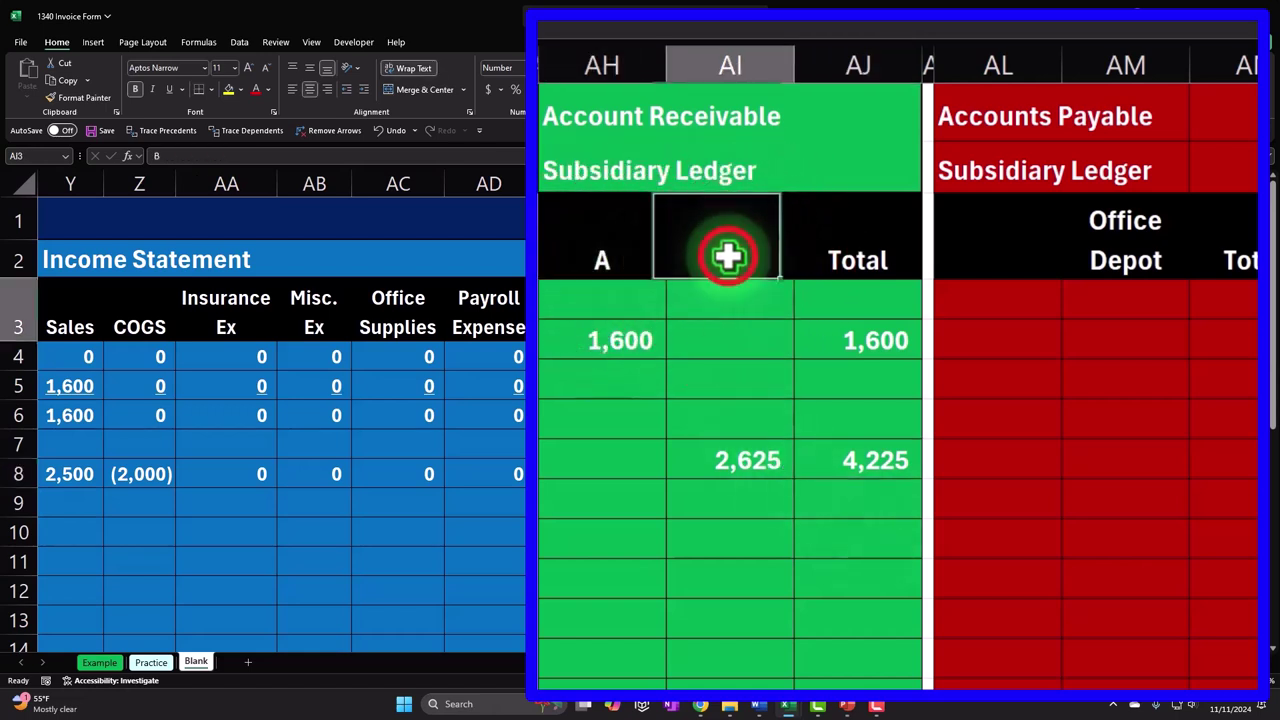
left_click(611, 340)
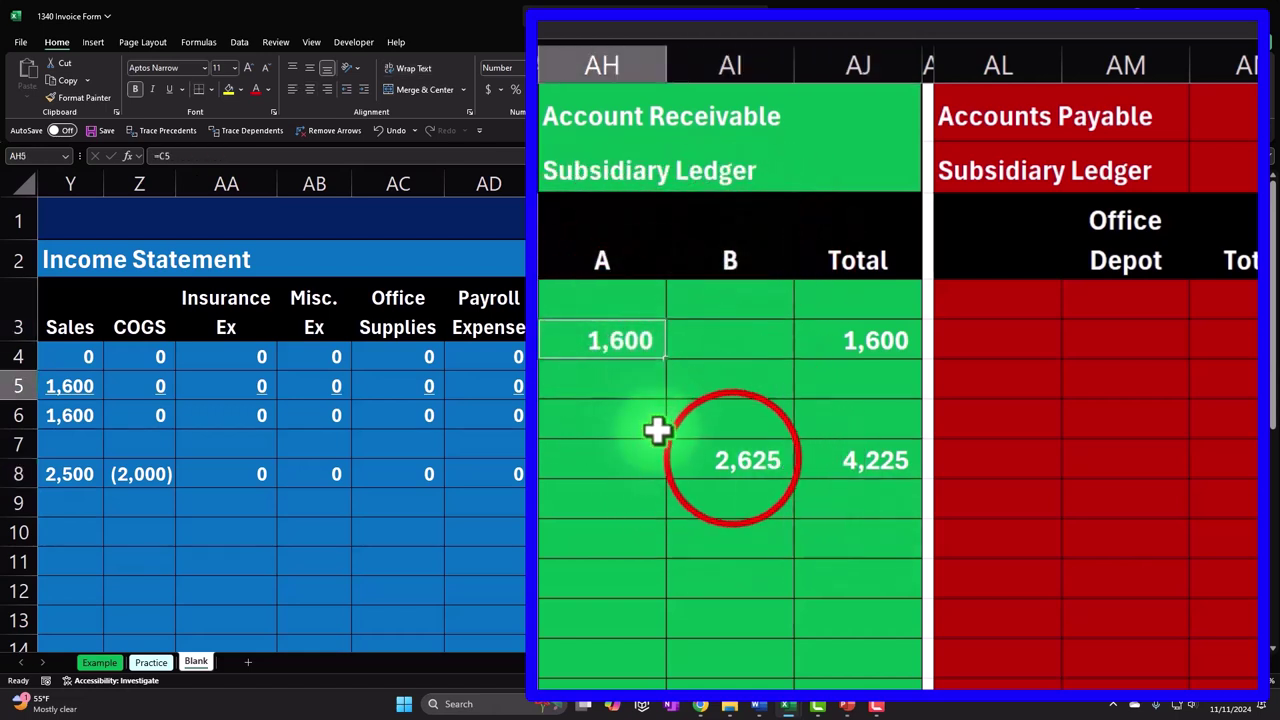
left_click(733, 459)
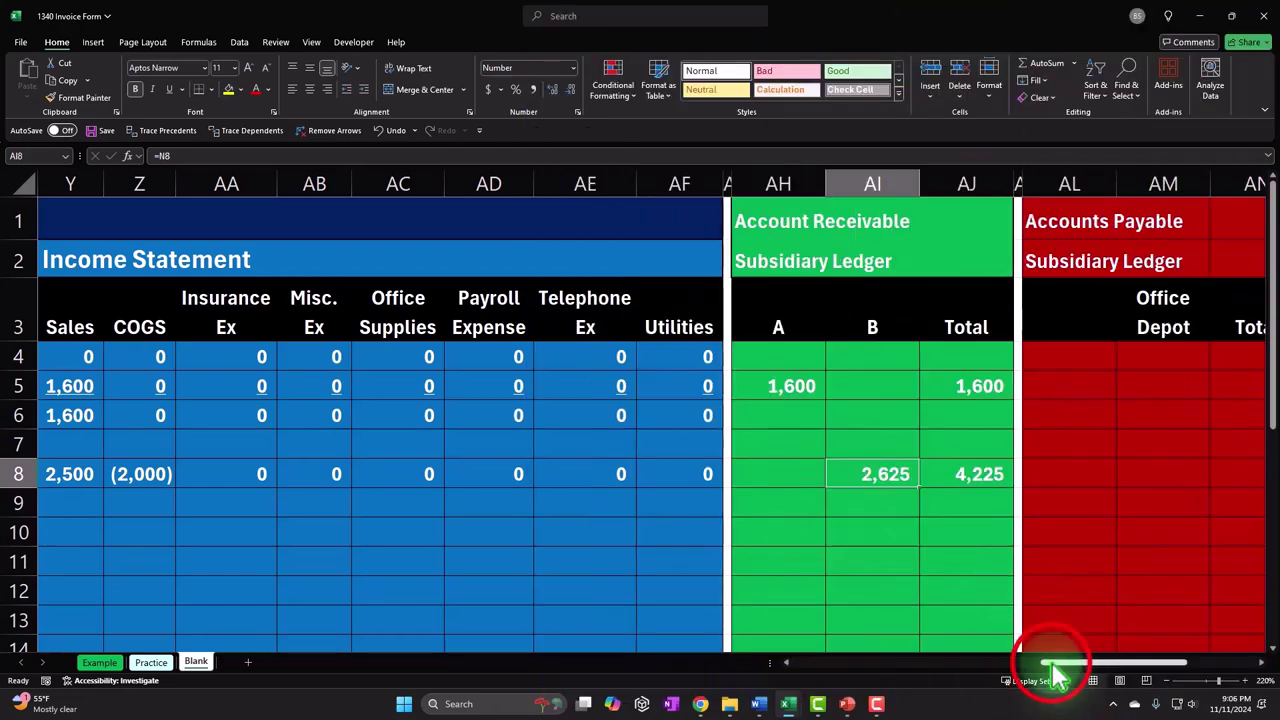
Underline the row 8 transaction amounts across the asset, liability, and equity accounts in L8:Q8, S8:U8, and W8:AF8
left_click_drag(1057, 674, 828, 680)
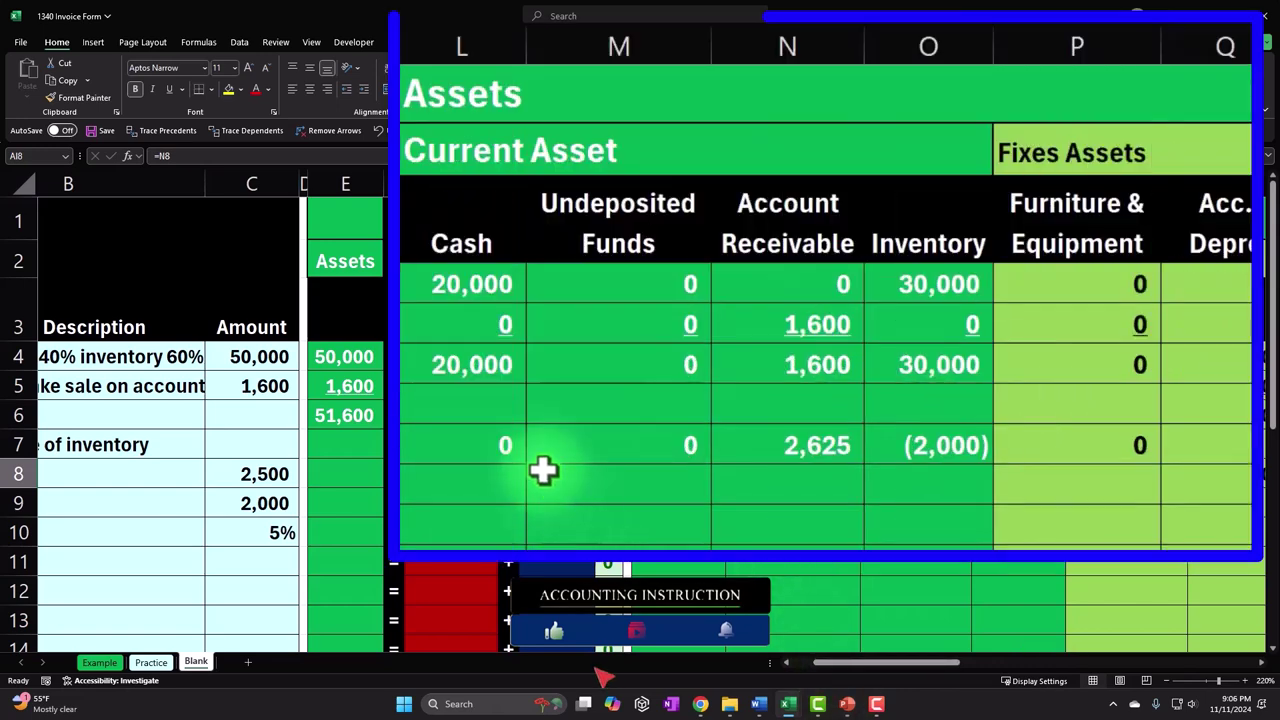
left_click(706, 473)
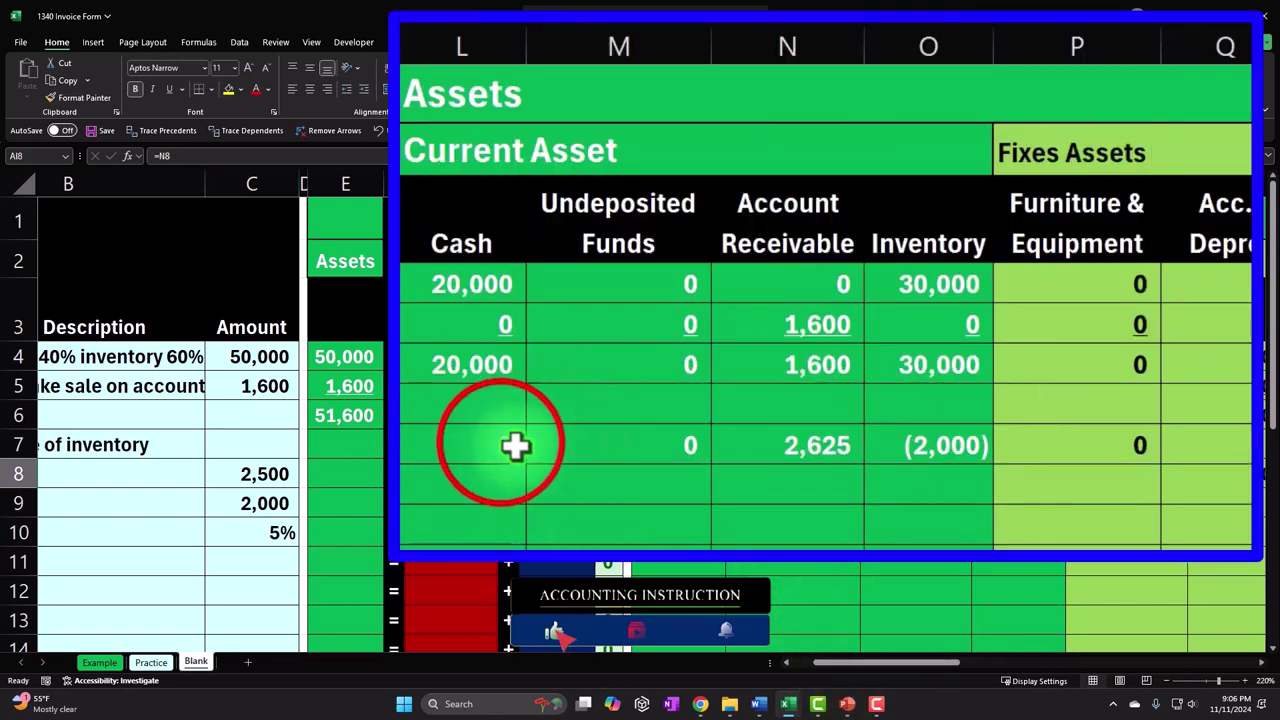
left_click_drag(706, 473, 624, 471)
left_click(426, 225)
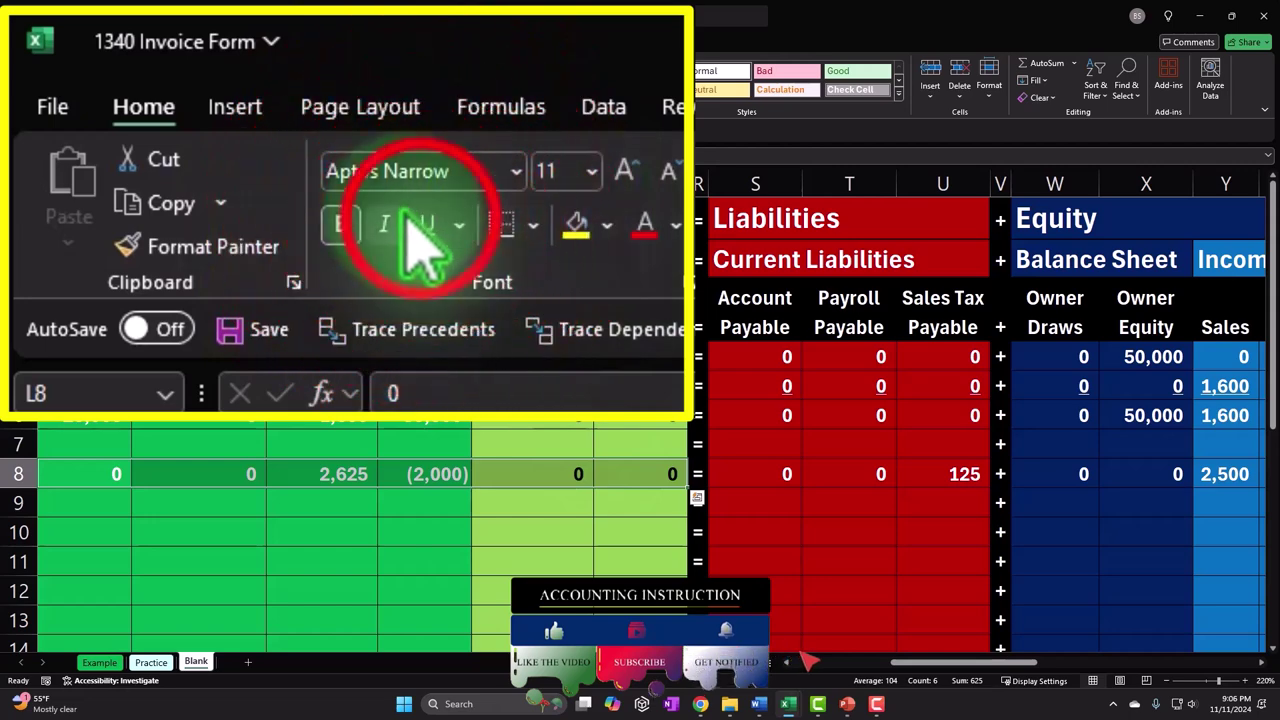
left_click_drag(755, 476, 943, 474)
left_click(430, 226)
left_click_drag(1055, 474, 1240, 474)
left_click(168, 89)
Copy the summary Assets, Liabilities, and Equity formulas in E6, G6, and I6 down through row 8
left_click_drag(1014, 677, 725, 676)
left_click(509, 415)
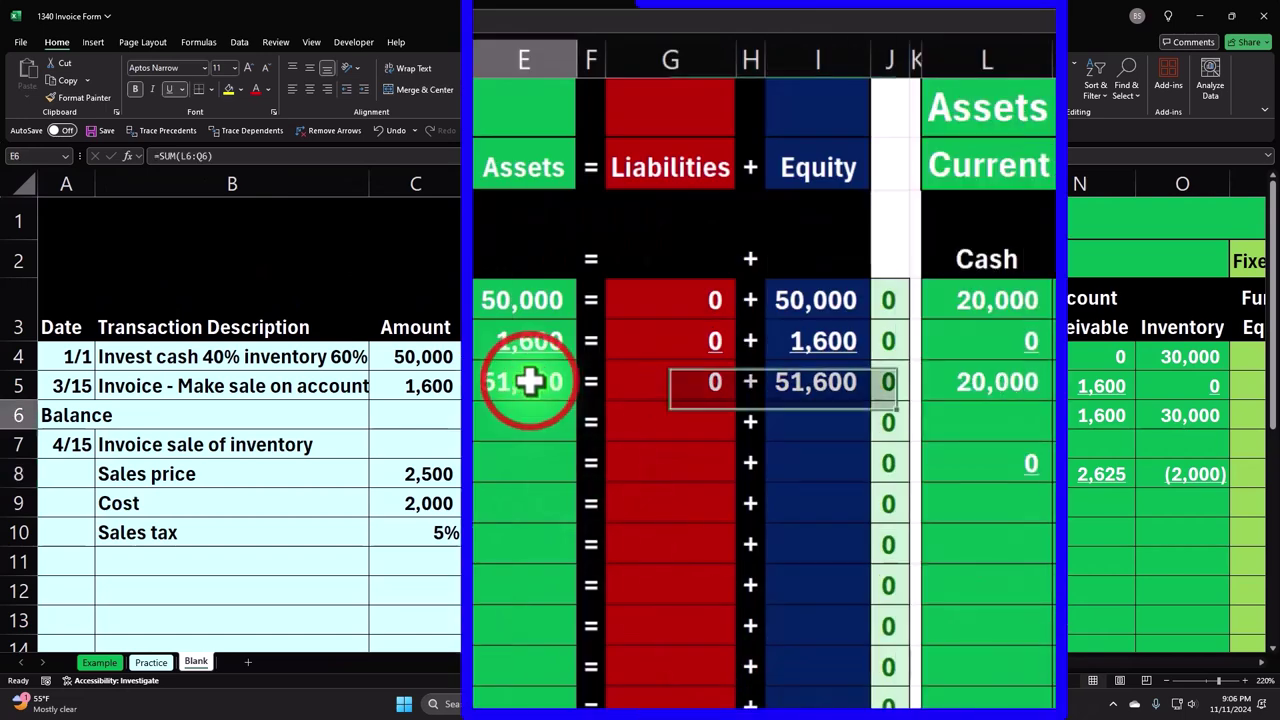
left_click_drag(580, 400, 570, 470)
left_click(703, 381)
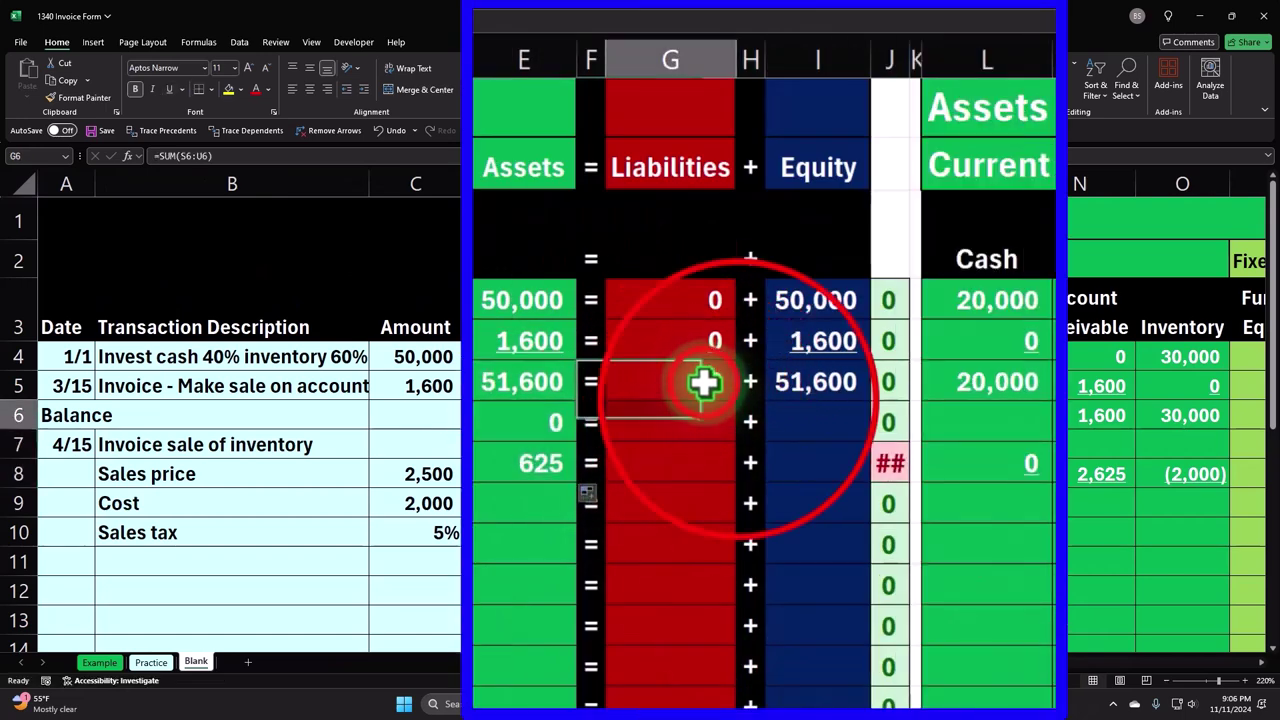
left_click_drag(740, 400, 734, 471)
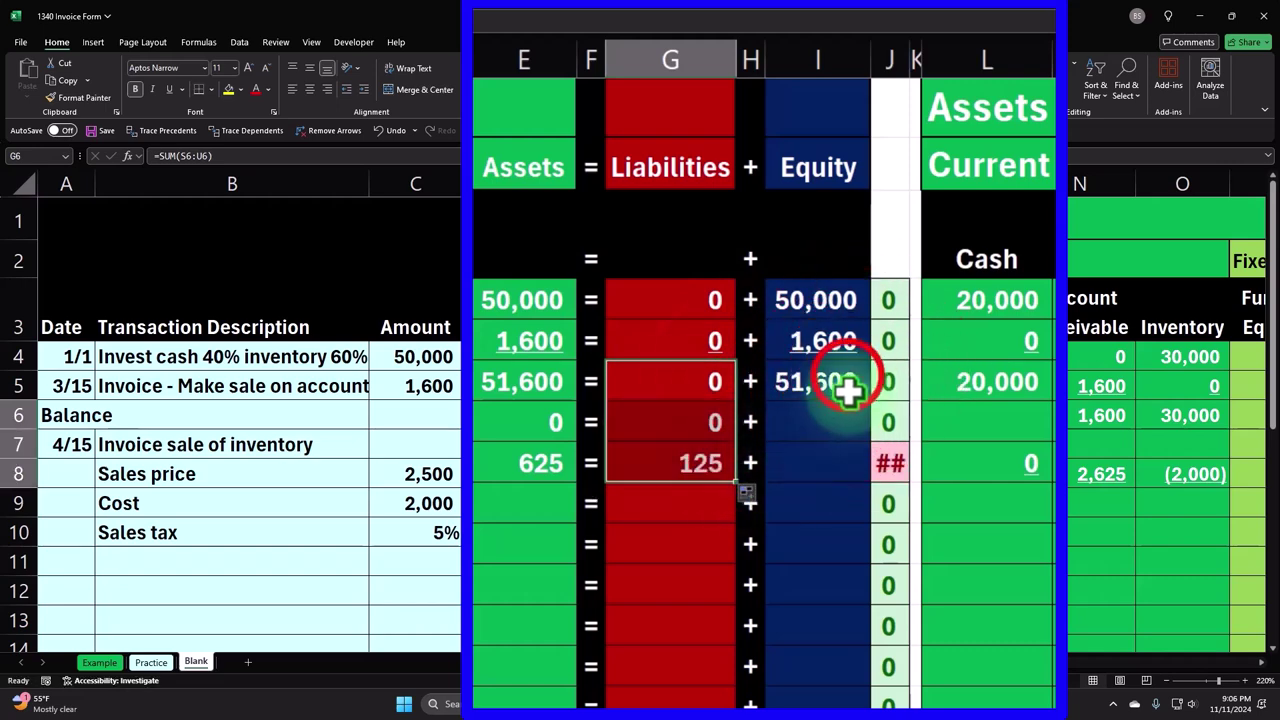
left_click(851, 384)
left_click_drag(872, 400, 866, 470)
left_click(829, 588)
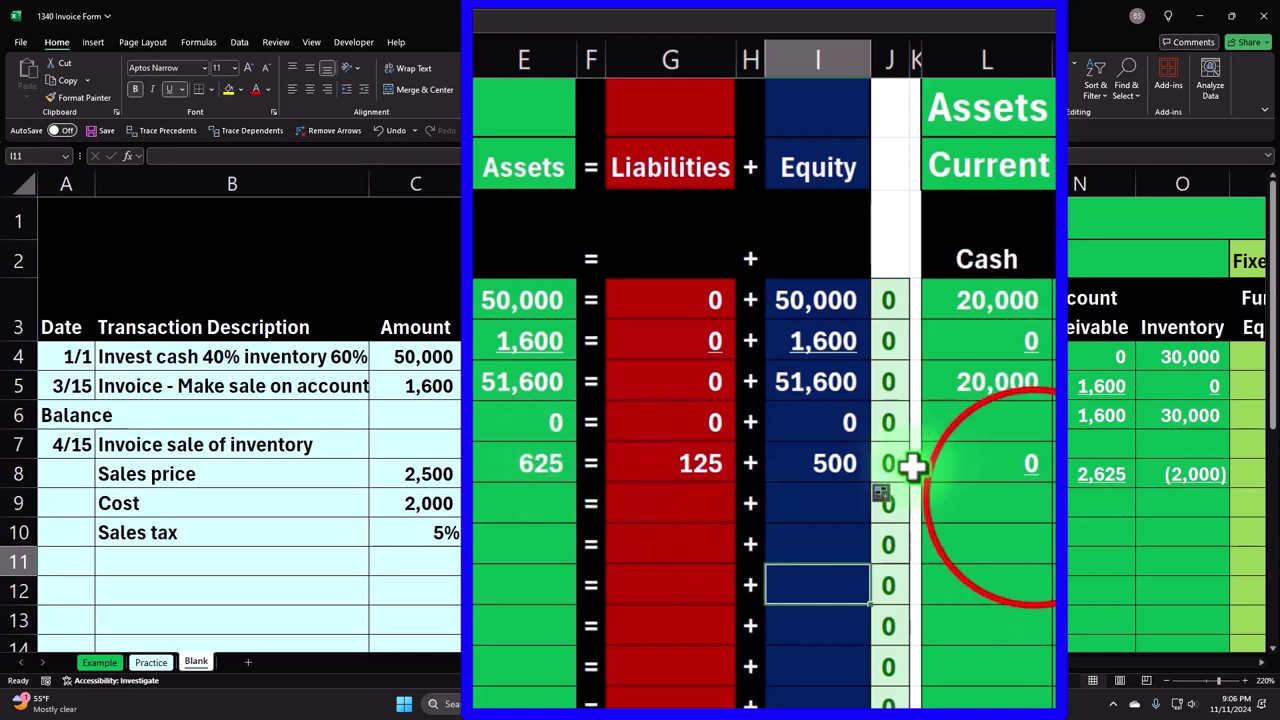
Label row 11 as Balance by linking A11 to the existing Balance label with the formula =A6
left_click(1034, 498)
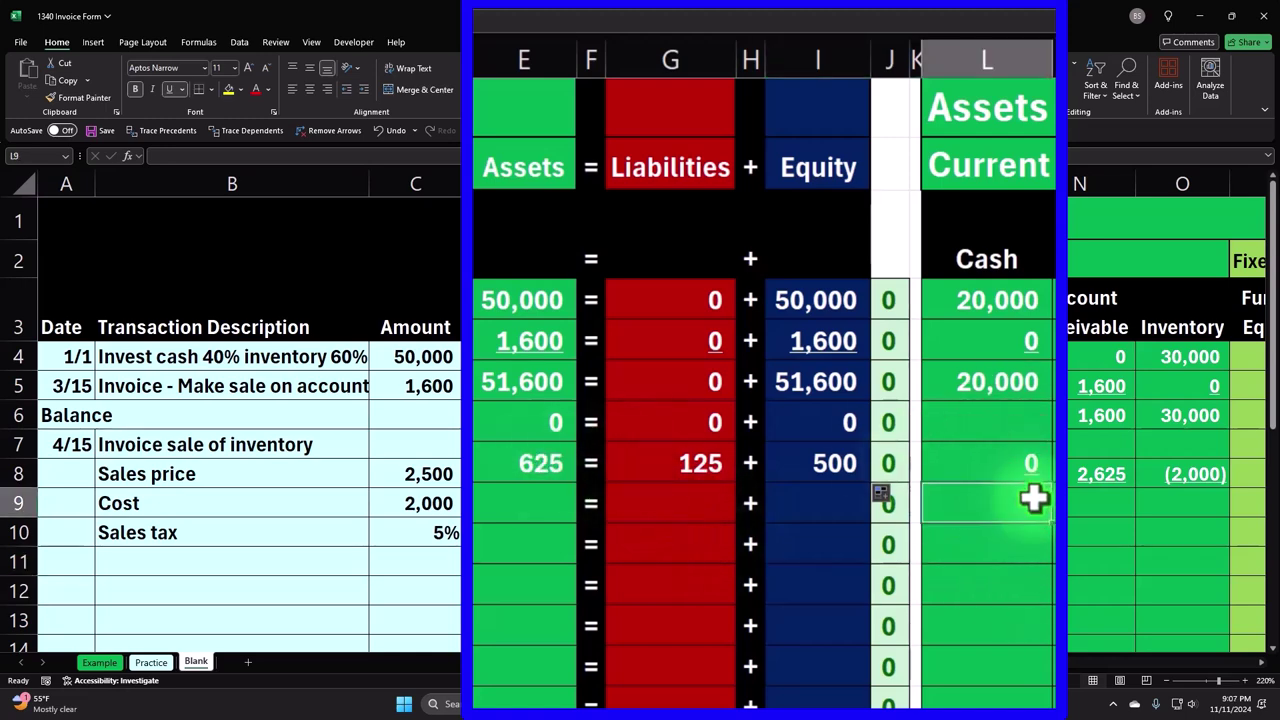
left_click(1010, 381)
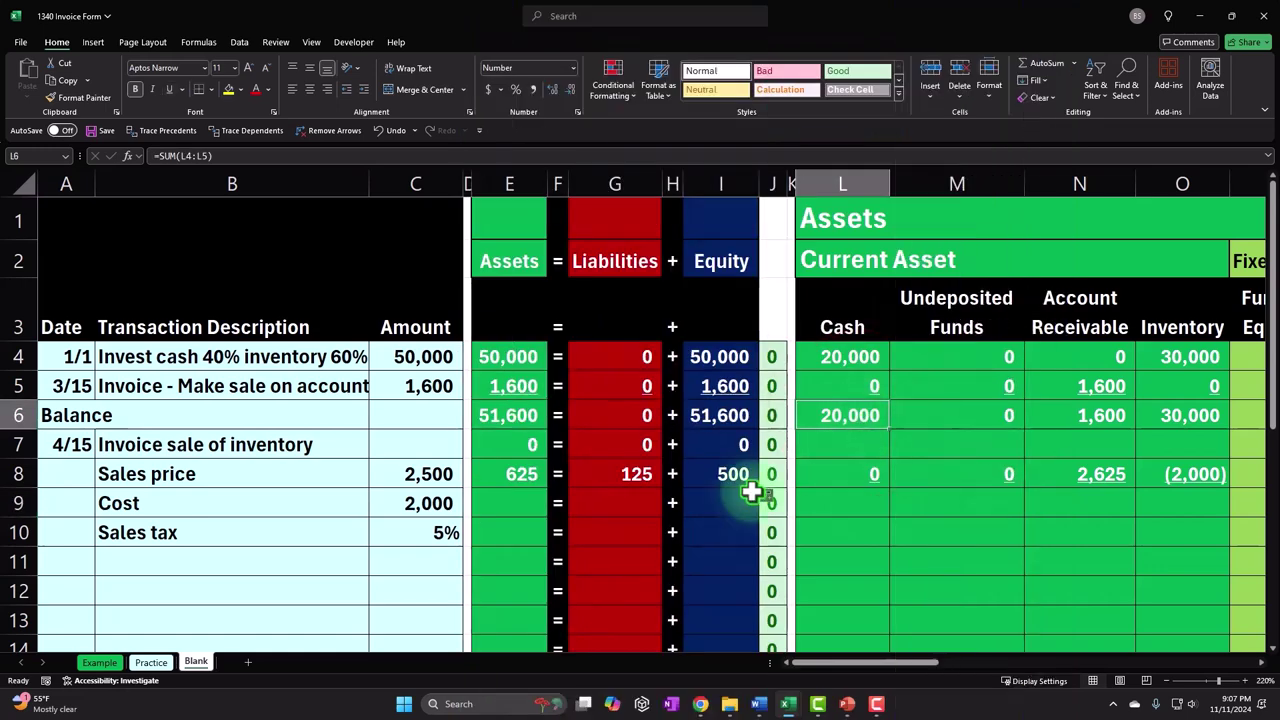
left_click(66, 561)
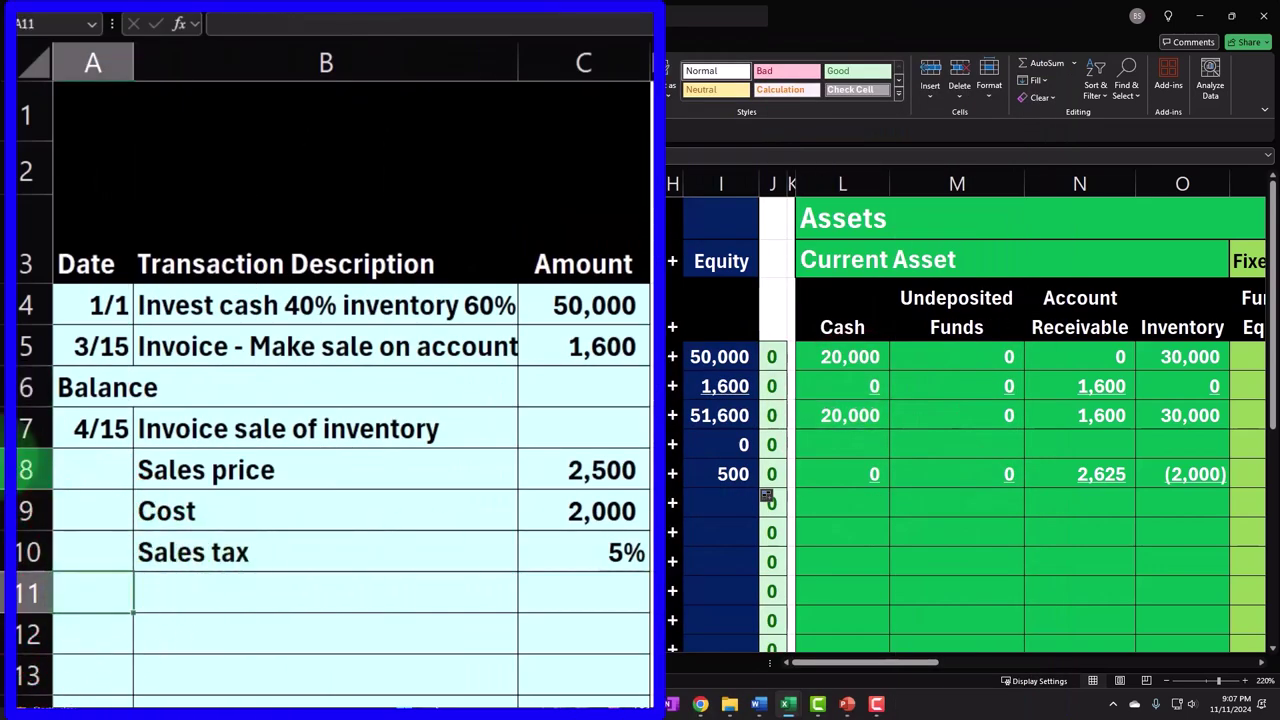
type("=")
key("Up")
key("Up")
key("Up")
key("Up")
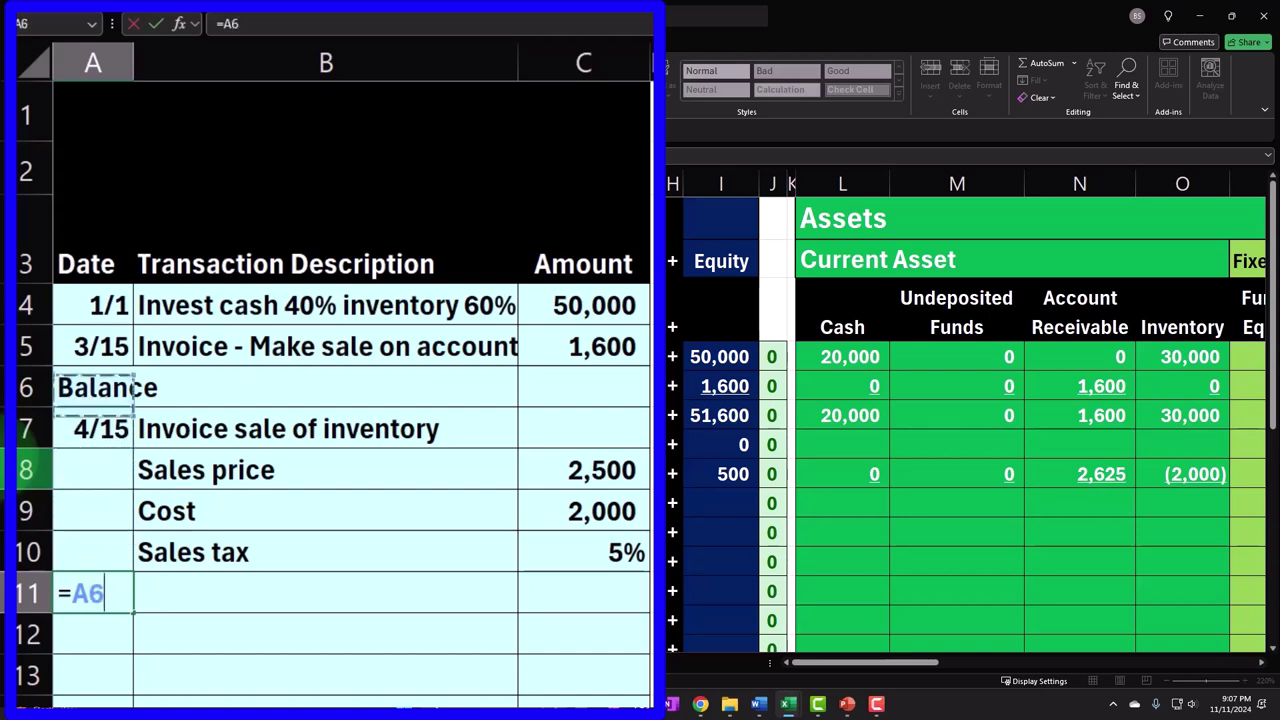
key("Down")
key("Return")
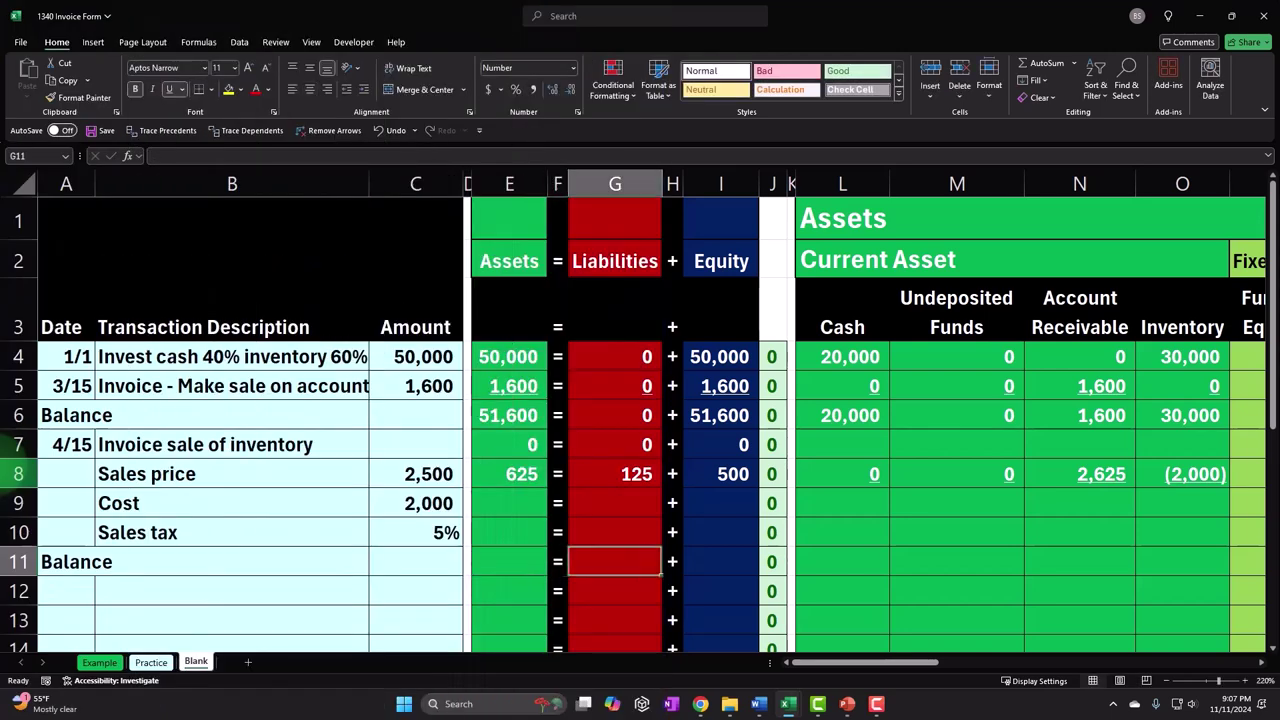
Calculate the new Cash balance in L11 with the formula =SUM(L6:L10)
left_click(720, 561)
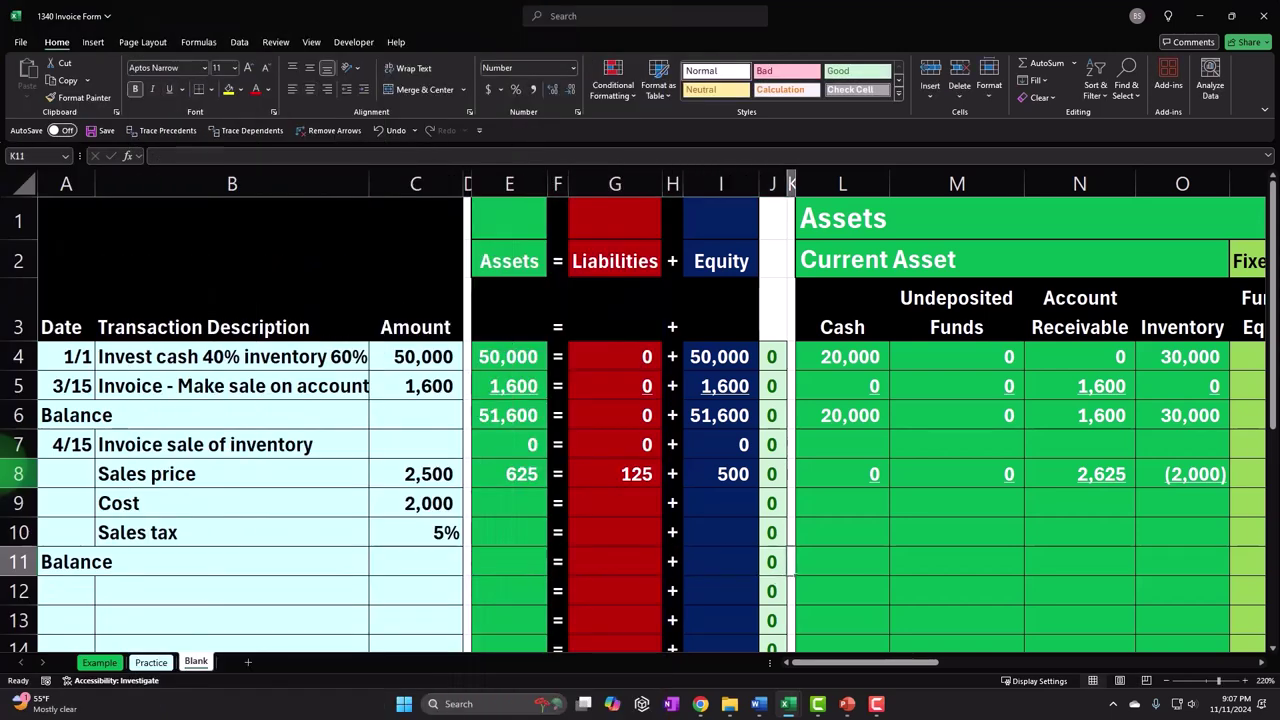
left_click(842, 561)
type("=")
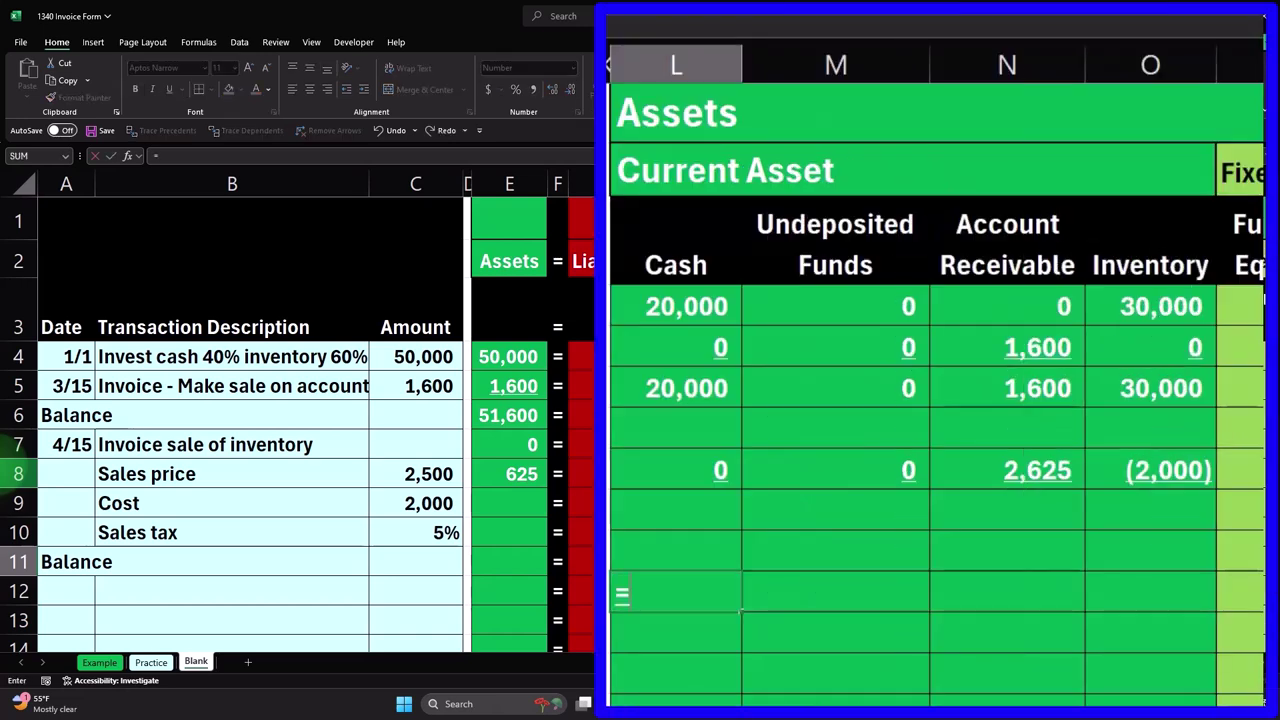
type("sum(")
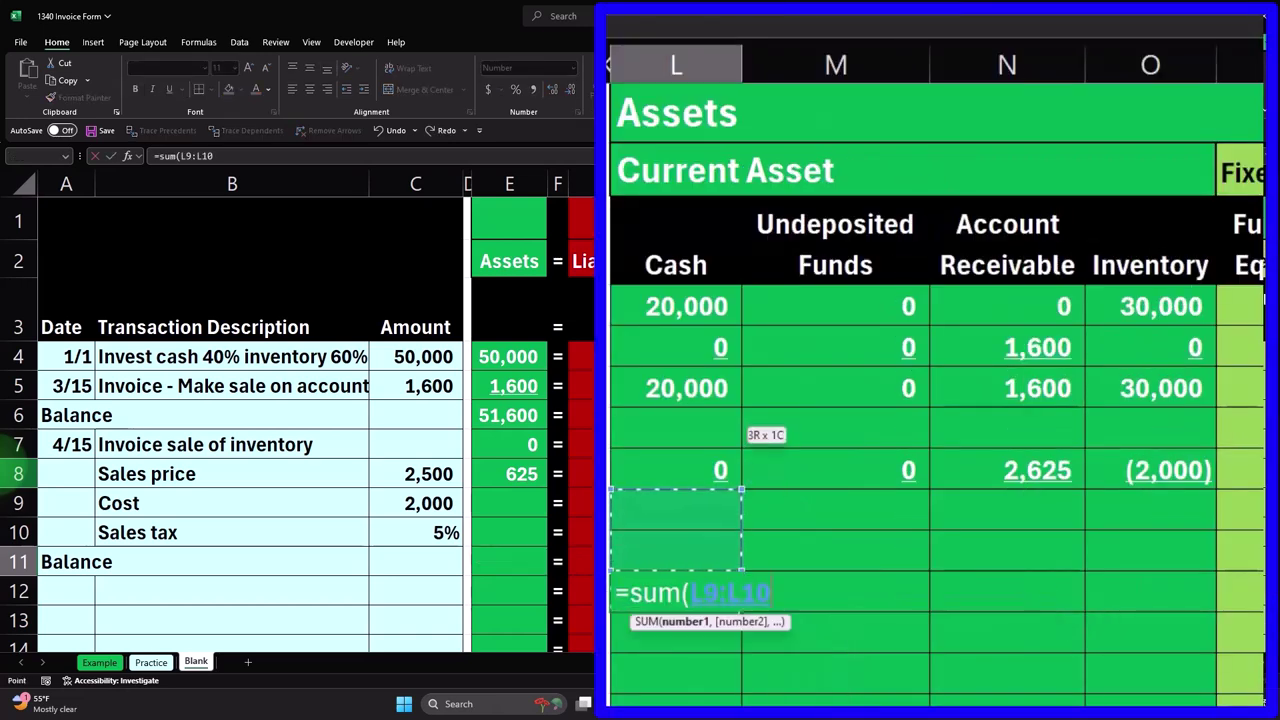
left_click_drag(700, 445, 700, 375)
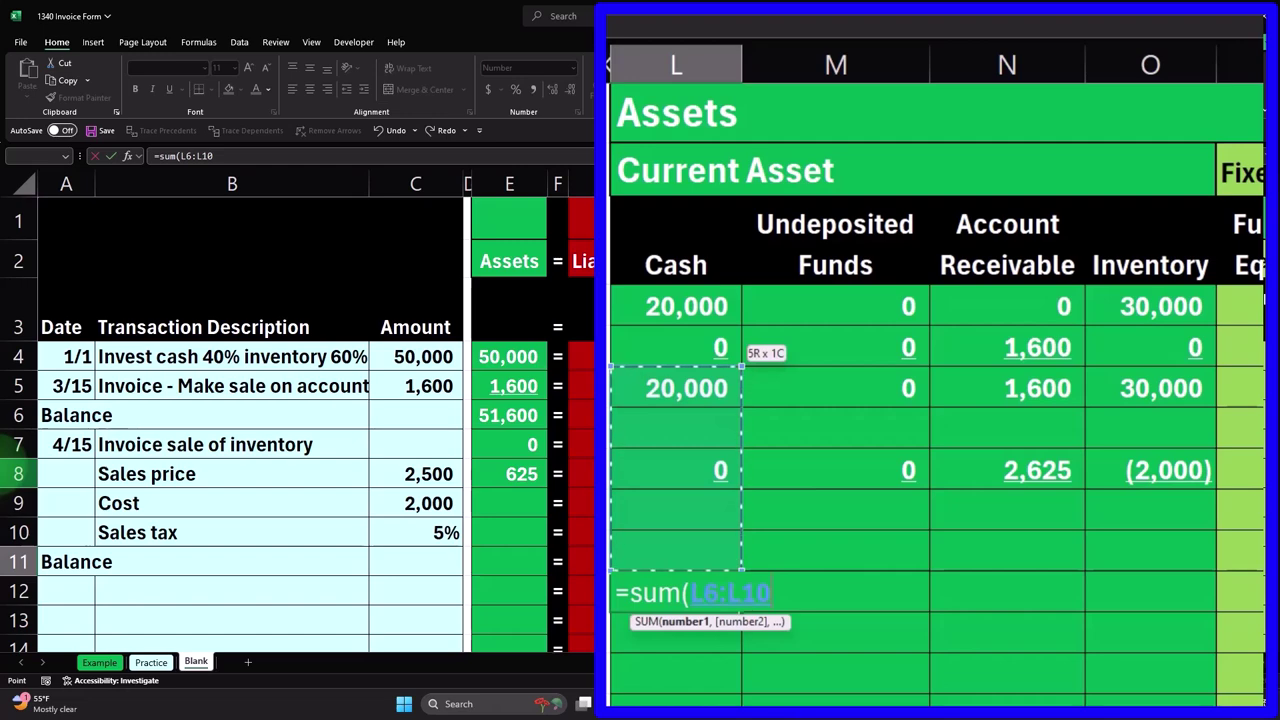
key("Return")
Copy the L11 balance formula as formulas only into the asset, liability, and equity accounts in M11:Q11, S11:U11, and W11:AF11
left_click(700, 590)
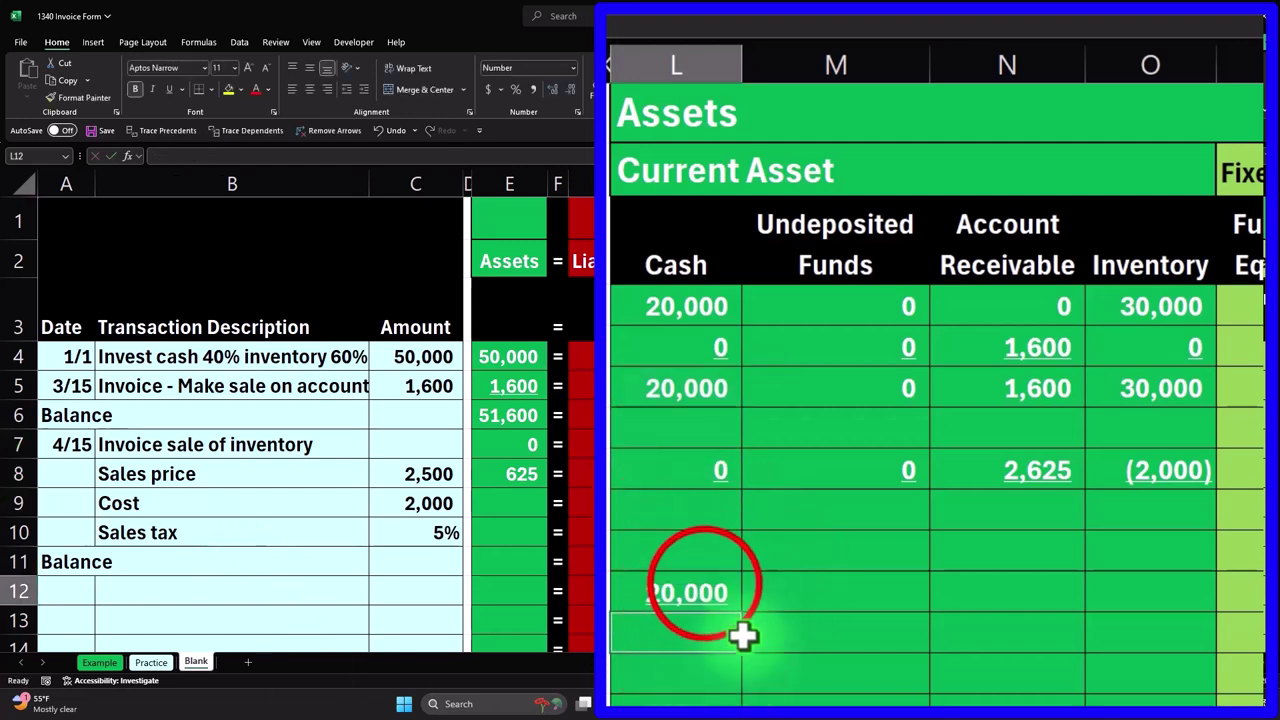
left_click_drag(803, 575, 1020, 571)
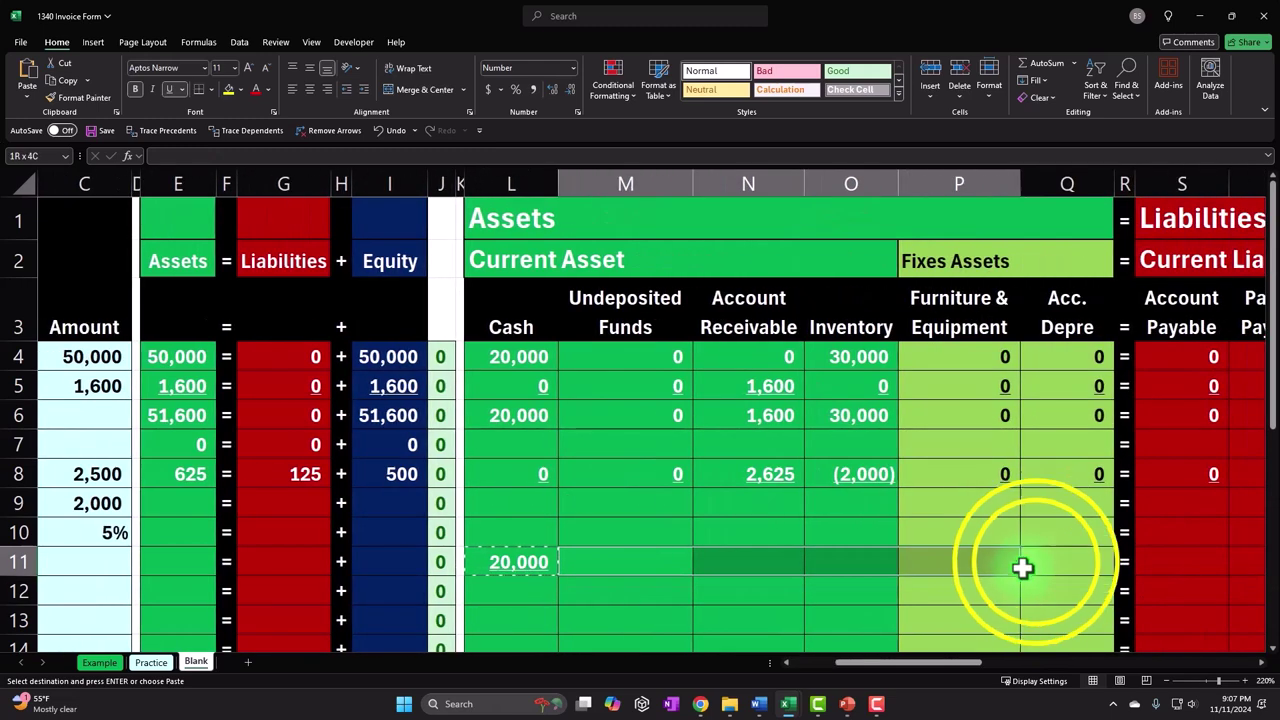
right_click(1025, 568)
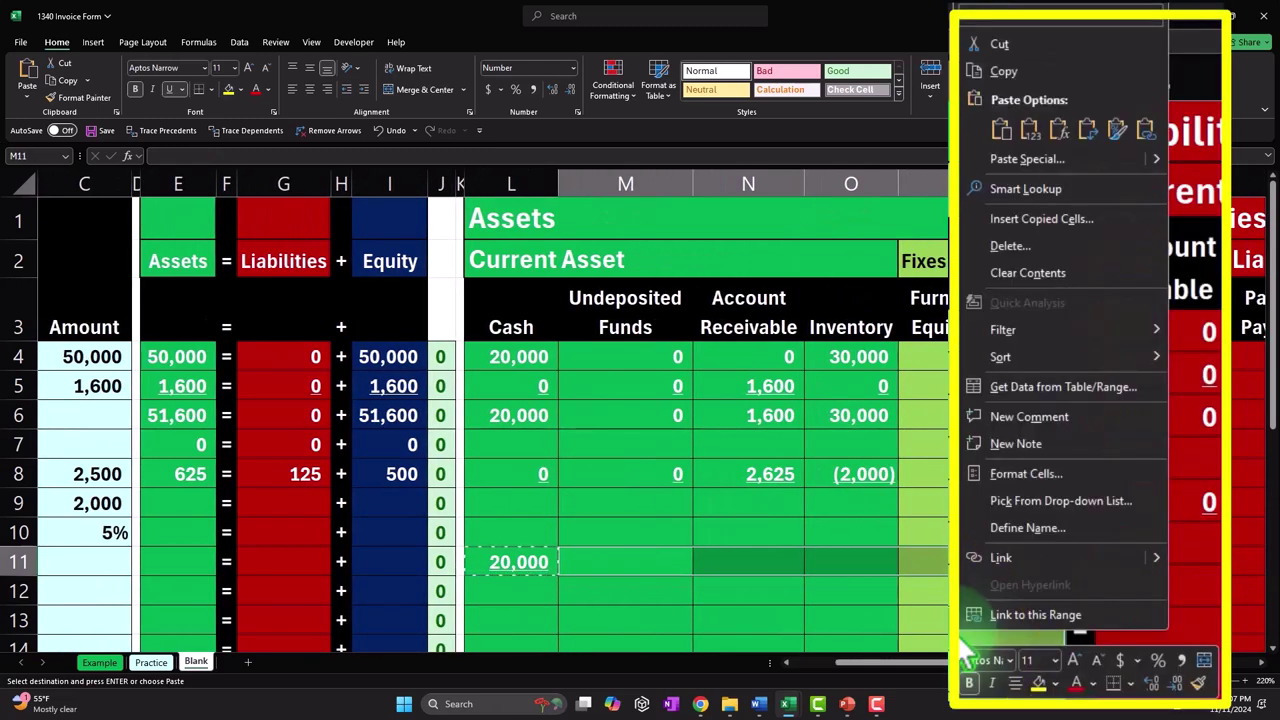
left_click(1059, 128)
left_click_drag(1133, 561, 732, 557)
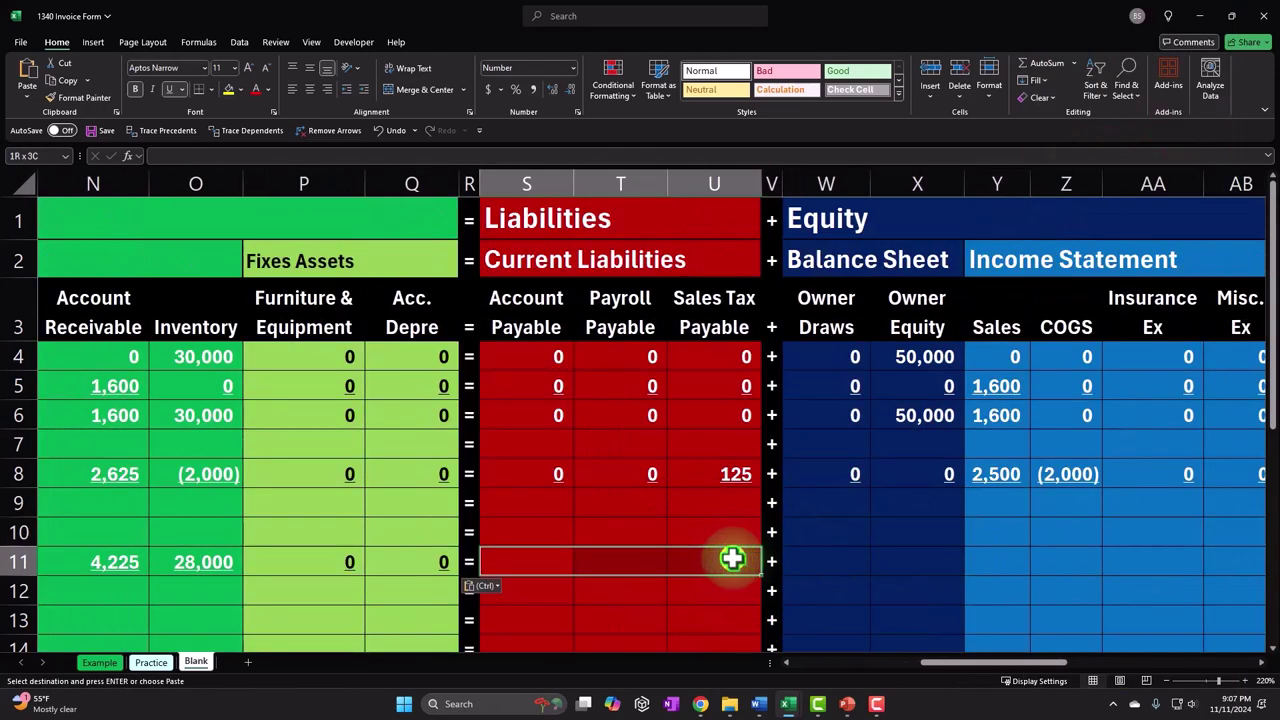
right_click(732, 557)
left_click(862, 145)
left_click_drag(857, 557, 1197, 569)
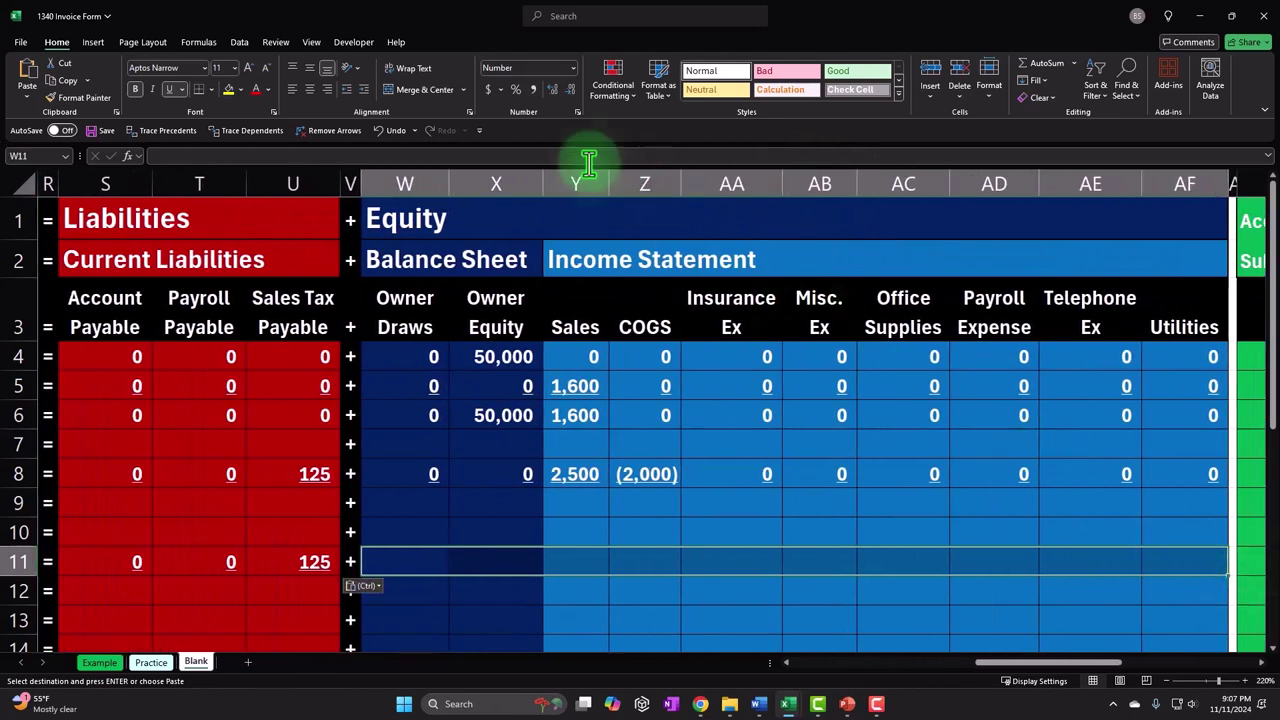
right_click(652, 567)
left_click(762, 134)
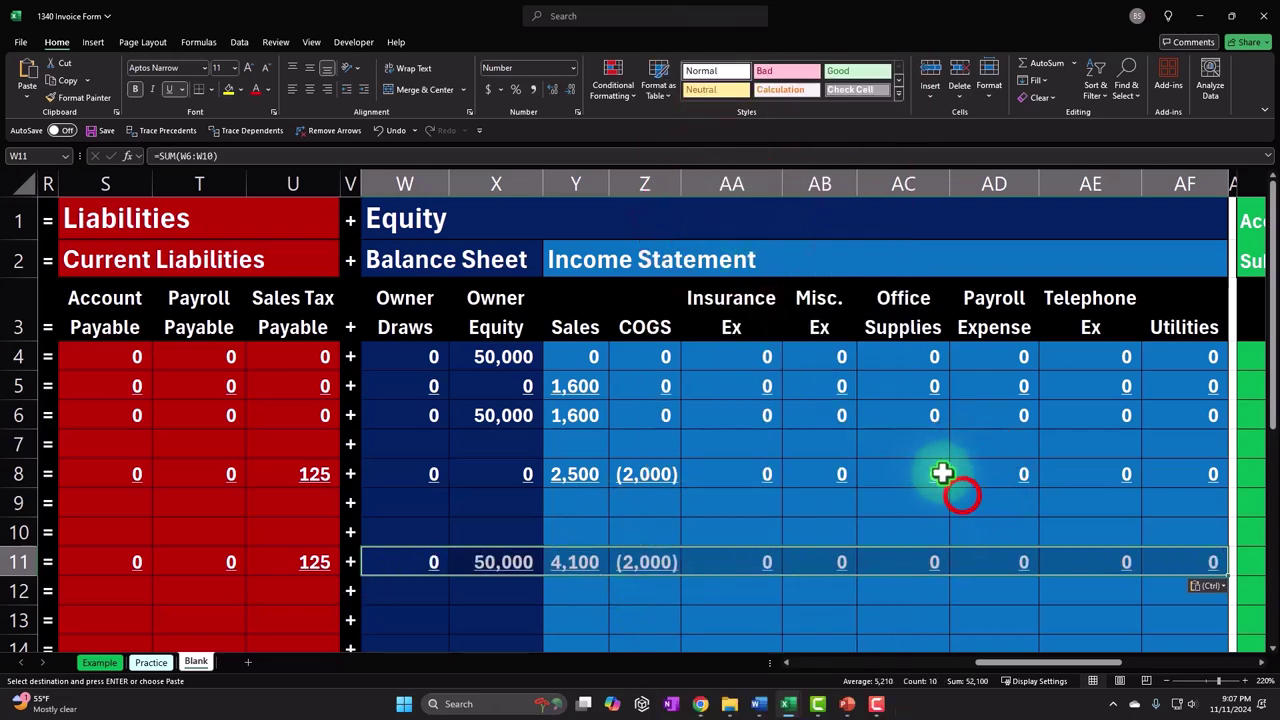
Remove the underline from the row 11 account balances in L11:AF11
left_click_drag(541, 563, 386, 571)
left_click(360, 192)
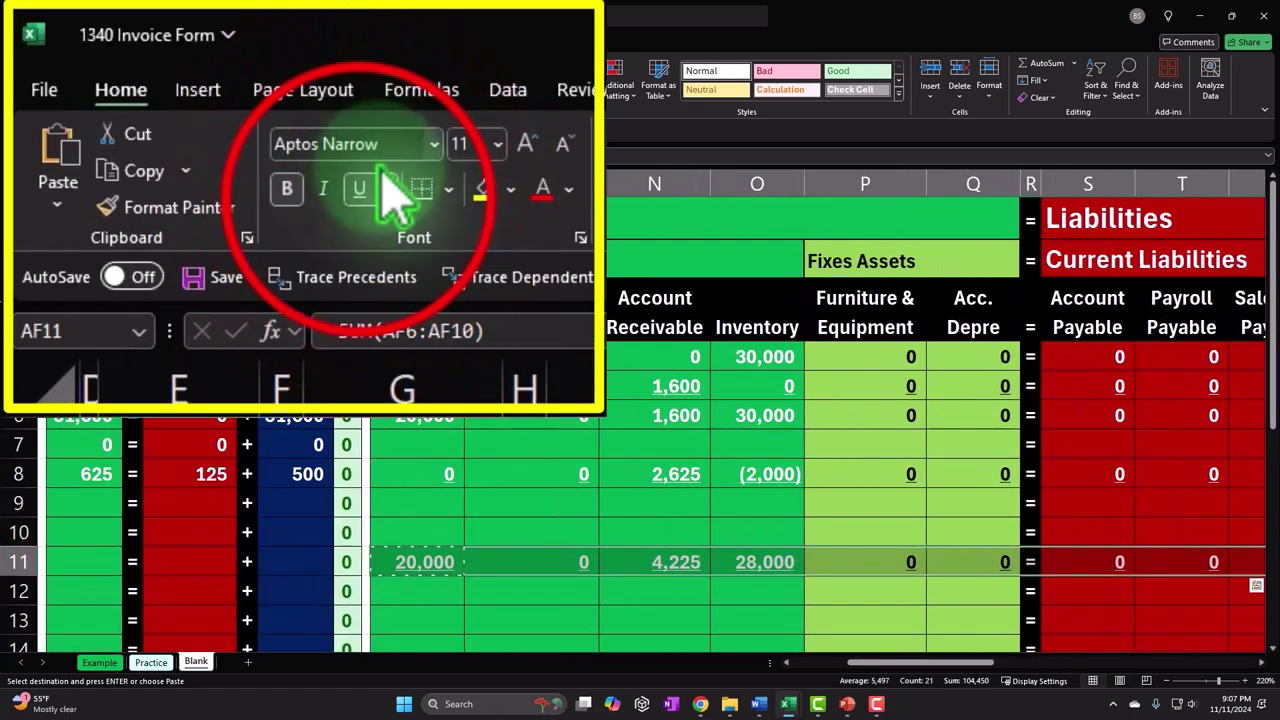
left_click(360, 192)
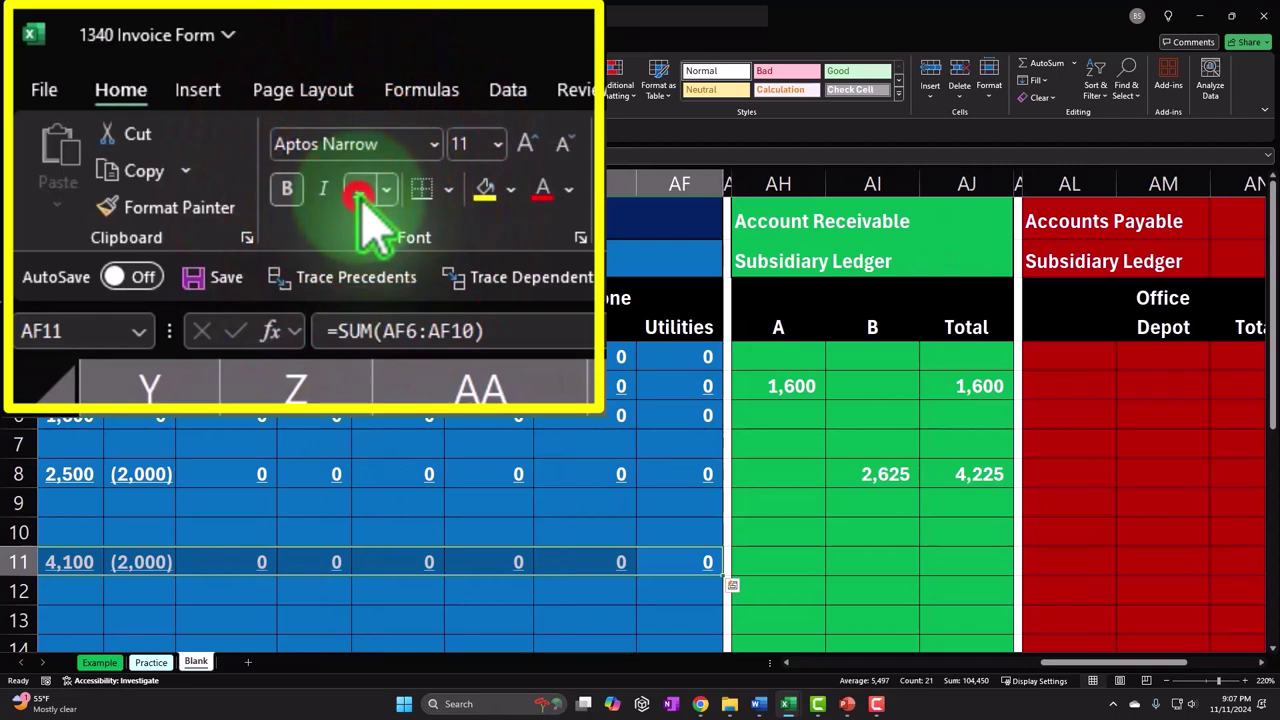
left_click(500, 530)
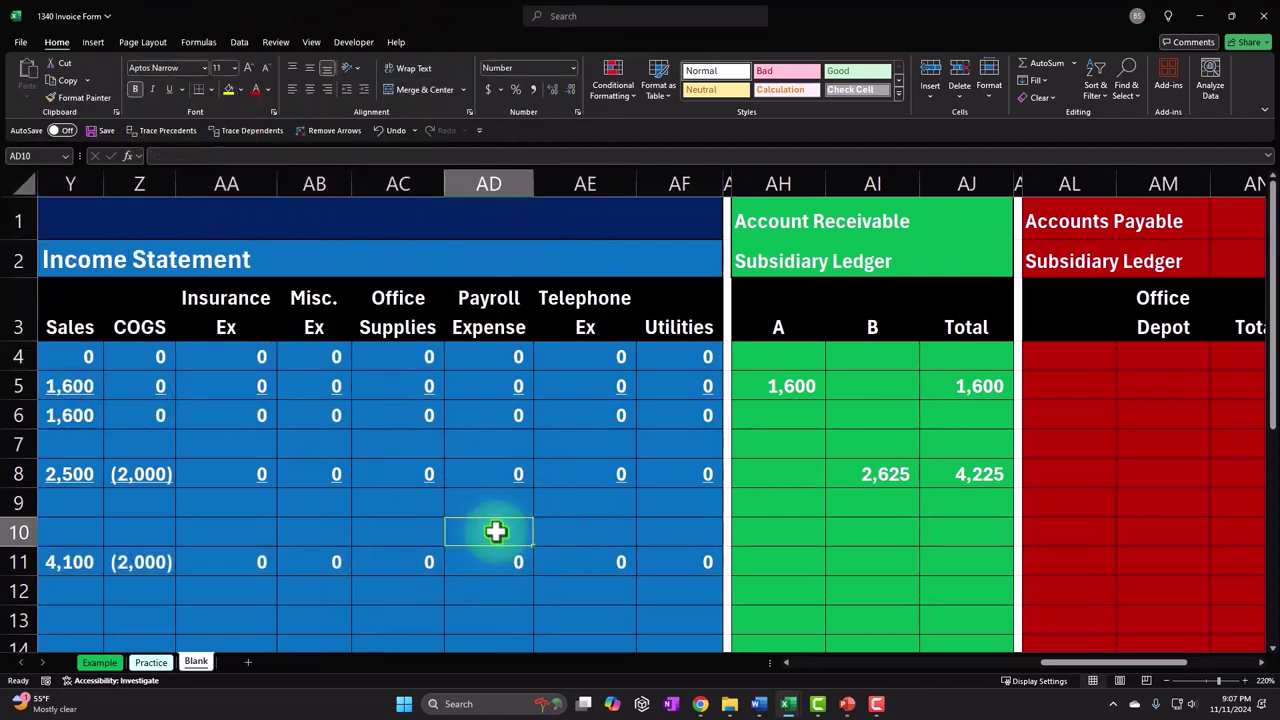
Copy the summary Assets, Liabilities, and Equity formulas in E8, G8, and I8 down through the Balance row 11
key("Left")
key("Left")
key("Left")
key("Left")
key("Left")
key("Left")
key("Left")
key("Left")
key("Left")
key("Left")
key("Left")
key("Left")
key("Left")
key("Left")
key("Left")
key("Left")
key("Left")
key("Left")
key("Left")
key("Left")
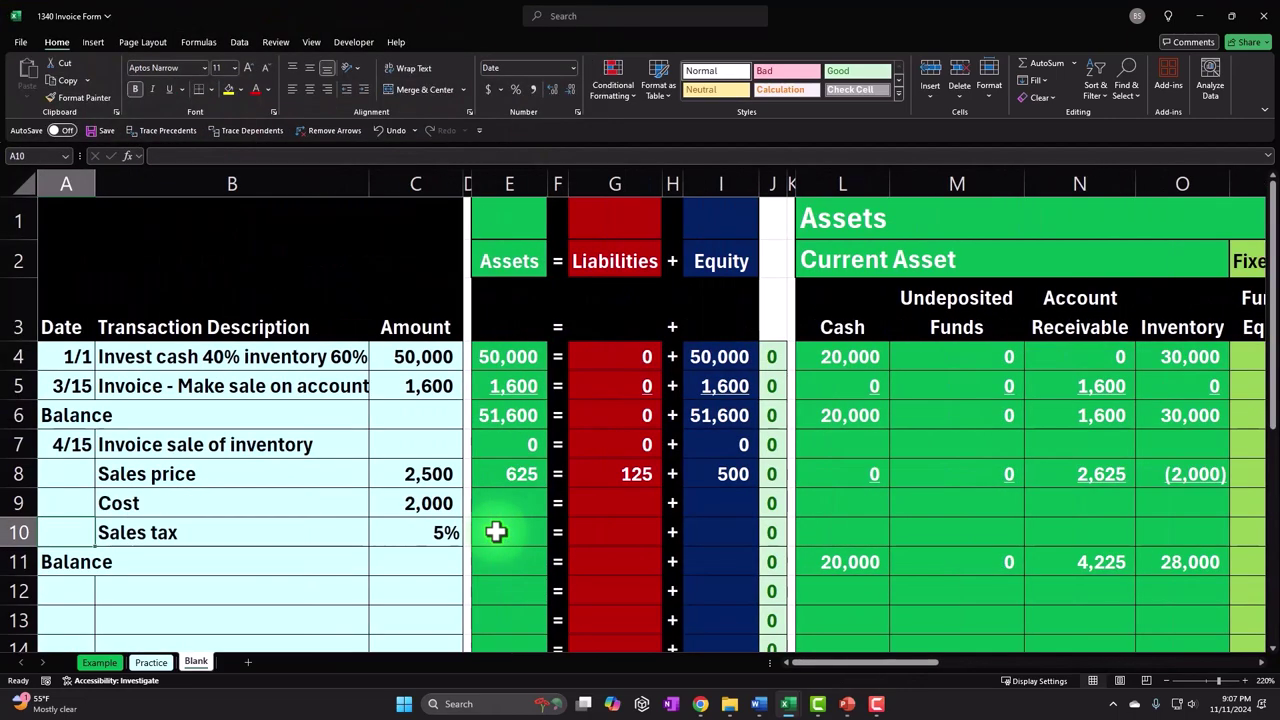
left_click(533, 475)
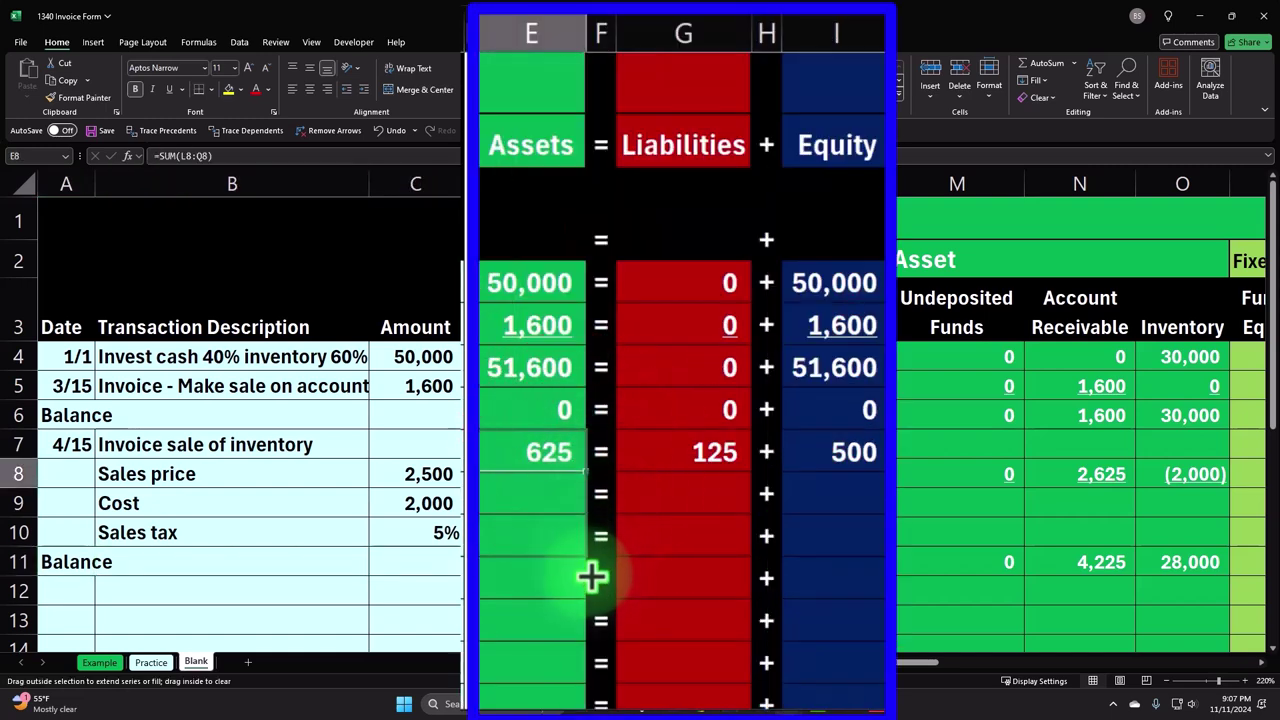
left_click_drag(590, 590, 586, 586)
left_click(700, 458)
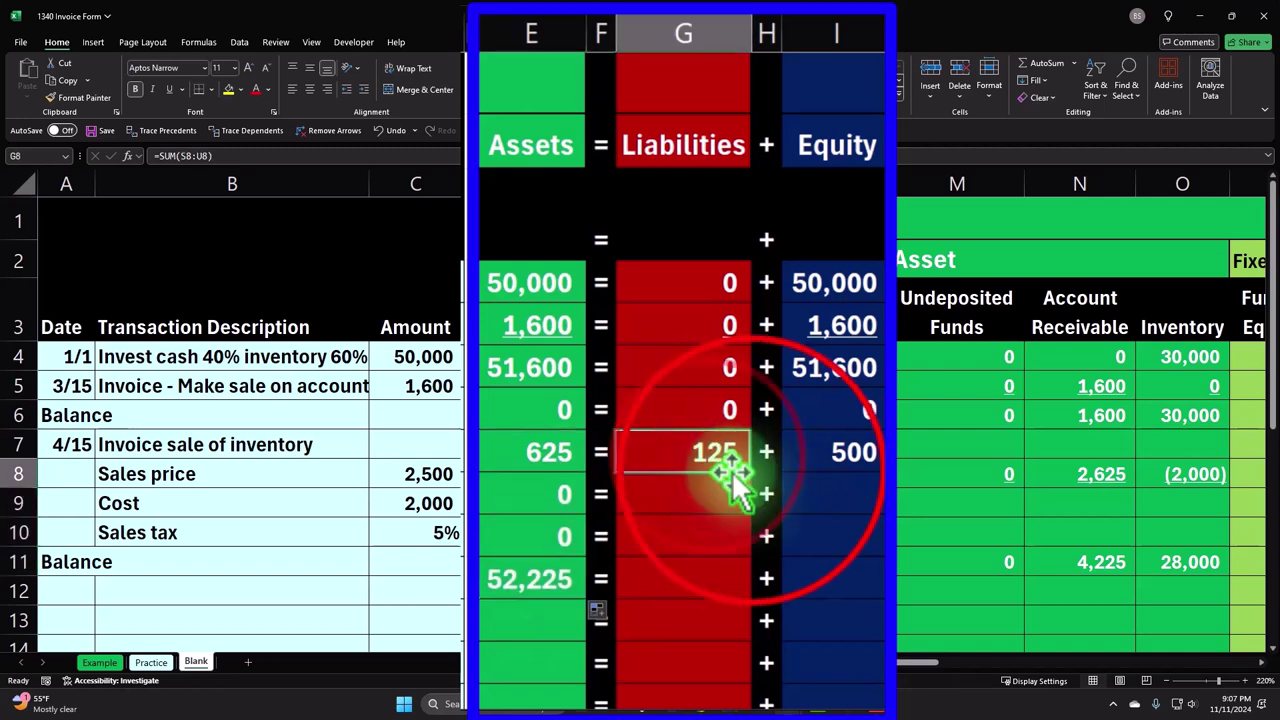
left_click_drag(755, 478, 737, 594)
left_click(835, 455)
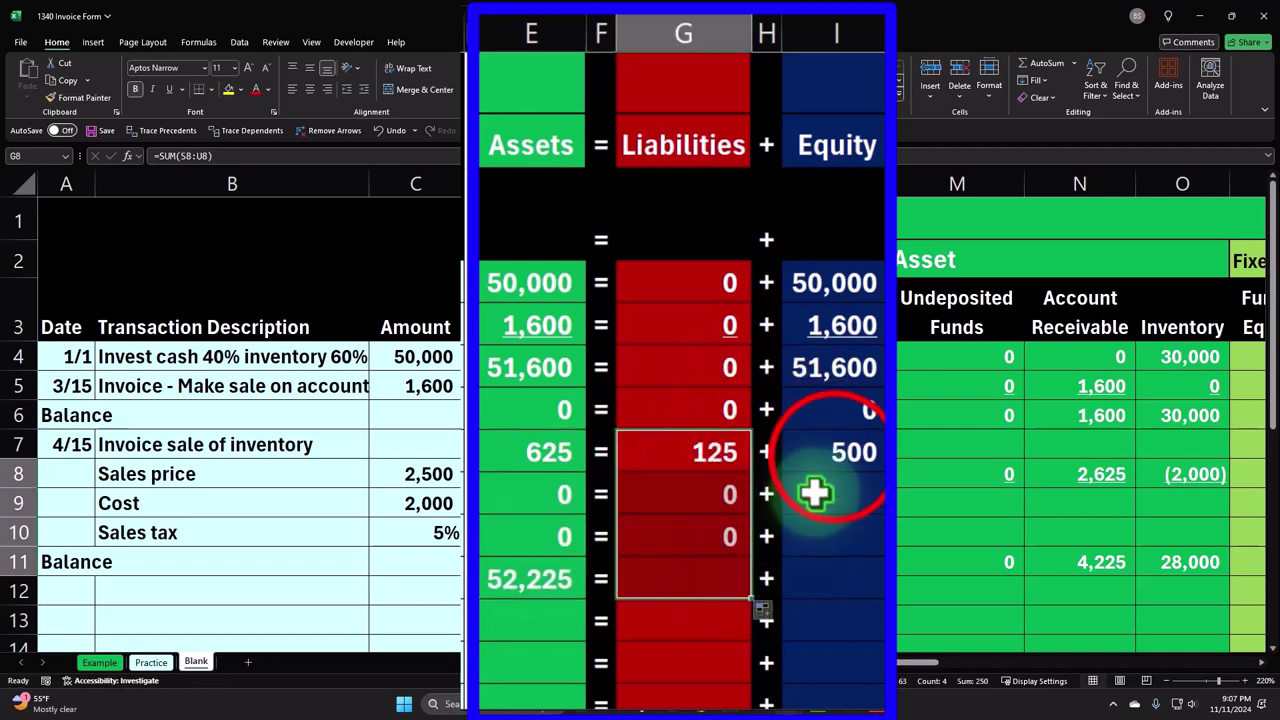
left_click_drag(877, 477, 868, 590)
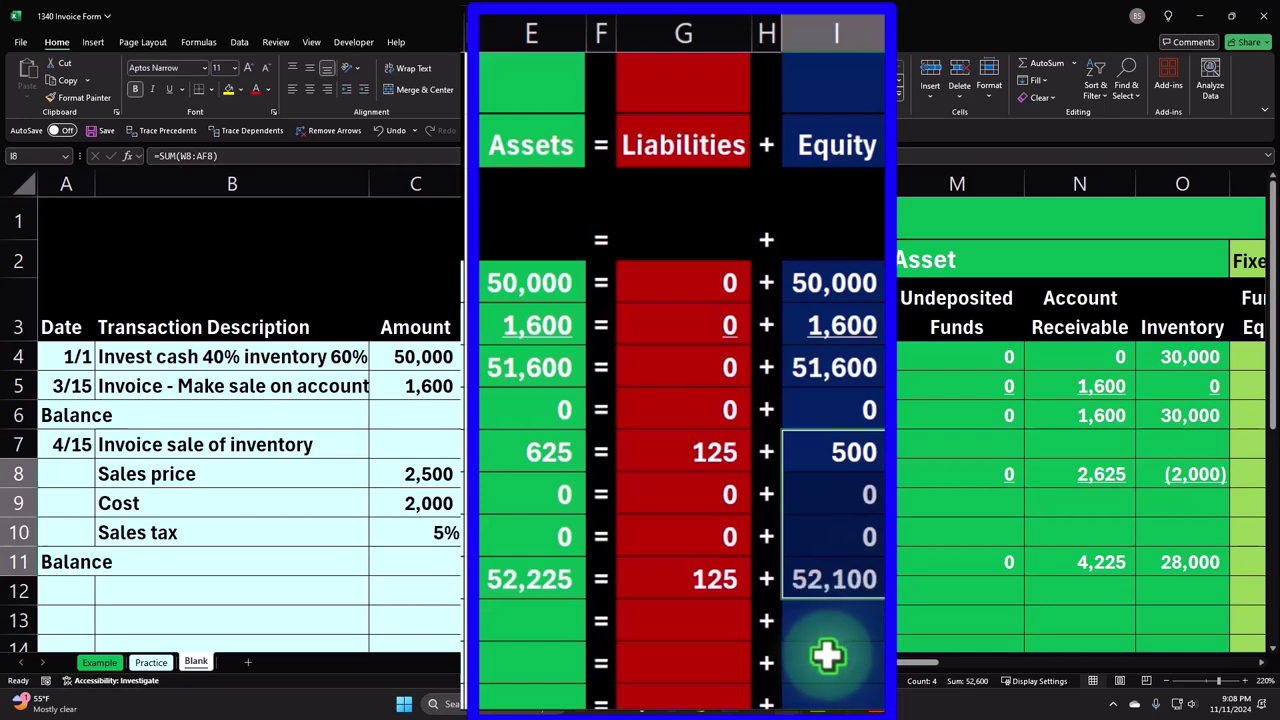
left_click(527, 576)
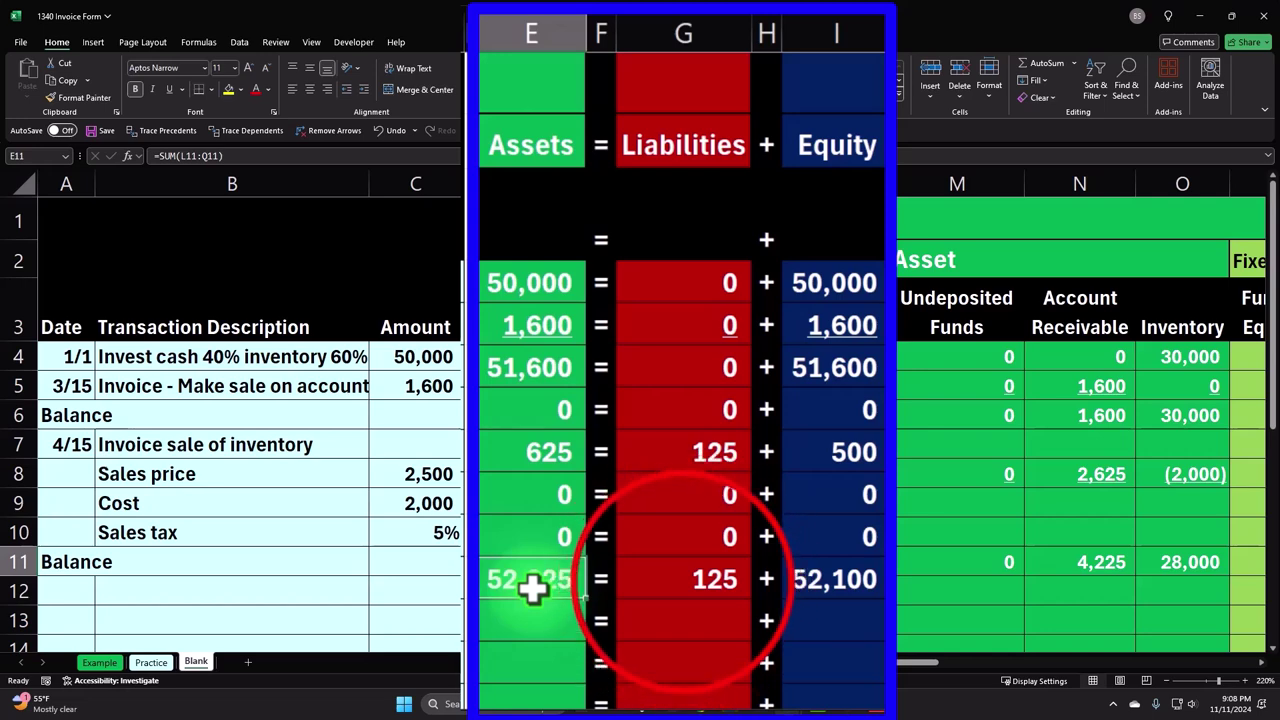
left_click(678, 586)
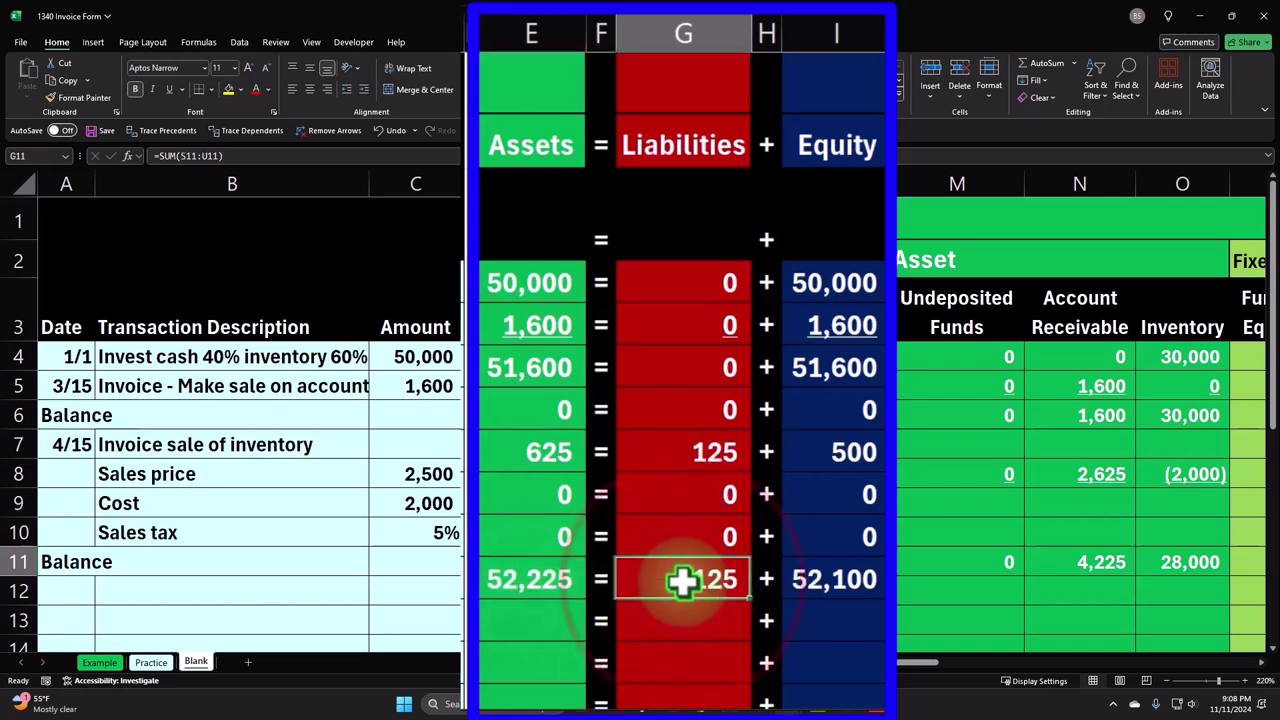
Review the total Equity balance in I11 and the row 11 current asset balances from Cash to Accounts Receivable
left_click(850, 578)
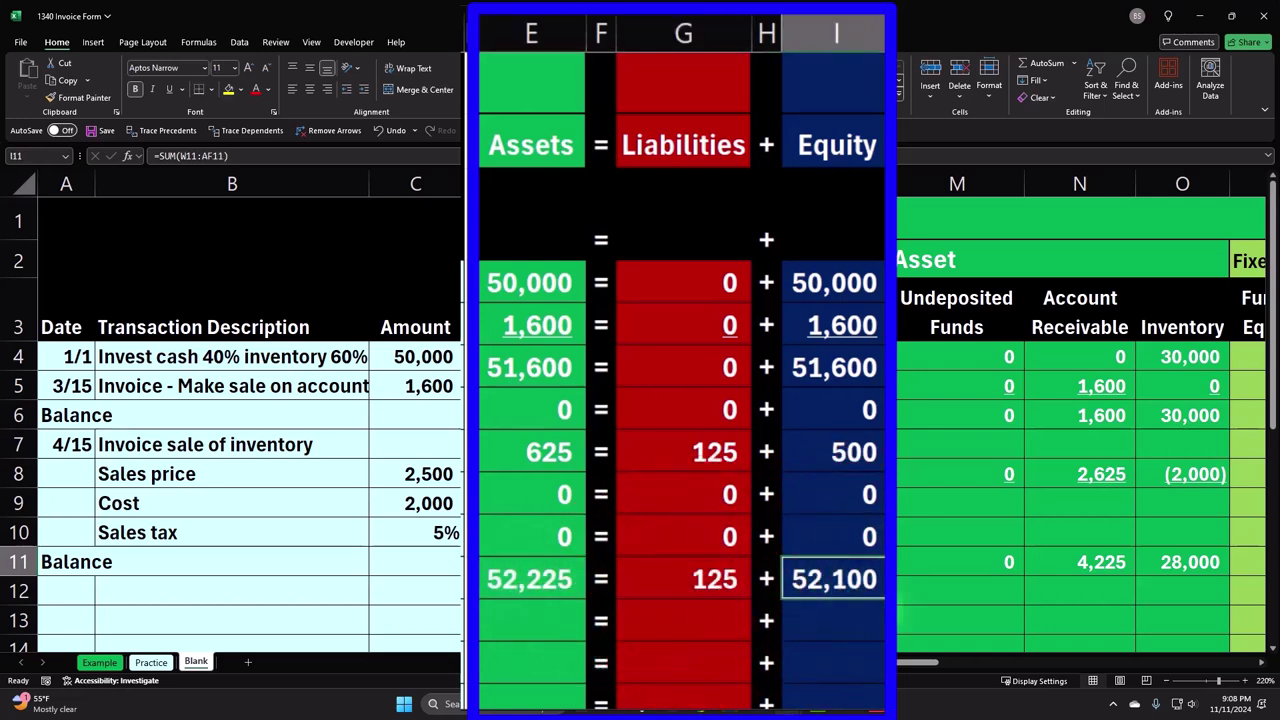
left_click_drag(877, 662, 930, 662)
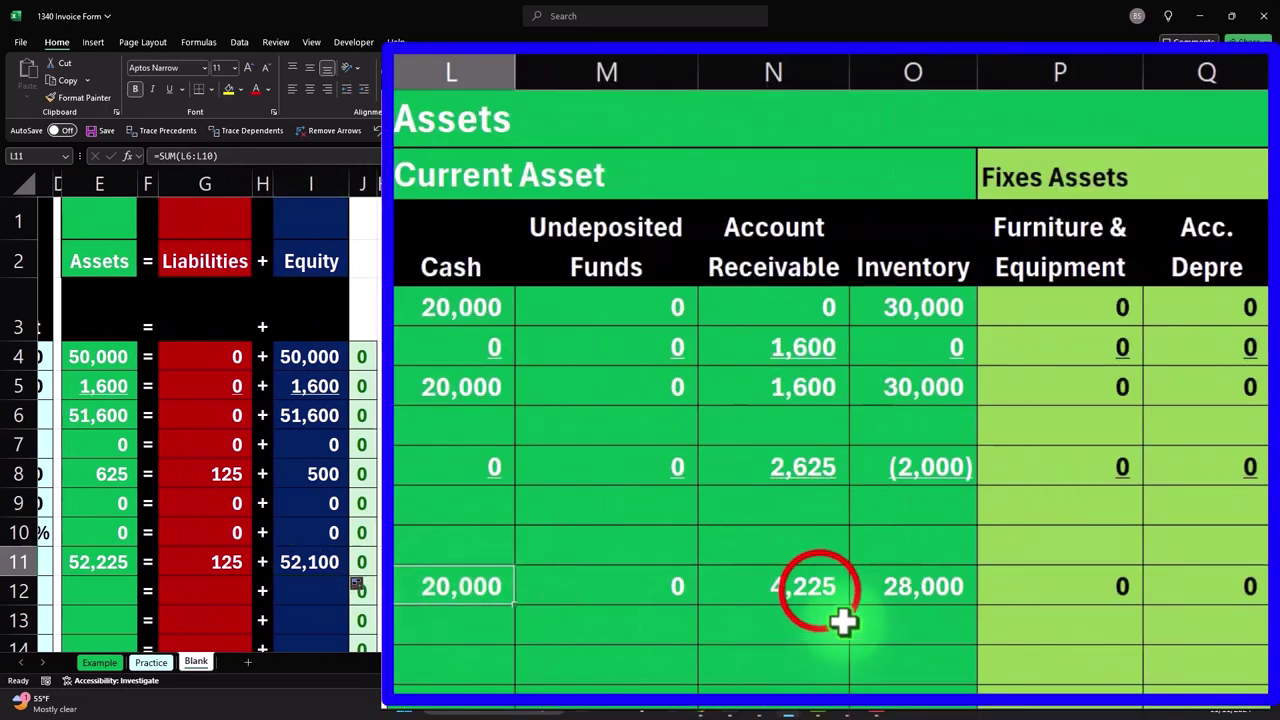
left_click(703, 565)
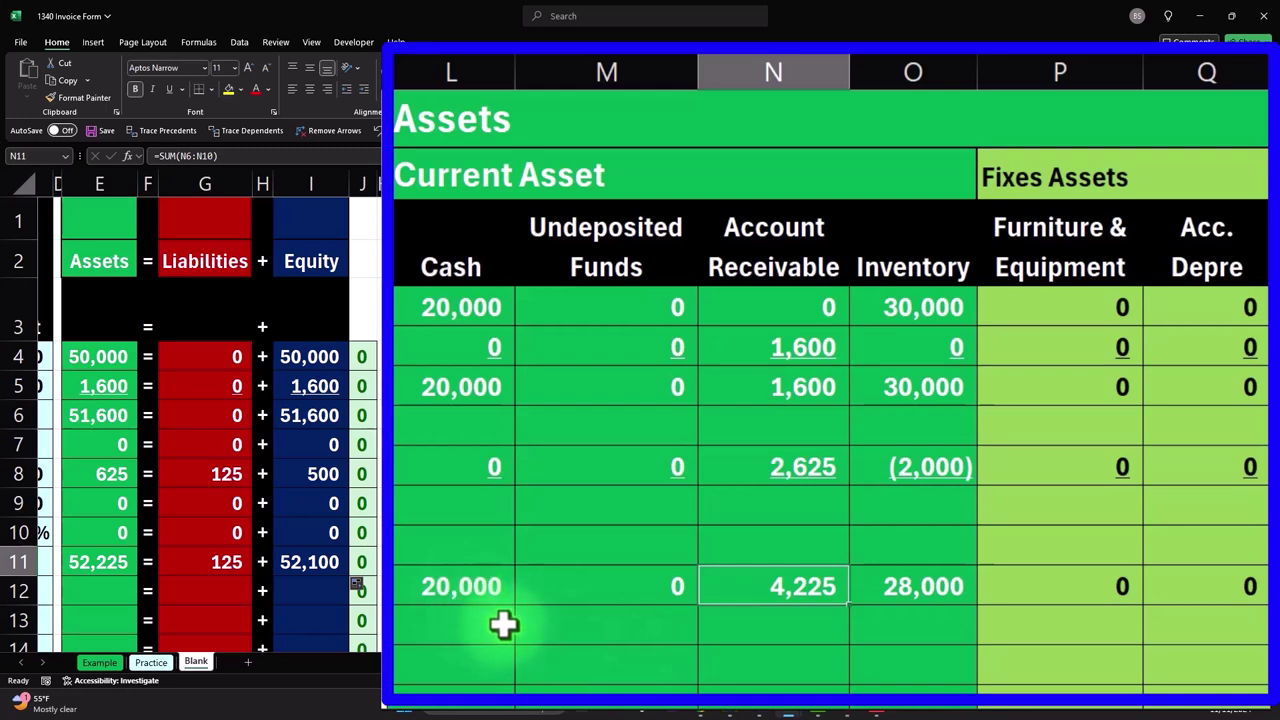
Compare the Accounts Receivable subsidiary ledger for customers A and B and its total in AJ8 with the Accounts Receivable balance in N11
left_click_drag(943, 671, 1166, 666)
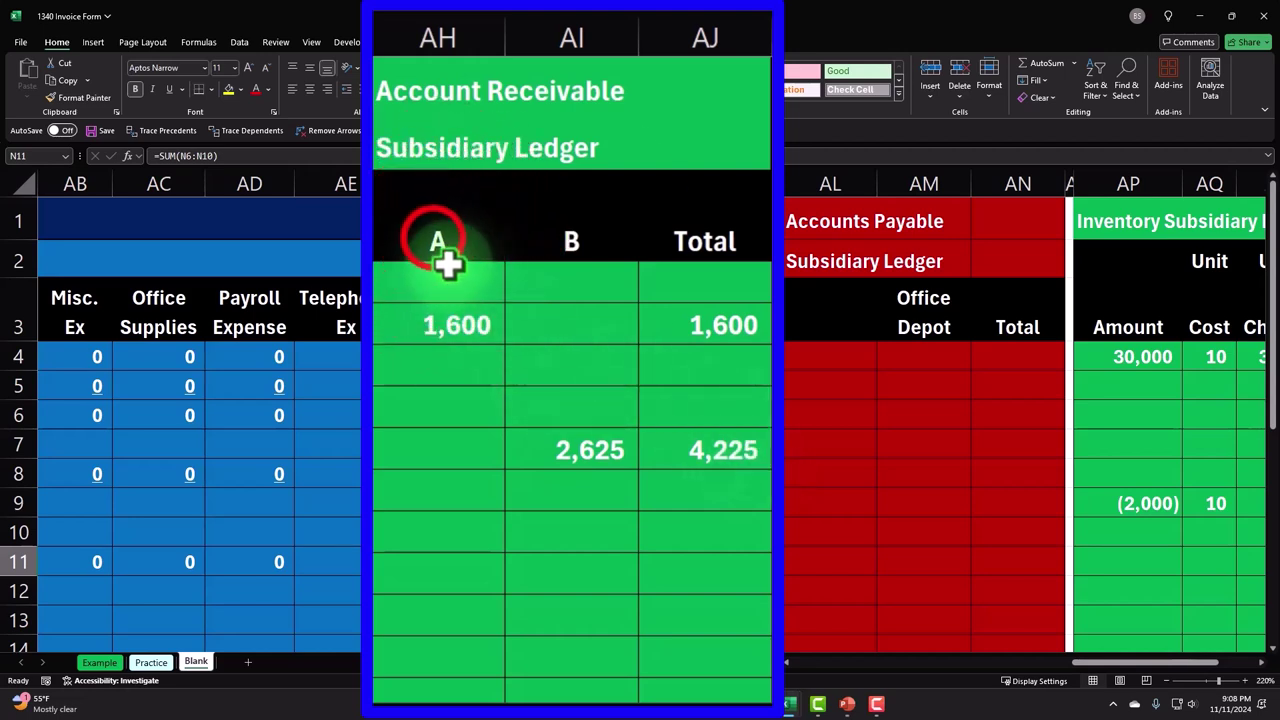
left_click(434, 238)
left_click(550, 241)
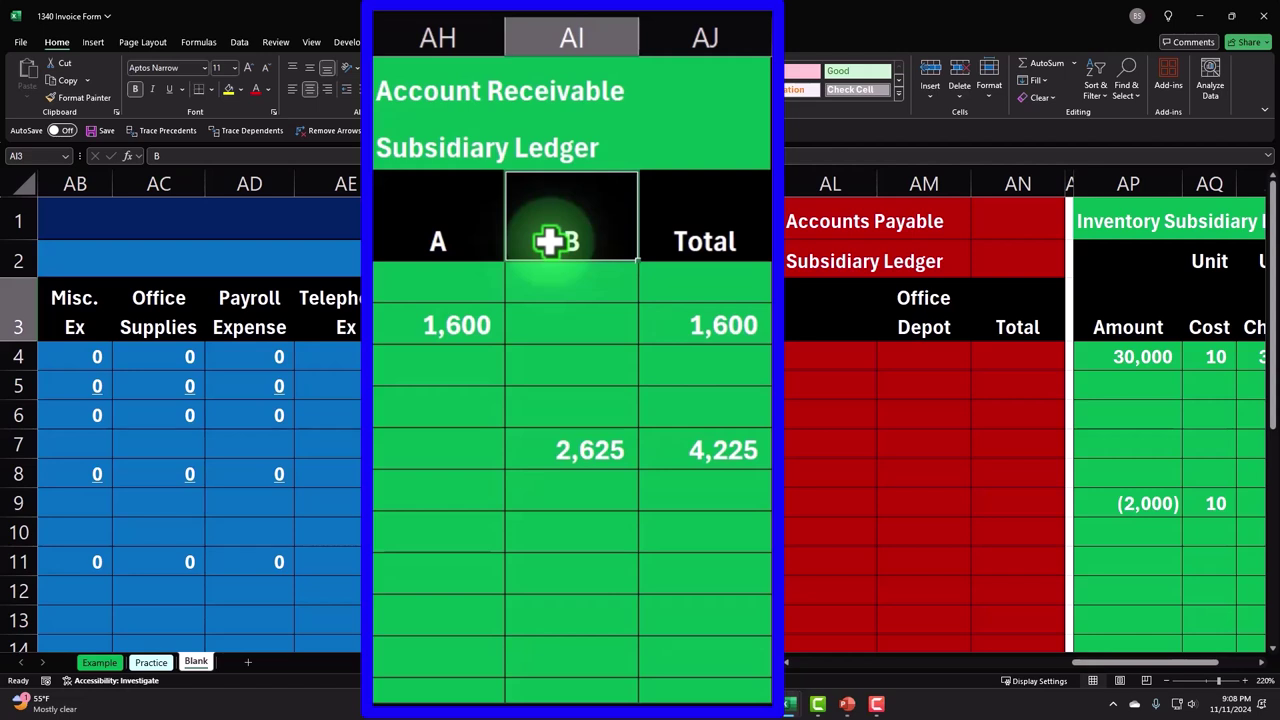
left_click(682, 452)
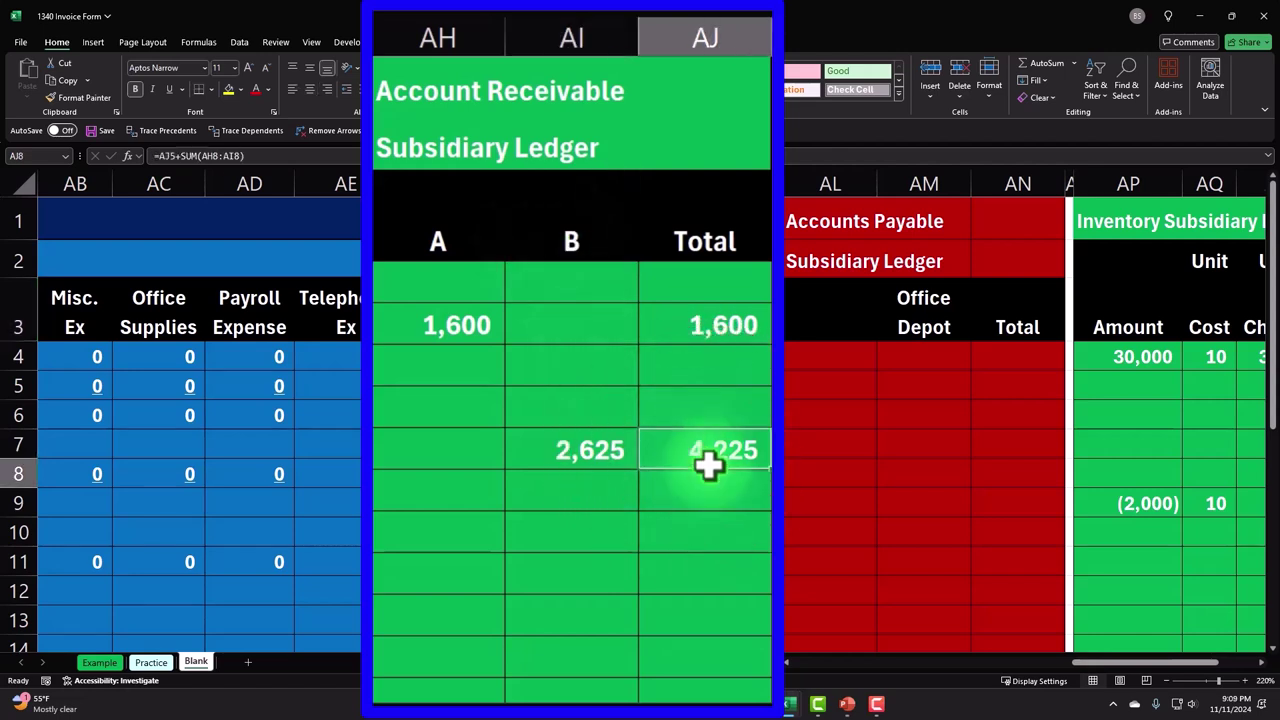
left_click_drag(1145, 668, 846, 626)
left_click(934, 571)
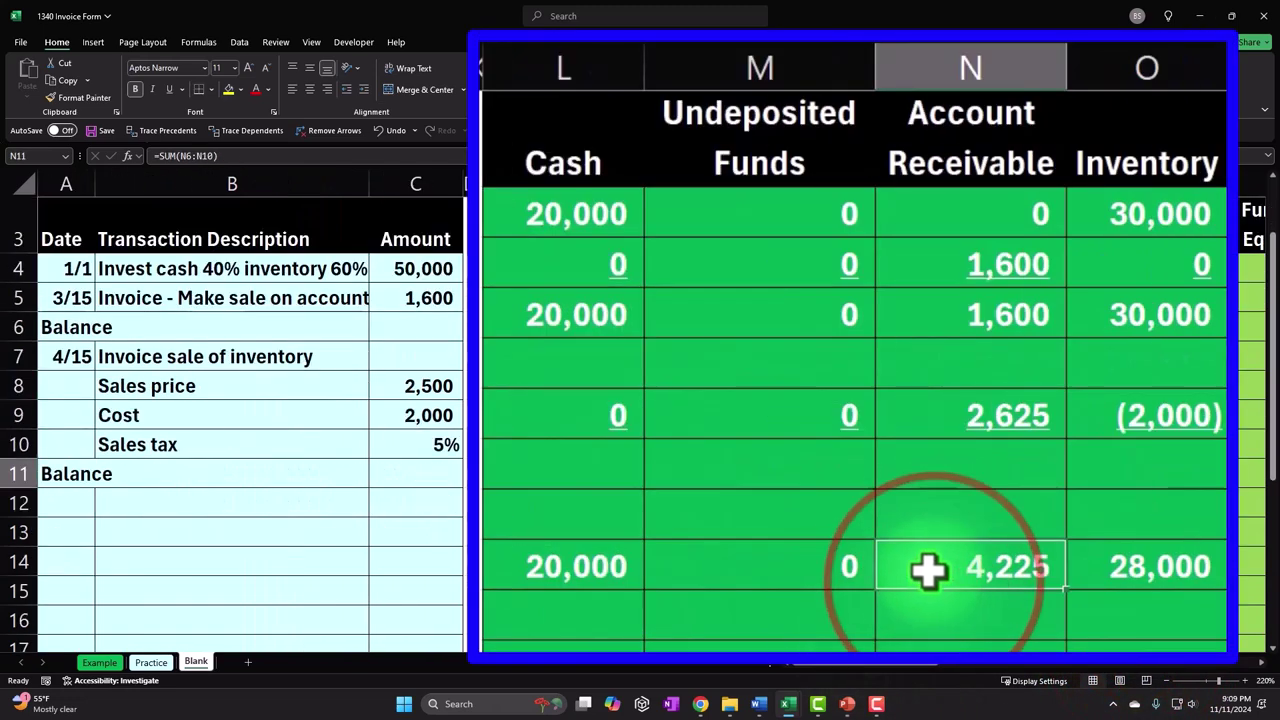
Compare the Inventory balance in O11 with the inventory subsidiary ledger value in AT9
key("Right")
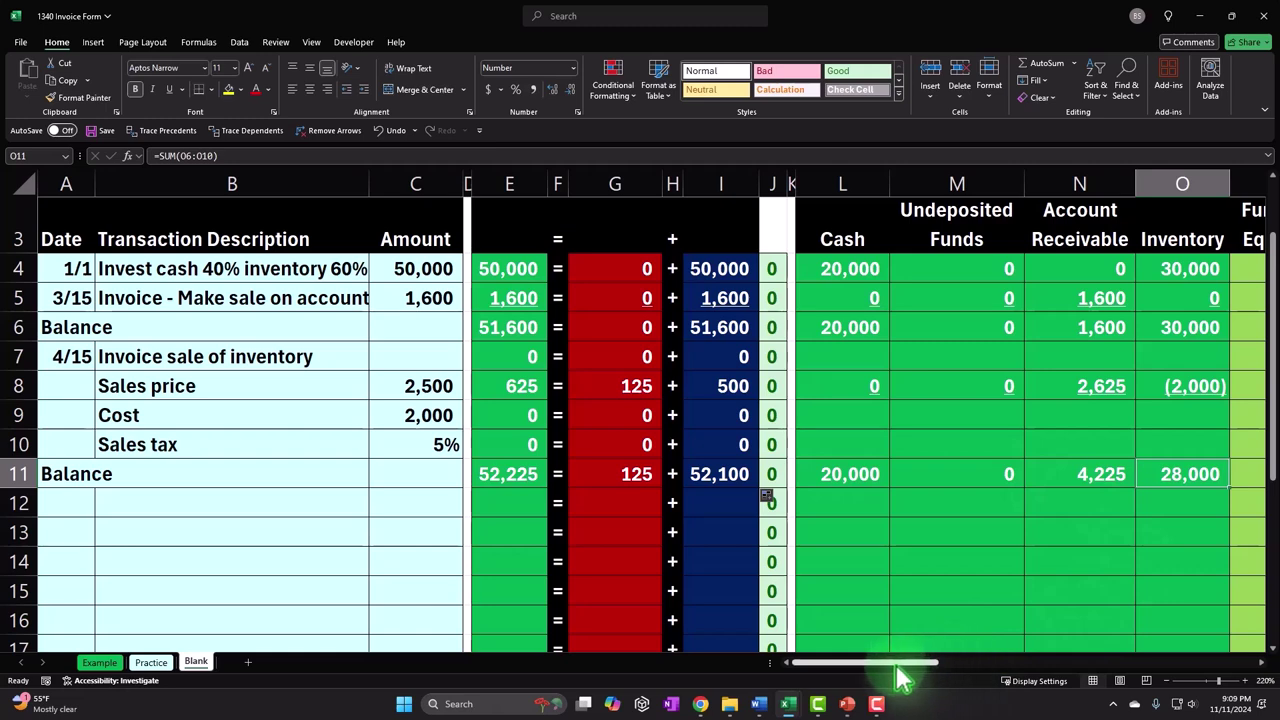
left_click(896, 668)
left_click_drag(897, 670, 1229, 657)
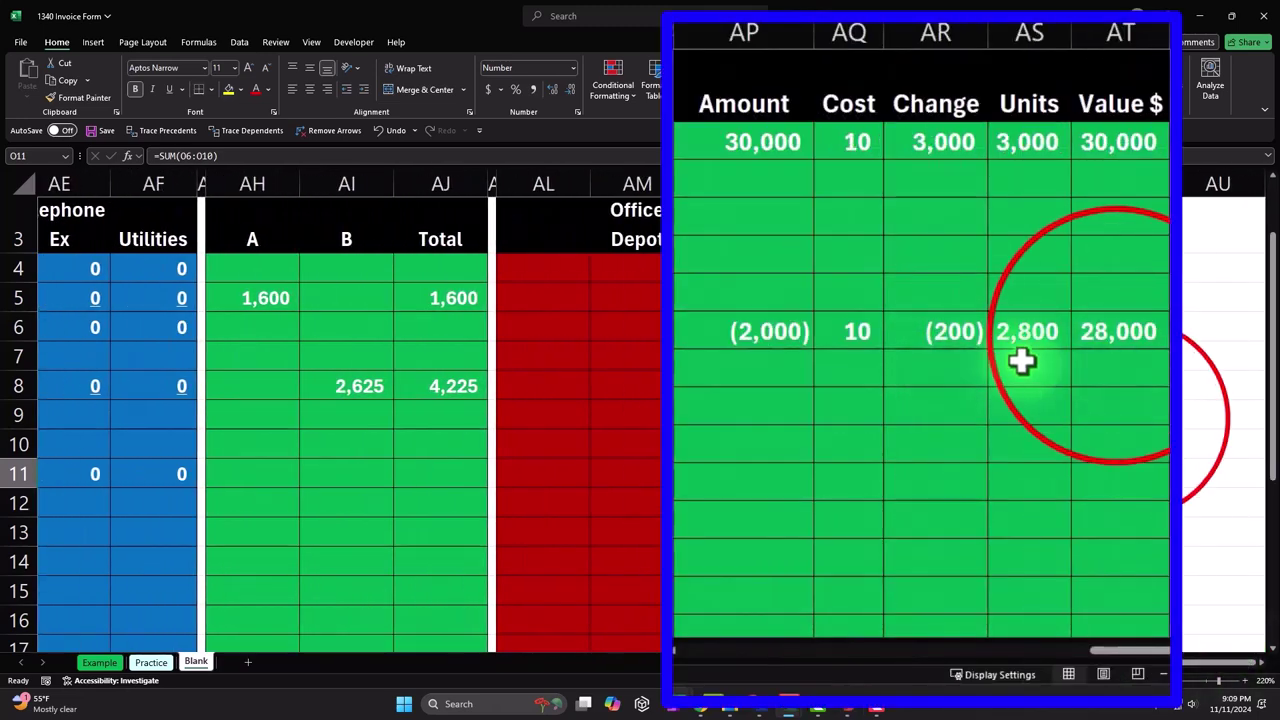
left_click(1114, 334)
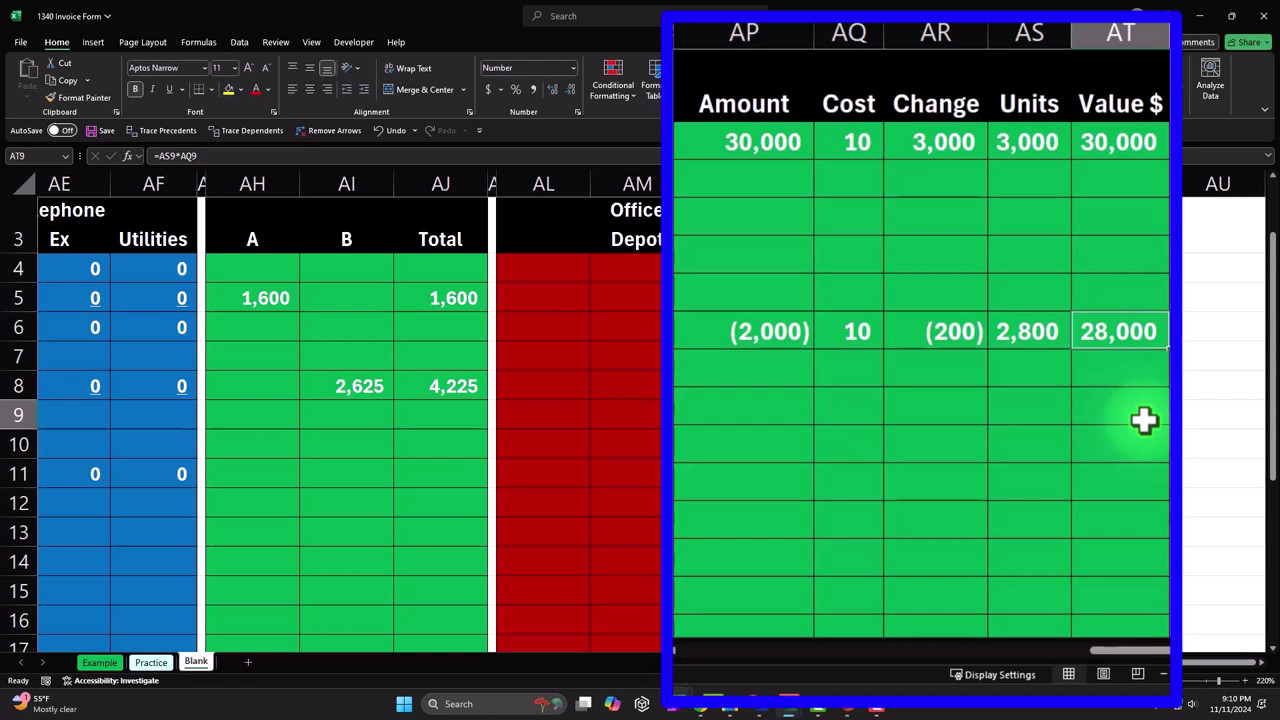
left_click_drag(1130, 653, 868, 692)
left_click(785, 476)
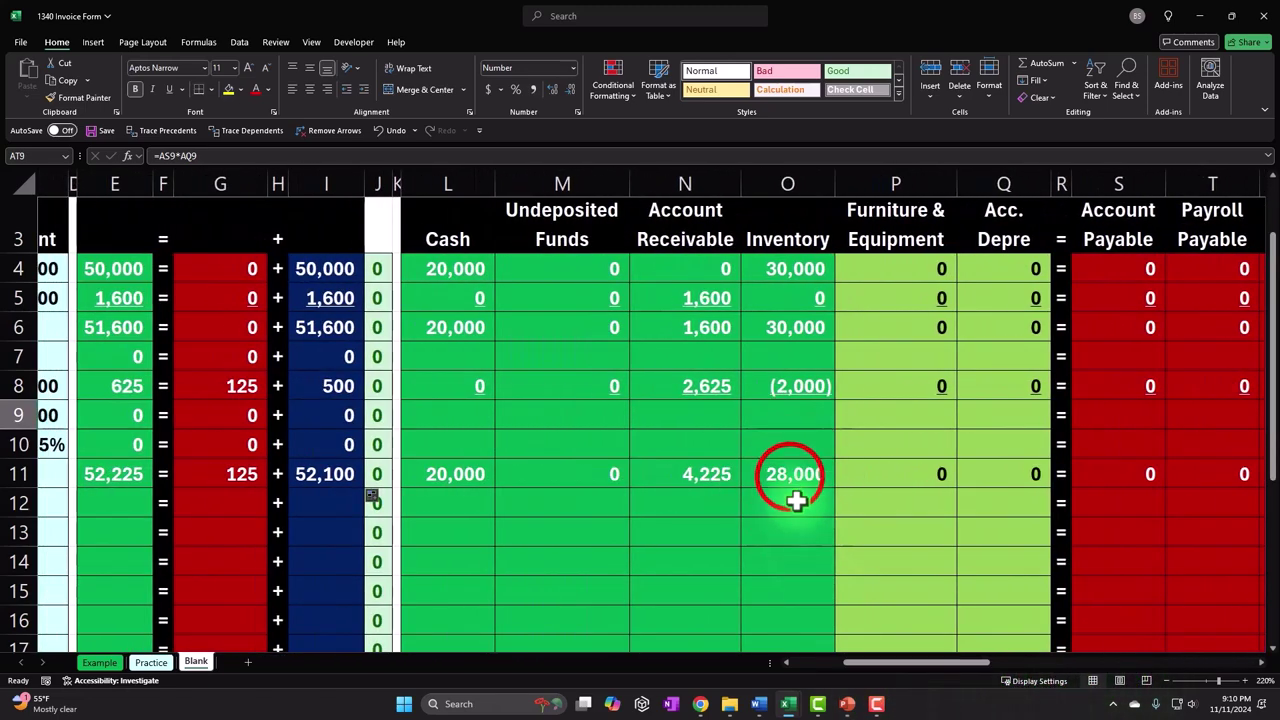
Examine the row 11 balances across fixed assets and current liabilities, ending with Sales Tax Payable in U11
key("Right")
key("Right")
key("Right")
key("Right")
key("Right")
key("Right")
key("Right")
key("Right")
key("Right")
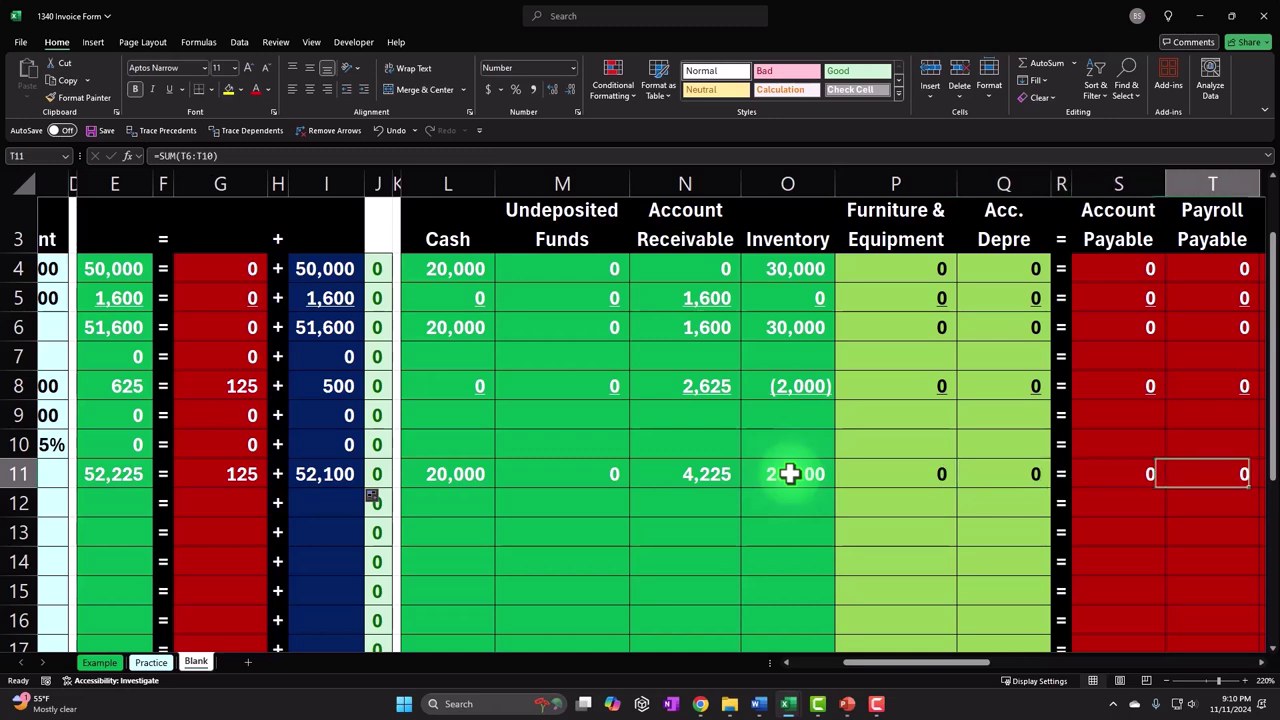
key("Left")
key("Left")
key("Left")
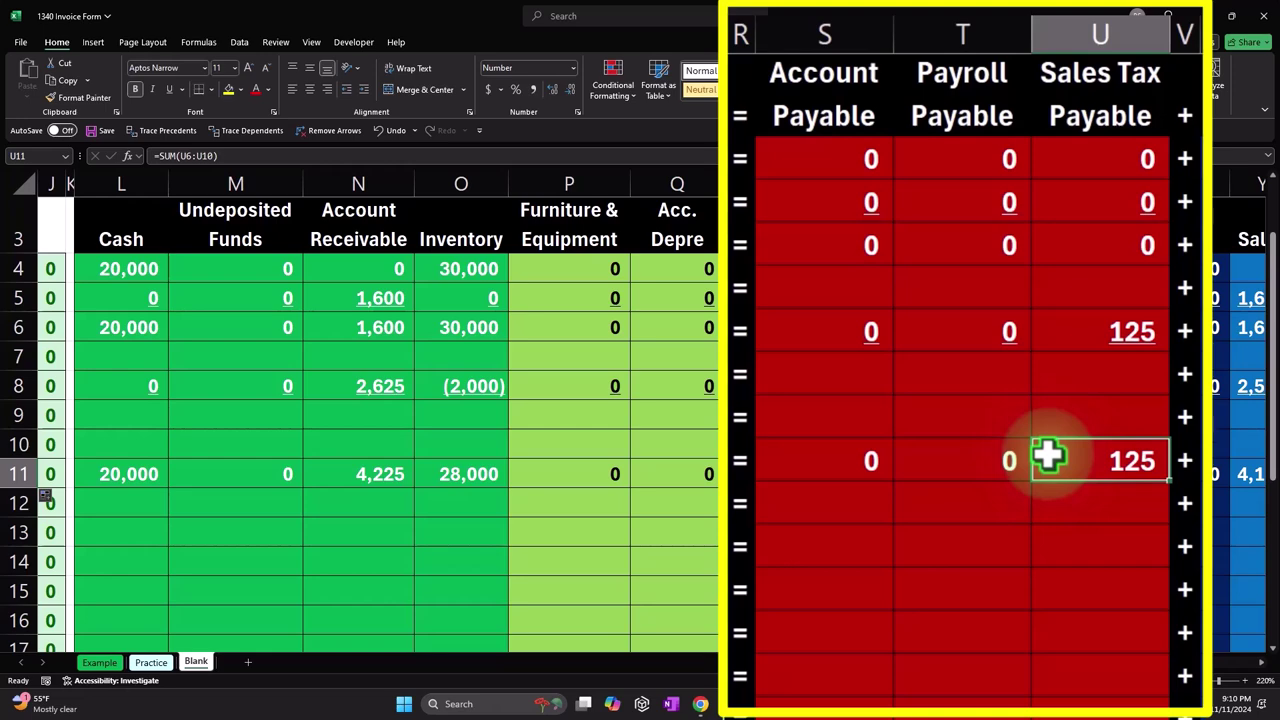
left_click(1000, 665)
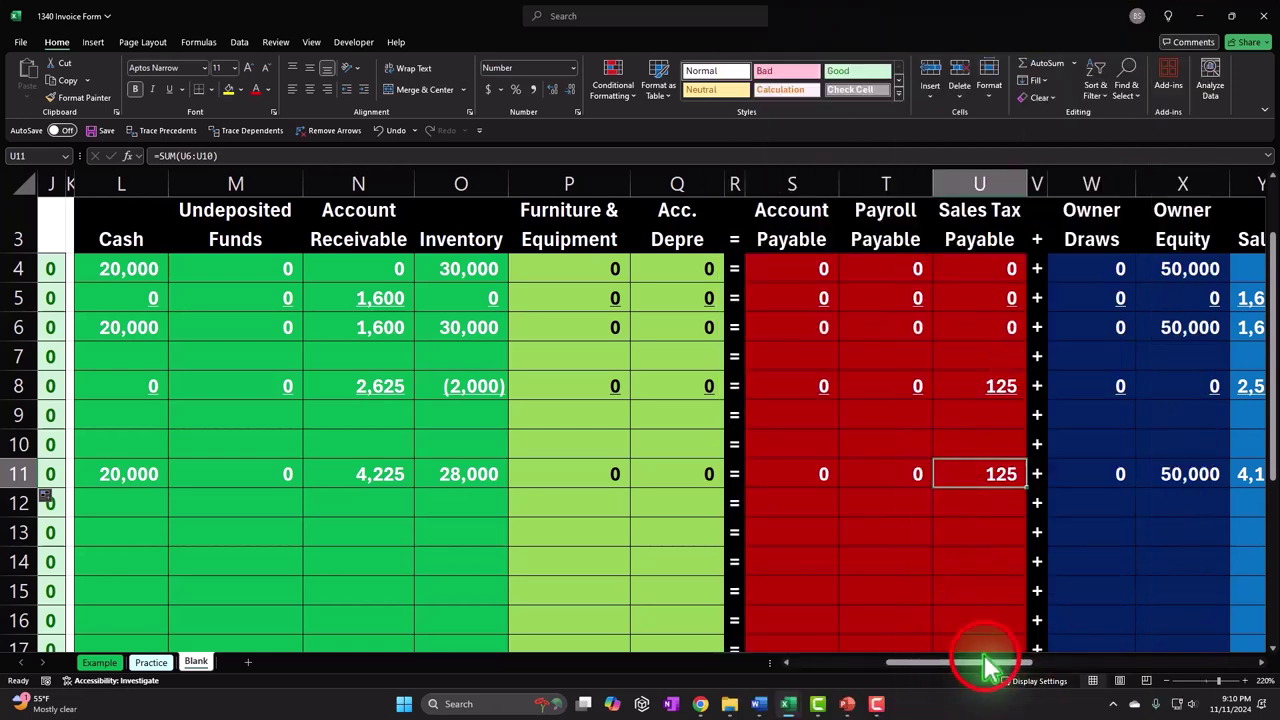
left_click_drag(1000, 665, 1044, 665)
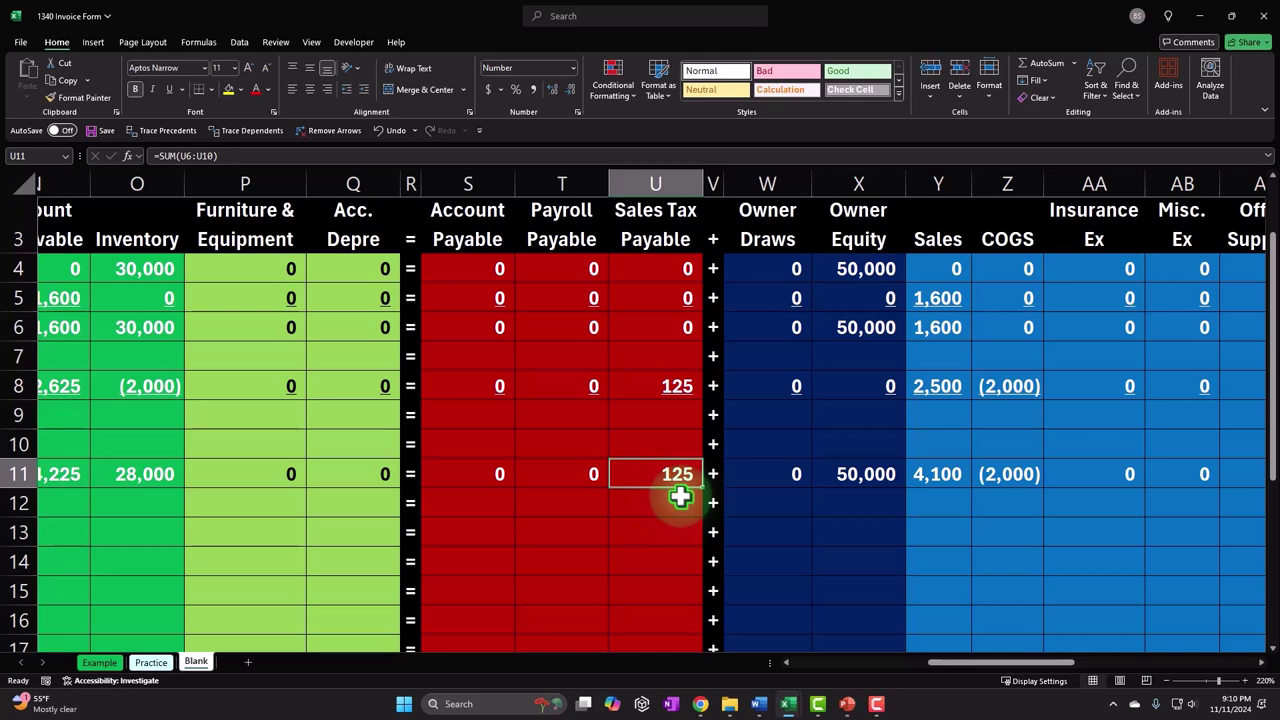
scroll(680, 497, "up", 1)
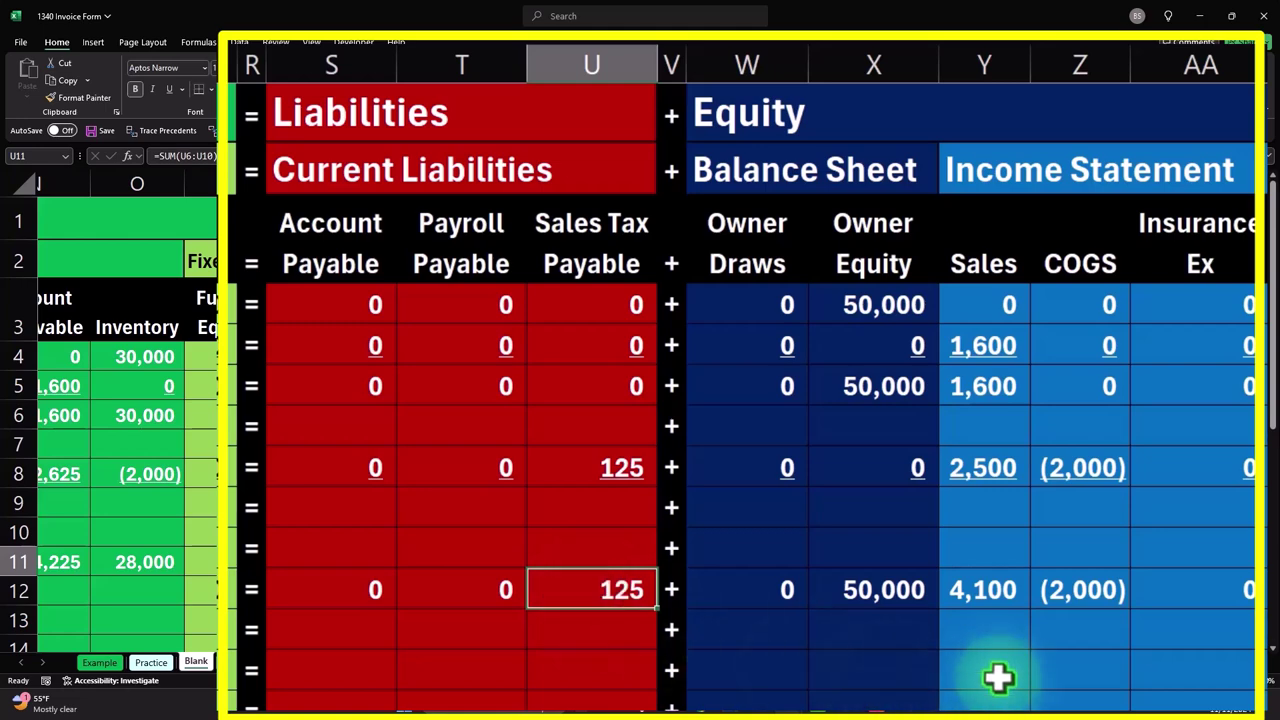
Examine the row 11 equity account balances from Owner Equity in X11 across to Utilities in AF11
left_click(908, 571)
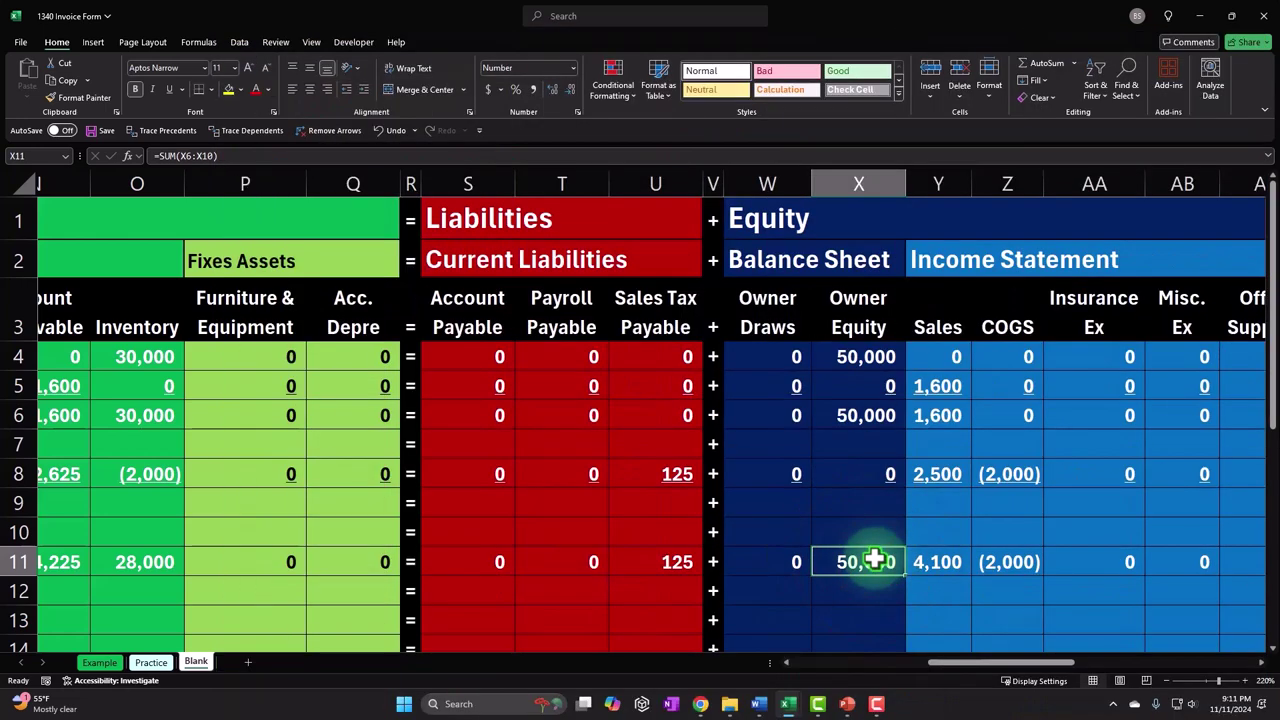
key("Right")
key("Right")
key("Right")
key("Right")
key("Right")
key("Right")
key("Right")
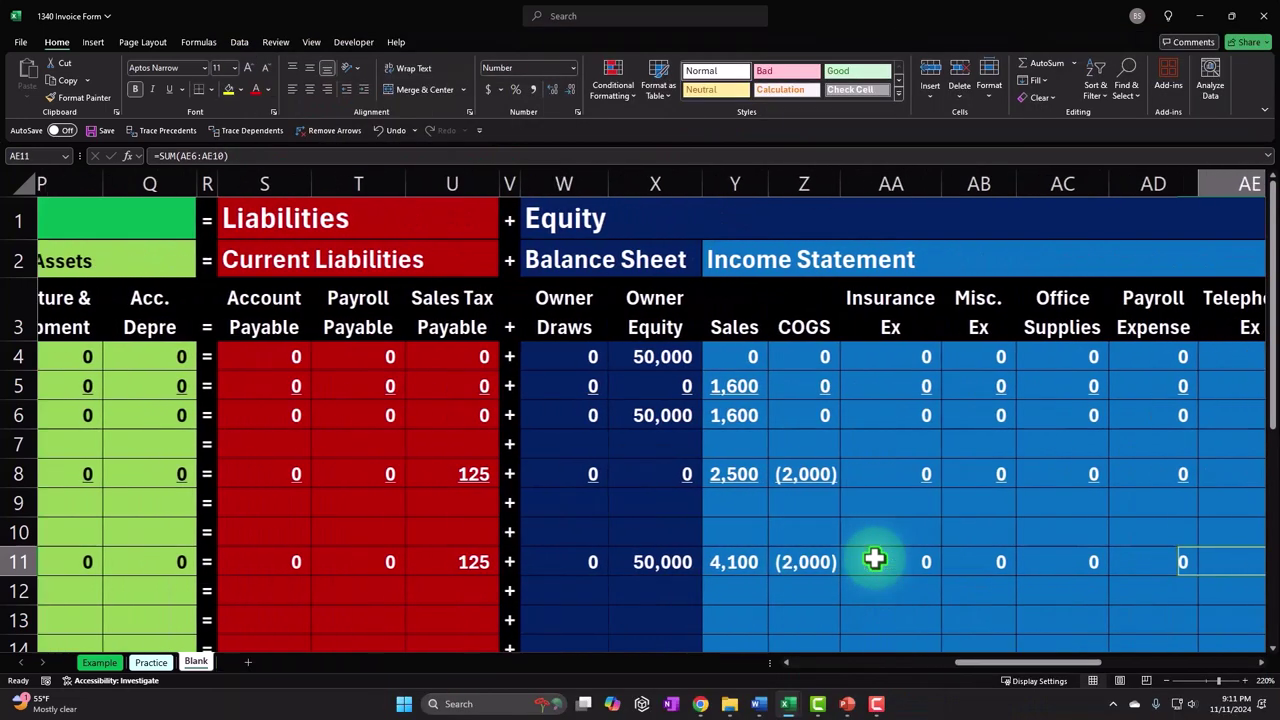
left_click(385, 560)
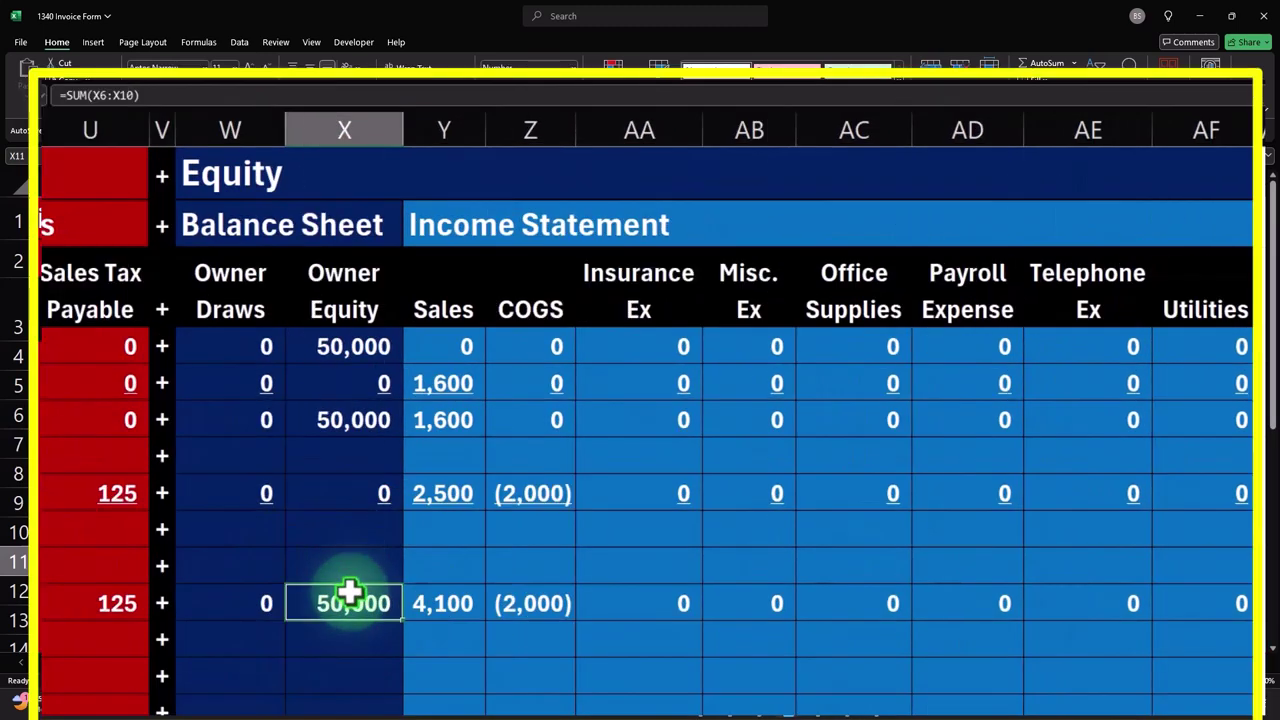
left_click_drag(349, 592, 1214, 586)
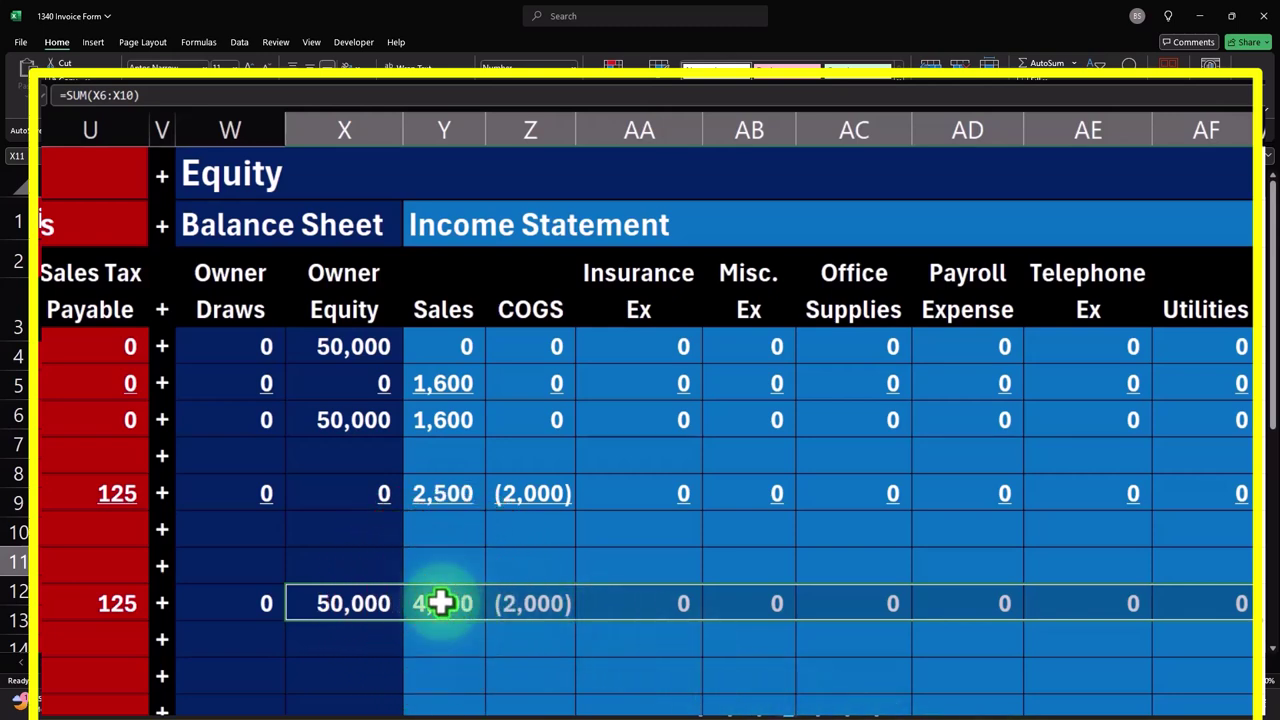
Examine the Sales and COGS balances in Y11:Z11 alongside Owner Equity in X11, and return to the transaction description column at B12
left_click_drag(441, 602, 493, 603)
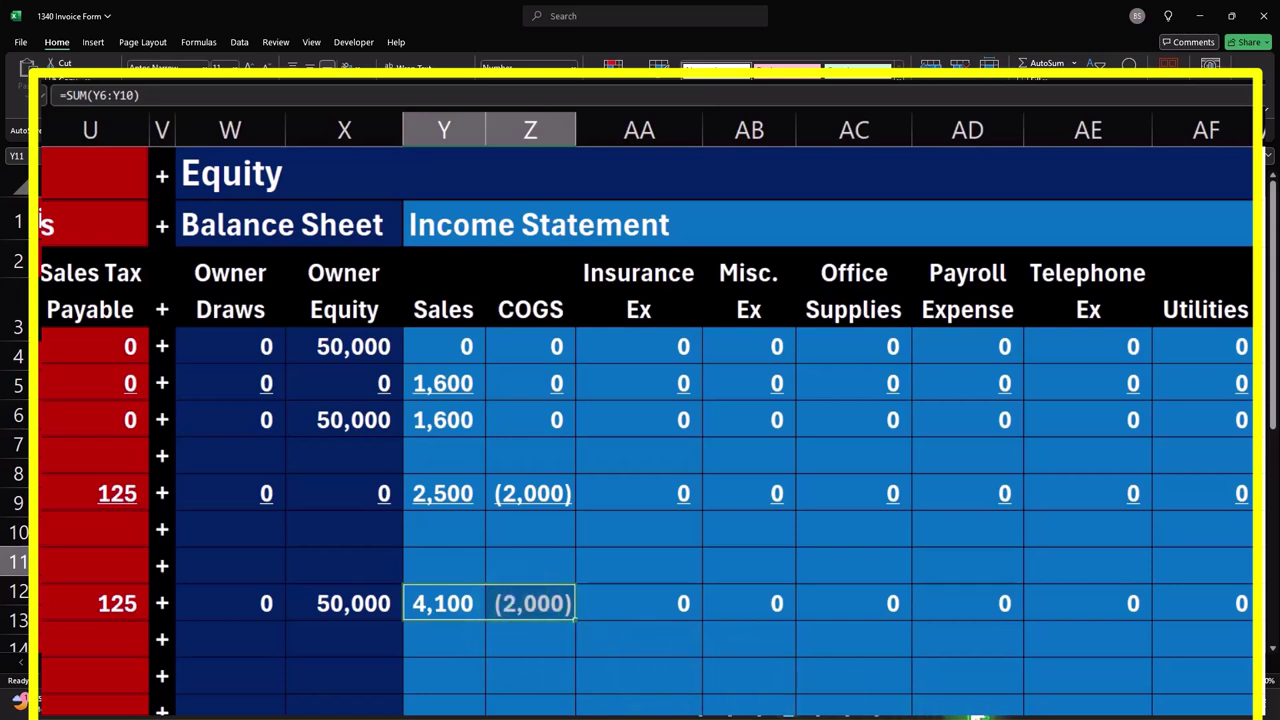
left_click_drag(351, 608, 512, 601)
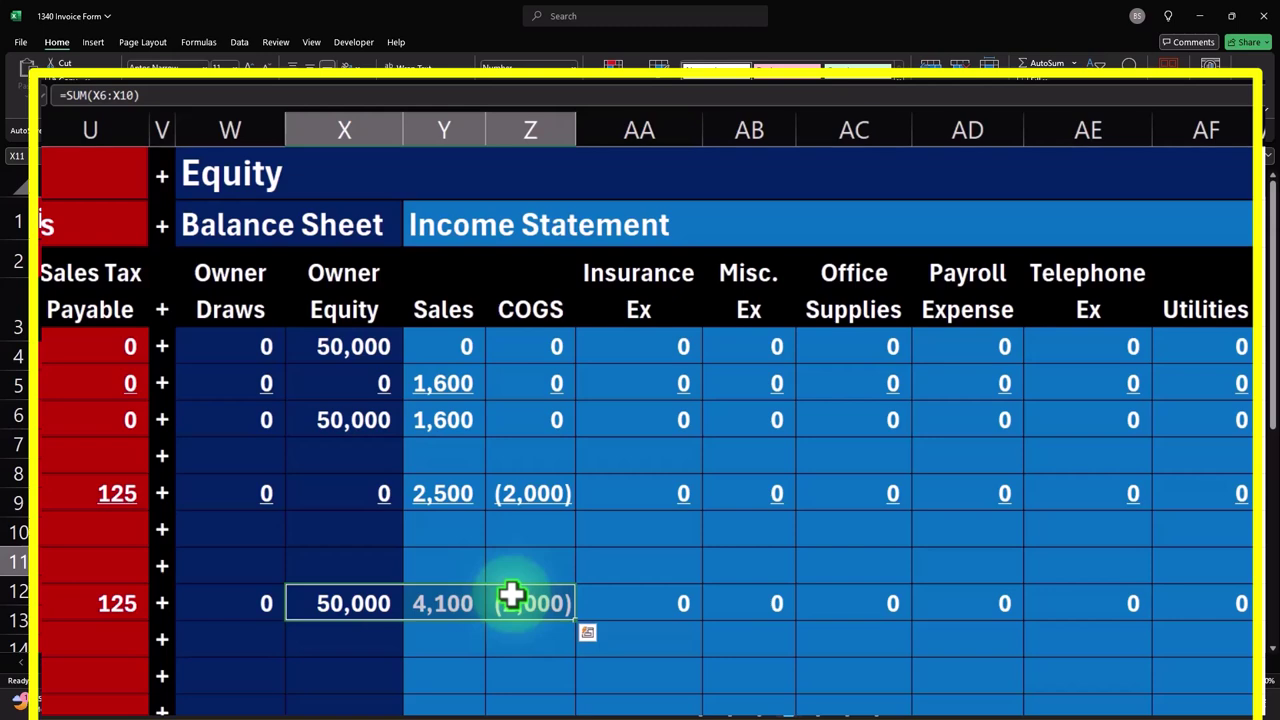
left_click_drag(451, 603, 500, 603)
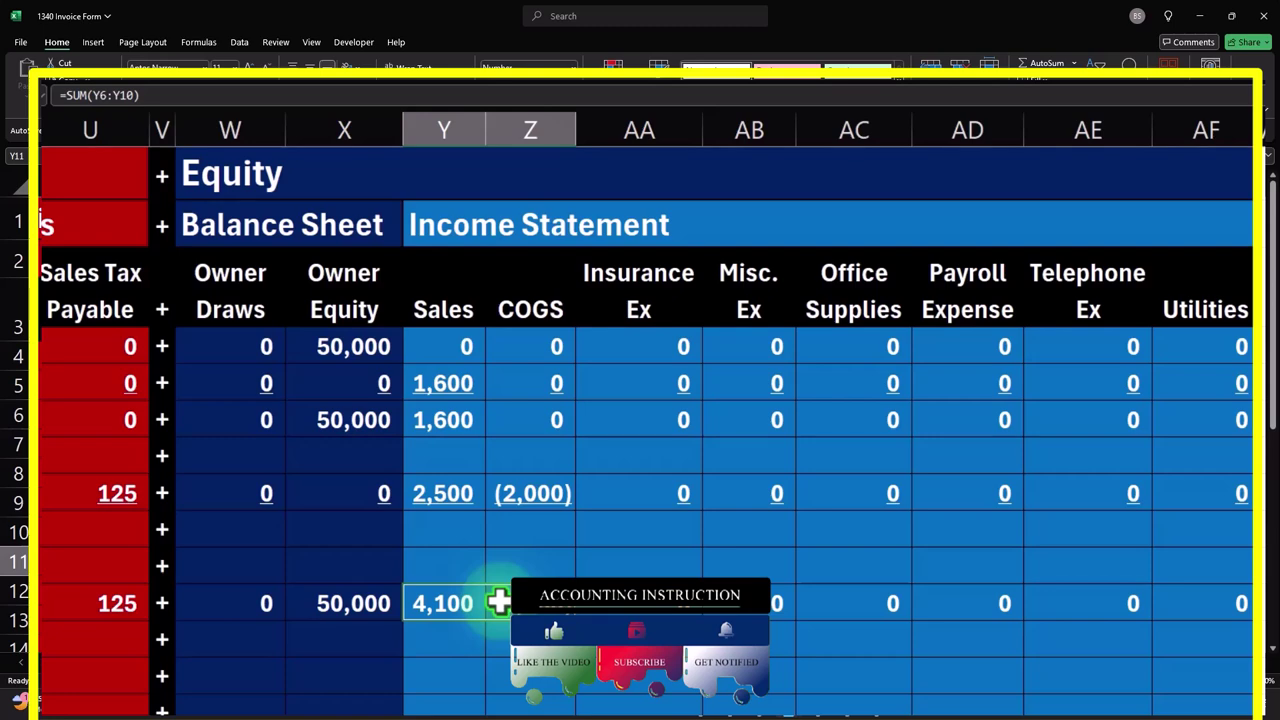
left_click_drag(498, 601, 540, 603)
left_click_drag(1030, 668, 663, 691)
left_click(319, 590)
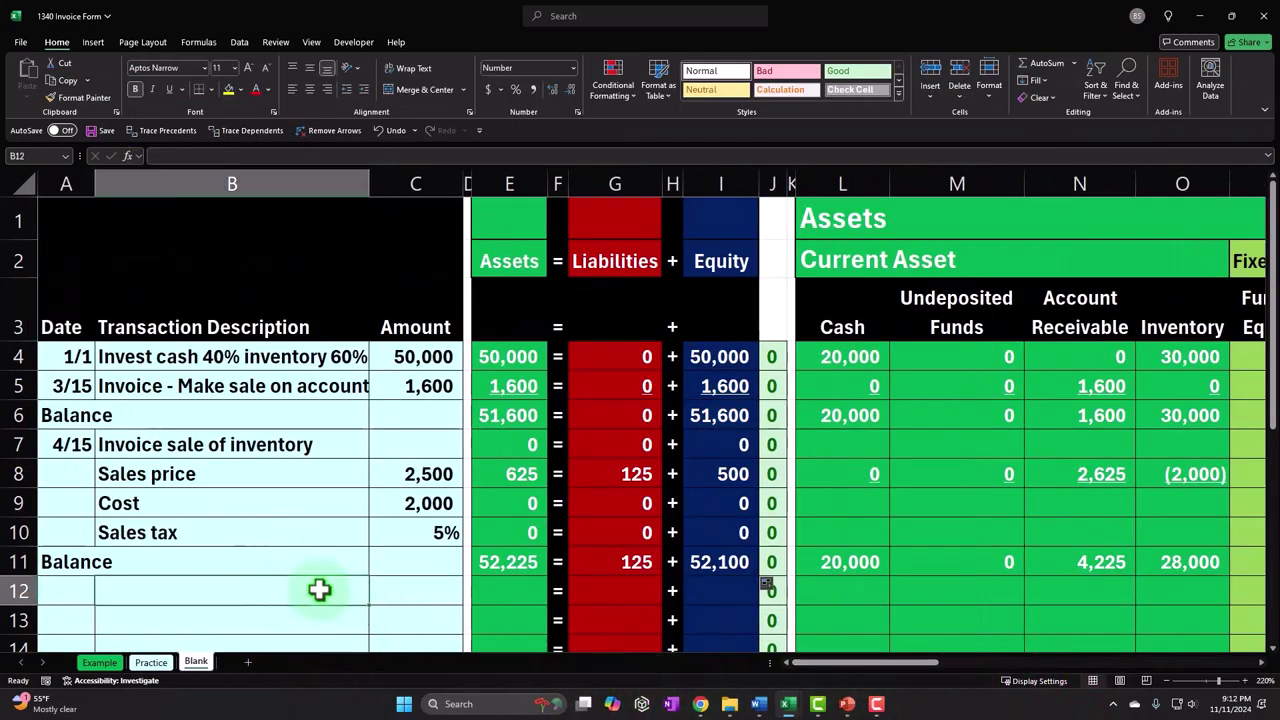